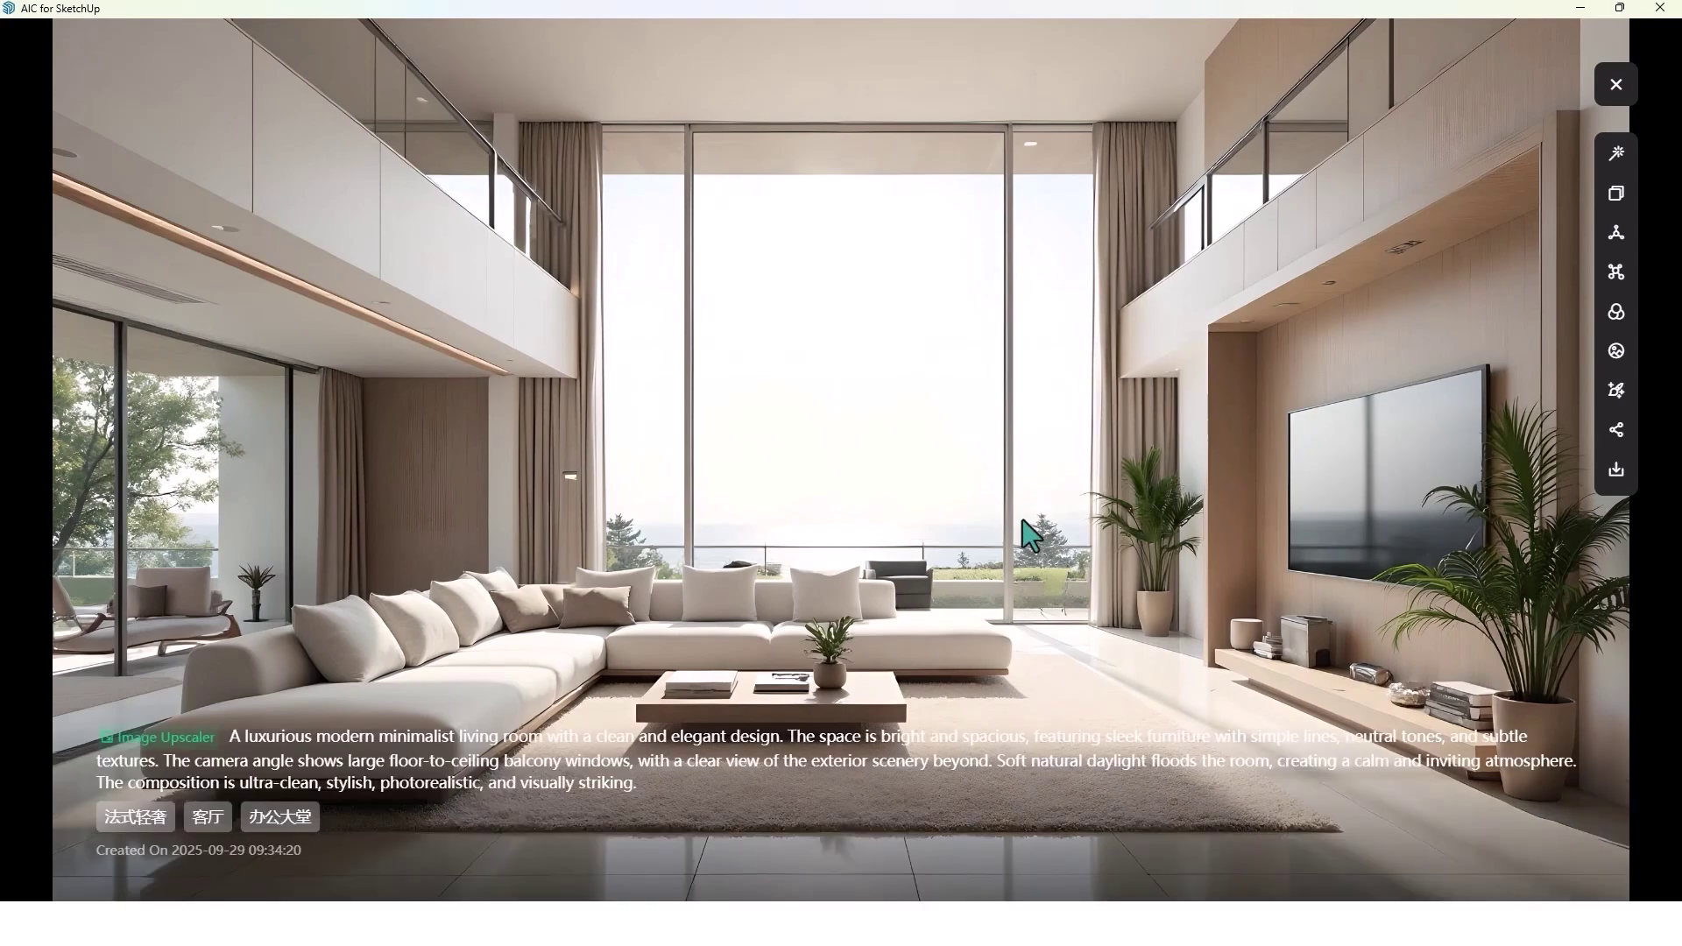
# Examine the generated living-room and forest villa images at full size, including the pool details and the alternative variations
pyautogui.scroll(5, 914, 615)
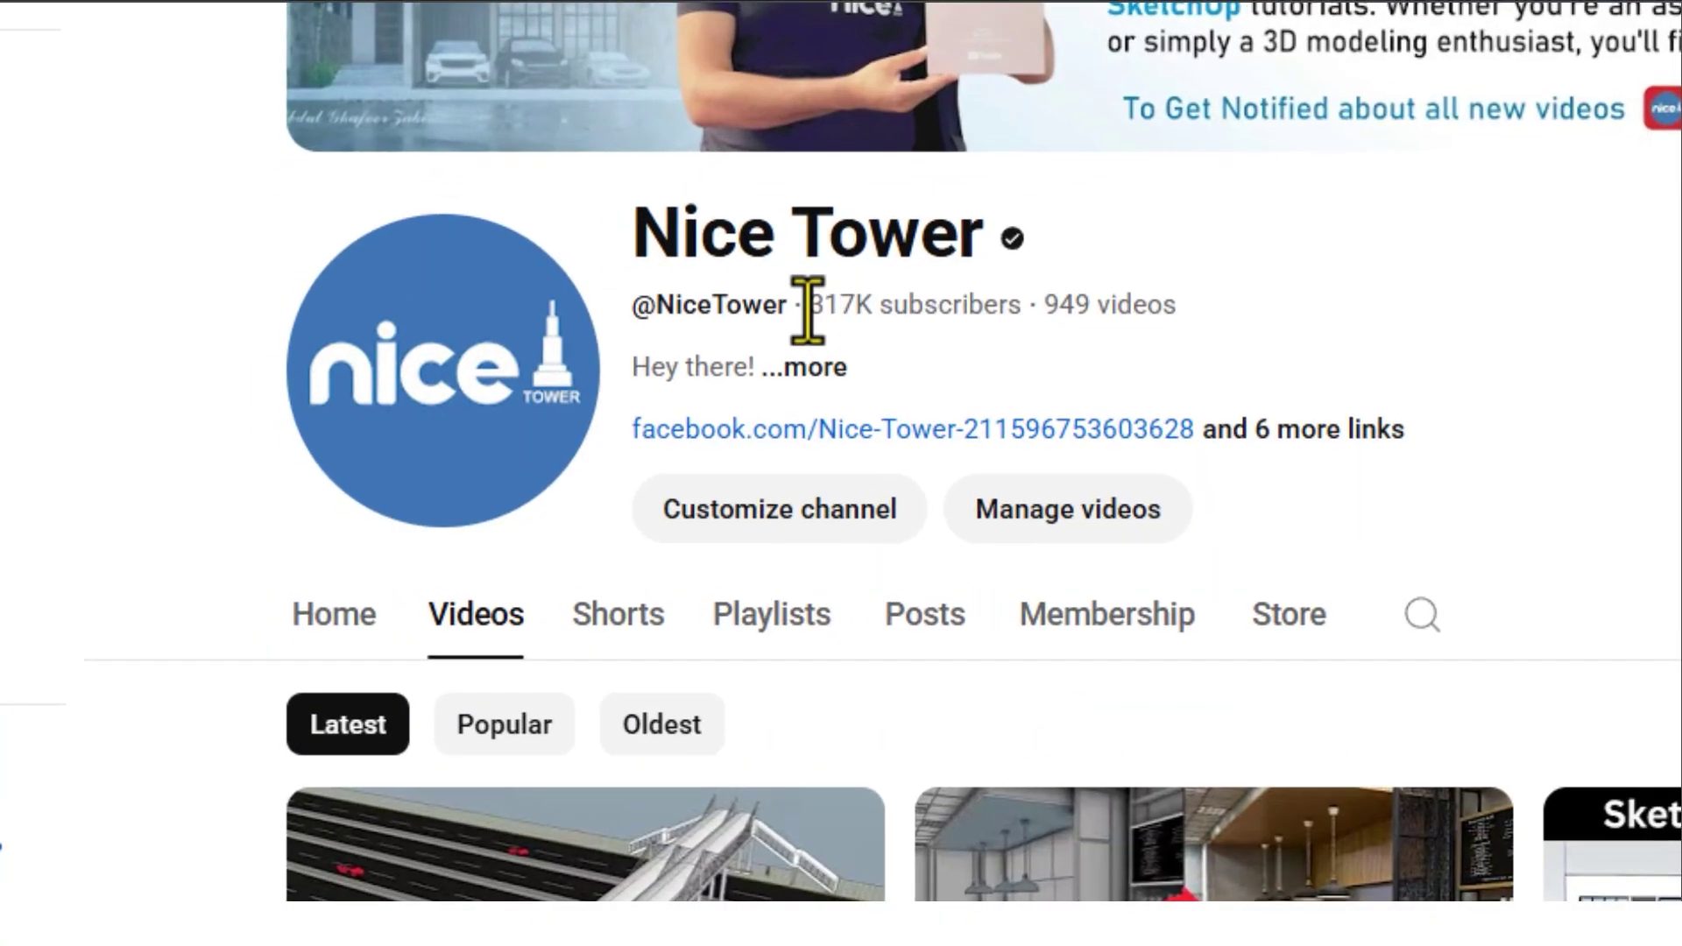
pyautogui.click(808, 310)
pyautogui.moveTo(632, 306); pyautogui.dragTo(1407, 375)
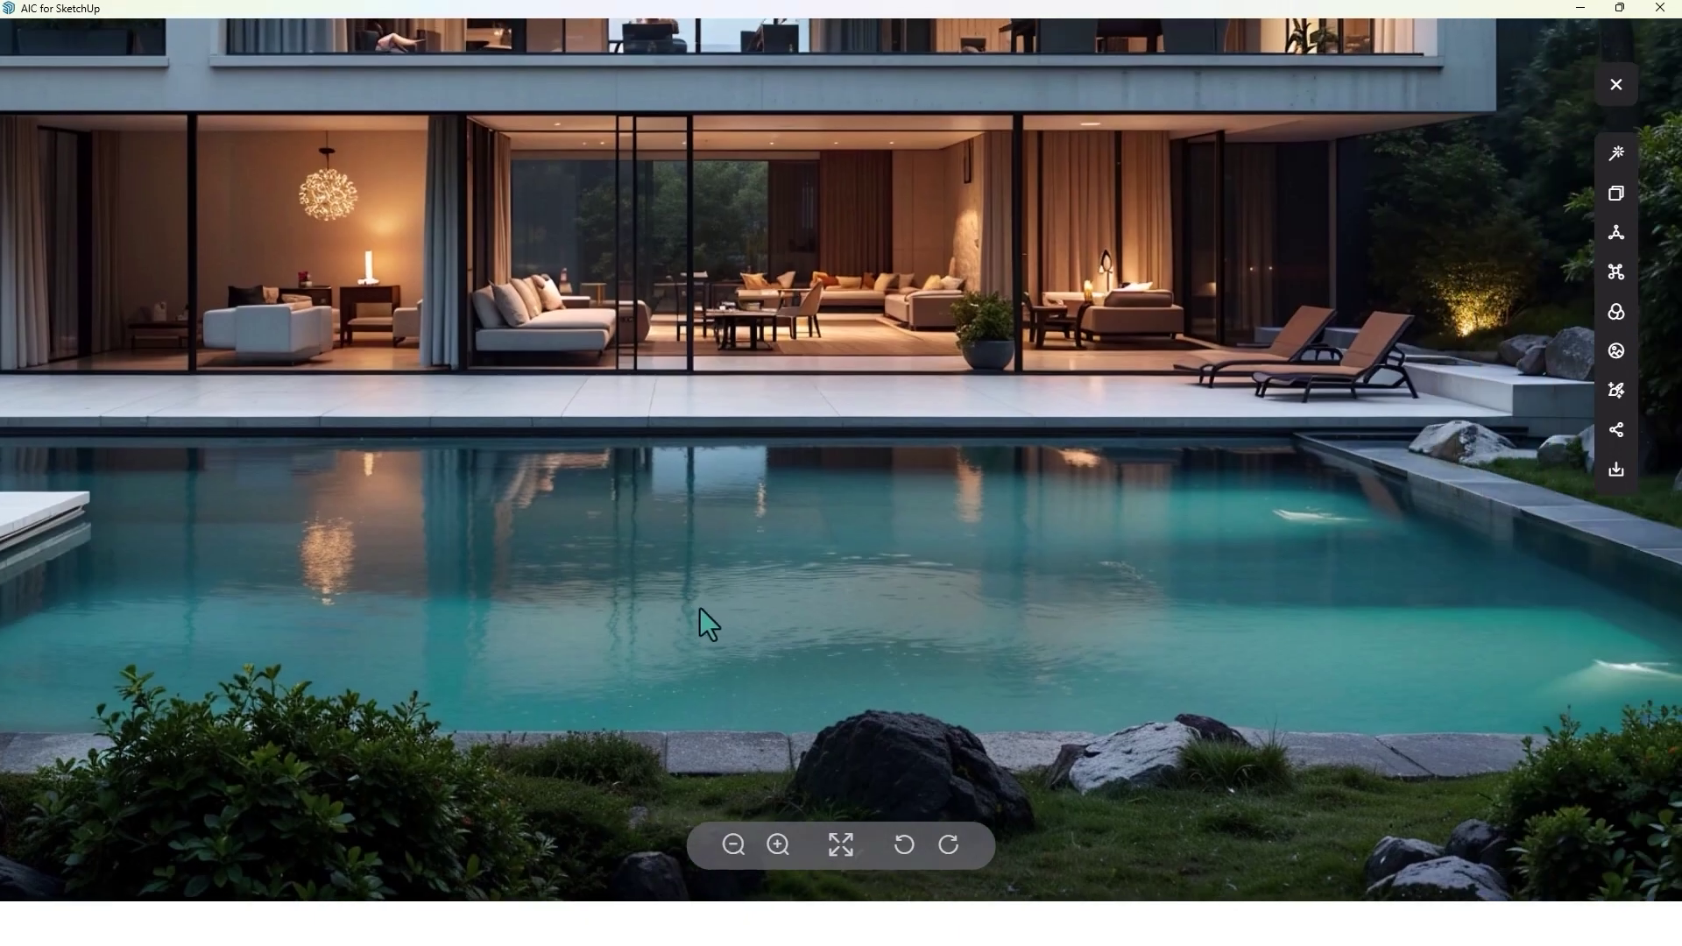
pyautogui.moveTo(708, 624); pyautogui.dragTo(489, 663)
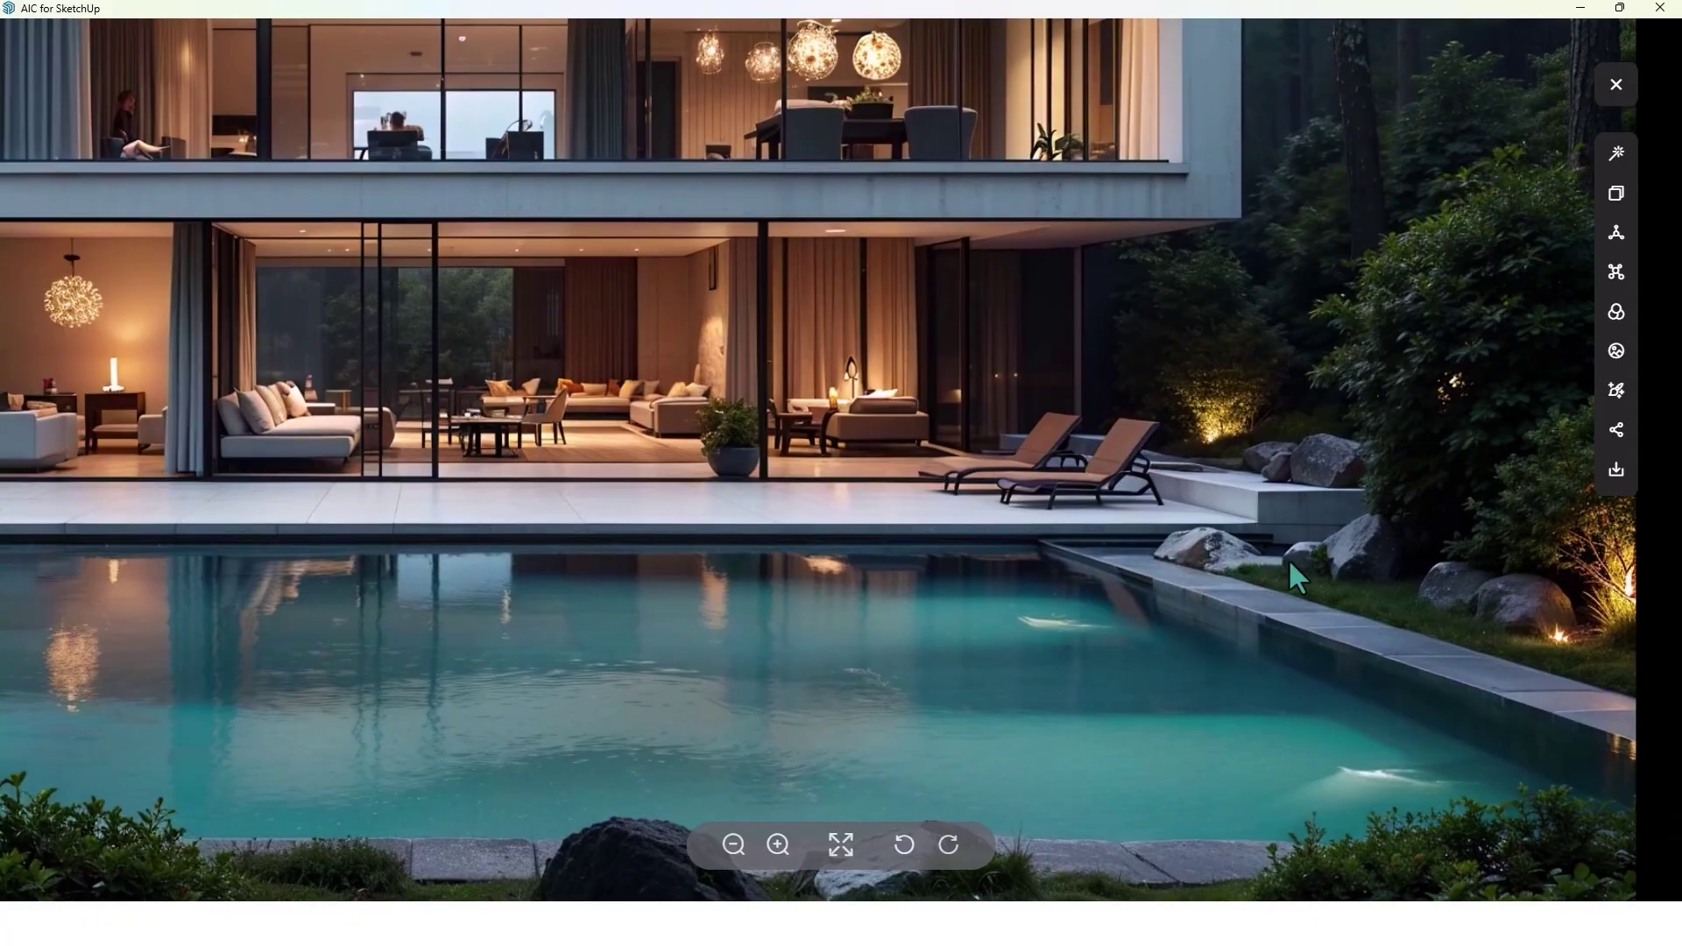
pyautogui.scroll(-3, 1285, 558)
pyautogui.scroll(5, 1177, 558)
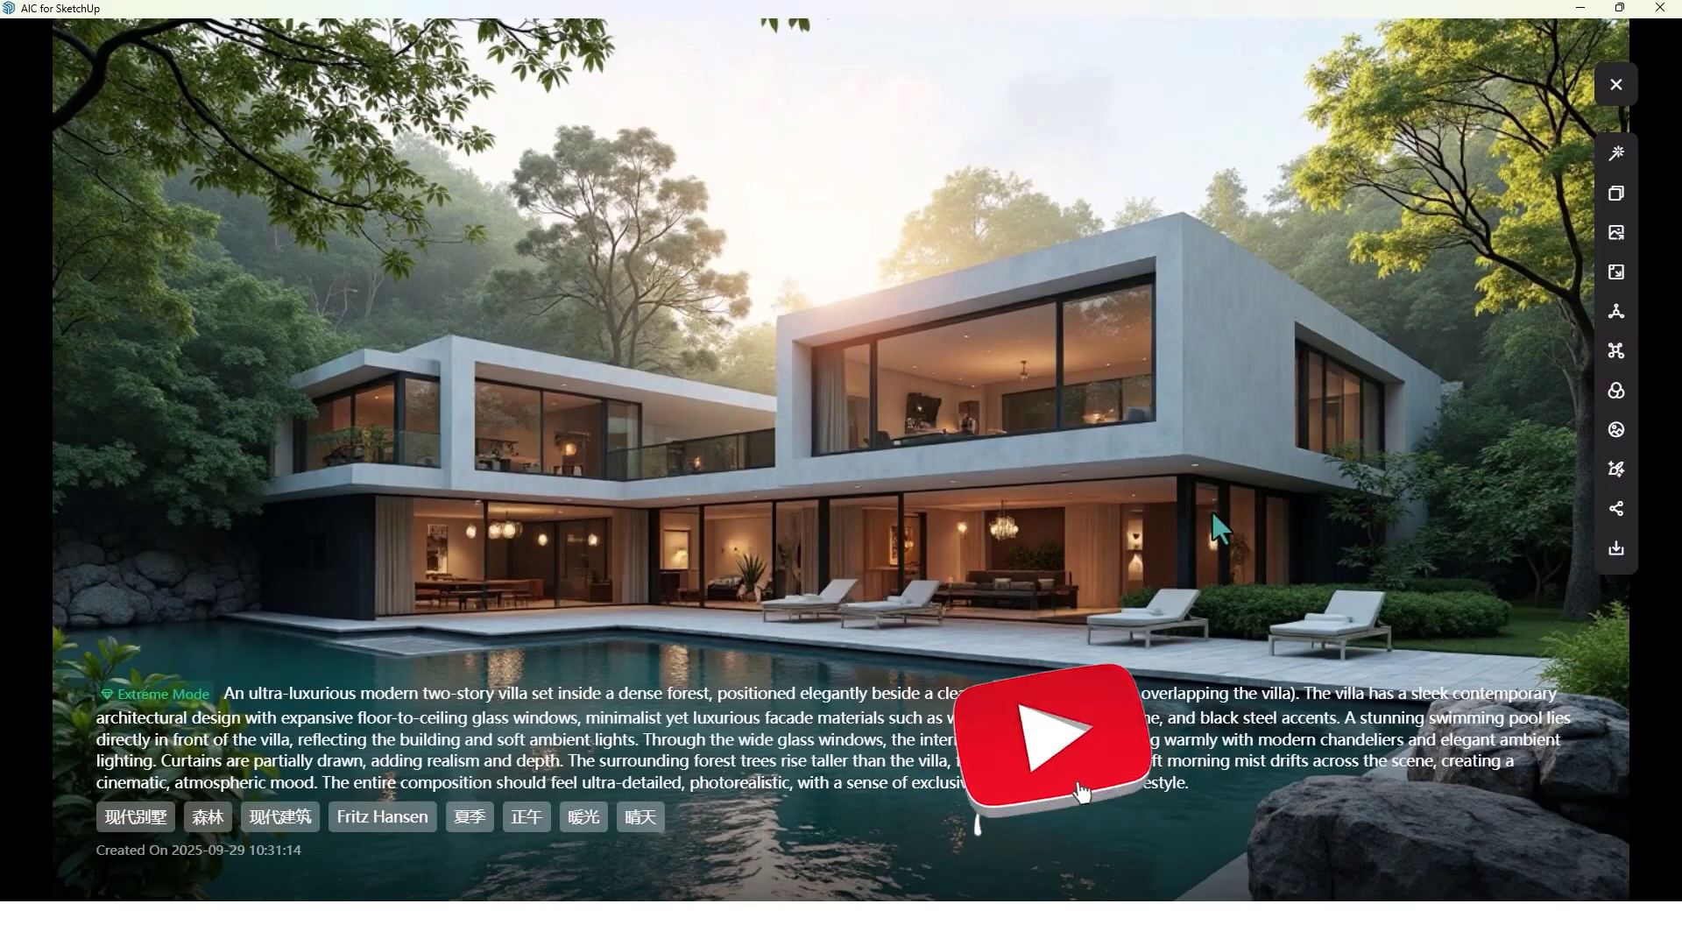
pyautogui.press('Right')
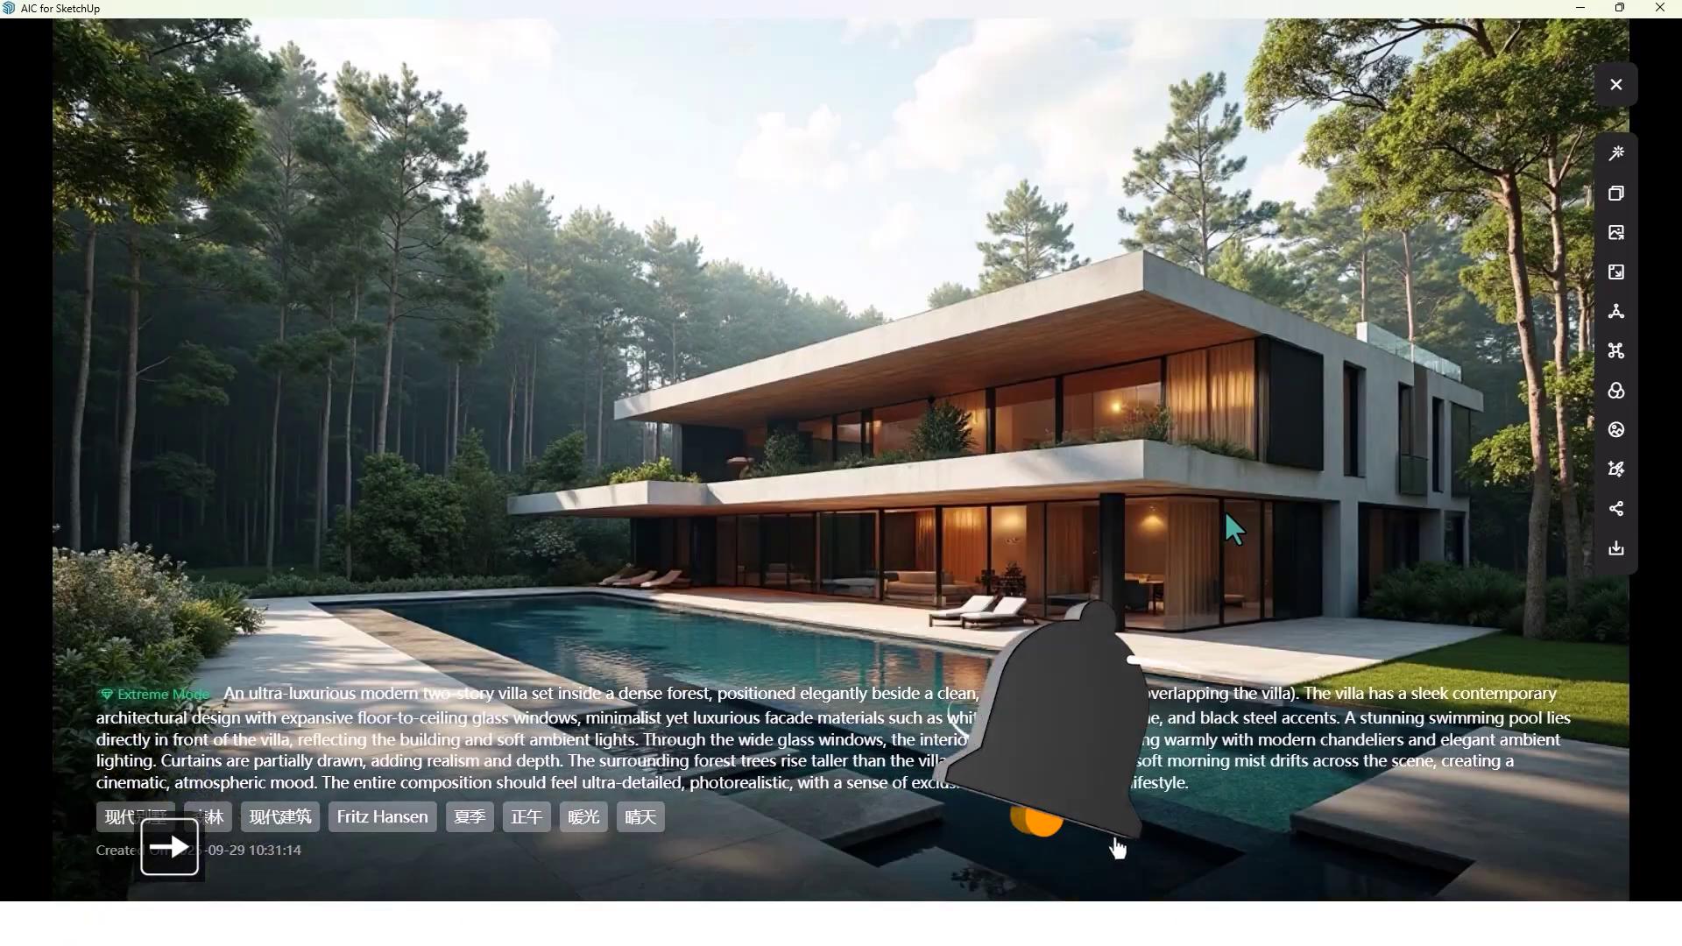
pyautogui.press('Right')
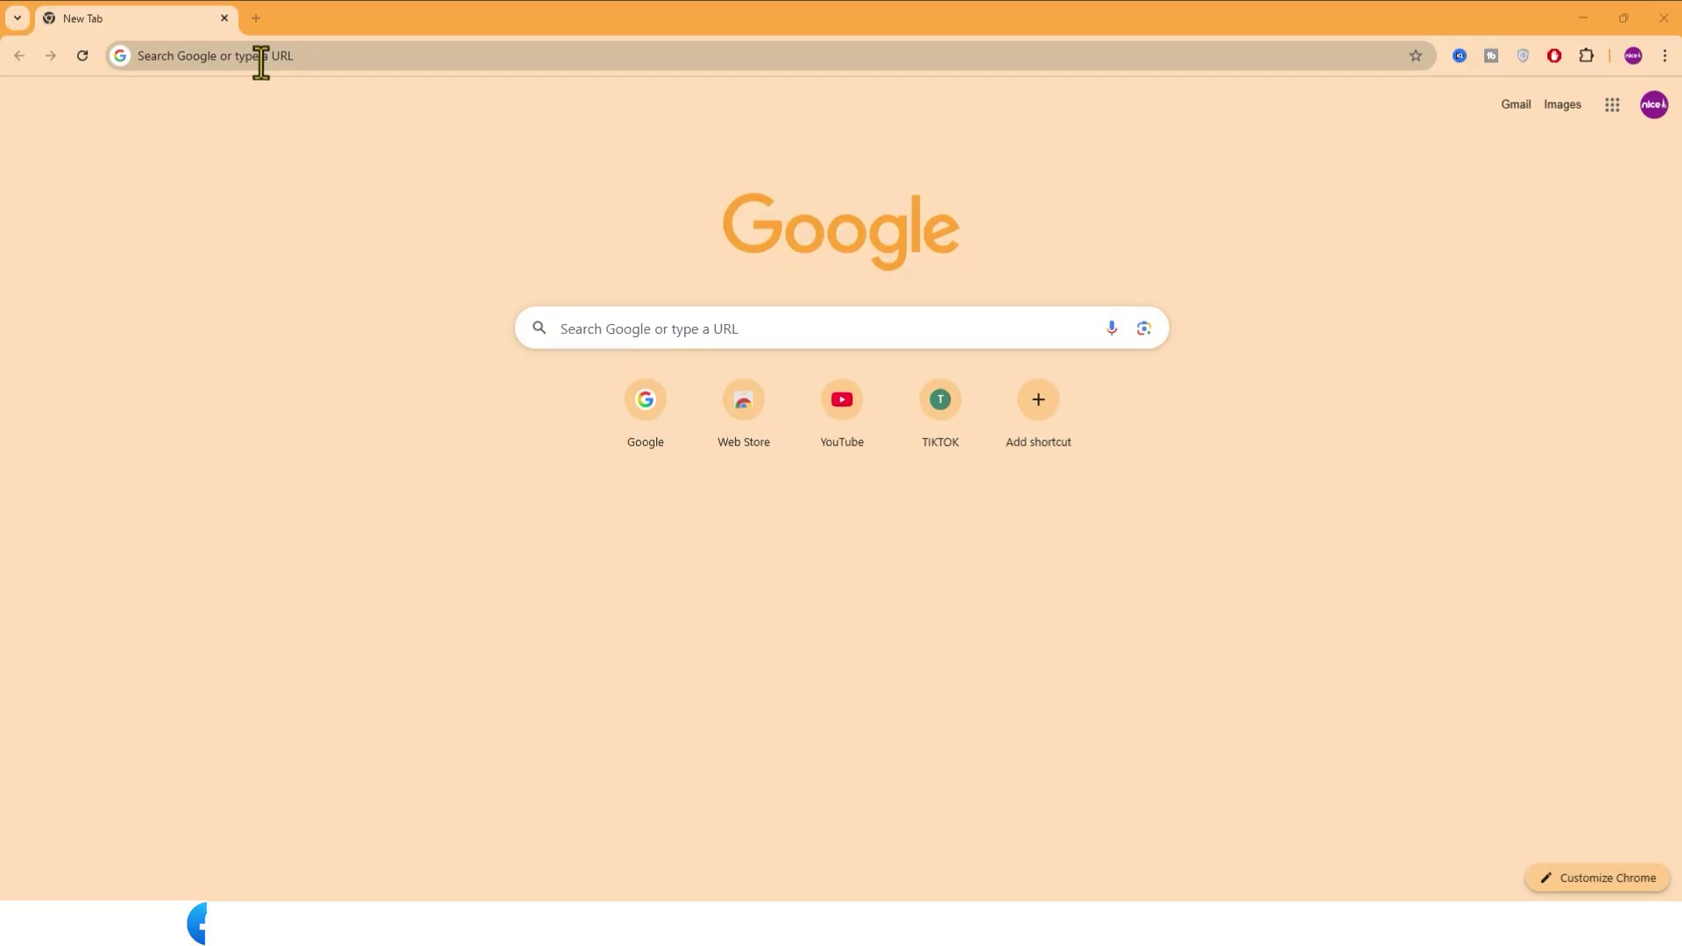
# Open the website nicetowers.com in the Chrome browser
pyautogui.click(259, 56)
pyautogui.write('nicetowe')
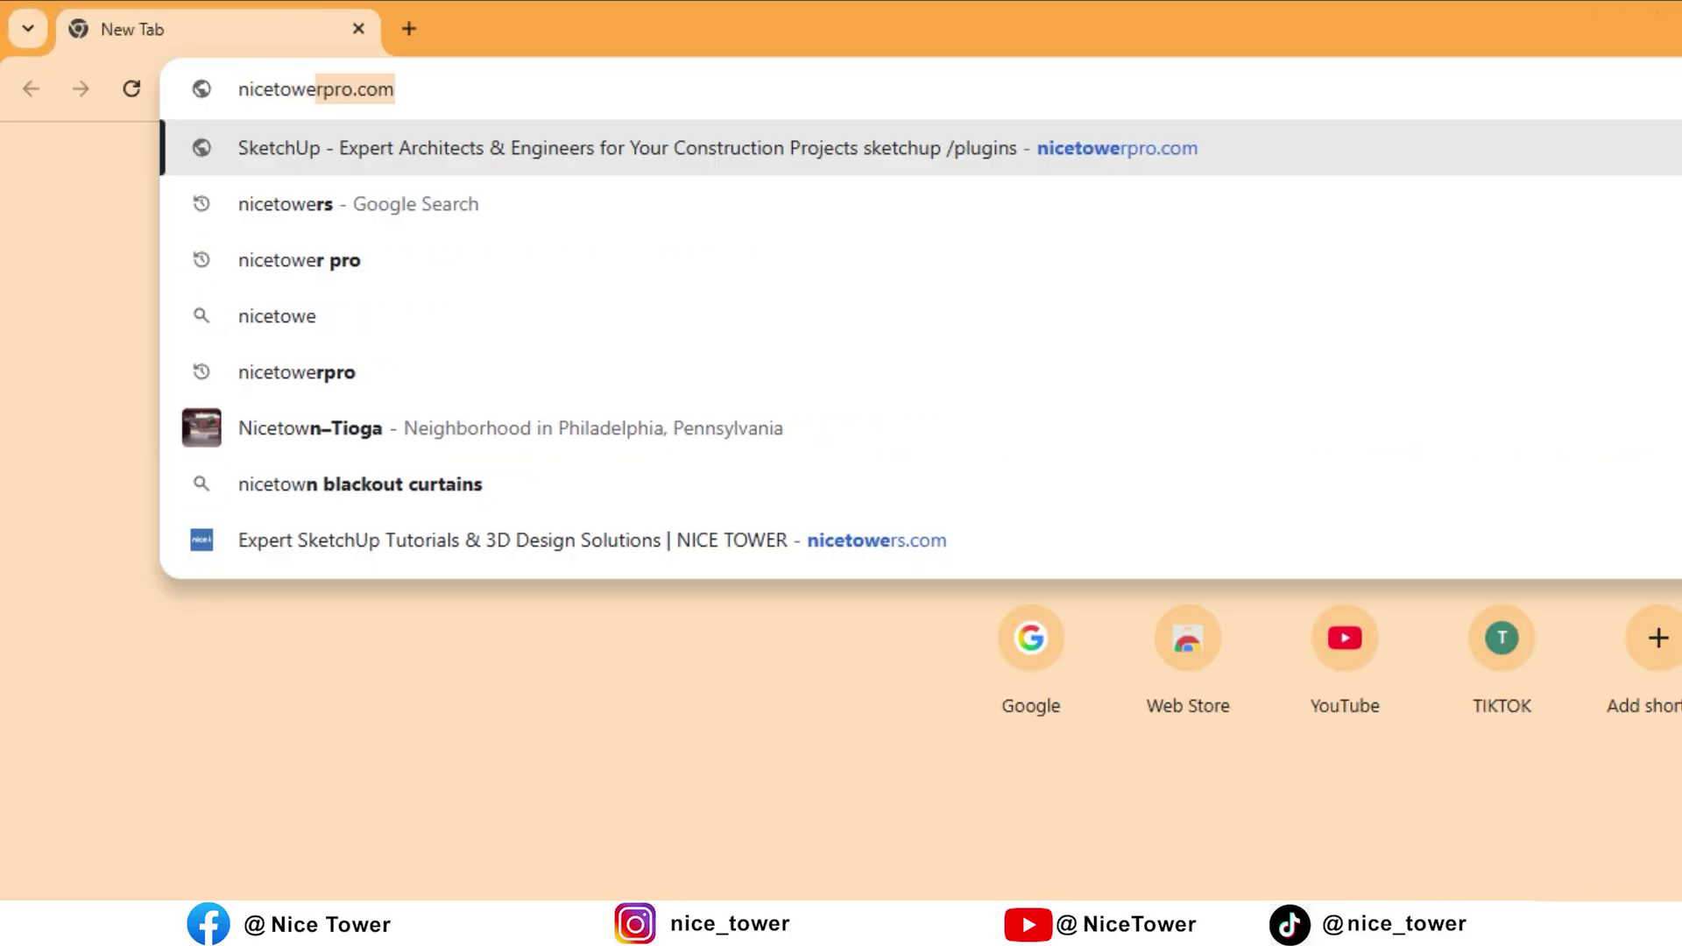
pyautogui.write('rs.com')
pyautogui.press('Return')
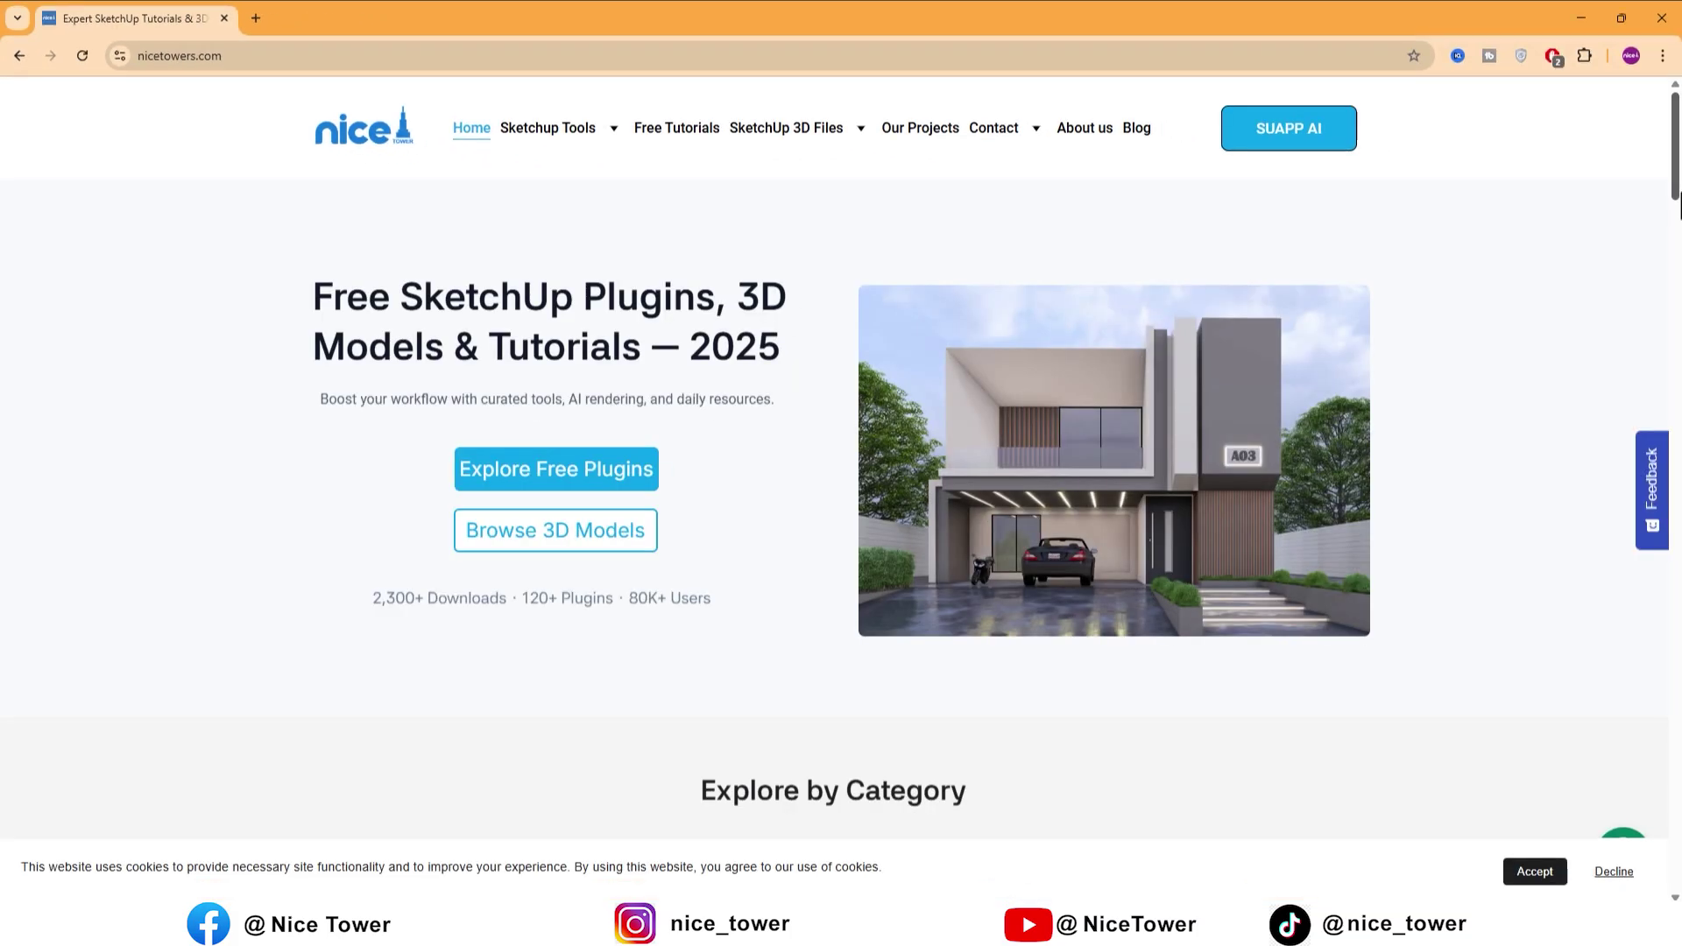
# Go to the SUAPP AI site from the website's categories and bring up its download options, locating SUAPP AIC
pyautogui.scroll(-5, 1498, 243)
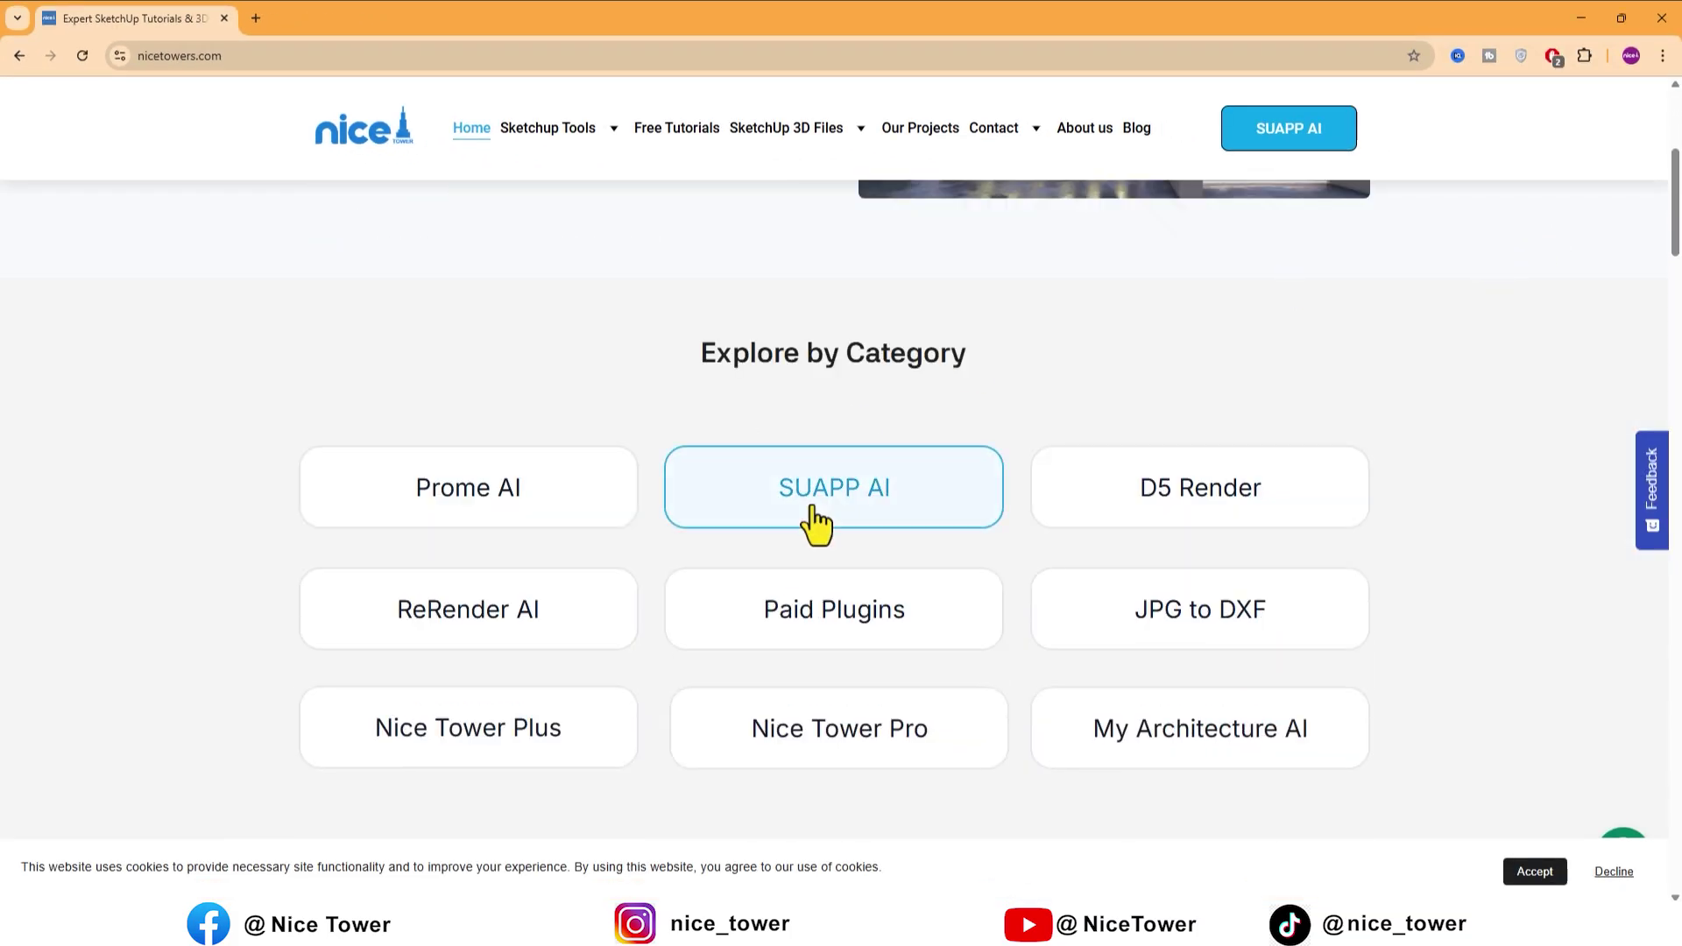
pyautogui.click(844, 517)
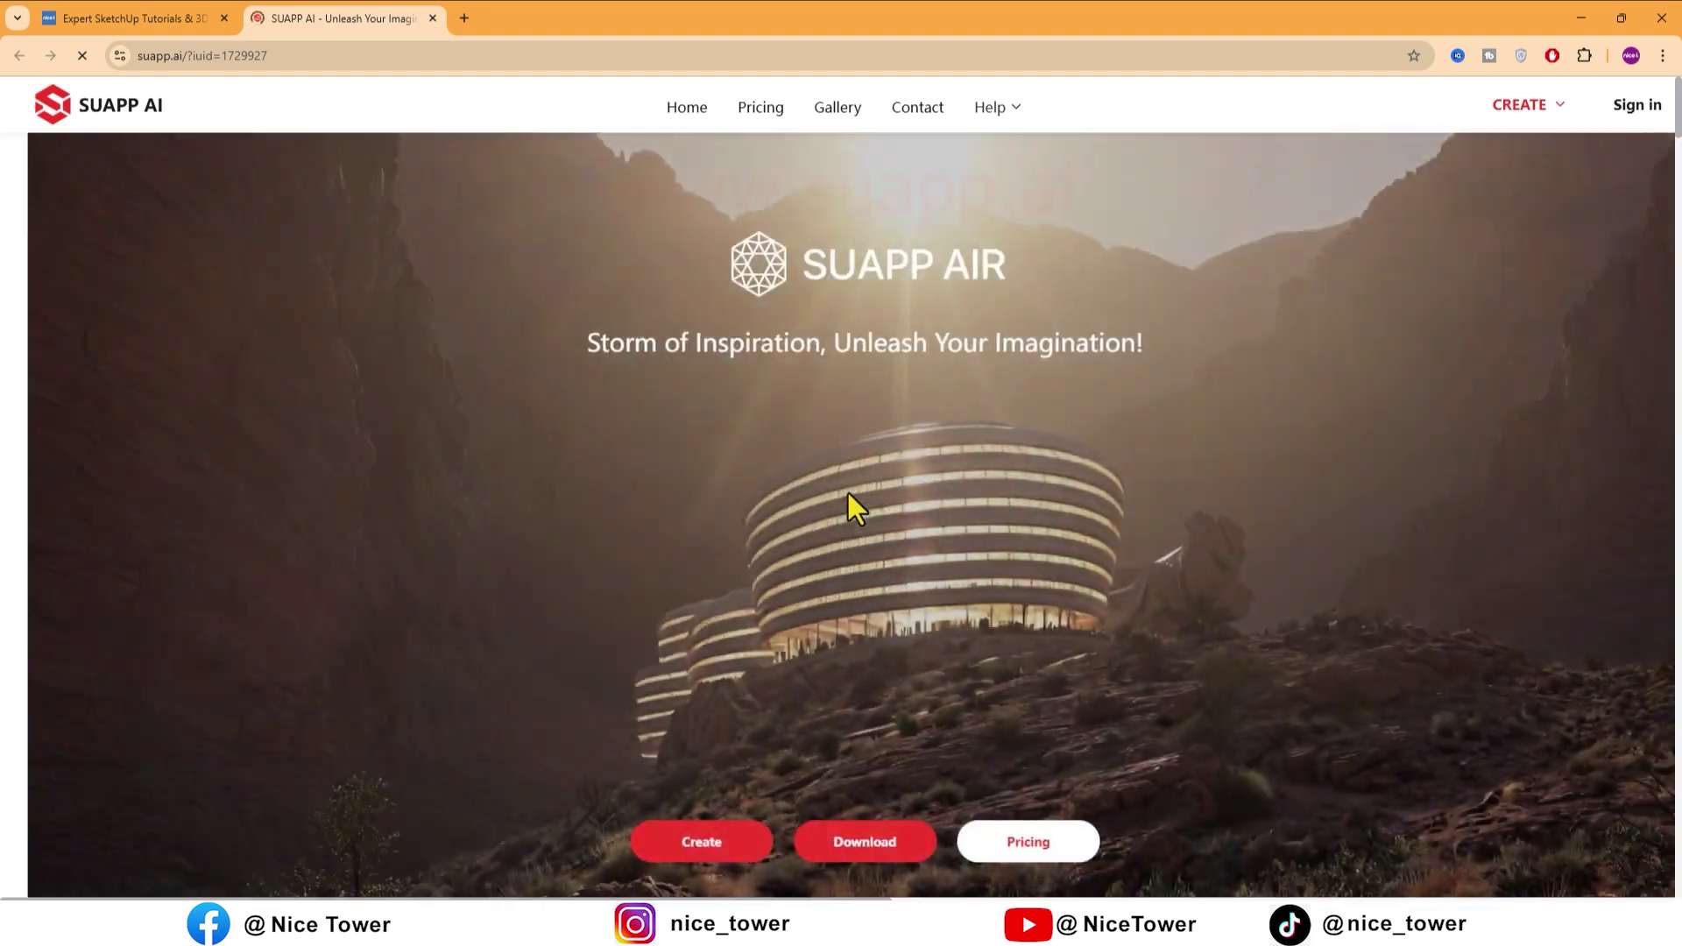
pyautogui.scroll(-3, 846, 486)
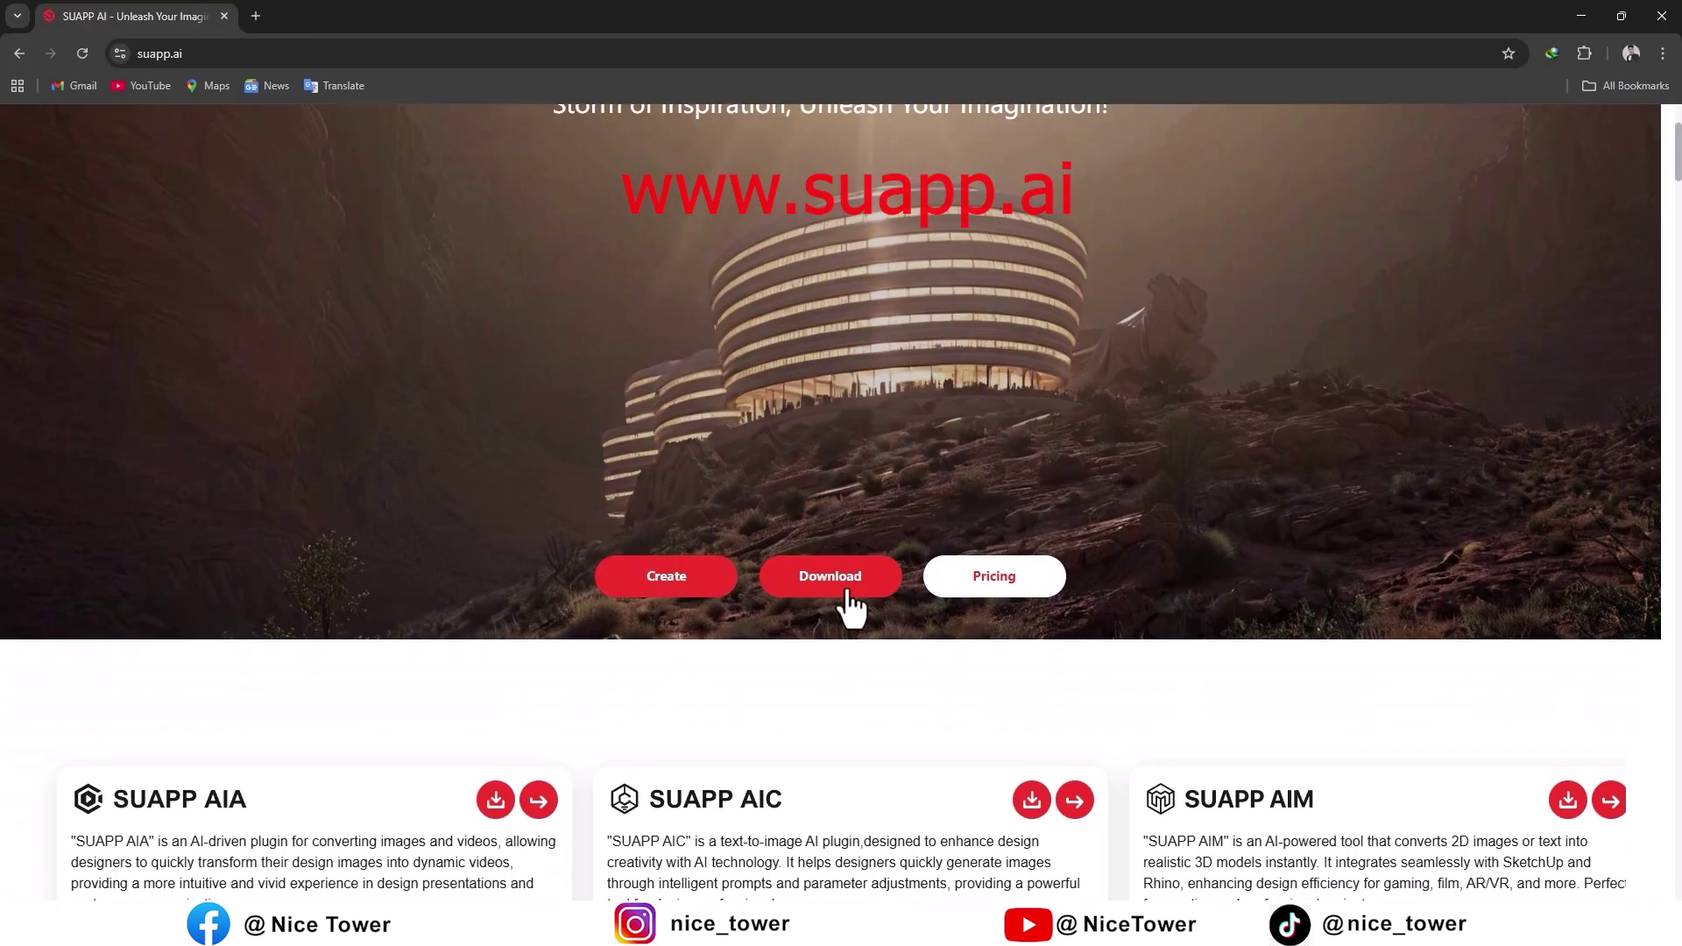
pyautogui.click(824, 589)
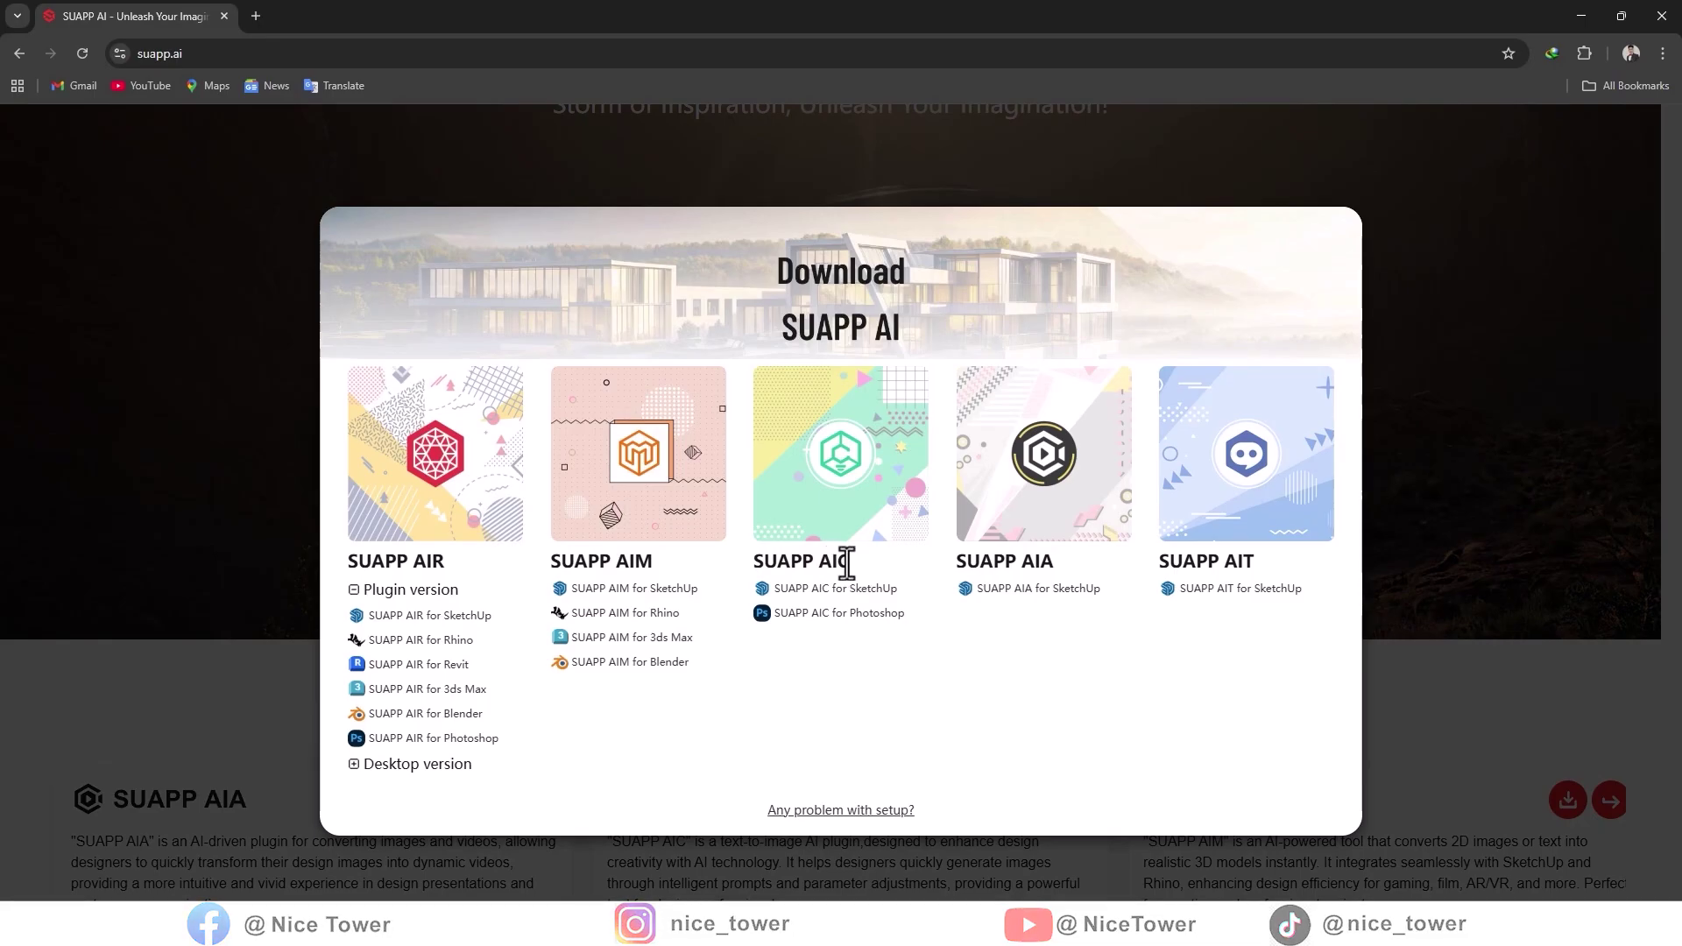
pyautogui.moveTo(849, 566); pyautogui.dragTo(801, 565)
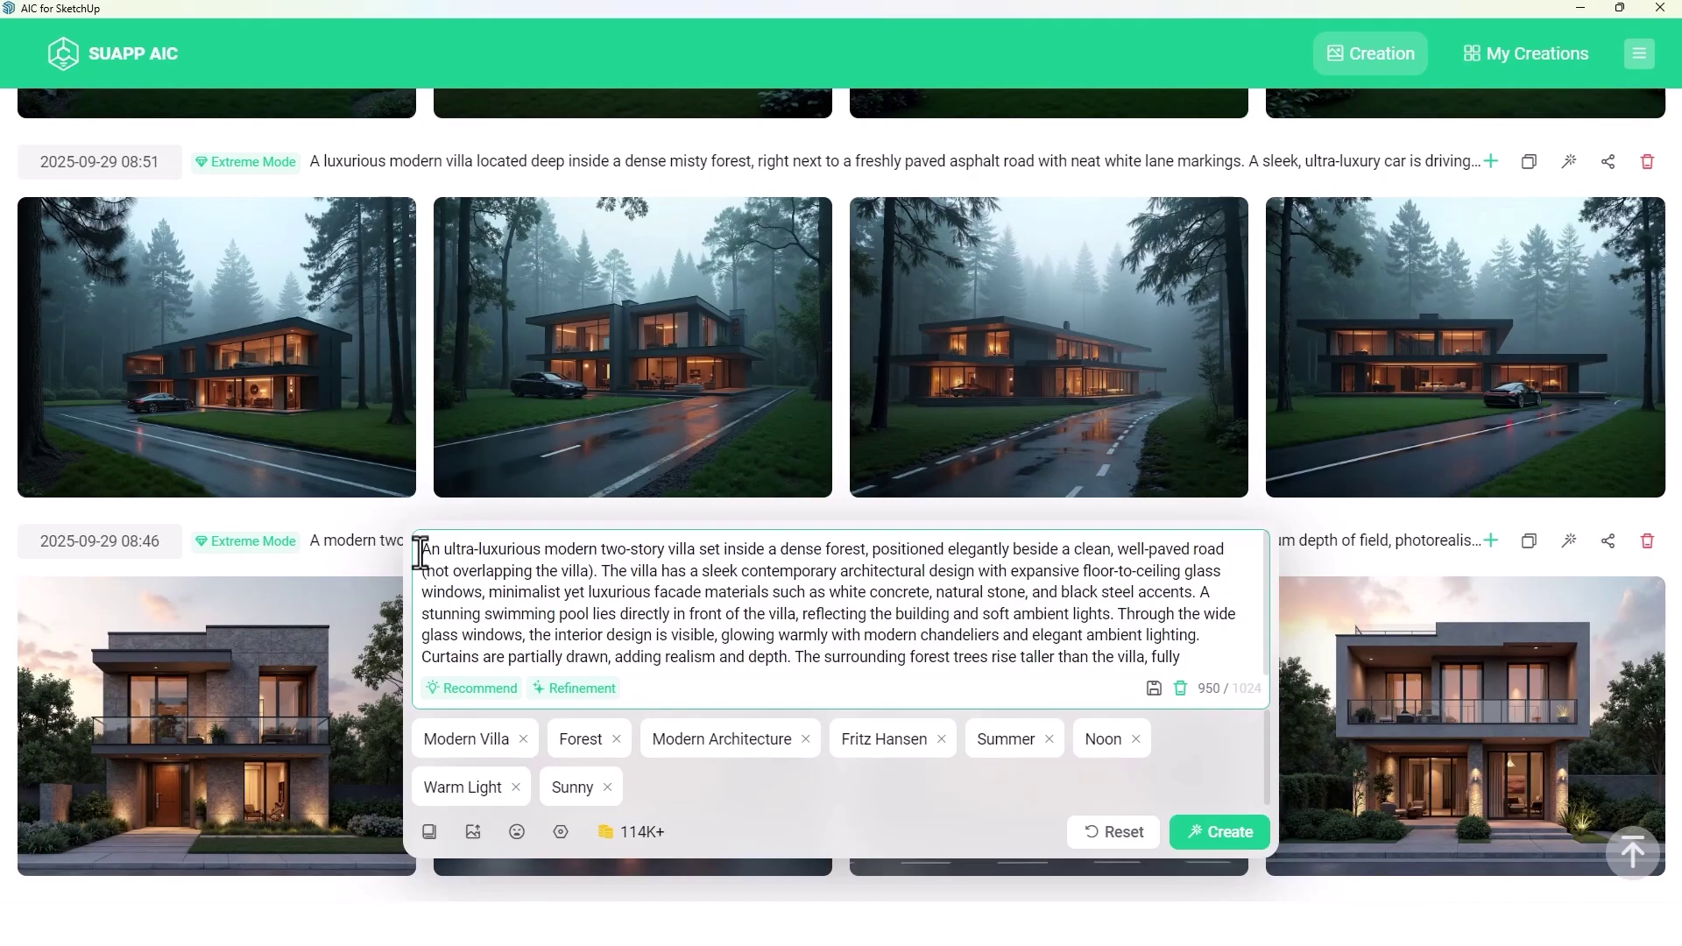
# In the AIC for SketchUp window, review the villa prompt and the earlier generated images, viewing the living-room renders at full size
pyautogui.moveTo(422, 548); pyautogui.dragTo(1187, 701)
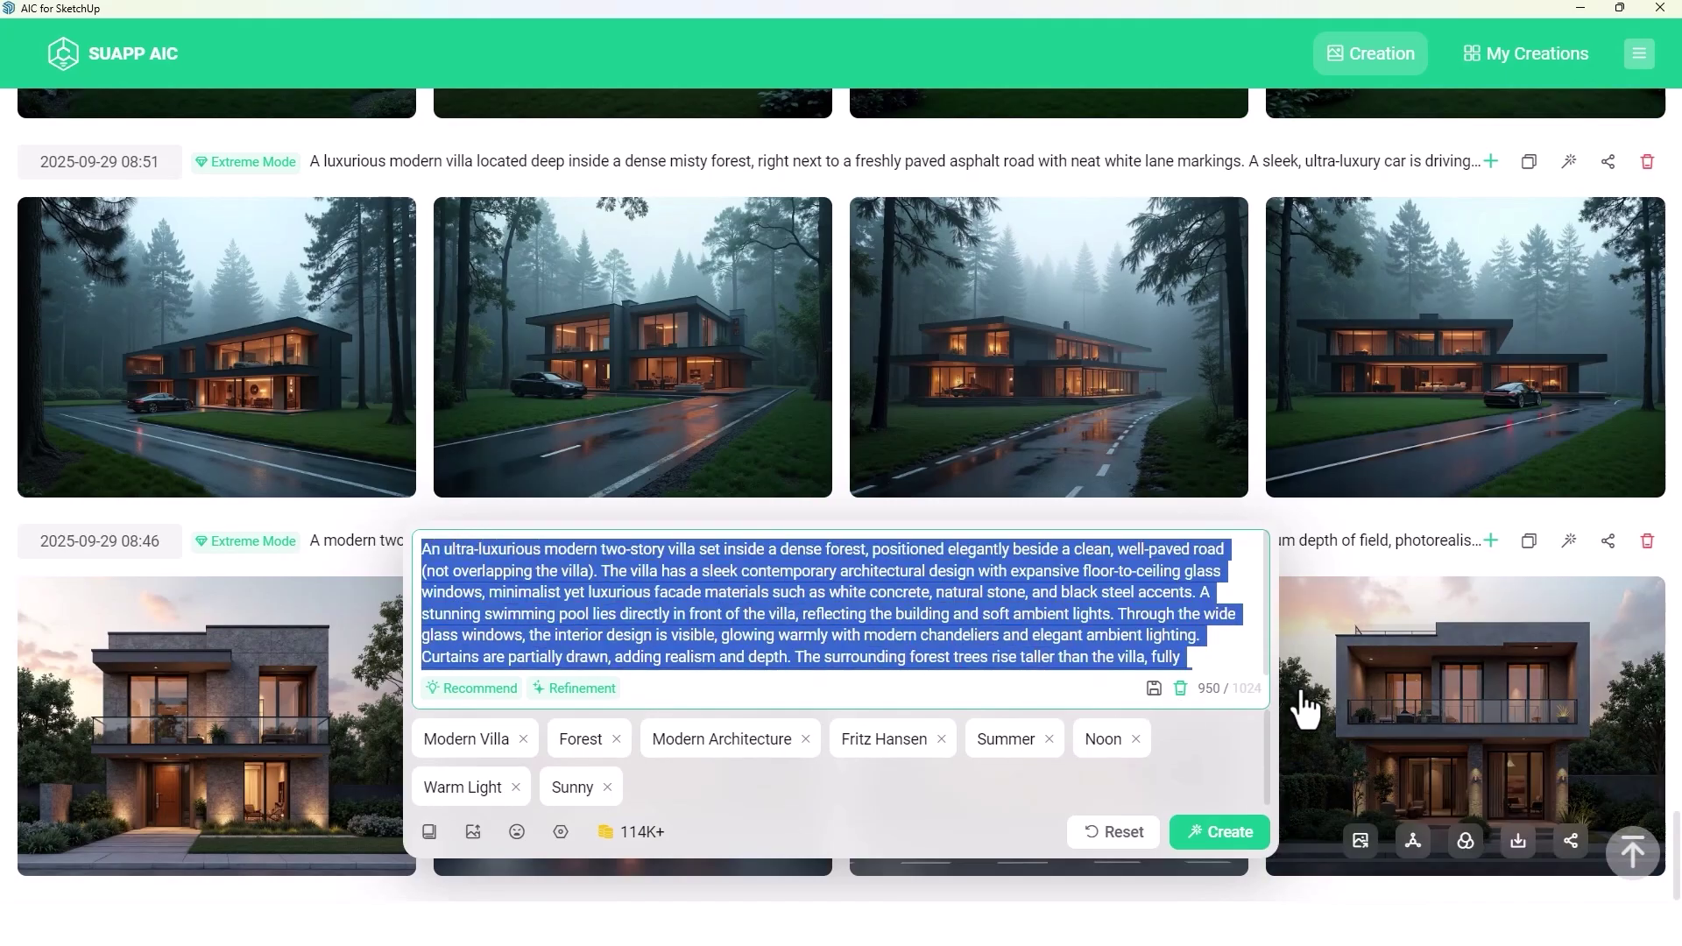
pyautogui.scroll(4, 676, 442)
pyautogui.scroll(15, 788, 420)
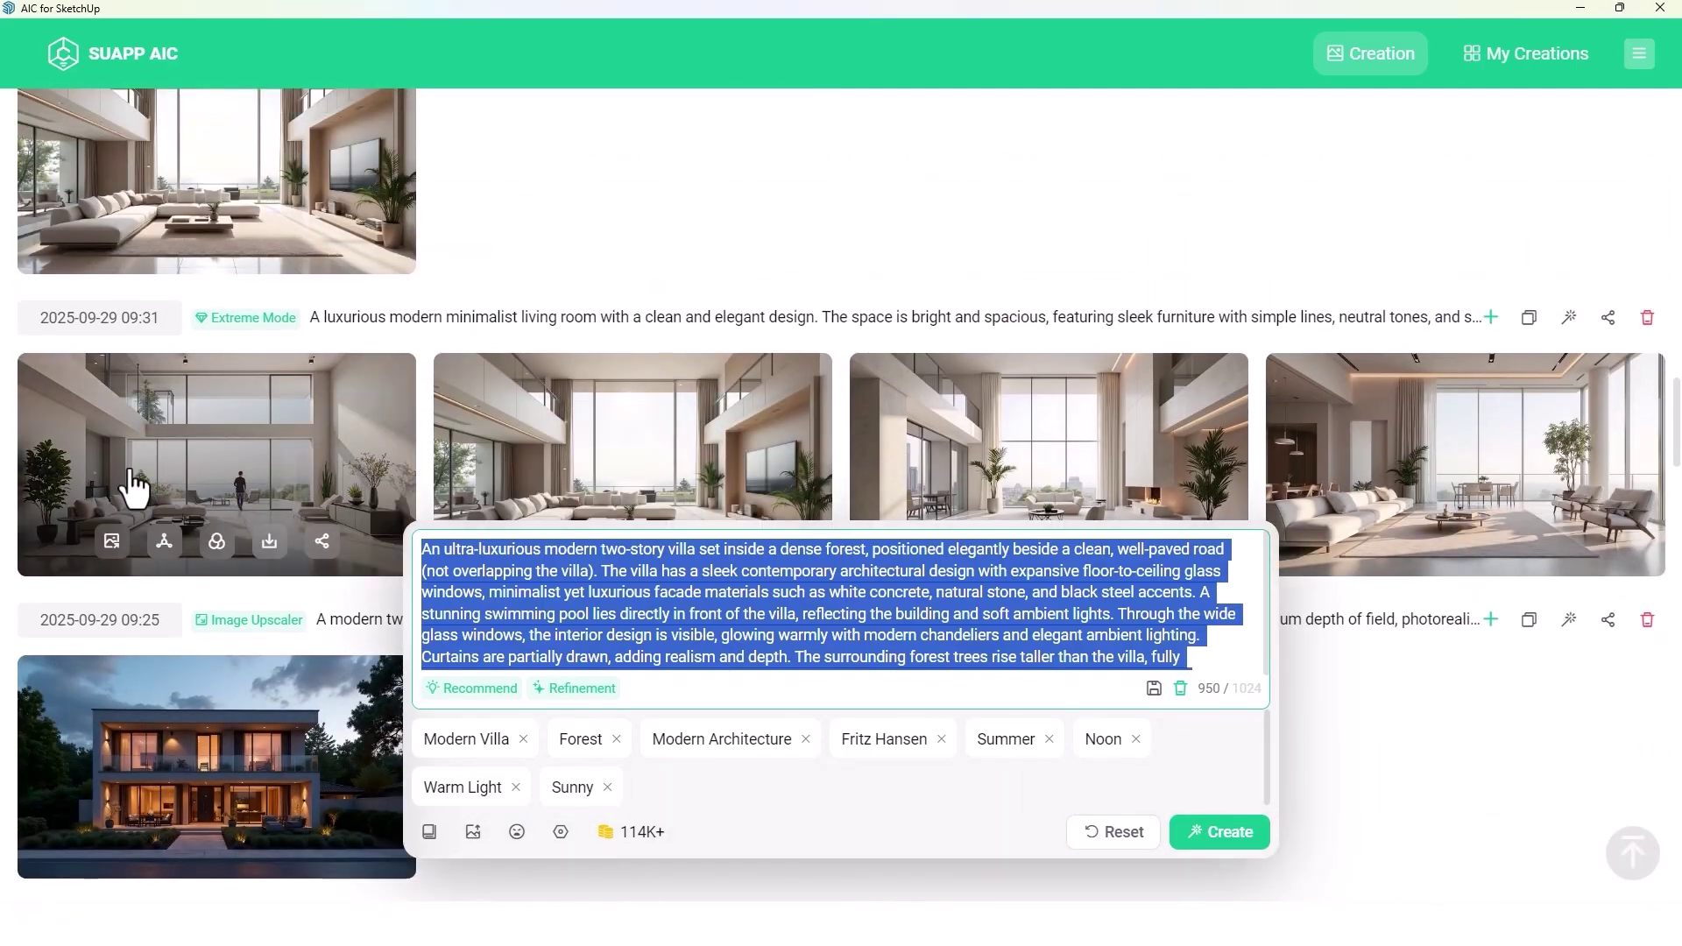
pyautogui.scroll(-2, 1077, 398)
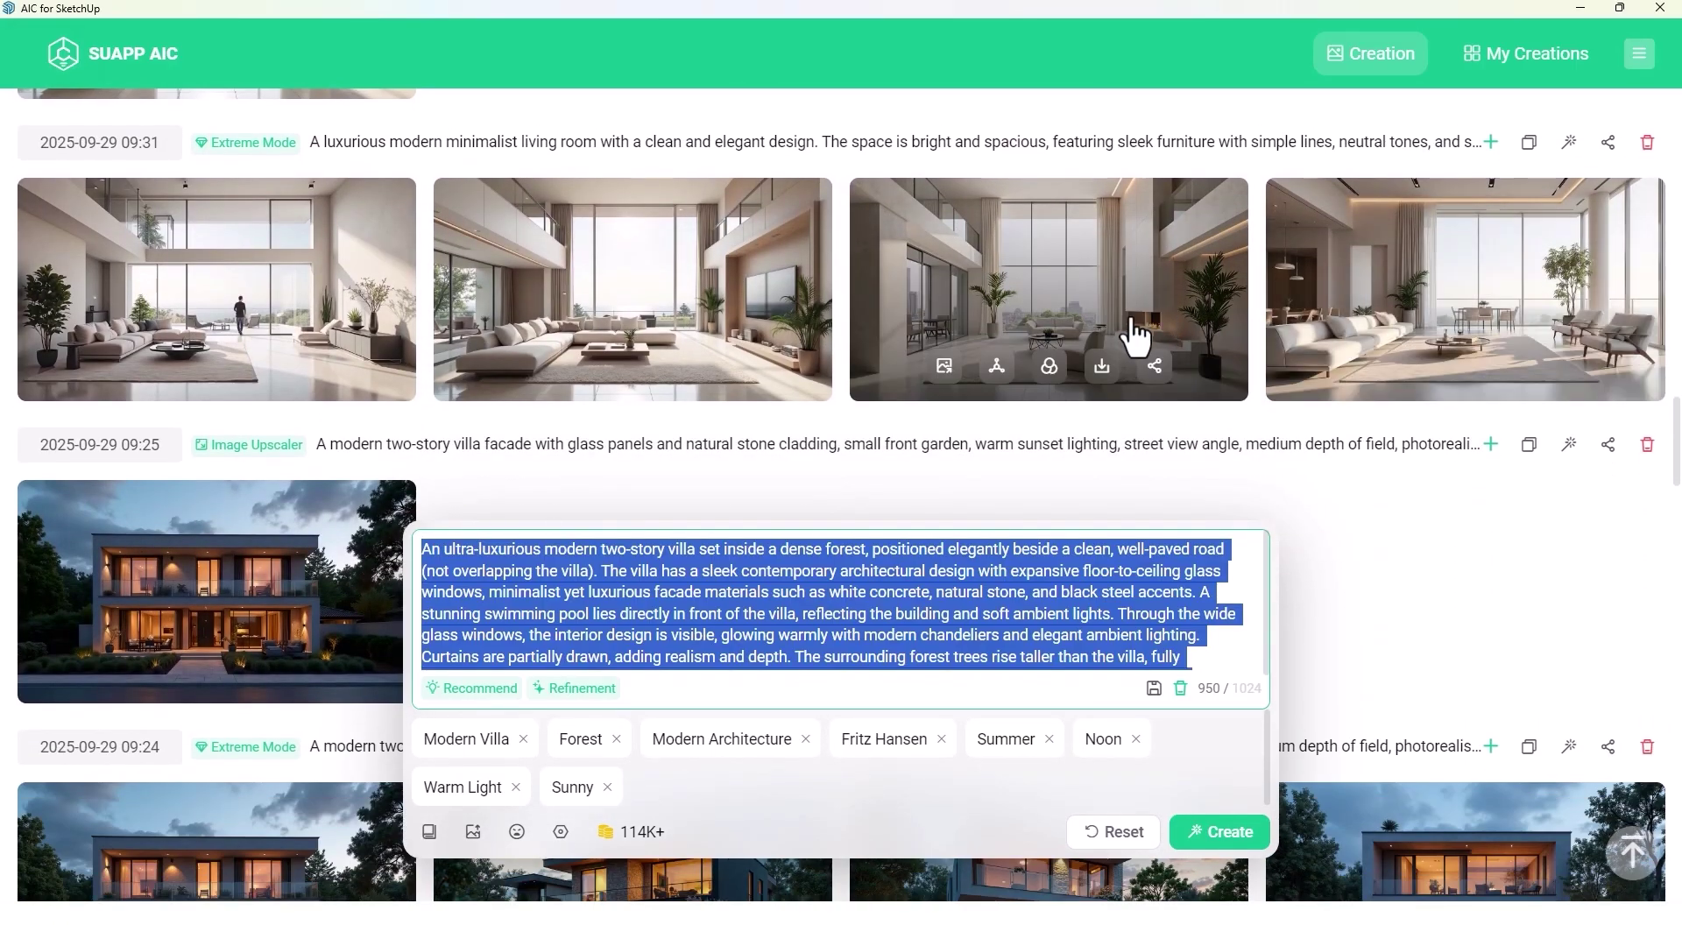
pyautogui.click(1430, 324)
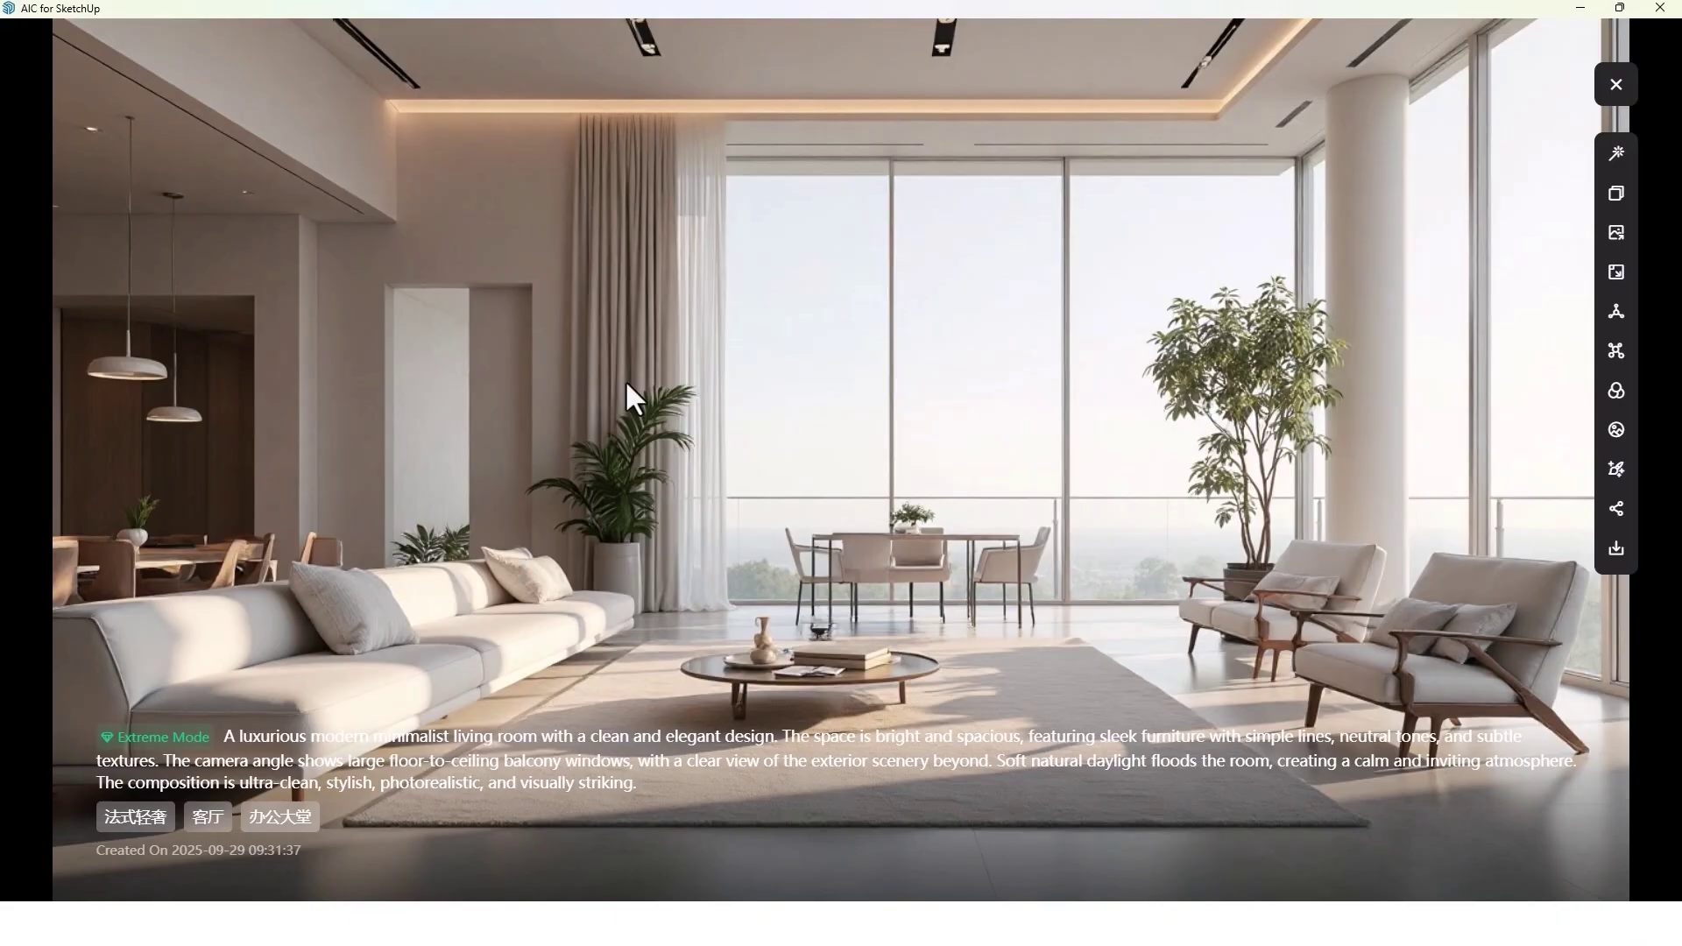
pyautogui.press('Right')
pyautogui.scroll(3, 767, 633)
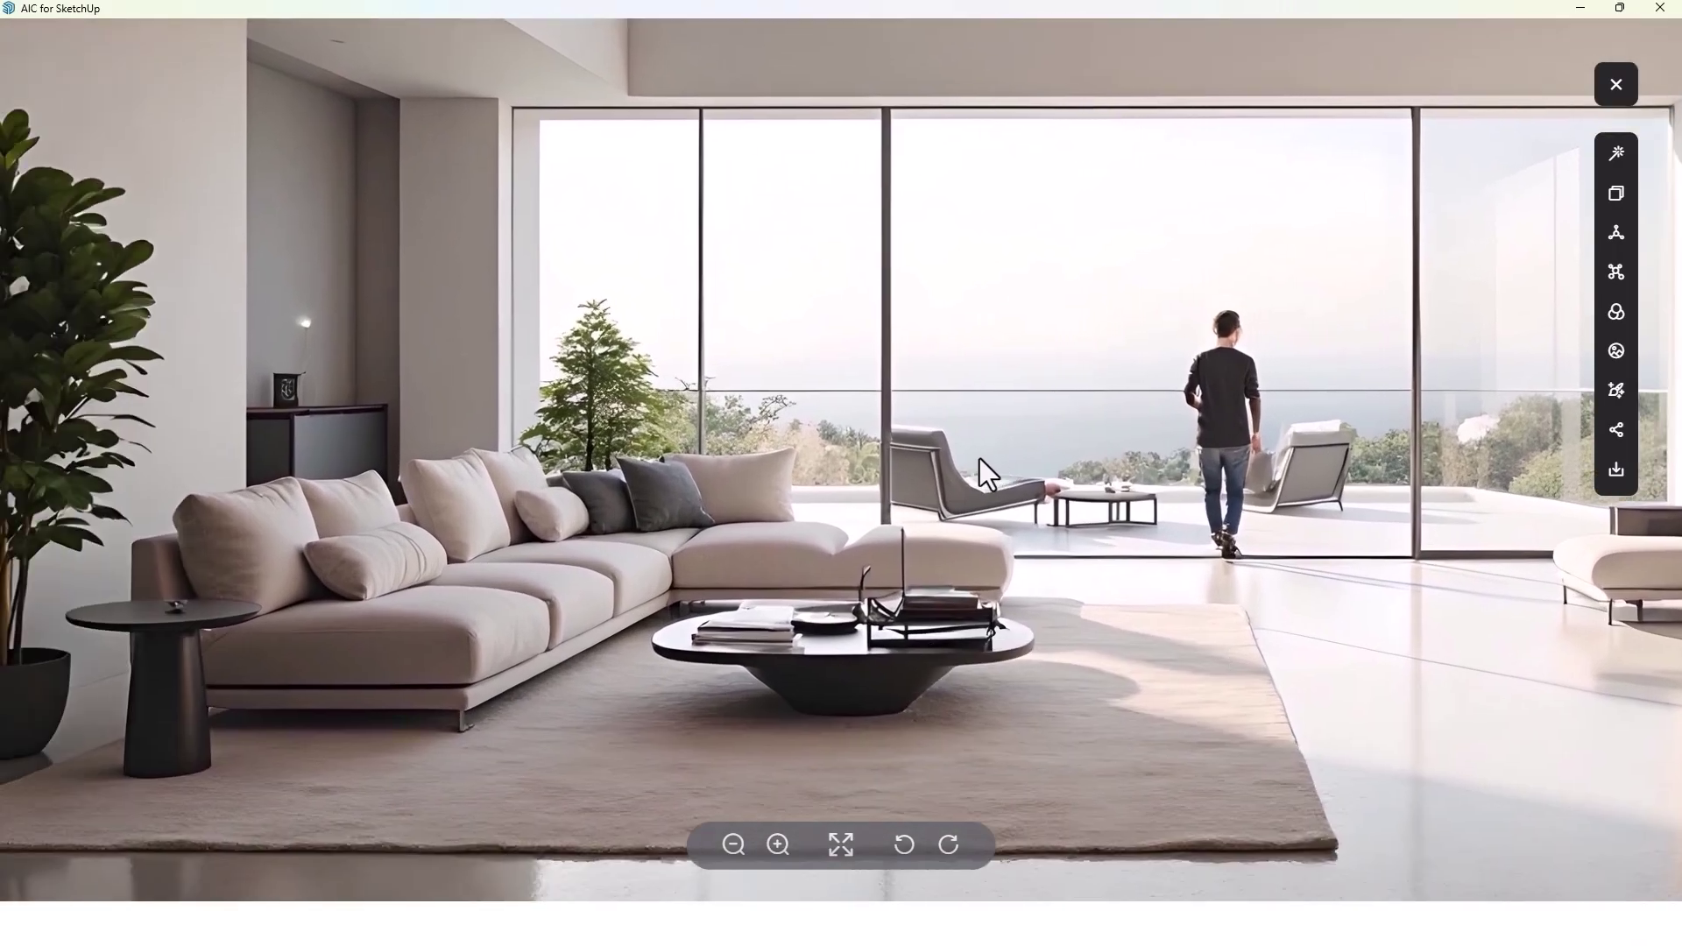
pyautogui.moveTo(979, 459); pyautogui.dragTo(965, 646)
pyautogui.scroll(-3, 628, 649)
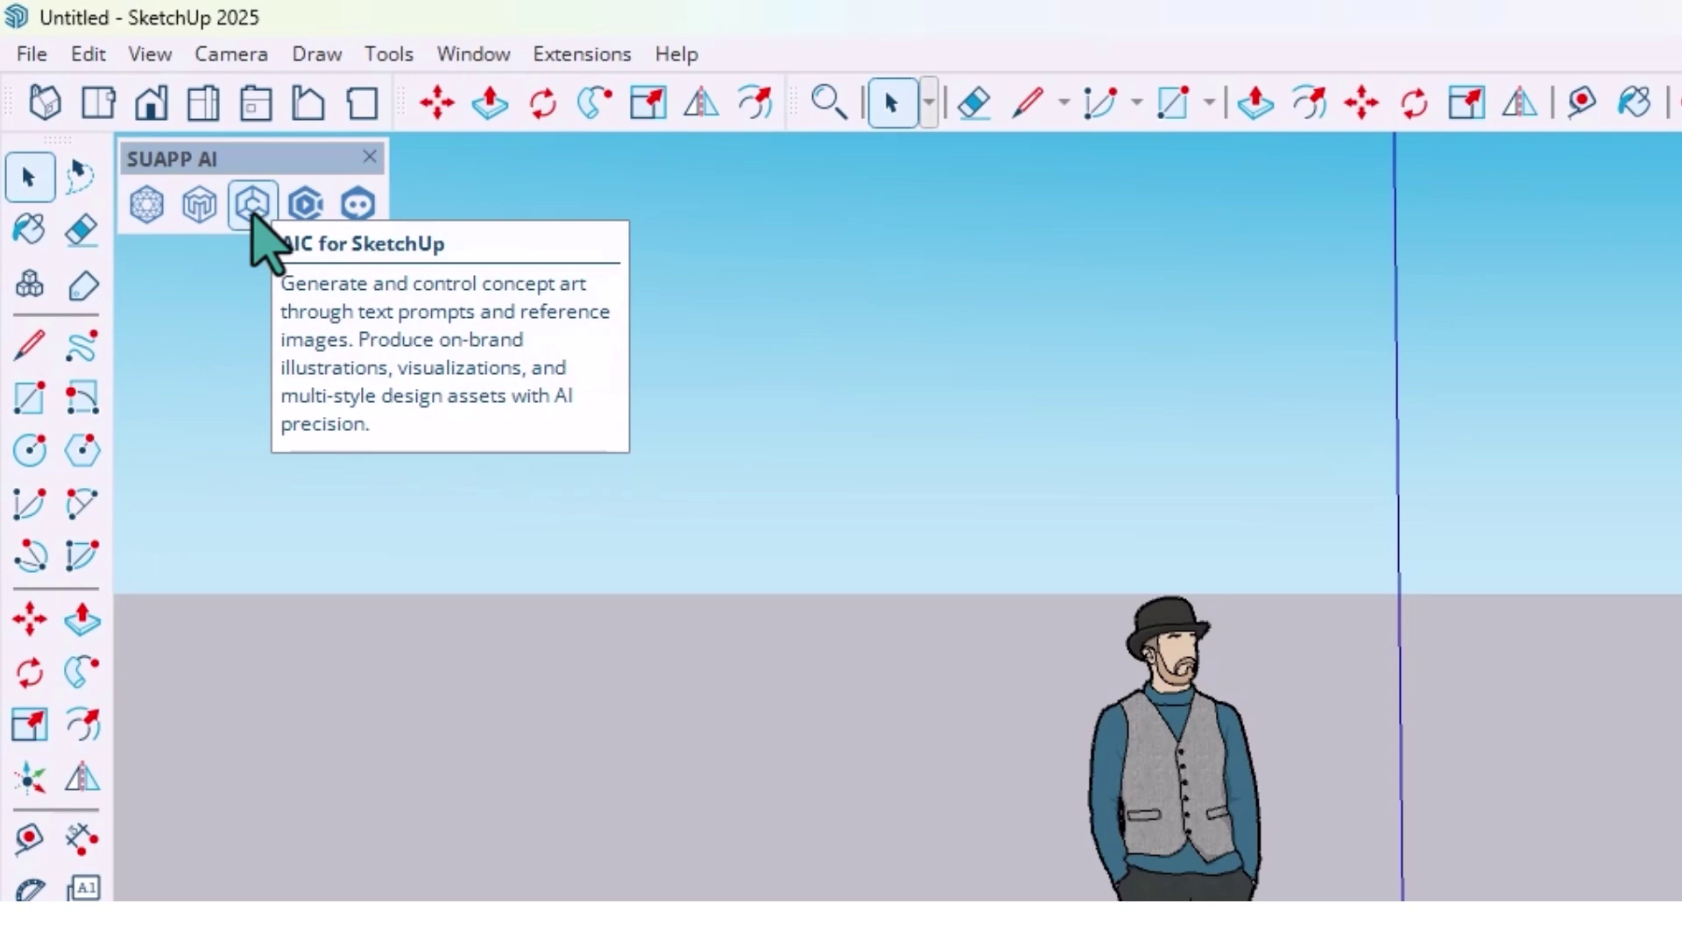
# From SketchUp, launch AIC for SketchUp in a maximized window with the Creative Preset options open
pyautogui.click(253, 208)
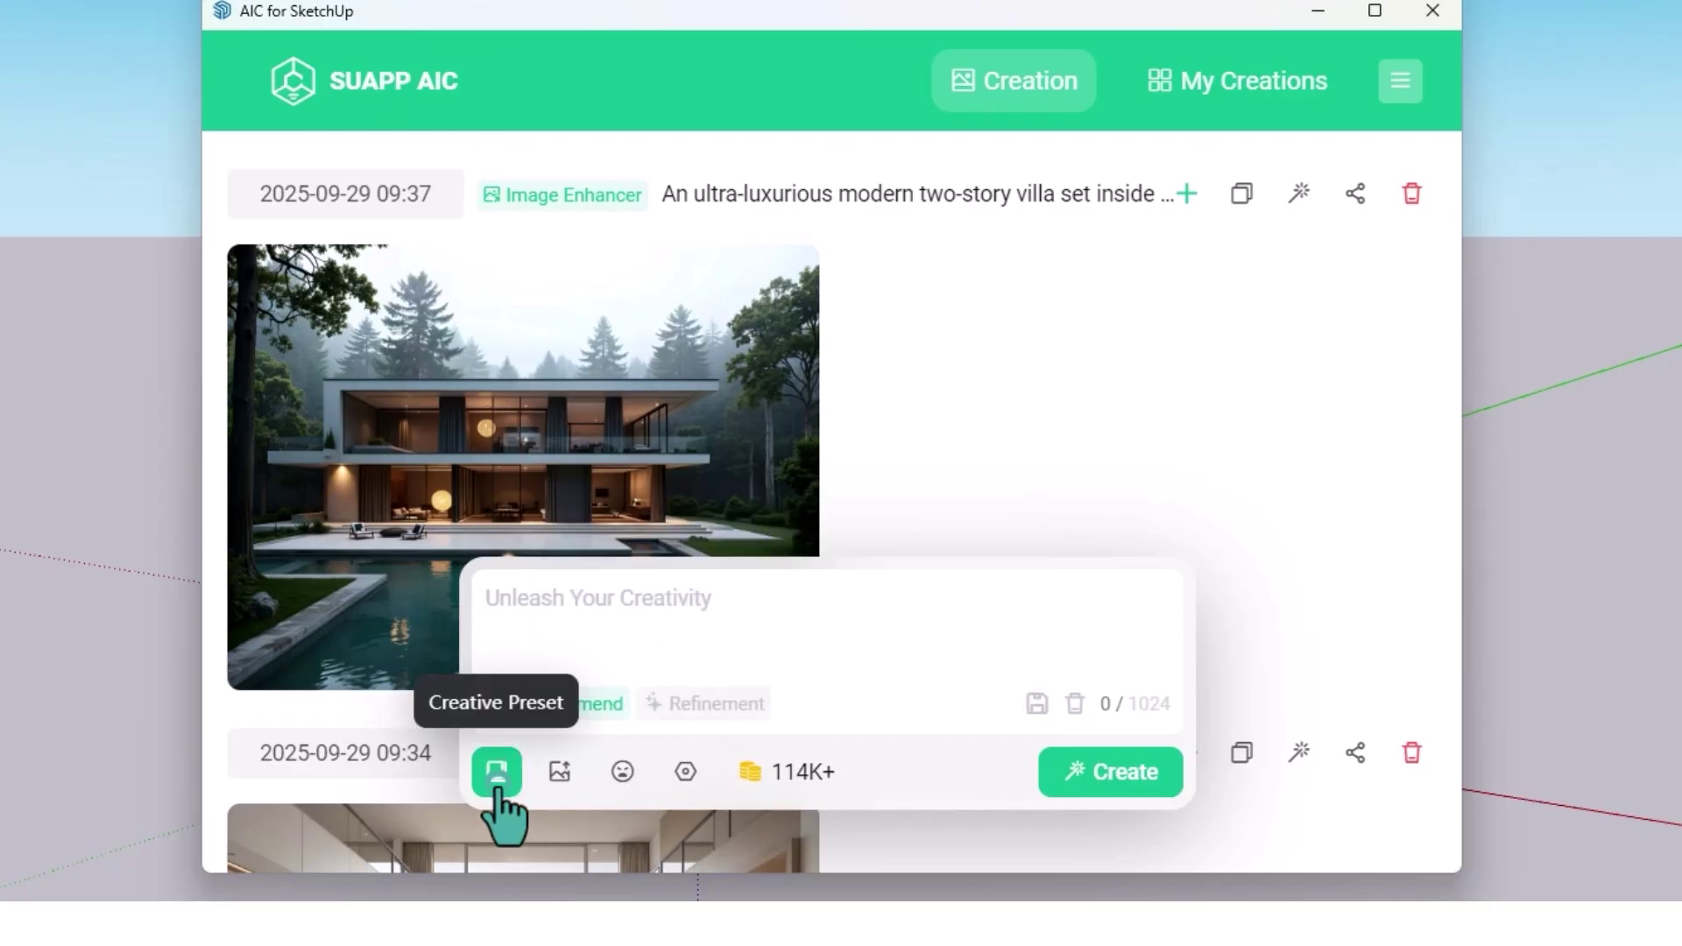
pyautogui.click(497, 775)
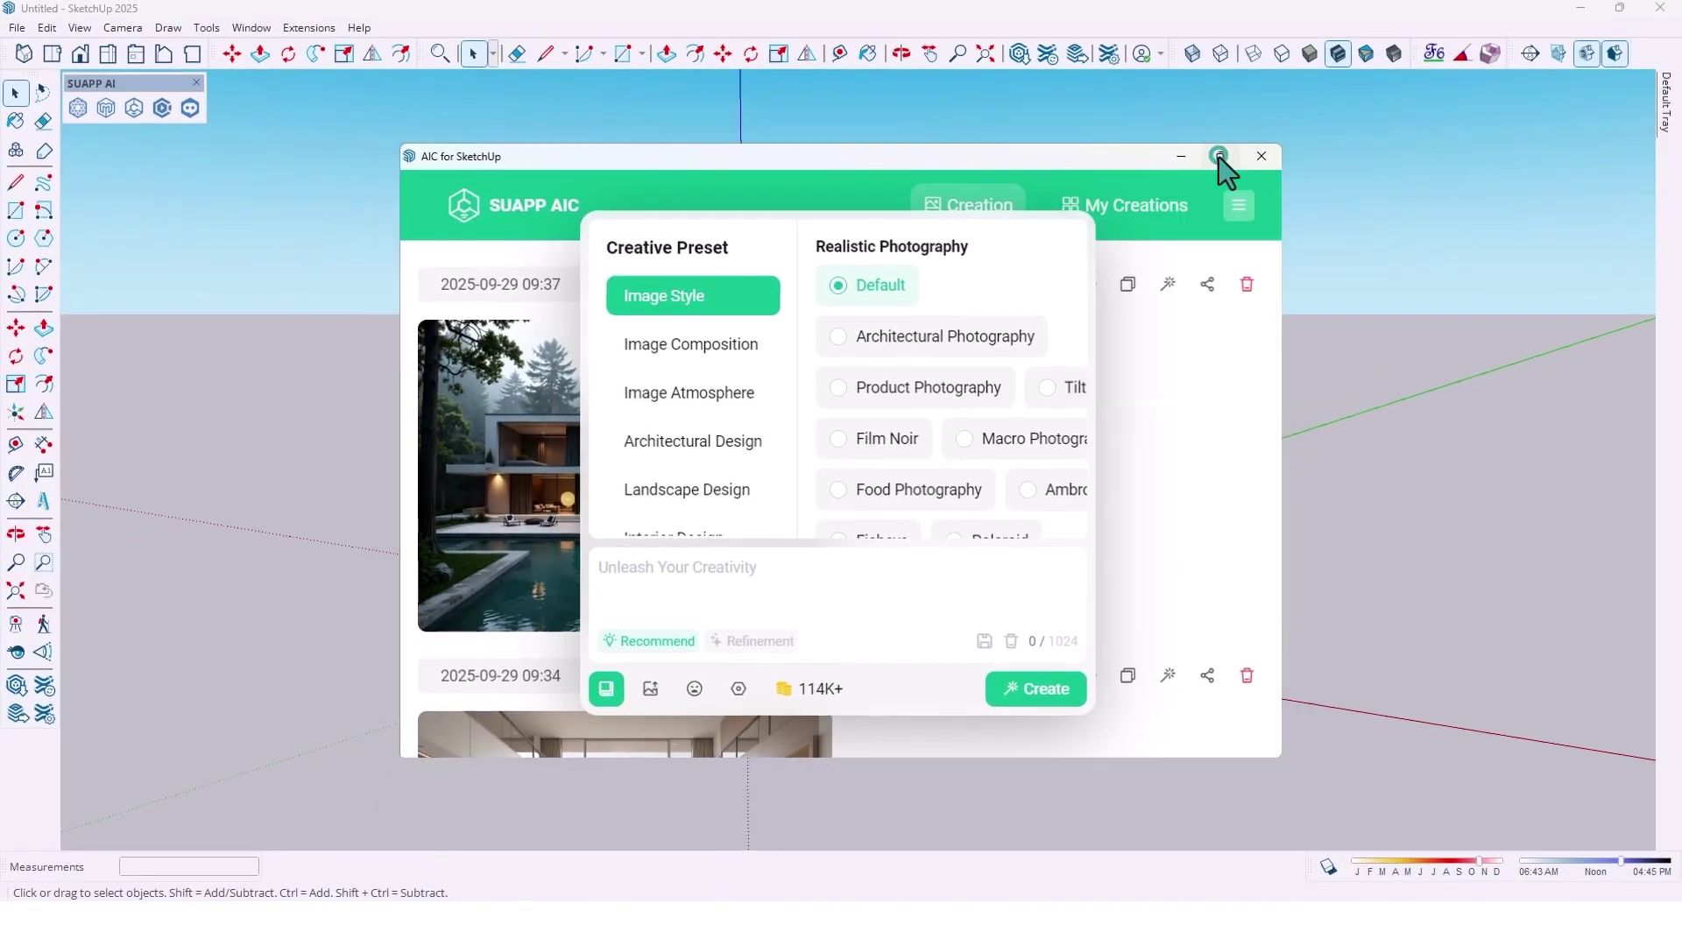
pyautogui.click(1220, 156)
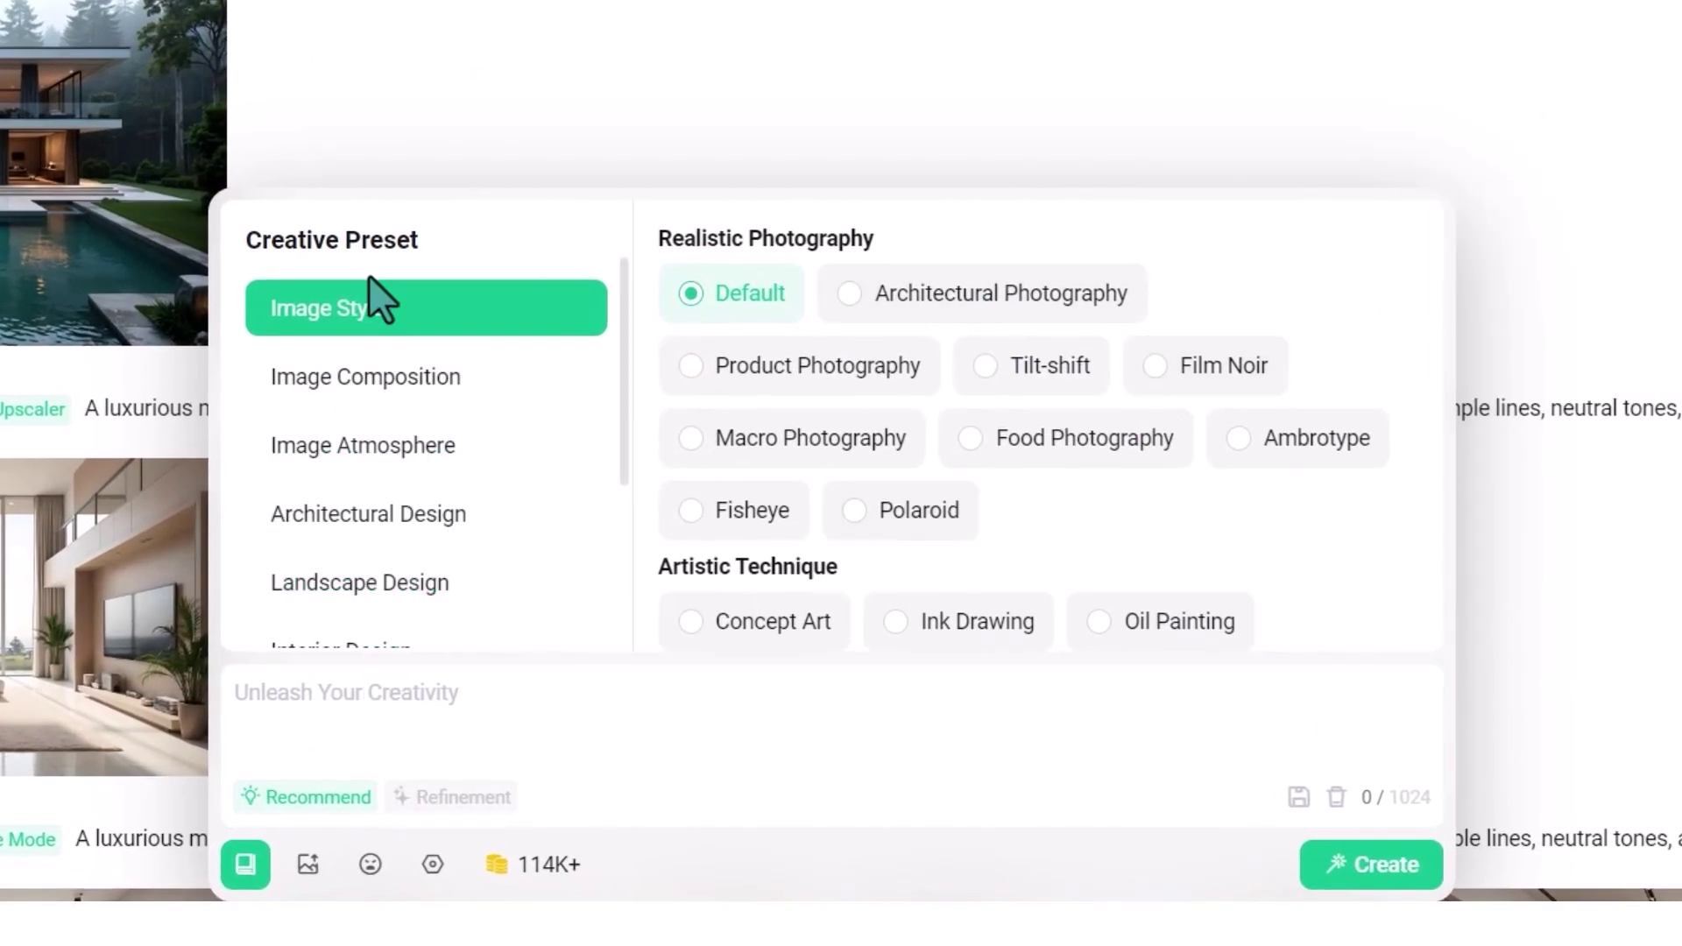
# Examine the Creative Preset categories from Image Style to Master Design
pyautogui.moveTo(708, 281)
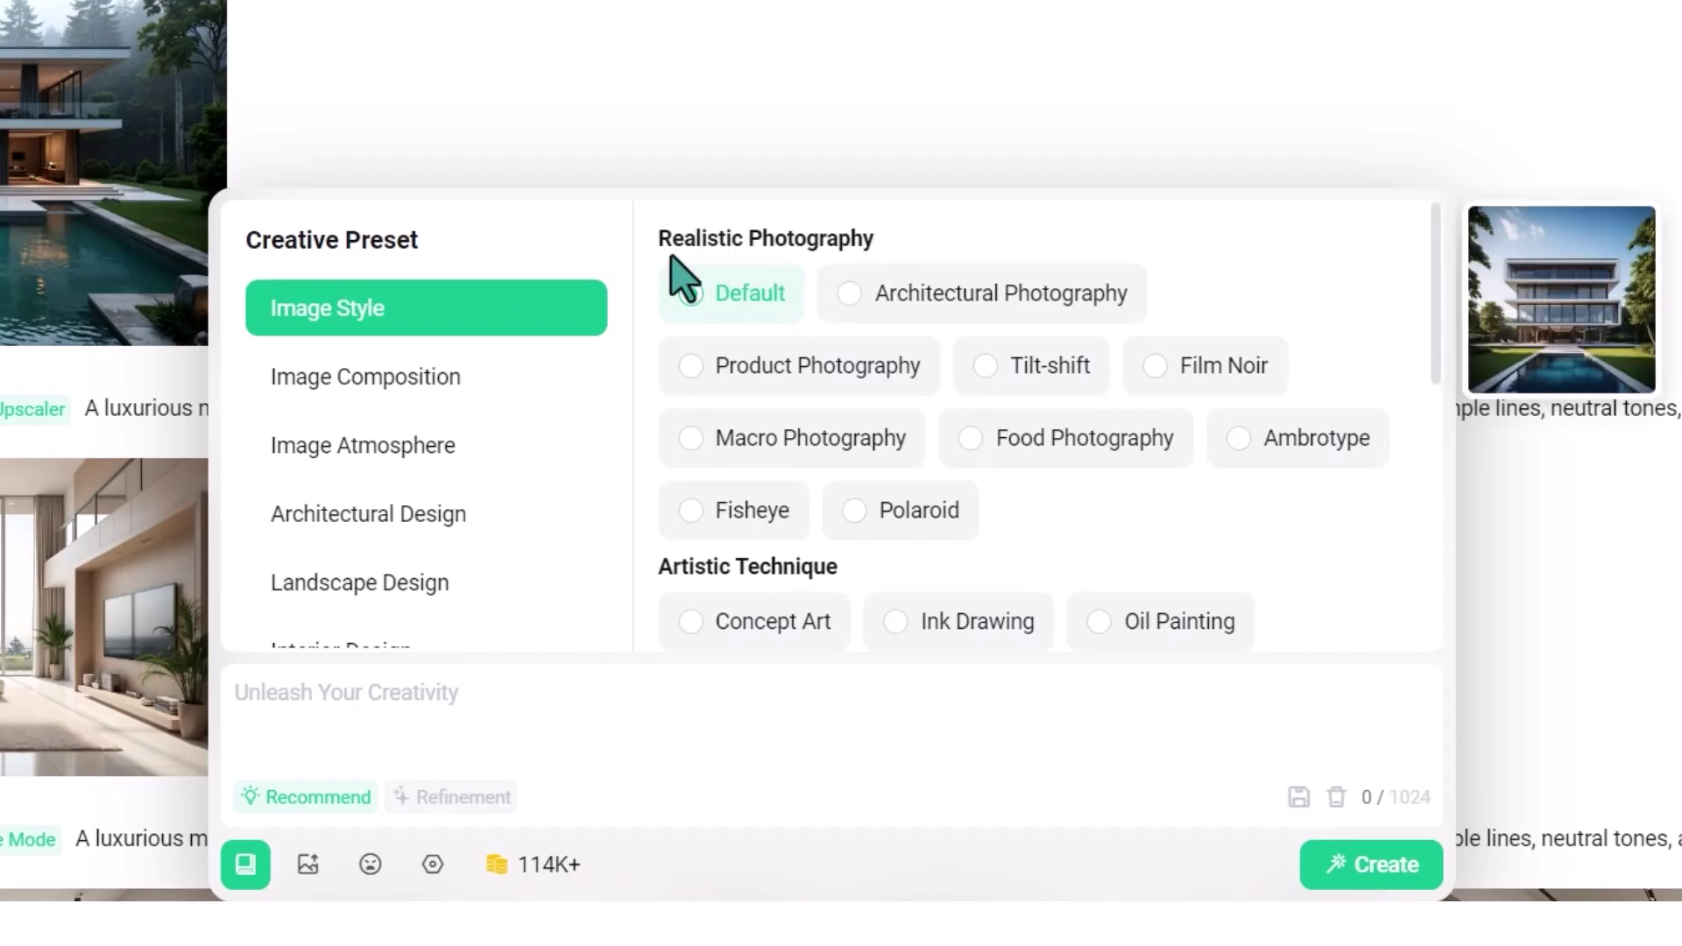
pyautogui.scroll(-3, 311, 394)
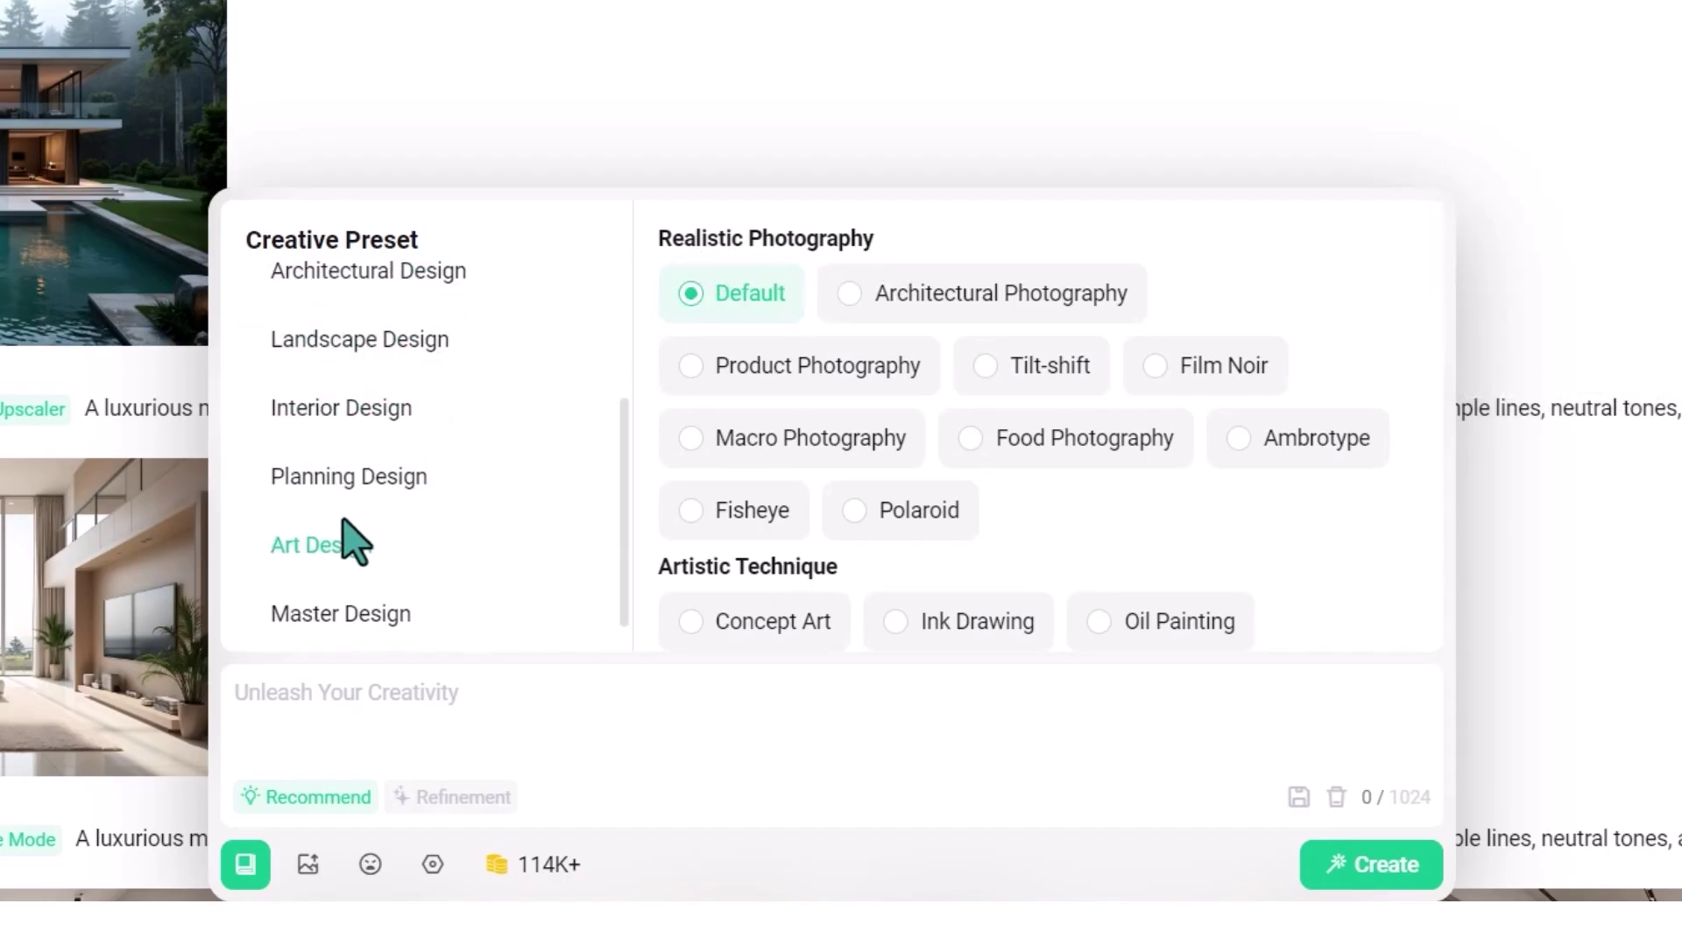
pyautogui.scroll(3, 341, 491)
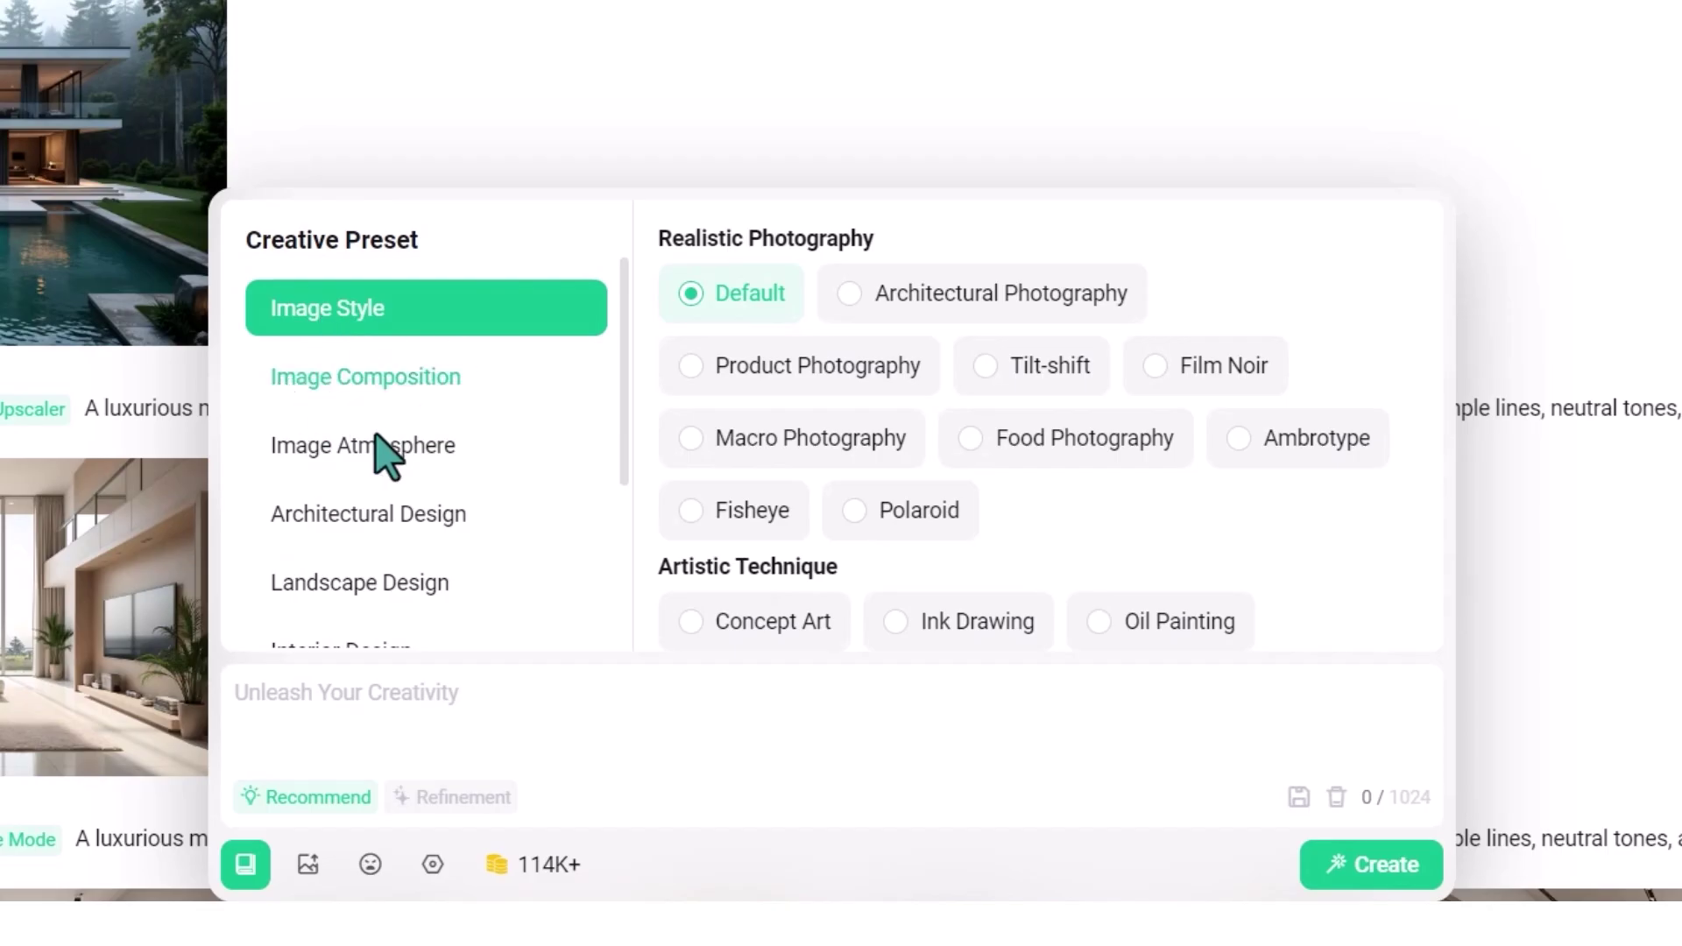
pyautogui.scroll(-3, 376, 451)
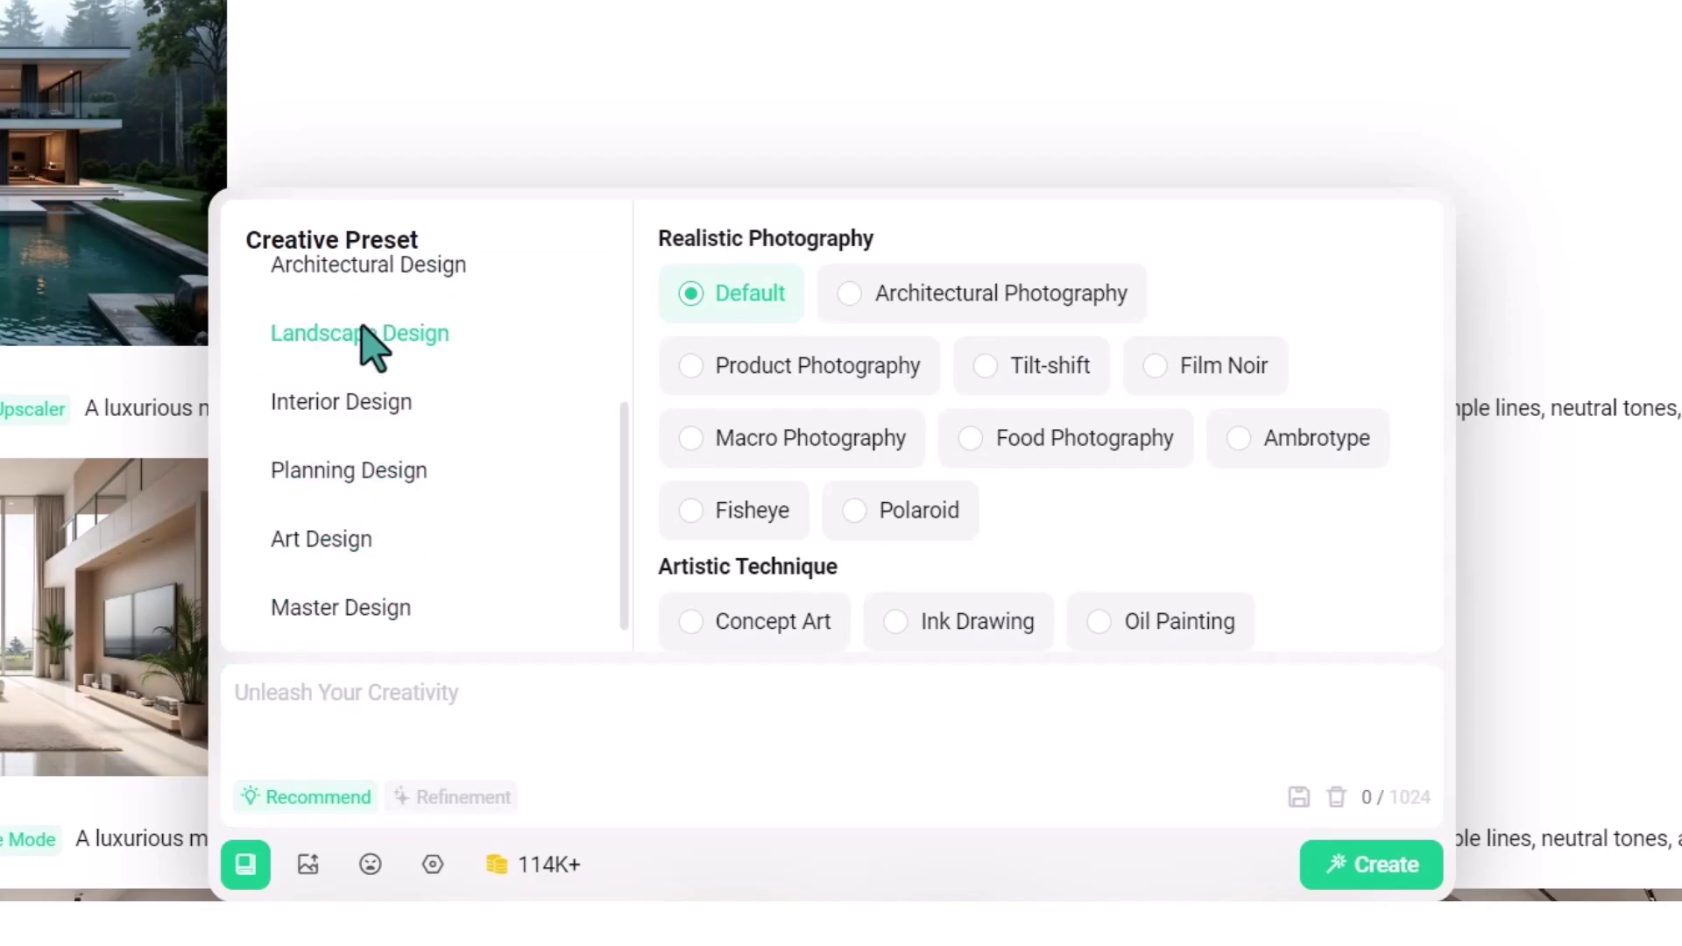
pyautogui.scroll(3, 368, 421)
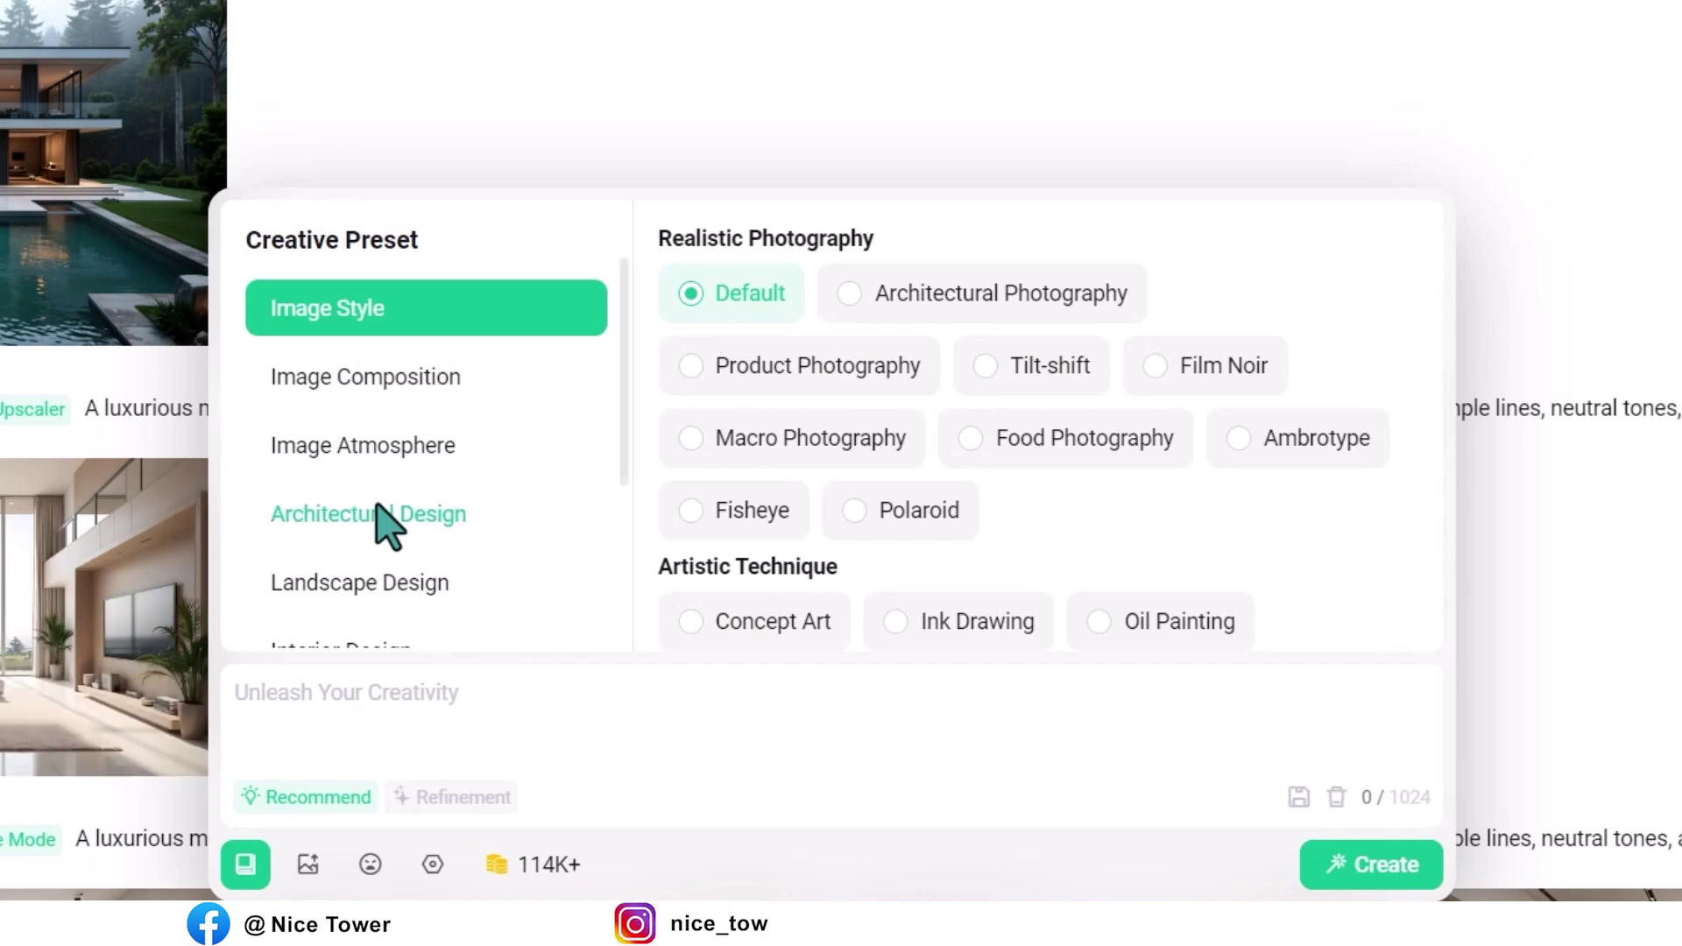
pyautogui.scroll(-2, 412, 570)
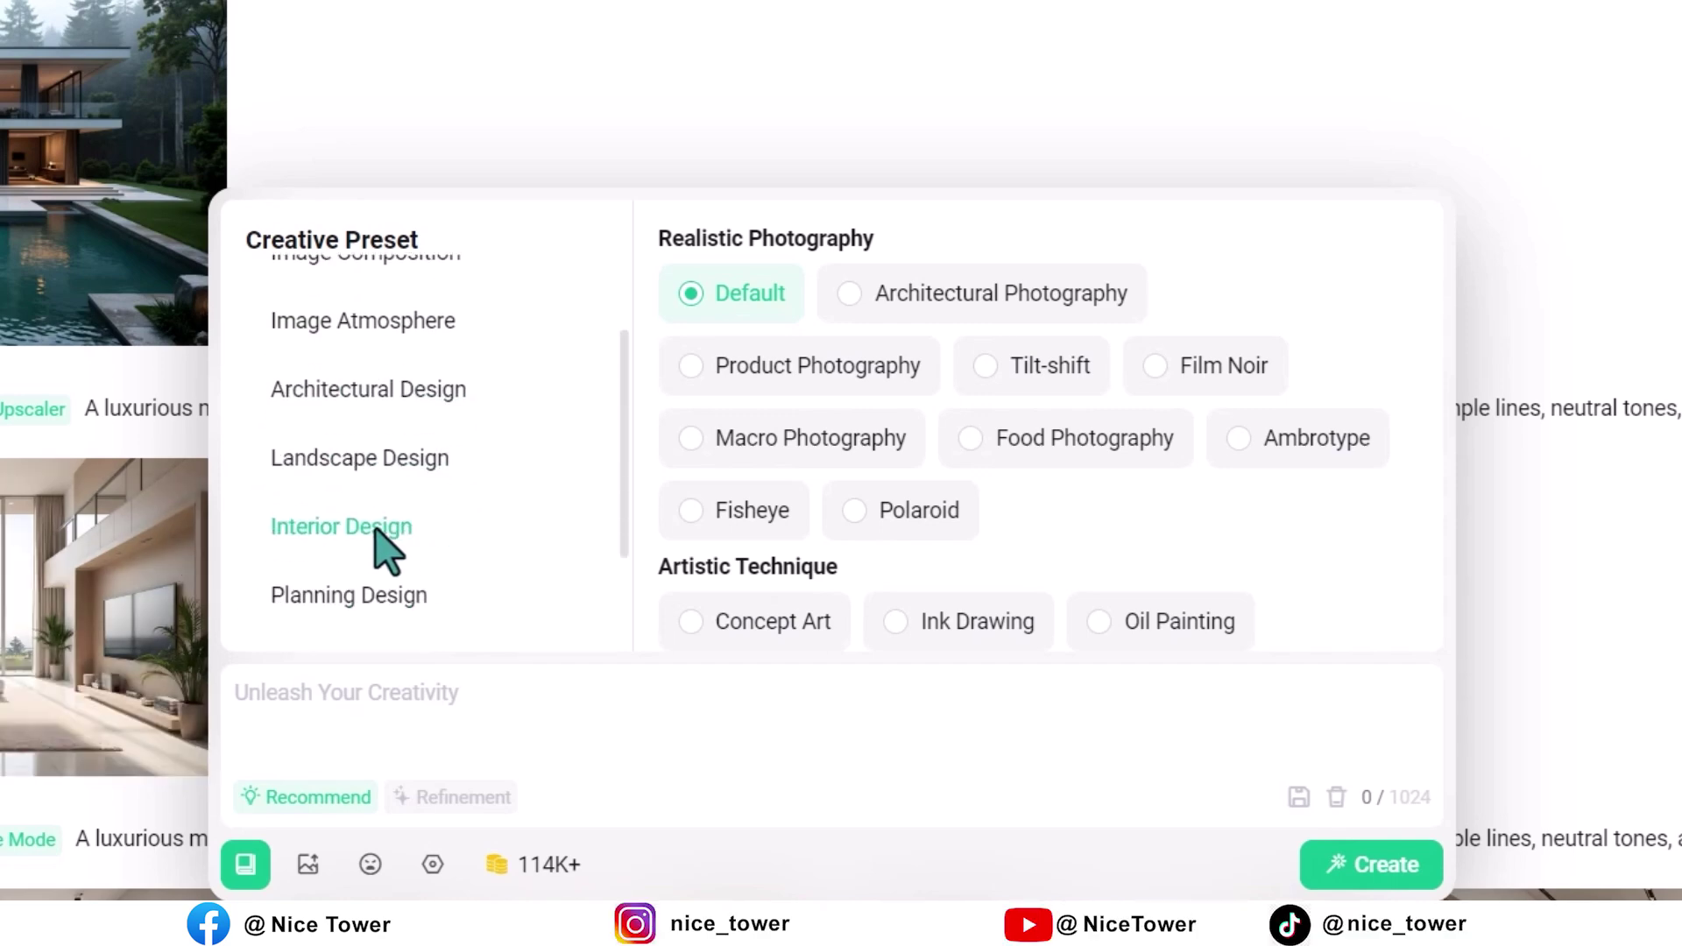
pyautogui.scroll(-2, 372, 534)
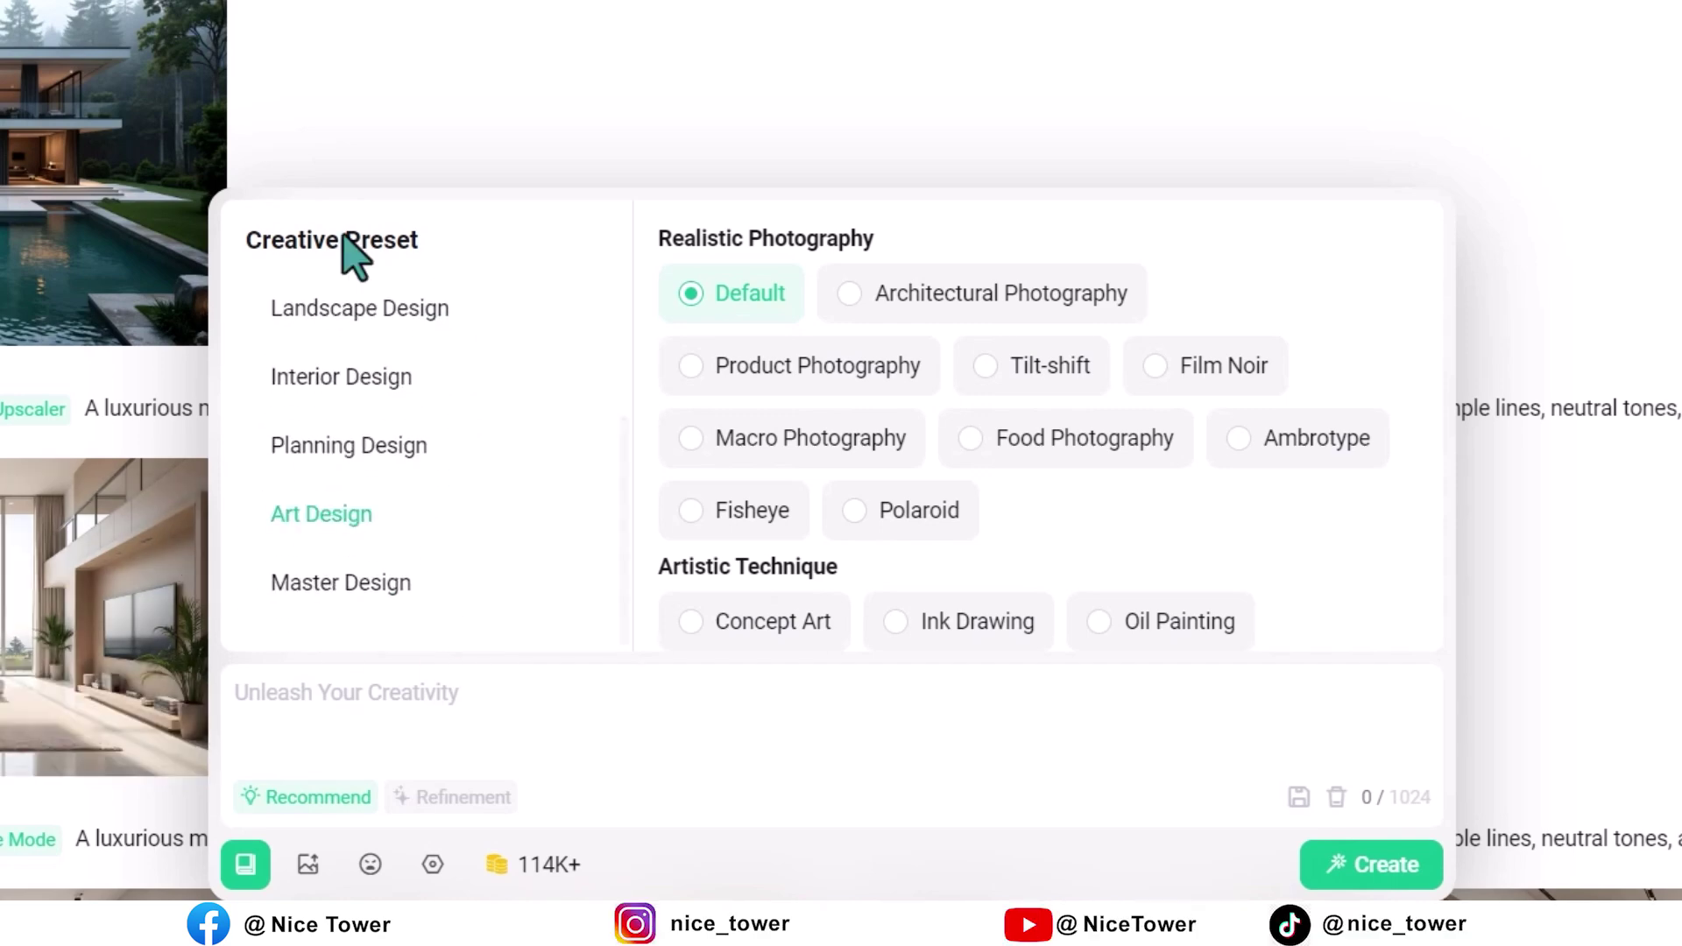
pyautogui.scroll(4, 365, 514)
pyautogui.scroll(-5, 359, 565)
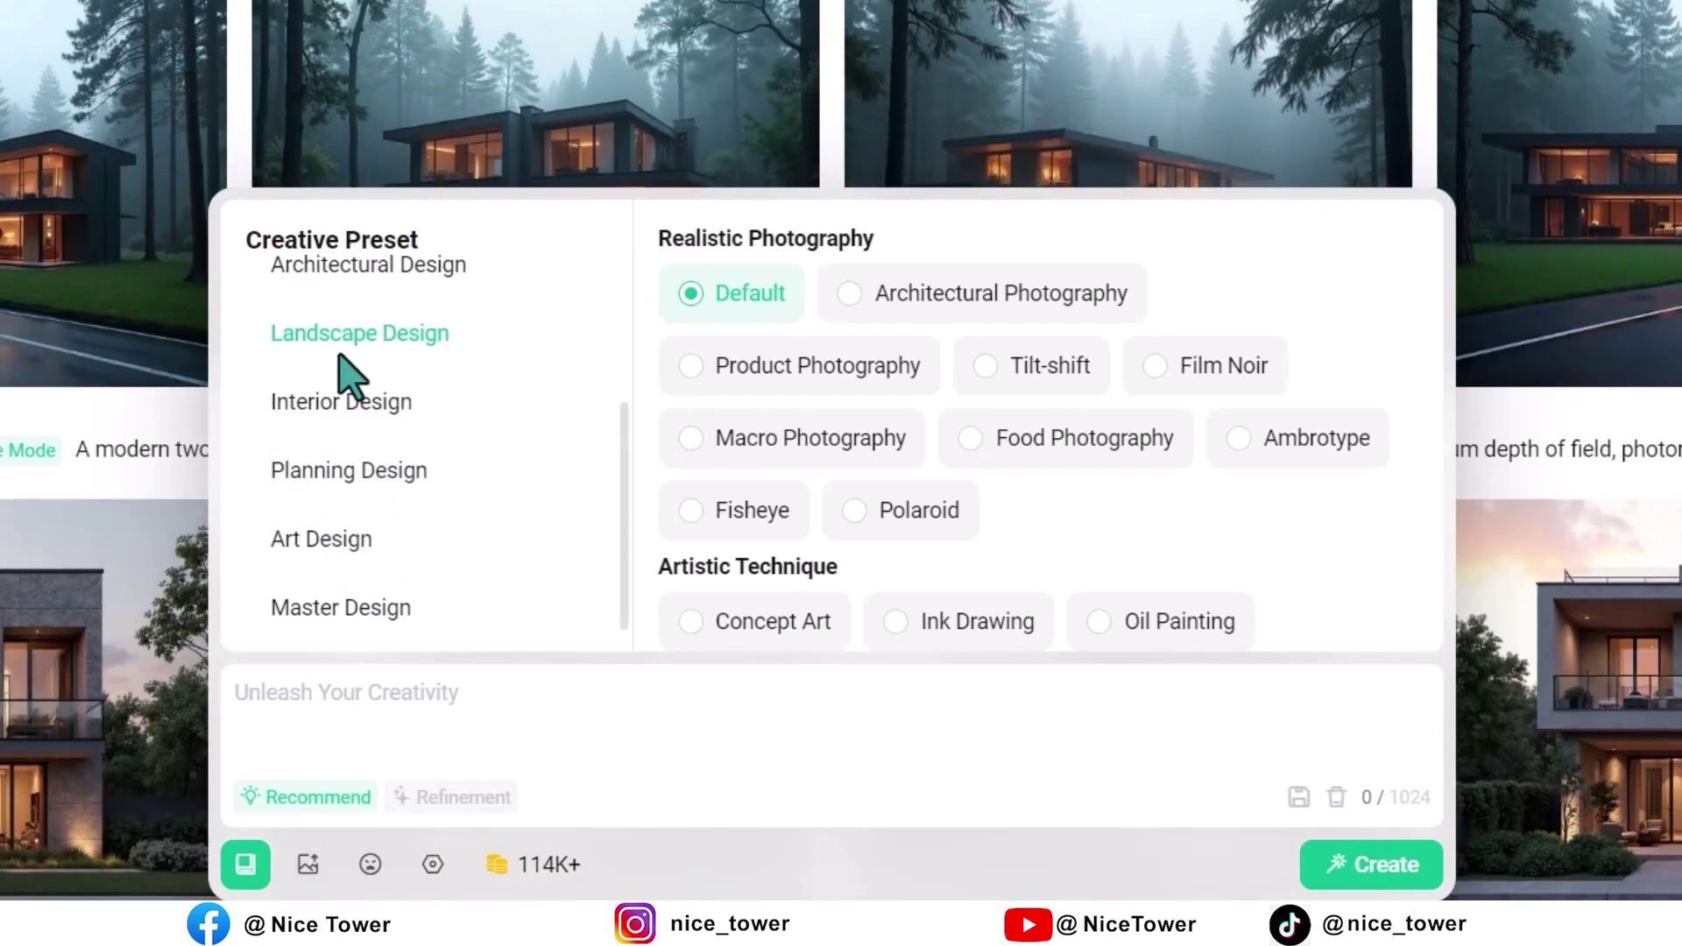
pyautogui.scroll(2, 338, 374)
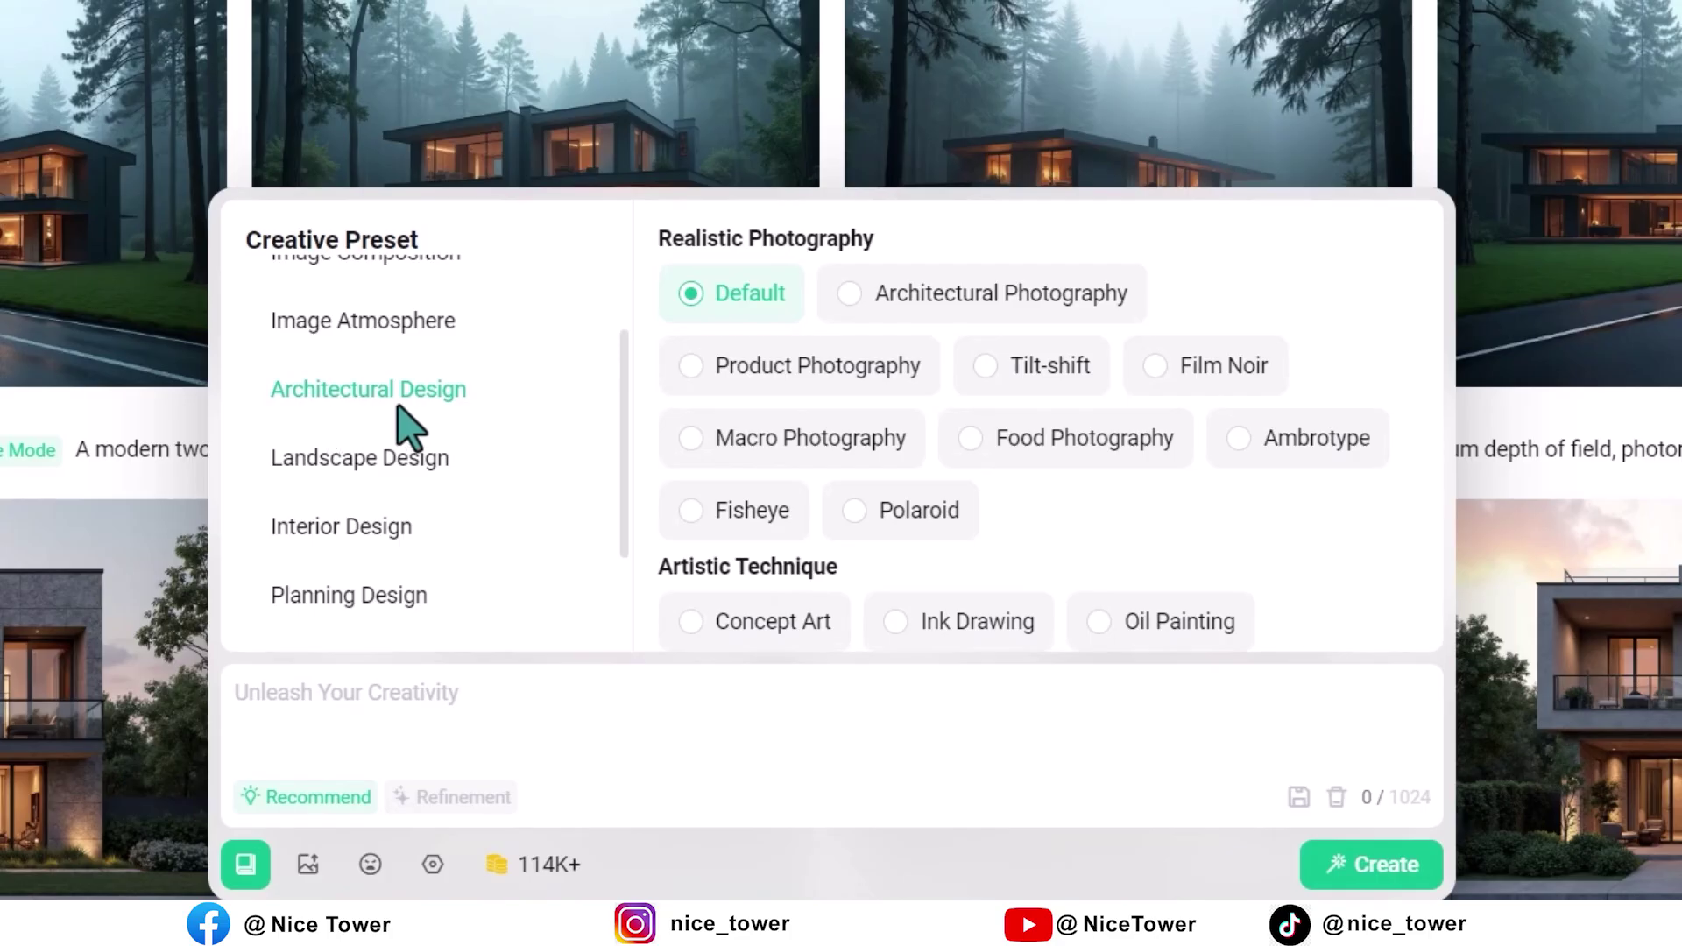
# Under the Architectural Design presets, choose Modern Villa as the building type
pyautogui.click(368, 396)
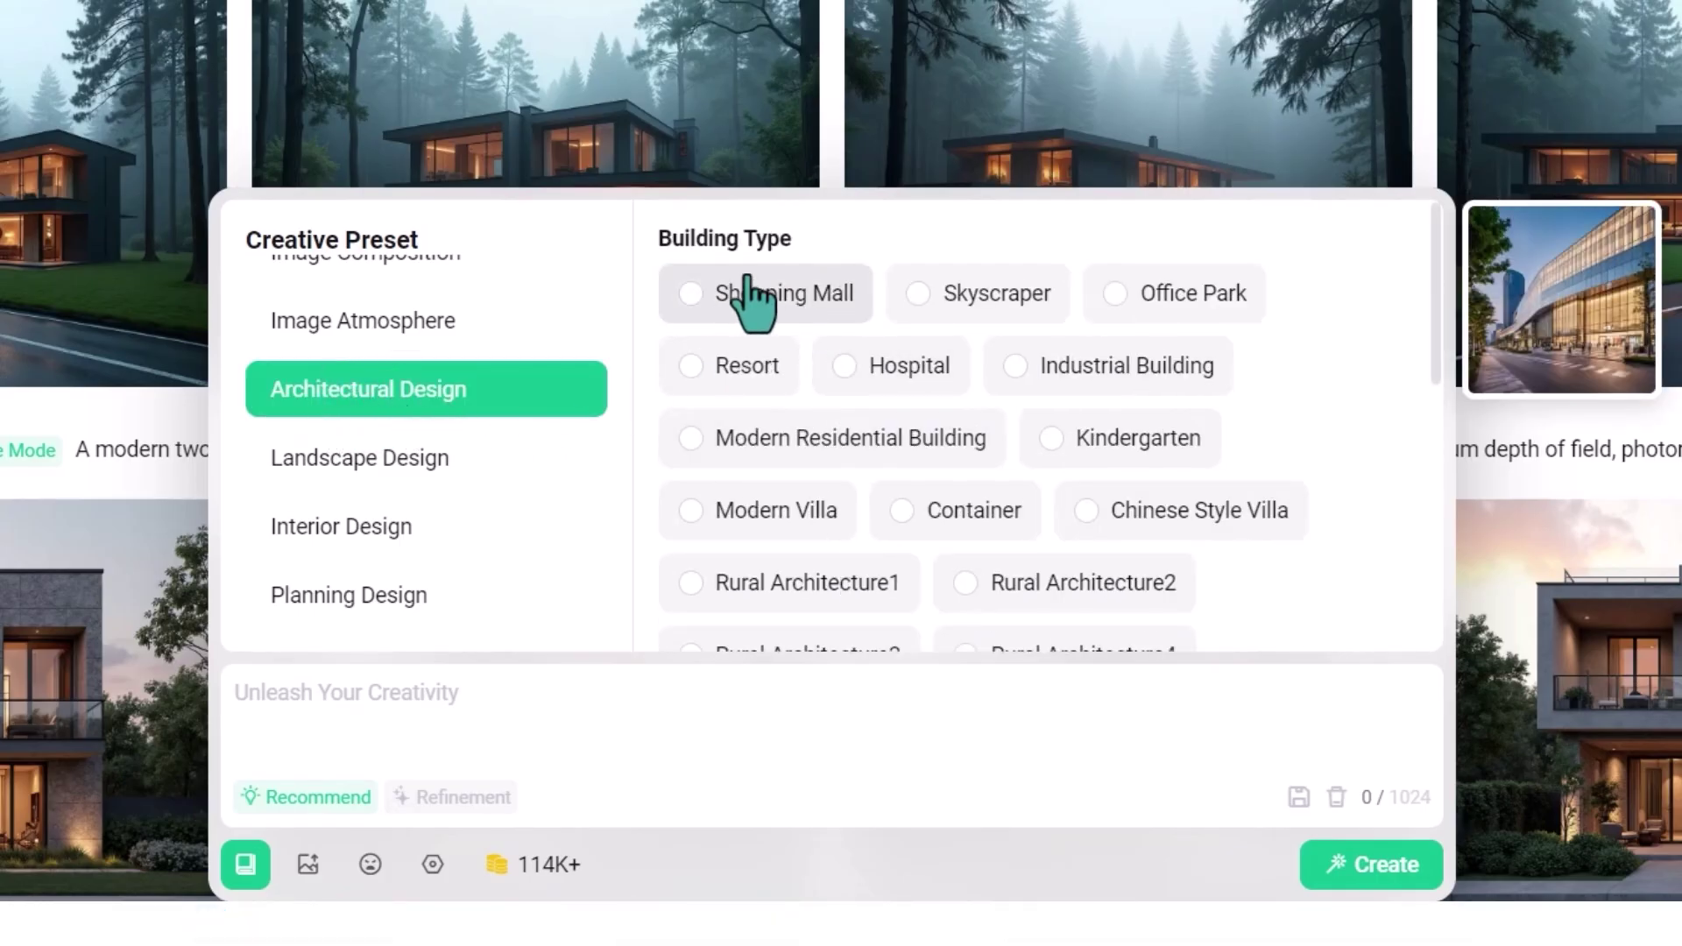
pyautogui.scroll(-8, 783, 438)
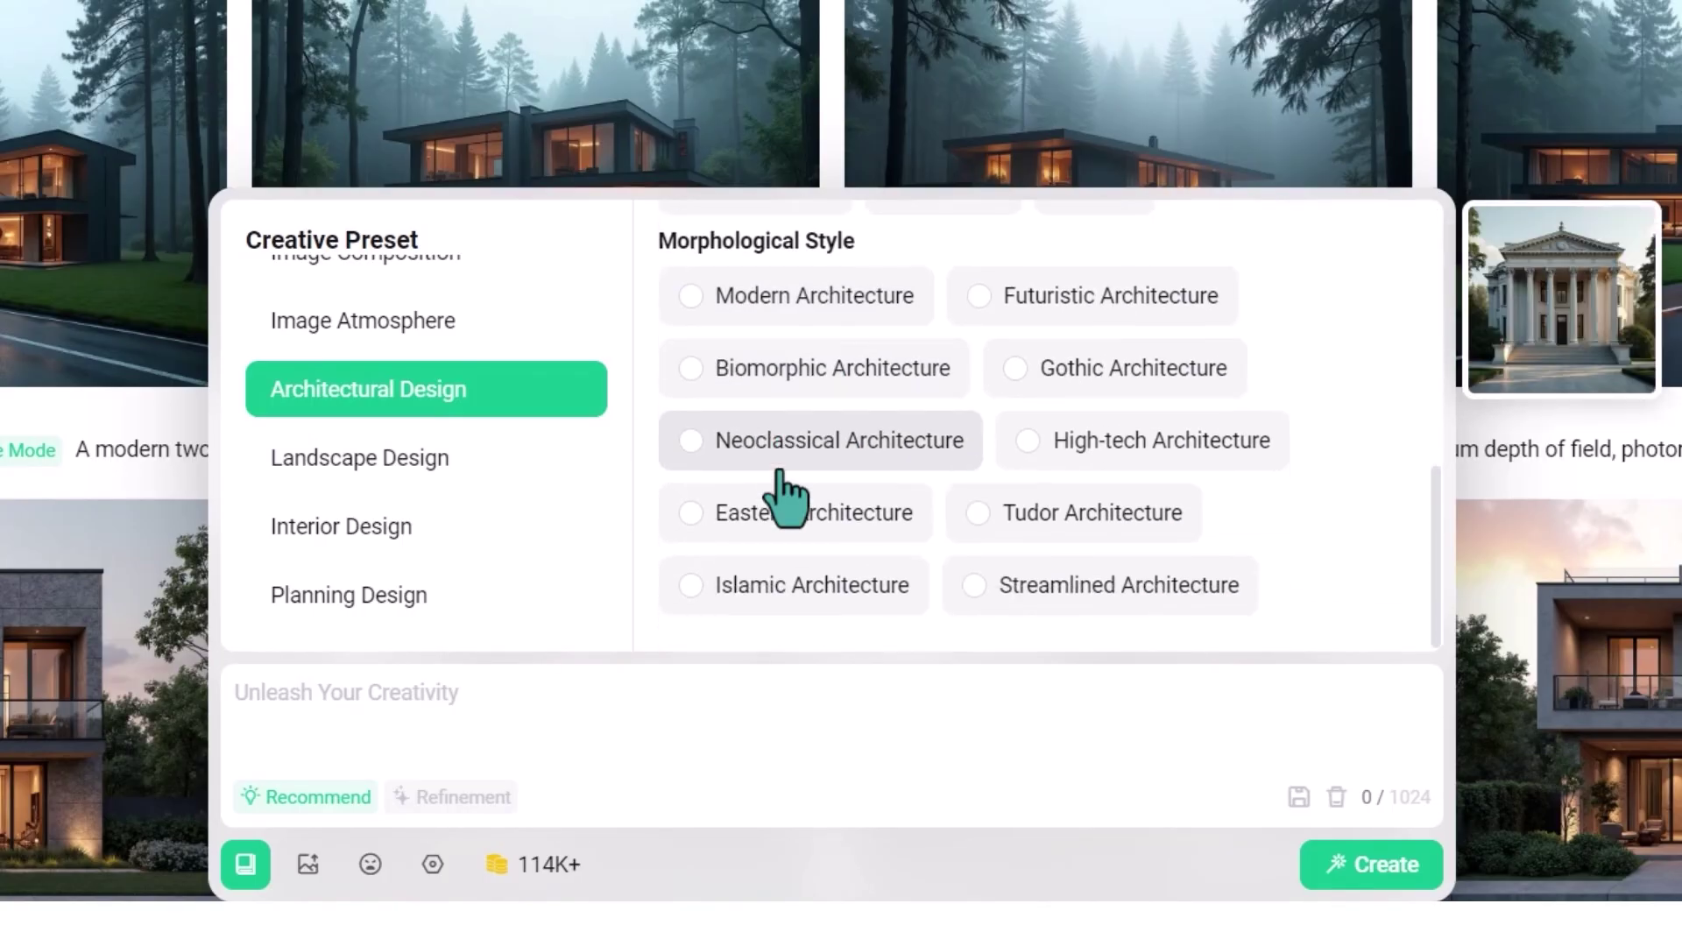
pyautogui.scroll(8, 675, 289)
pyautogui.moveTo(728, 306)
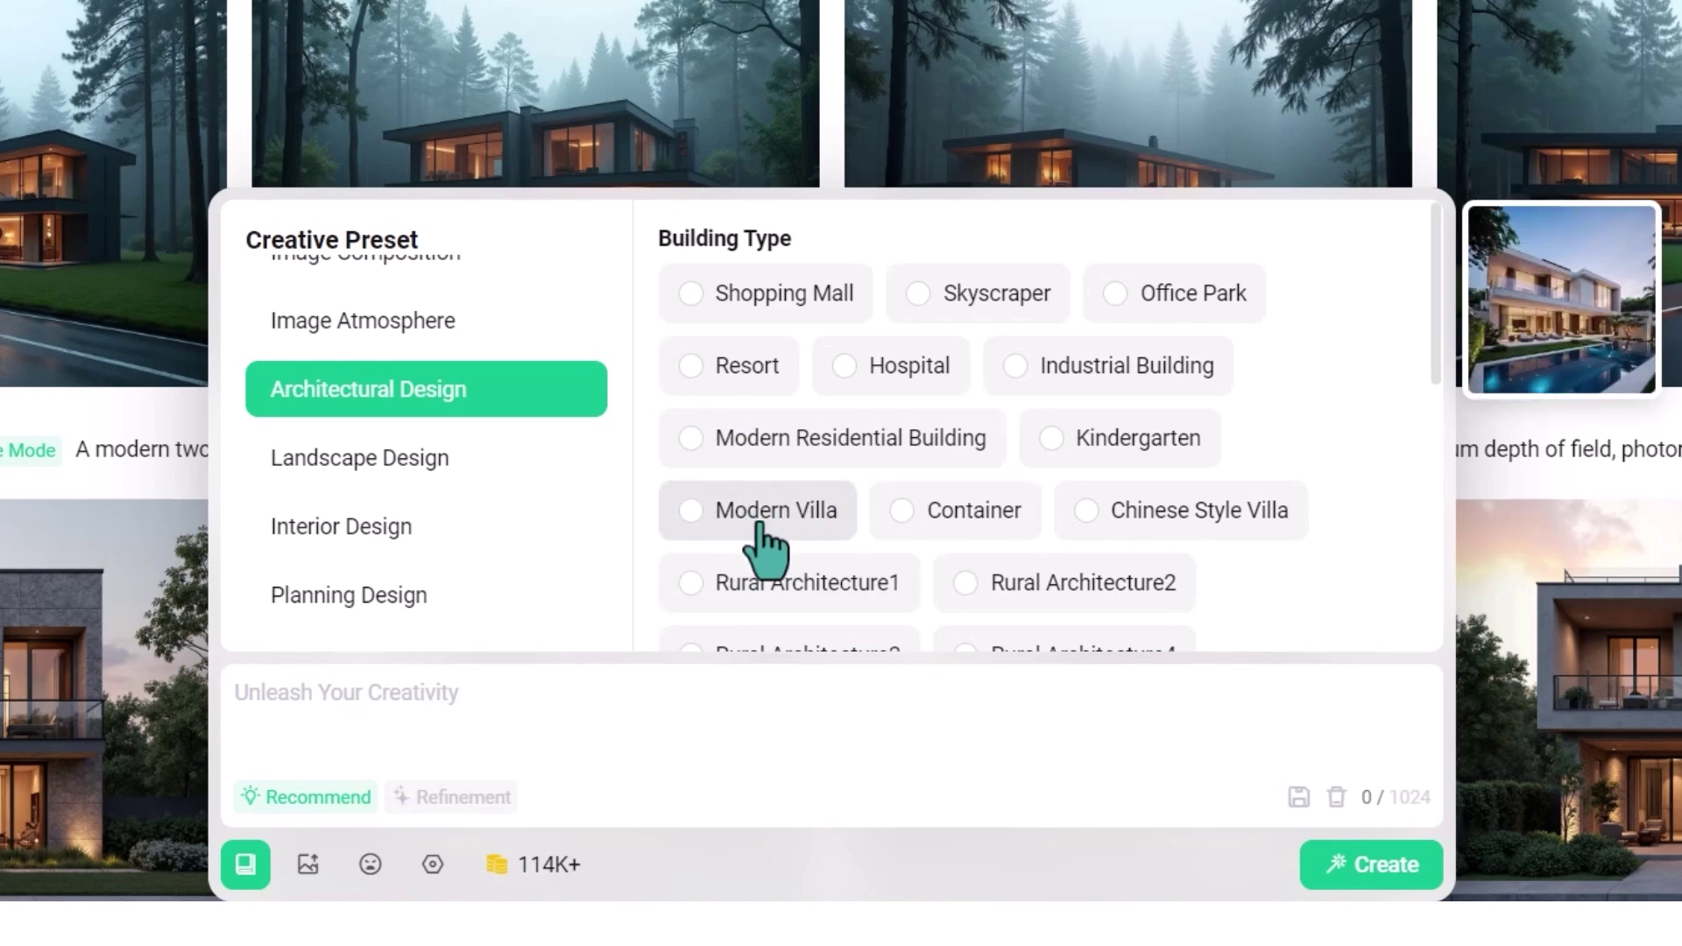
pyautogui.click(691, 508)
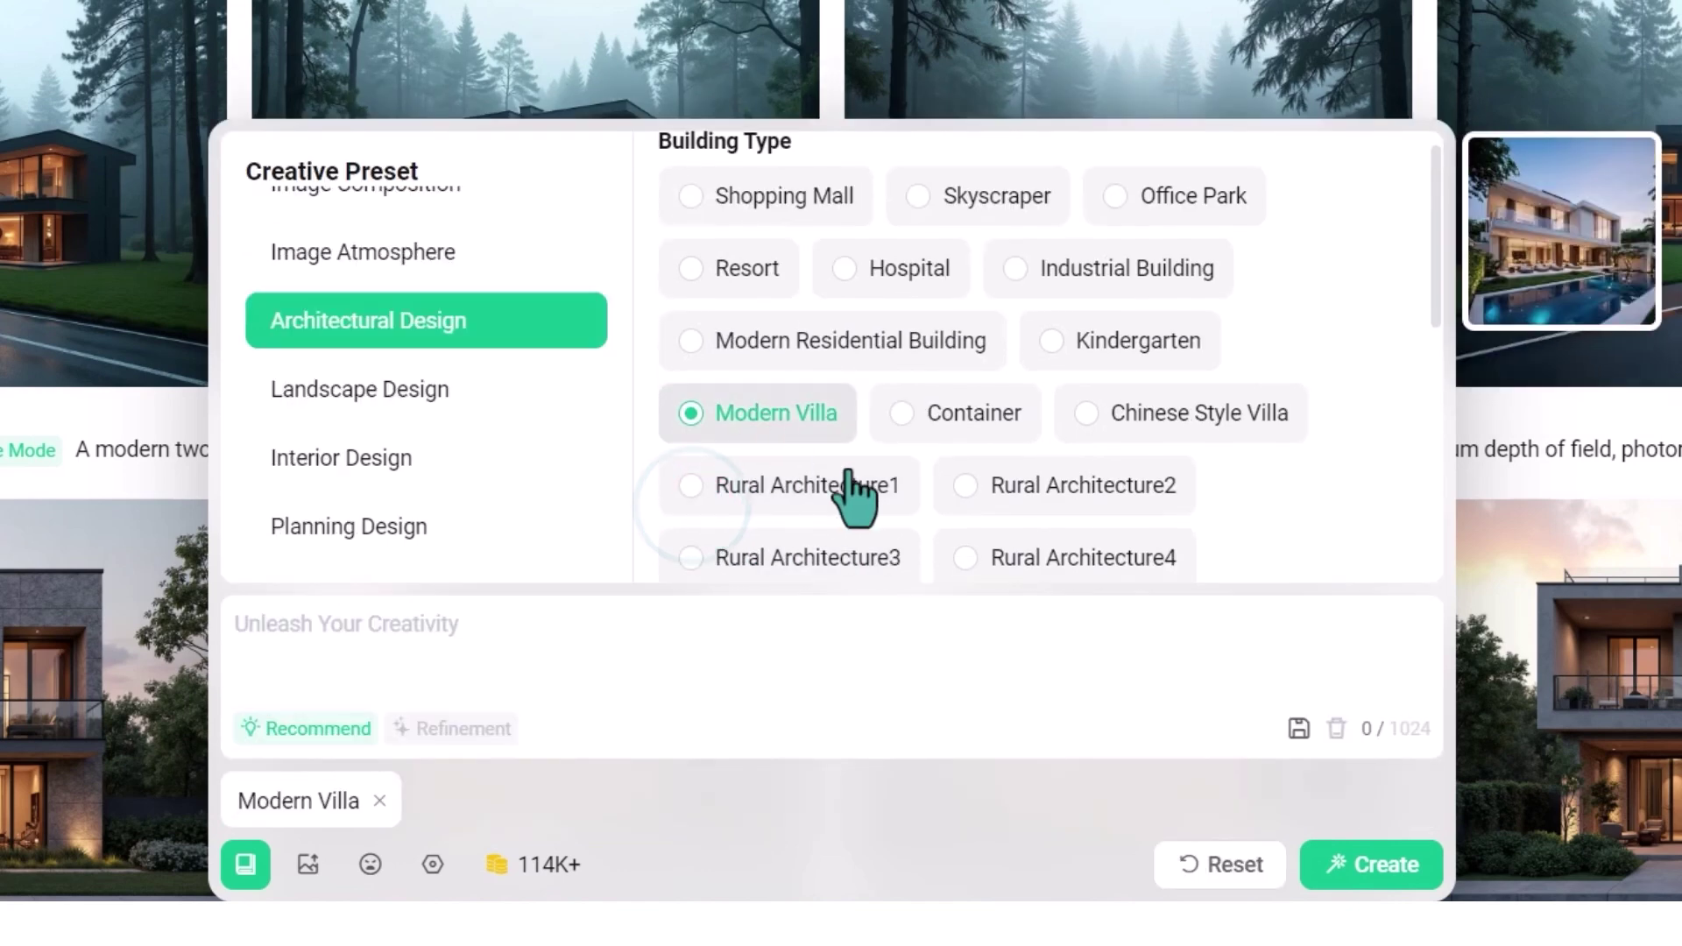
# Choose Forest as the Architectural Environment for the modern villa
pyautogui.scroll(-5, 855, 488)
pyautogui.scroll(3, 865, 442)
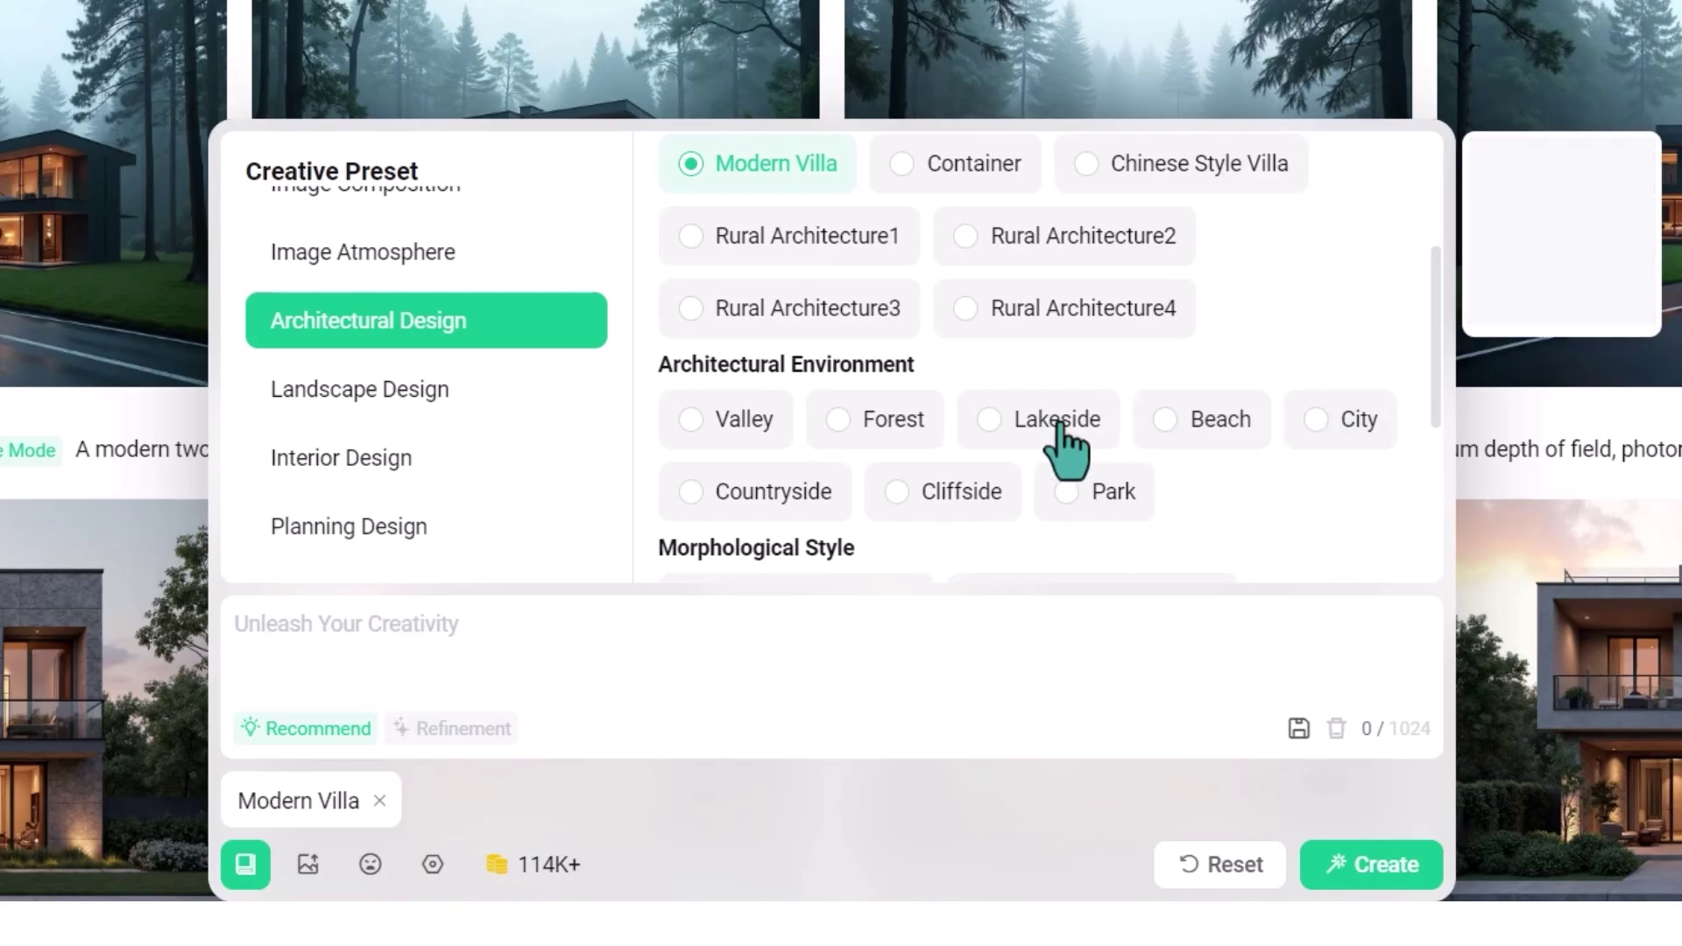
pyautogui.click(843, 424)
pyautogui.scroll(-5, 848, 420)
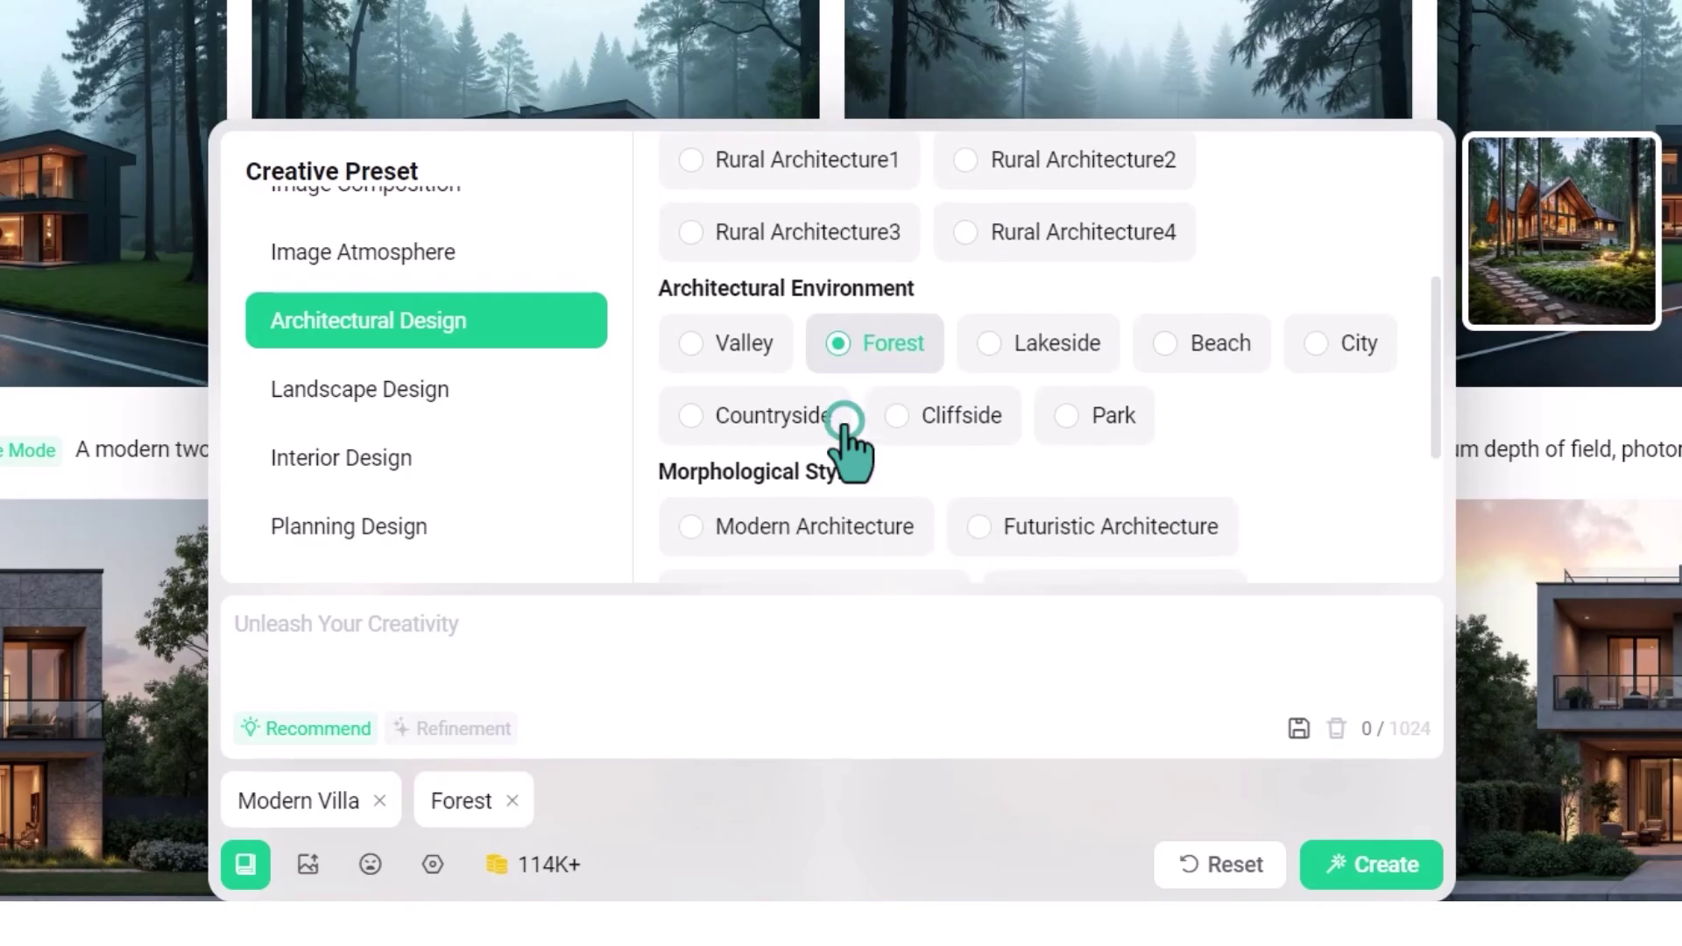
# Choose Modern Architecture as the Morphological Style and look through the remaining style options
pyautogui.scroll(3, 863, 385)
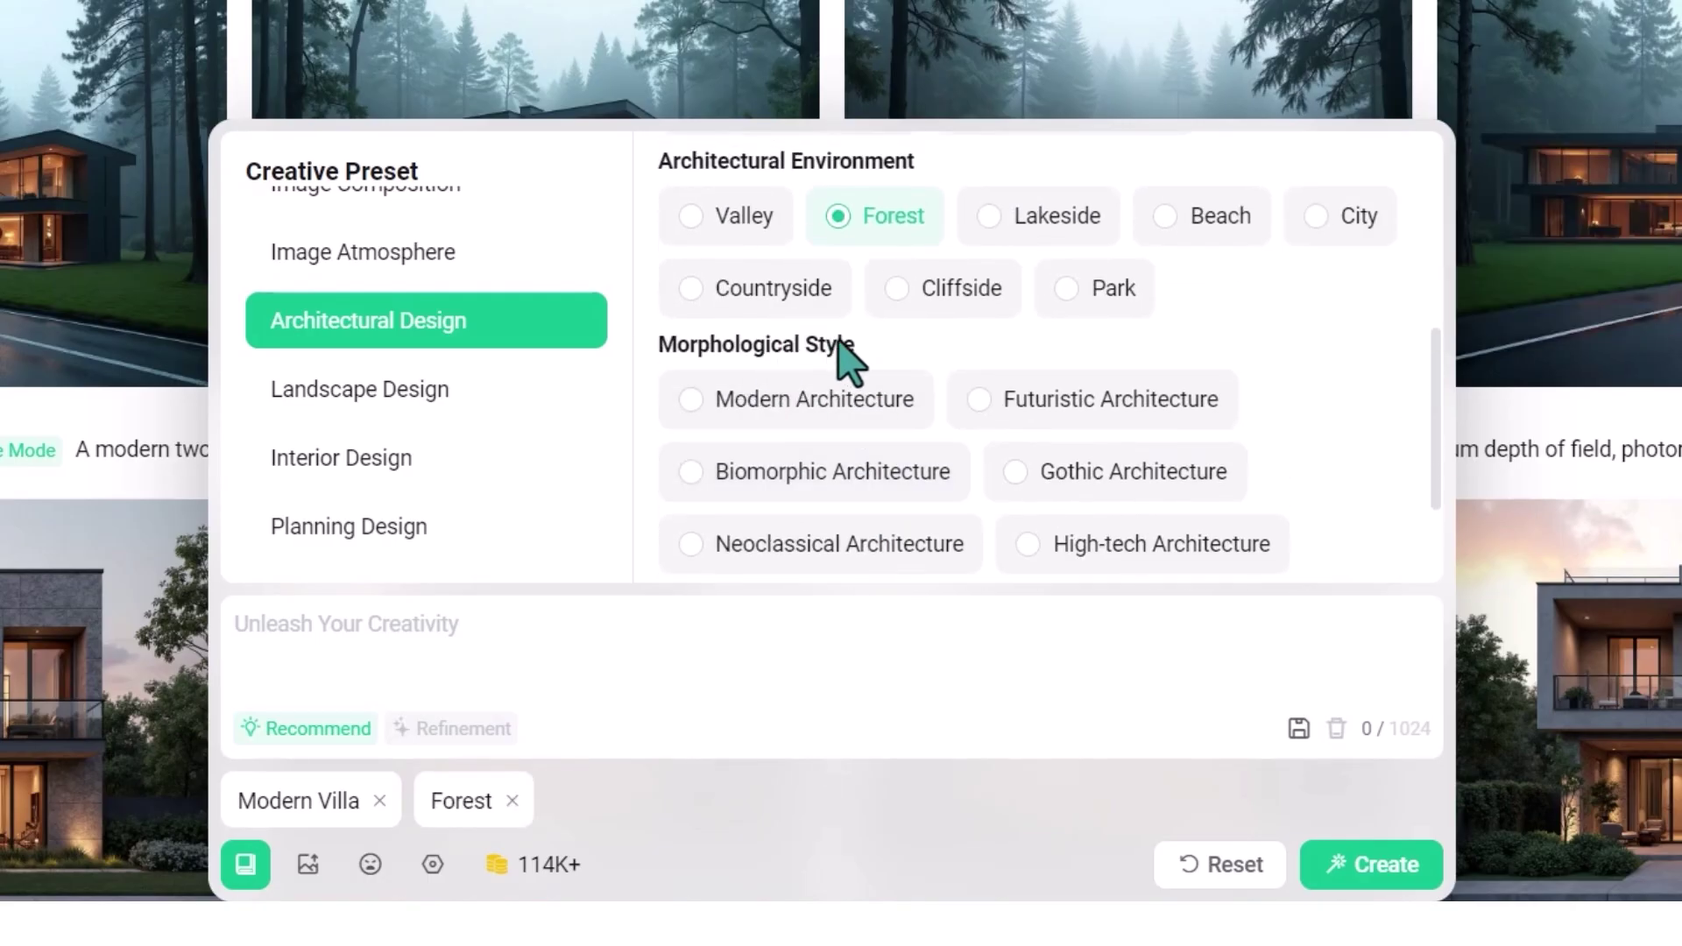
pyautogui.moveTo(828, 385)
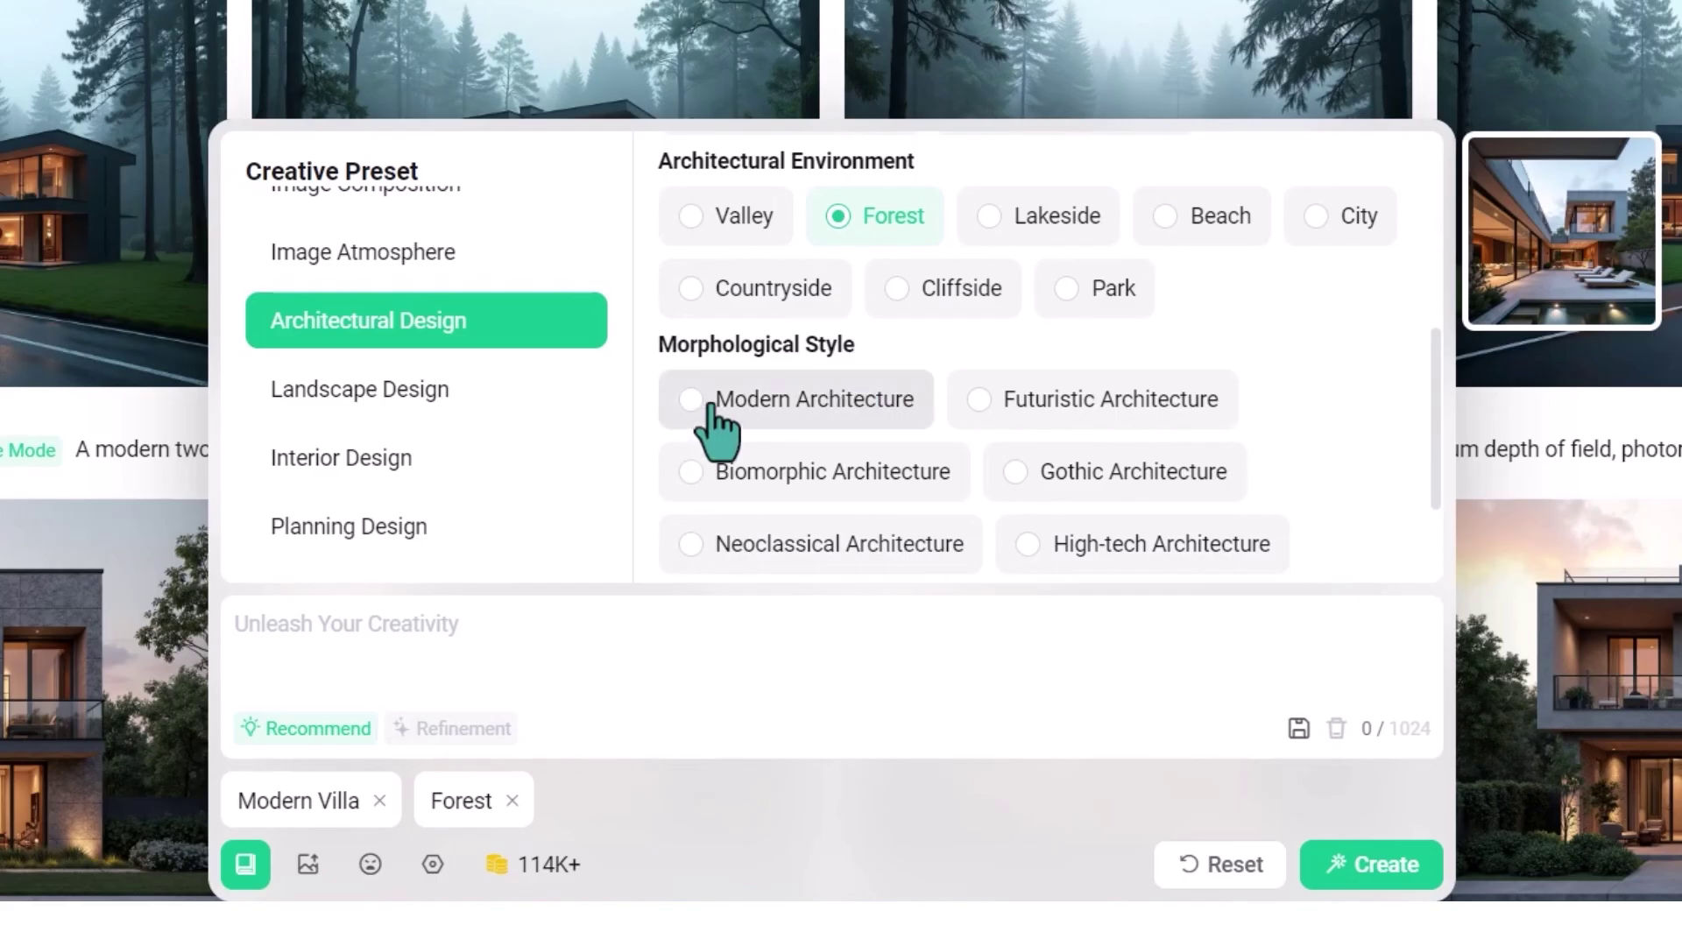
pyautogui.moveTo(1014, 404)
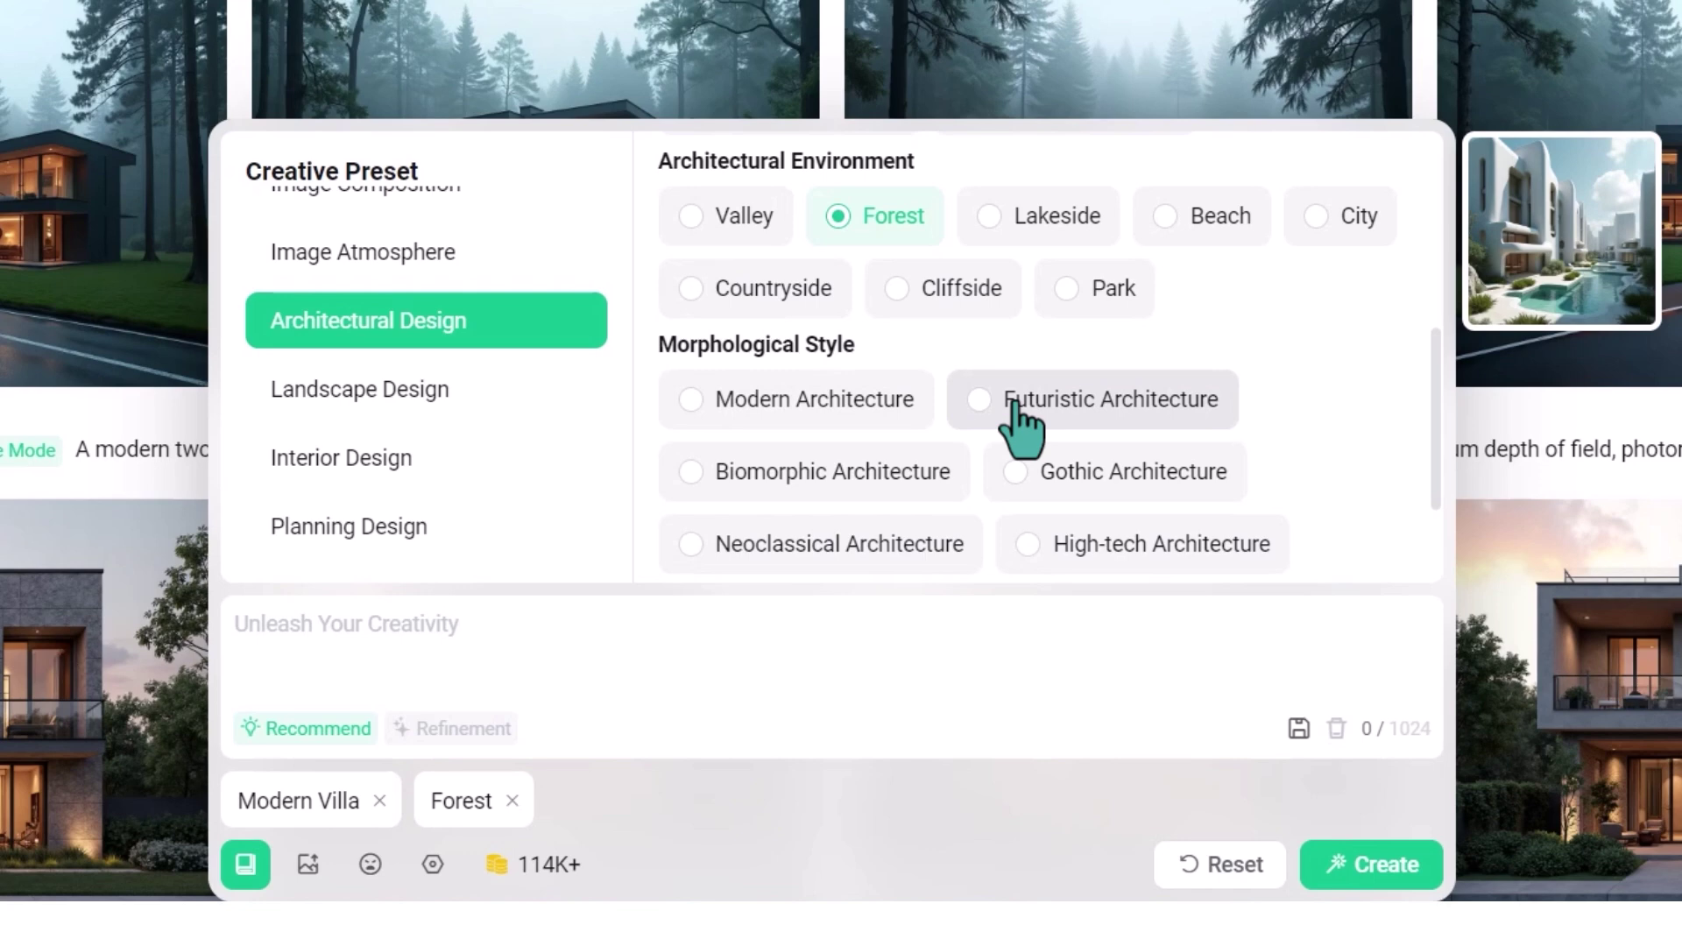
pyautogui.moveTo(762, 420)
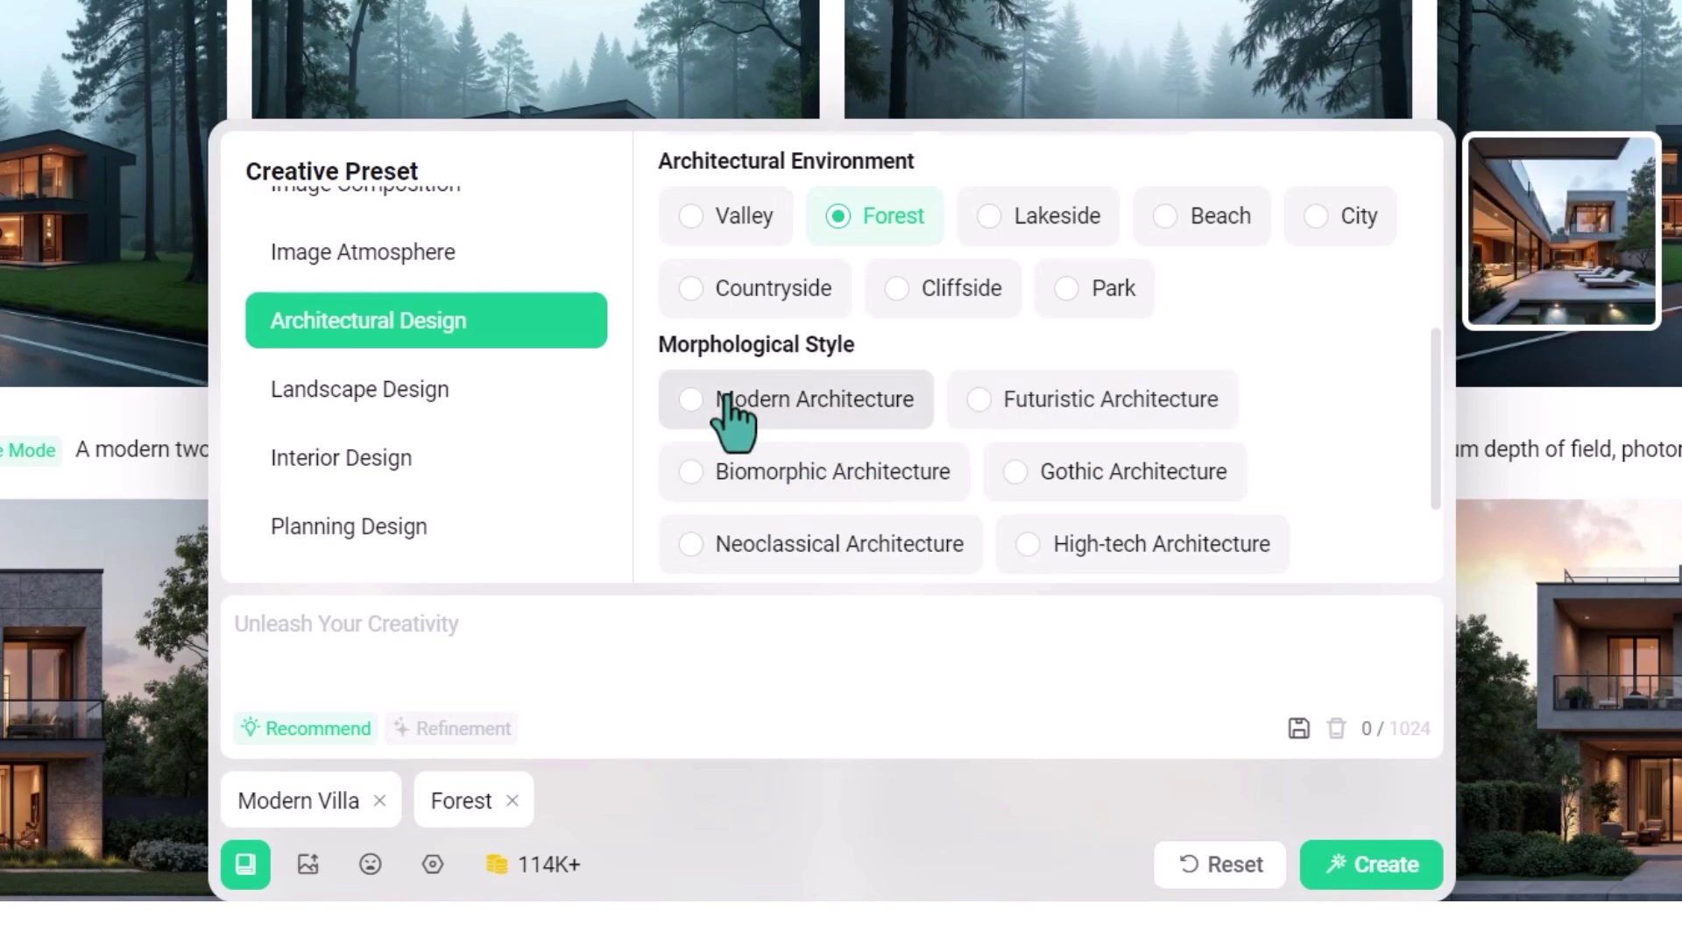
pyautogui.click(692, 399)
pyautogui.scroll(-2, 807, 377)
pyautogui.moveTo(845, 460)
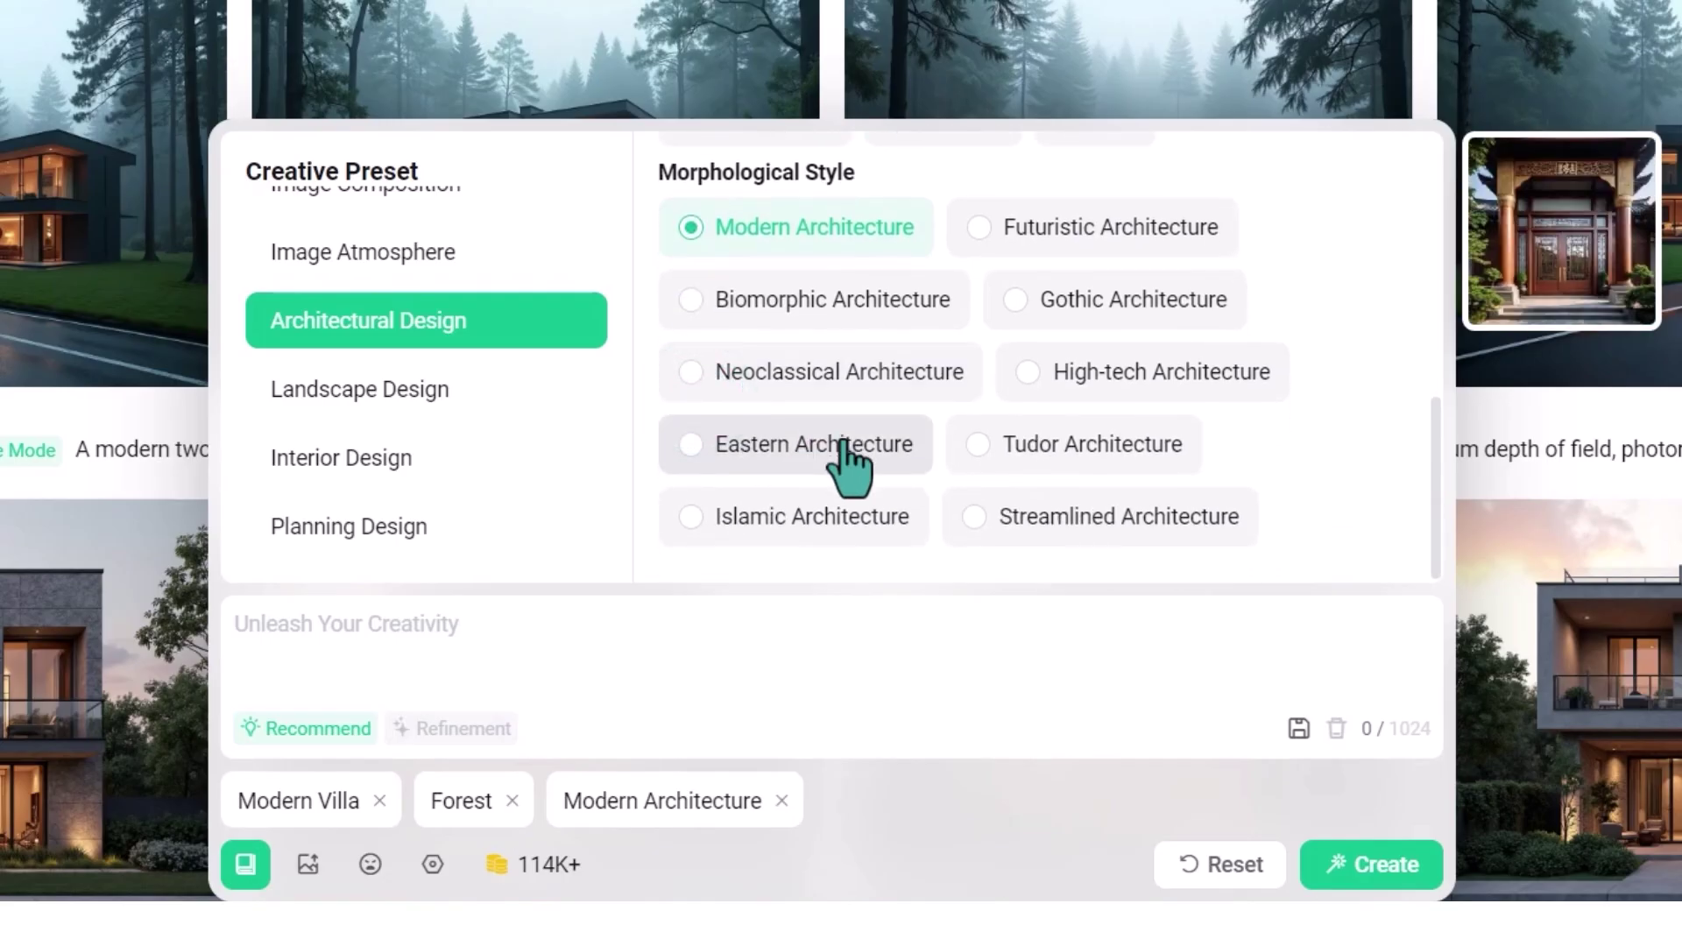
pyautogui.scroll(4, 848, 464)
pyautogui.scroll(-4, 848, 464)
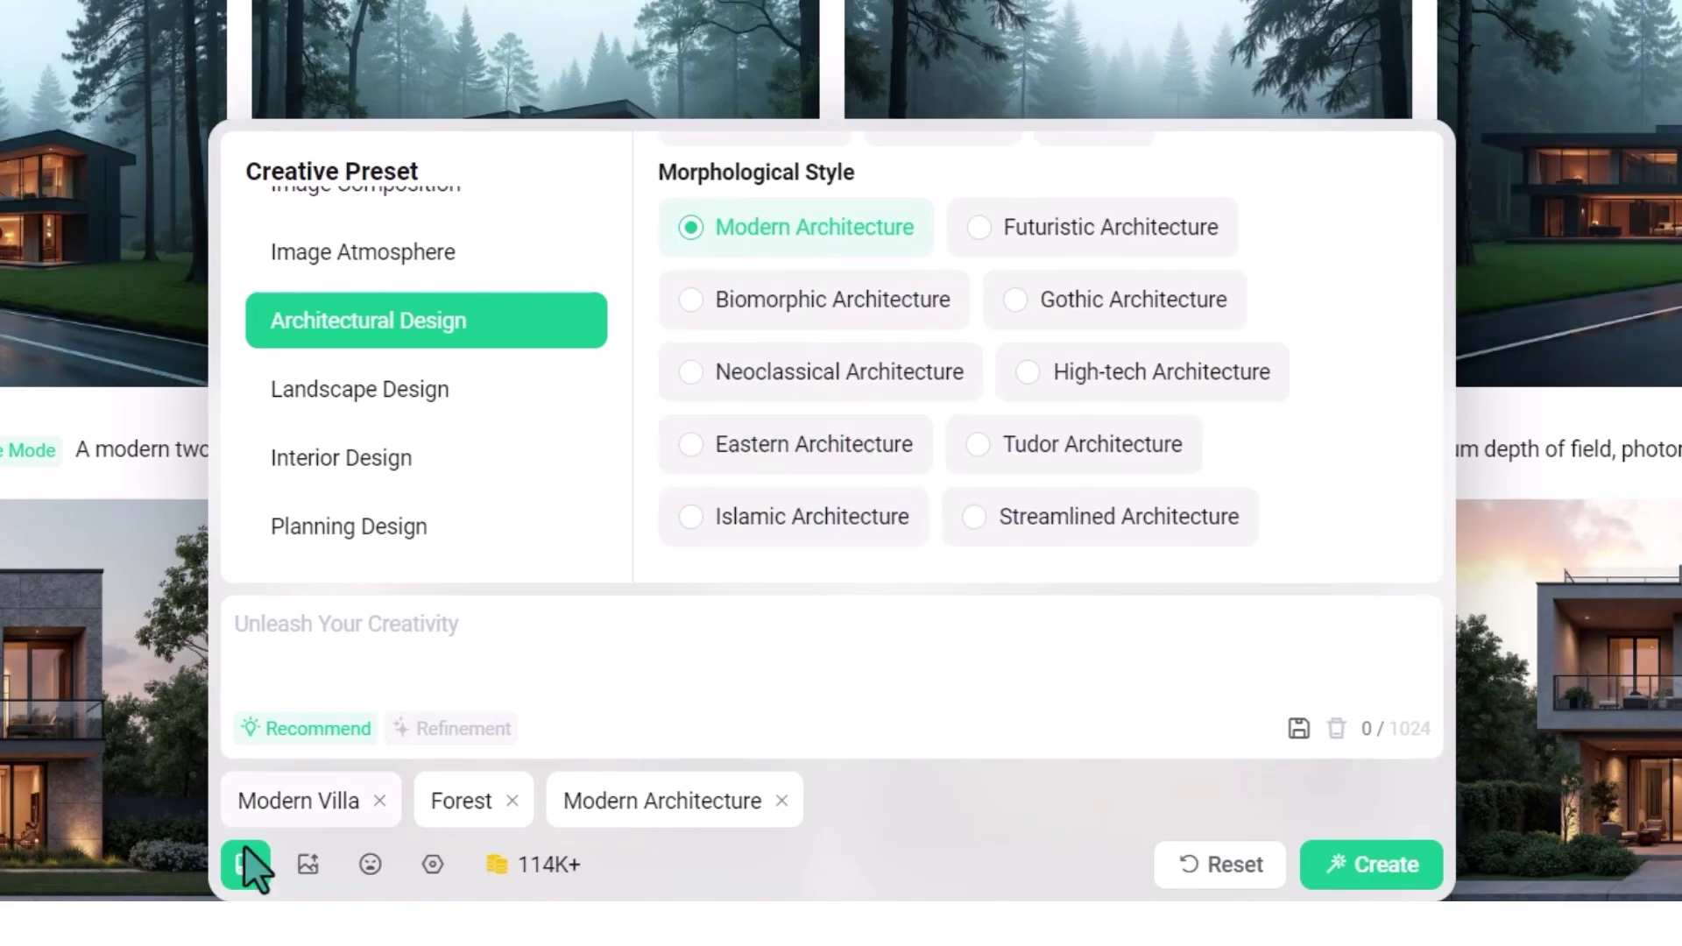
# Review the Reference Image options for style, content and creative editing, and return to the Creative Preset options
pyautogui.click(308, 865)
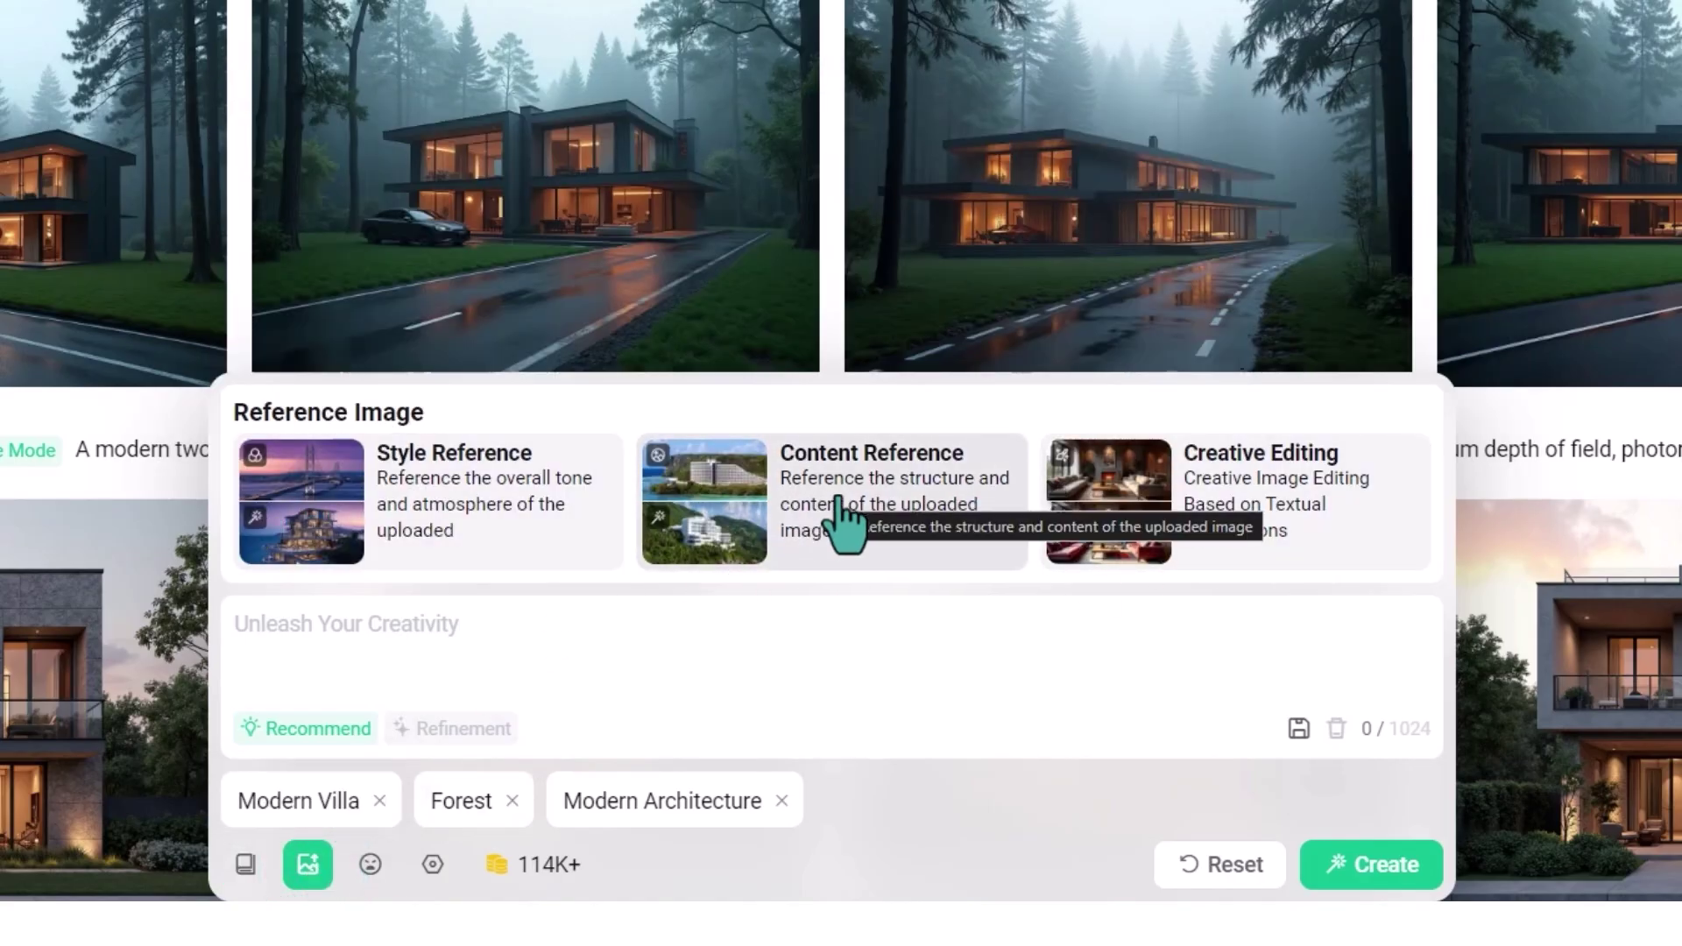
pyautogui.click(370, 865)
pyautogui.click(245, 865)
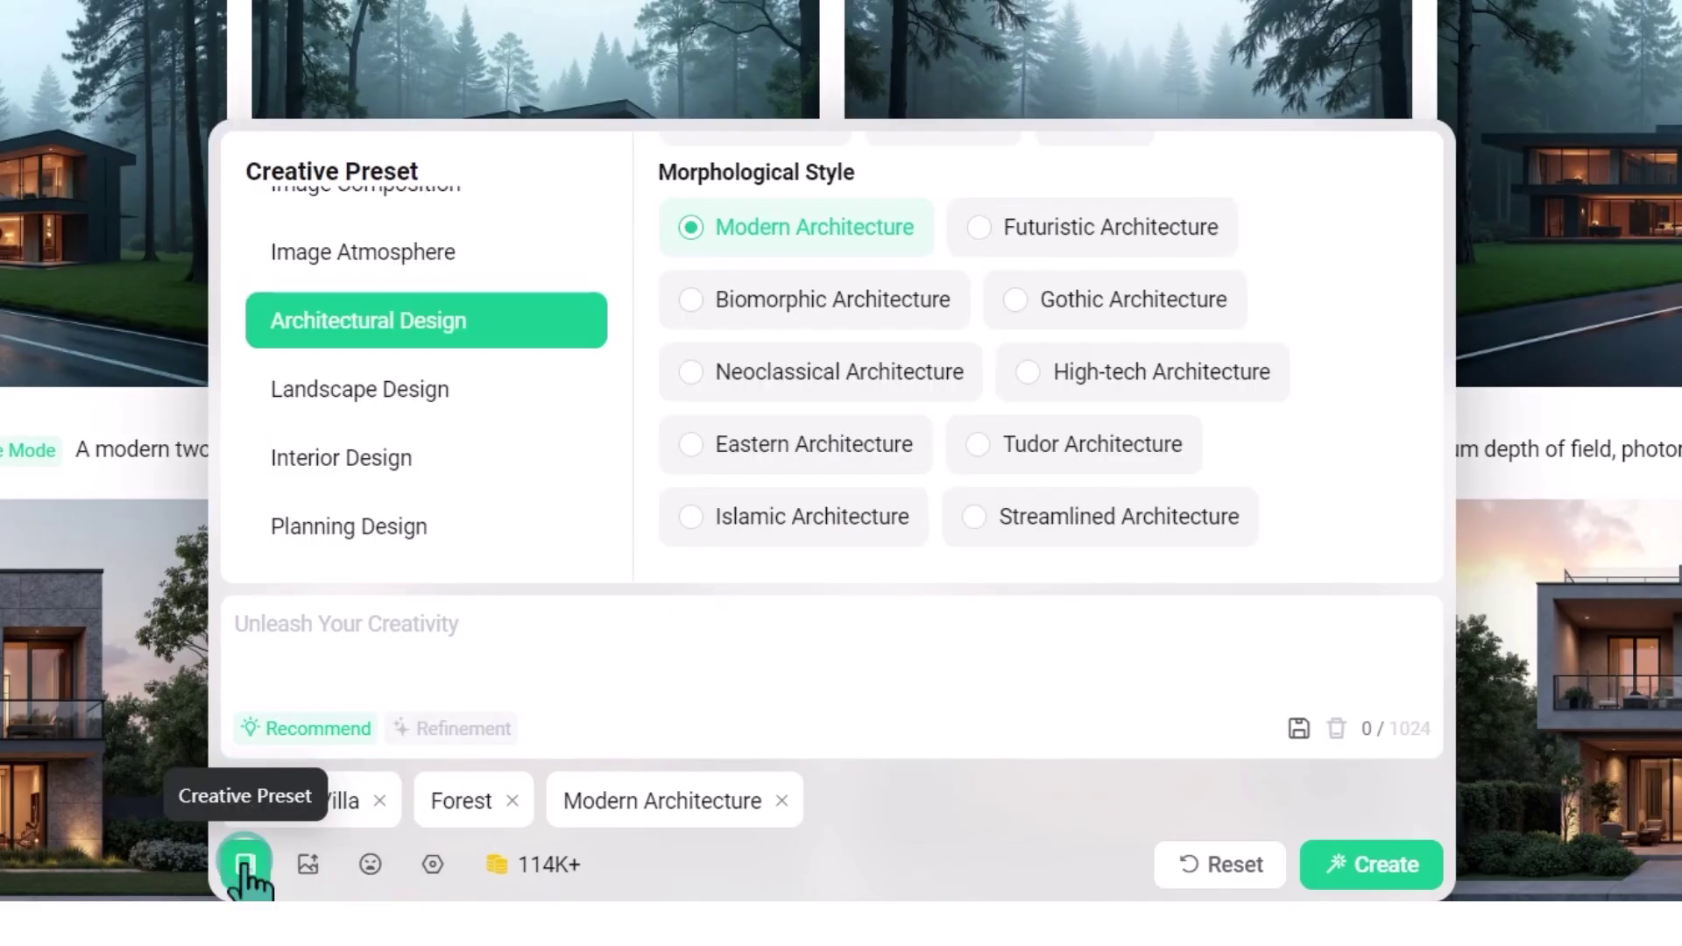
# Enter "A modern two-story villa facade with glass panels and natural stone cladding, small front garden, warm sunset lighting, street view angle, medium depth of field, photorealistic render."
pyautogui.click(331, 630)
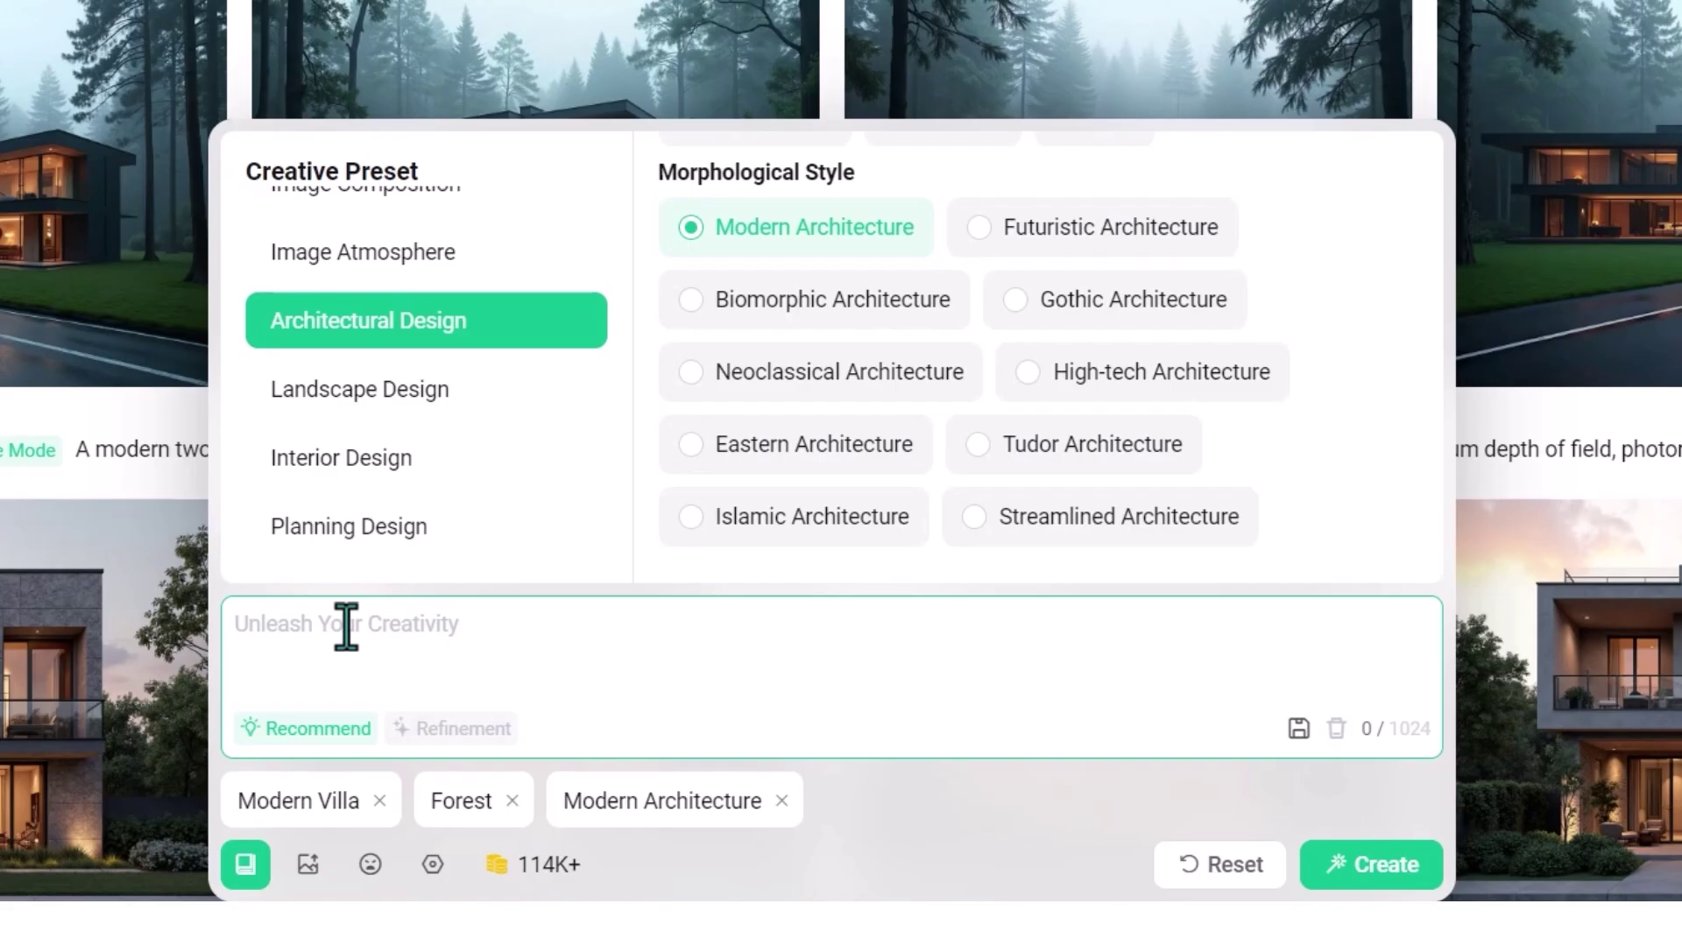
pyautogui.write('A modern two-story villa facade with glass panels and natural stone cladding, small front garden, warm sunset lighting, street view angle, medium depth of field, photorealistic render.')
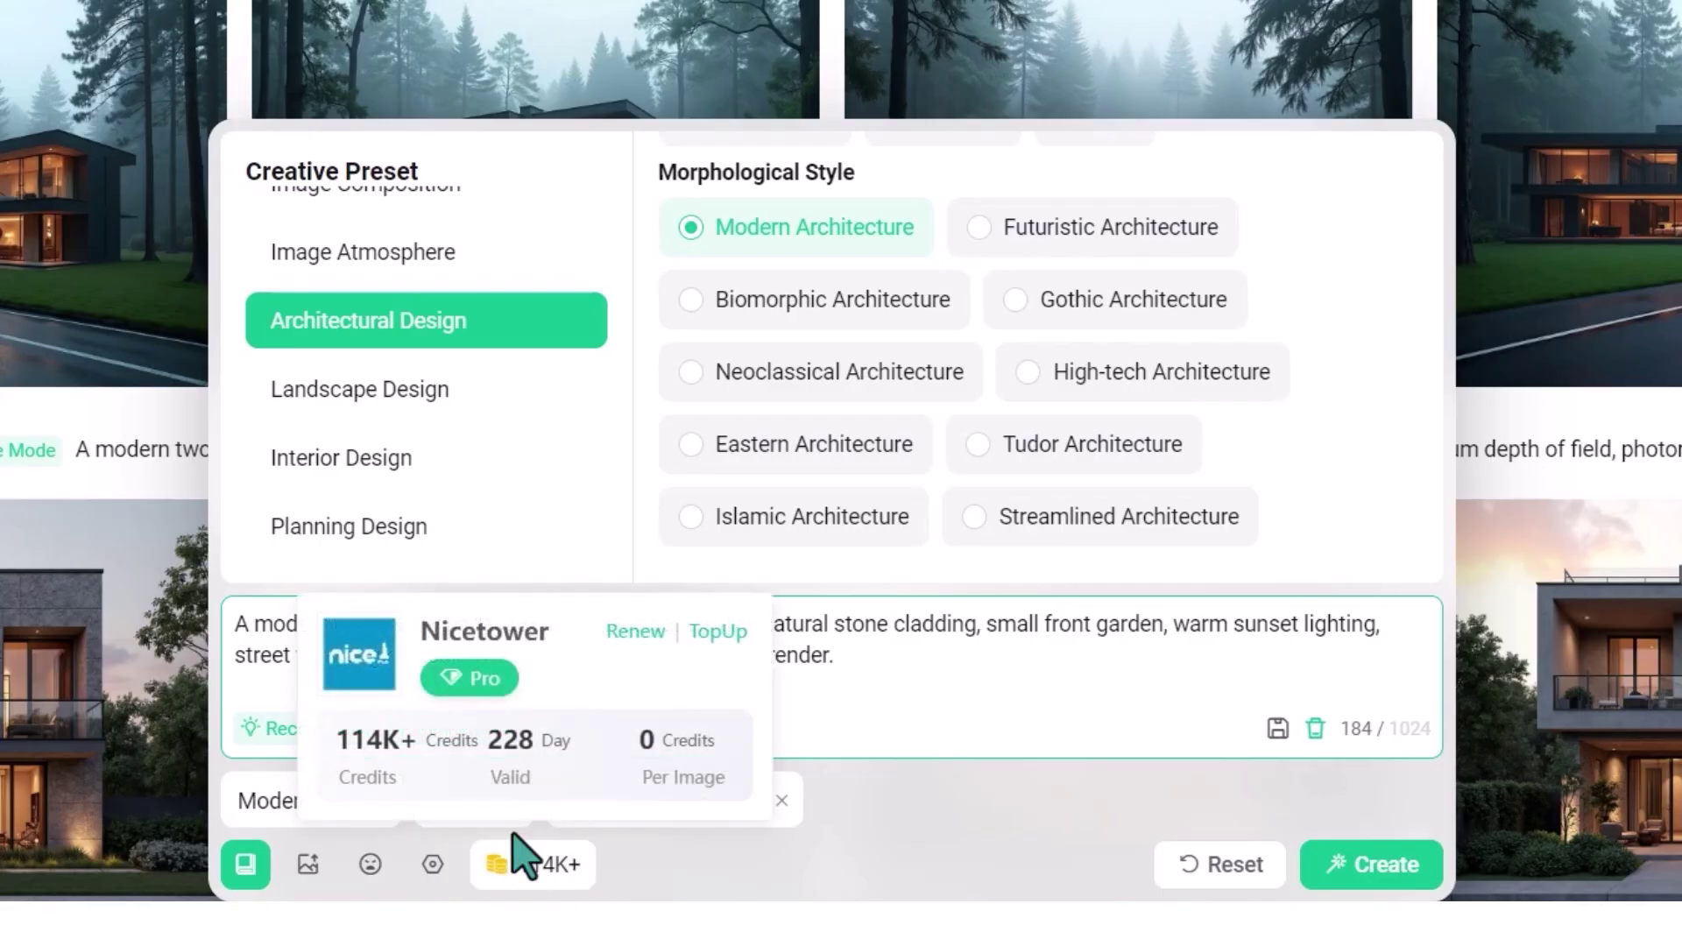
# Set the Image Aspect Ratio to 16:9 and the Image Count to 4 Images
pyautogui.click(433, 864)
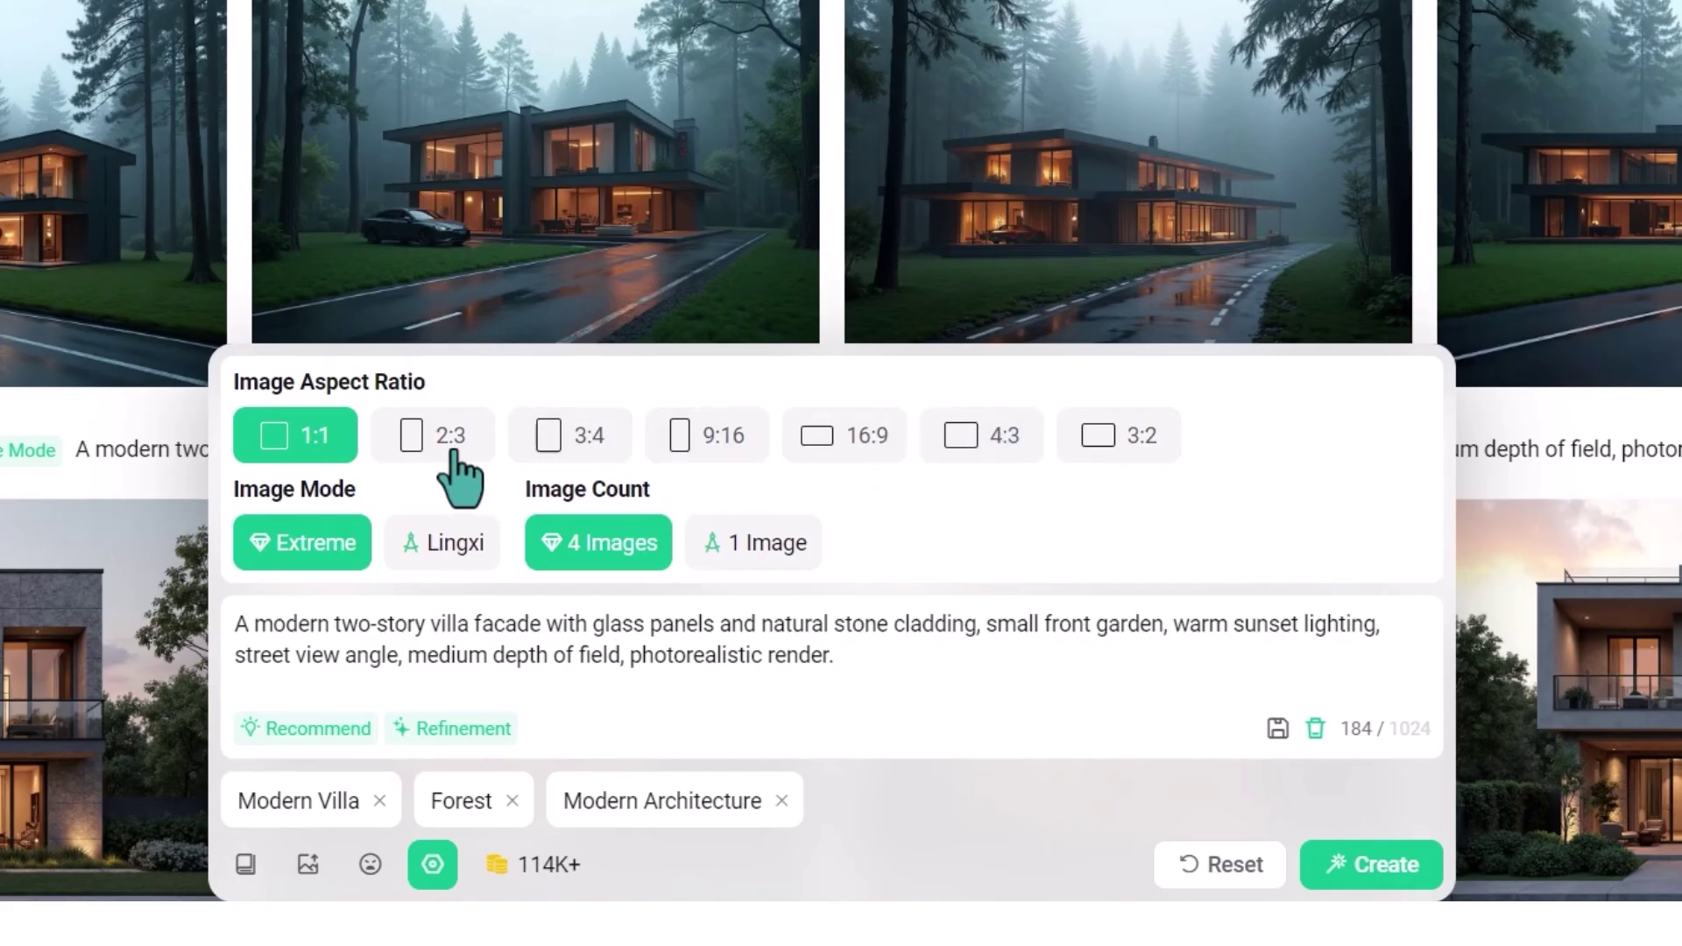
pyautogui.click(817, 436)
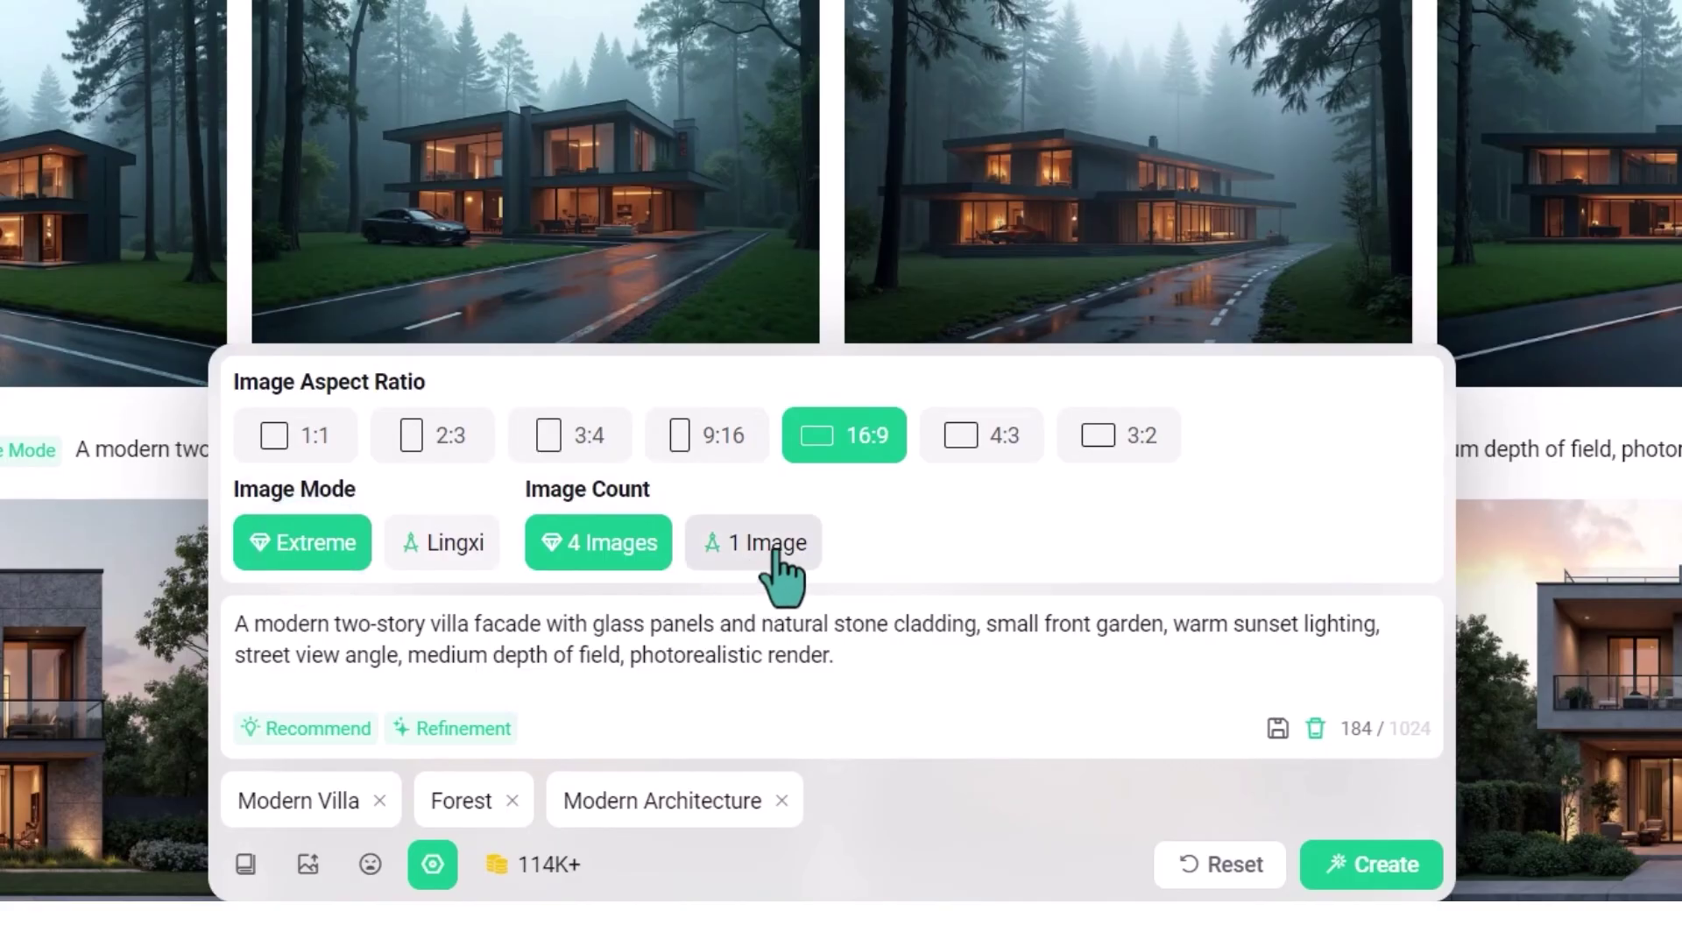
pyautogui.click(732, 543)
pyautogui.click(561, 542)
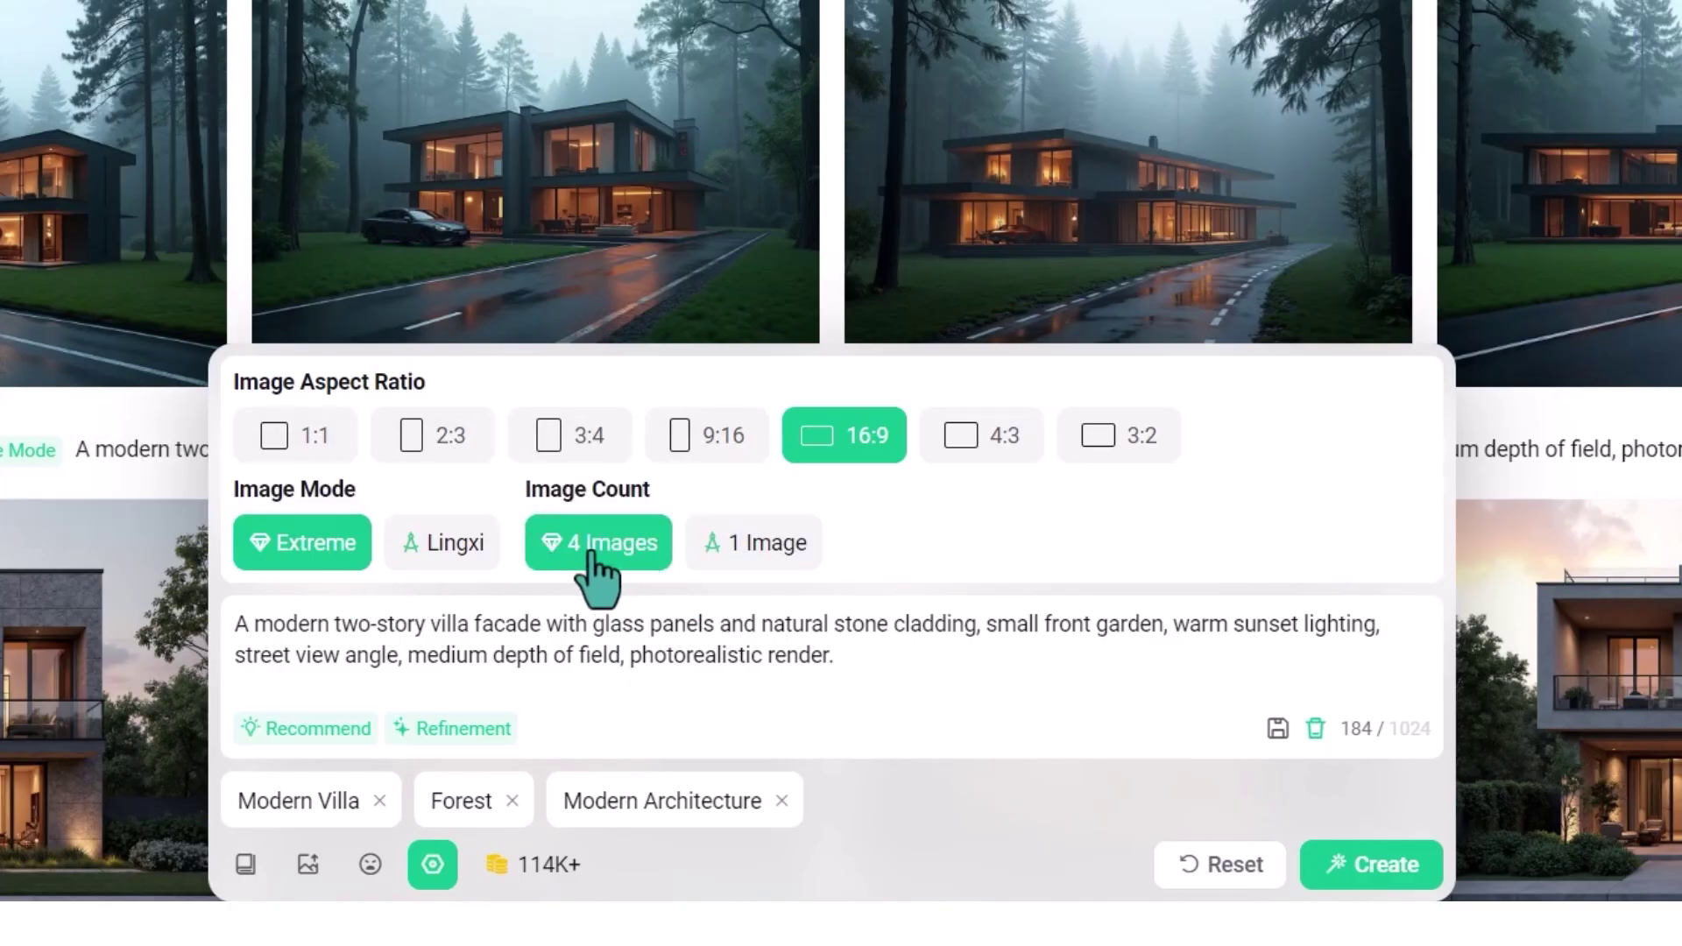
# Generate the villa images and go to the newest batch at the start of the creations list
pyautogui.moveTo(540, 871)
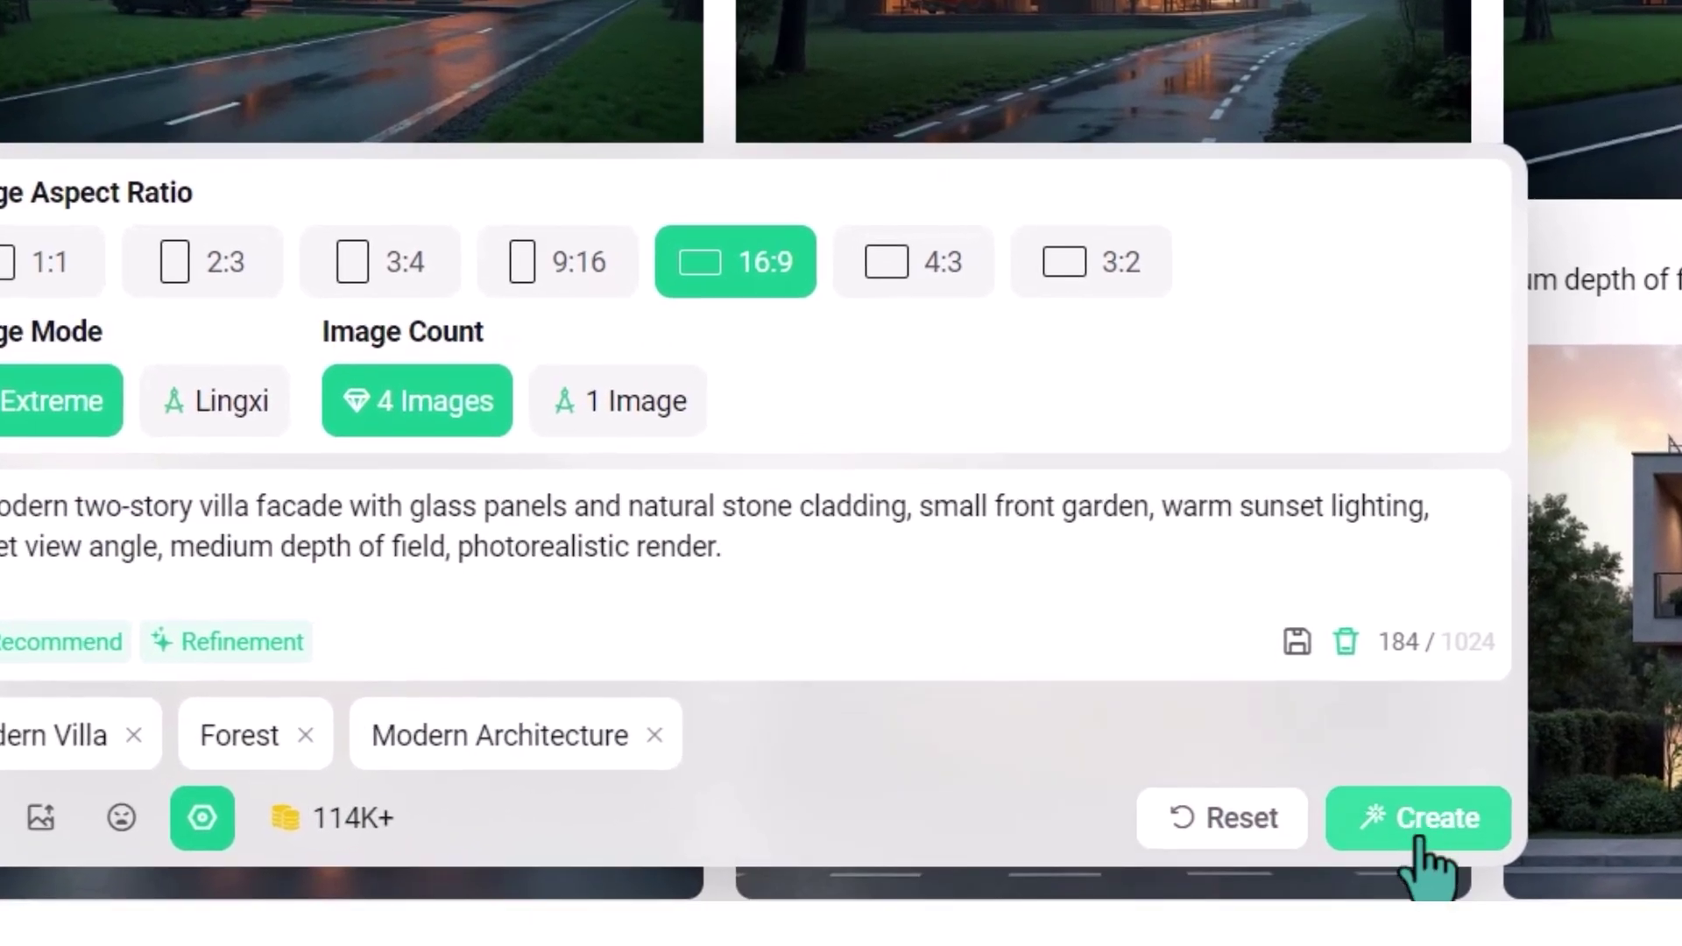
pyautogui.click(1419, 837)
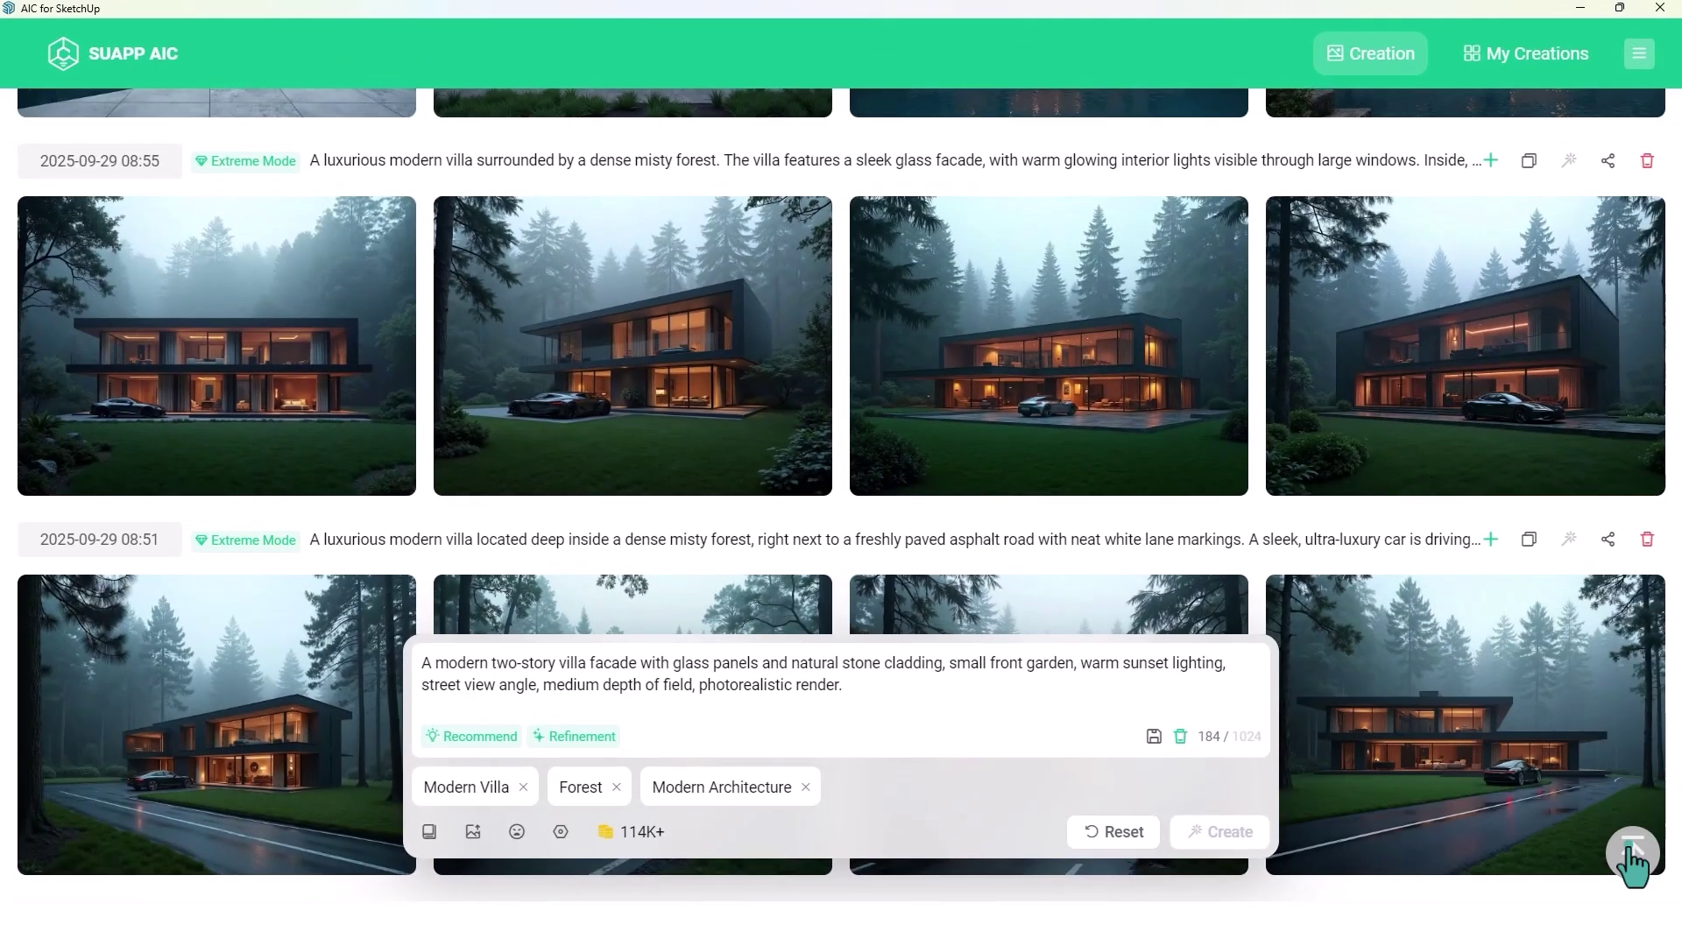
pyautogui.click(1629, 848)
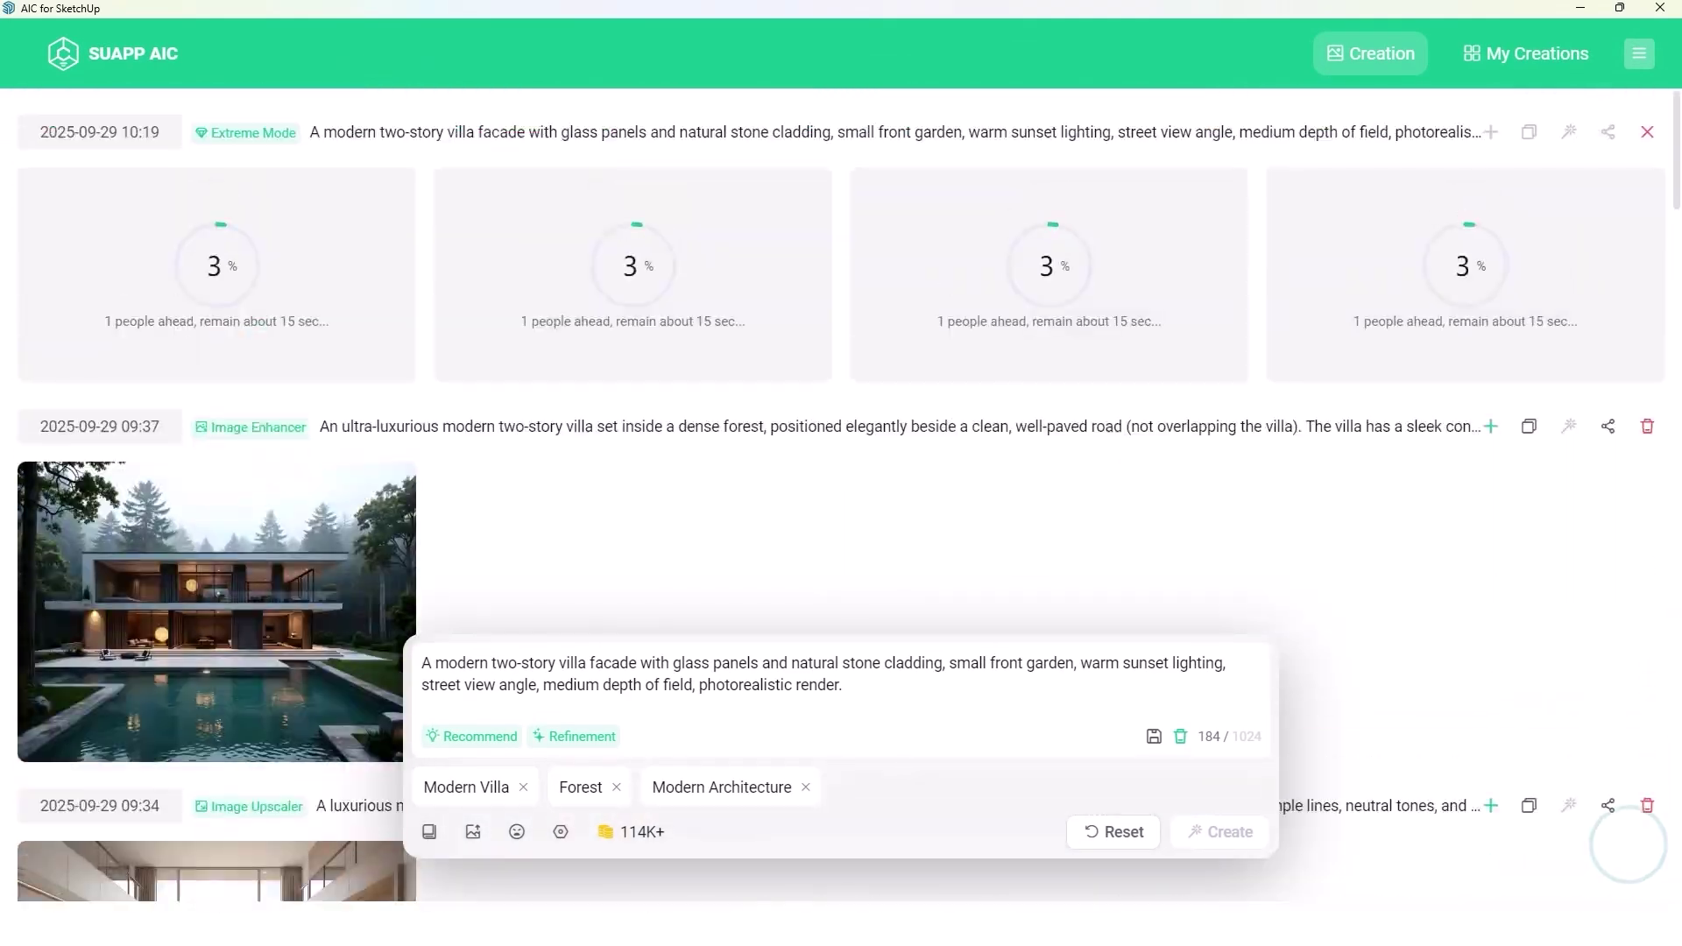
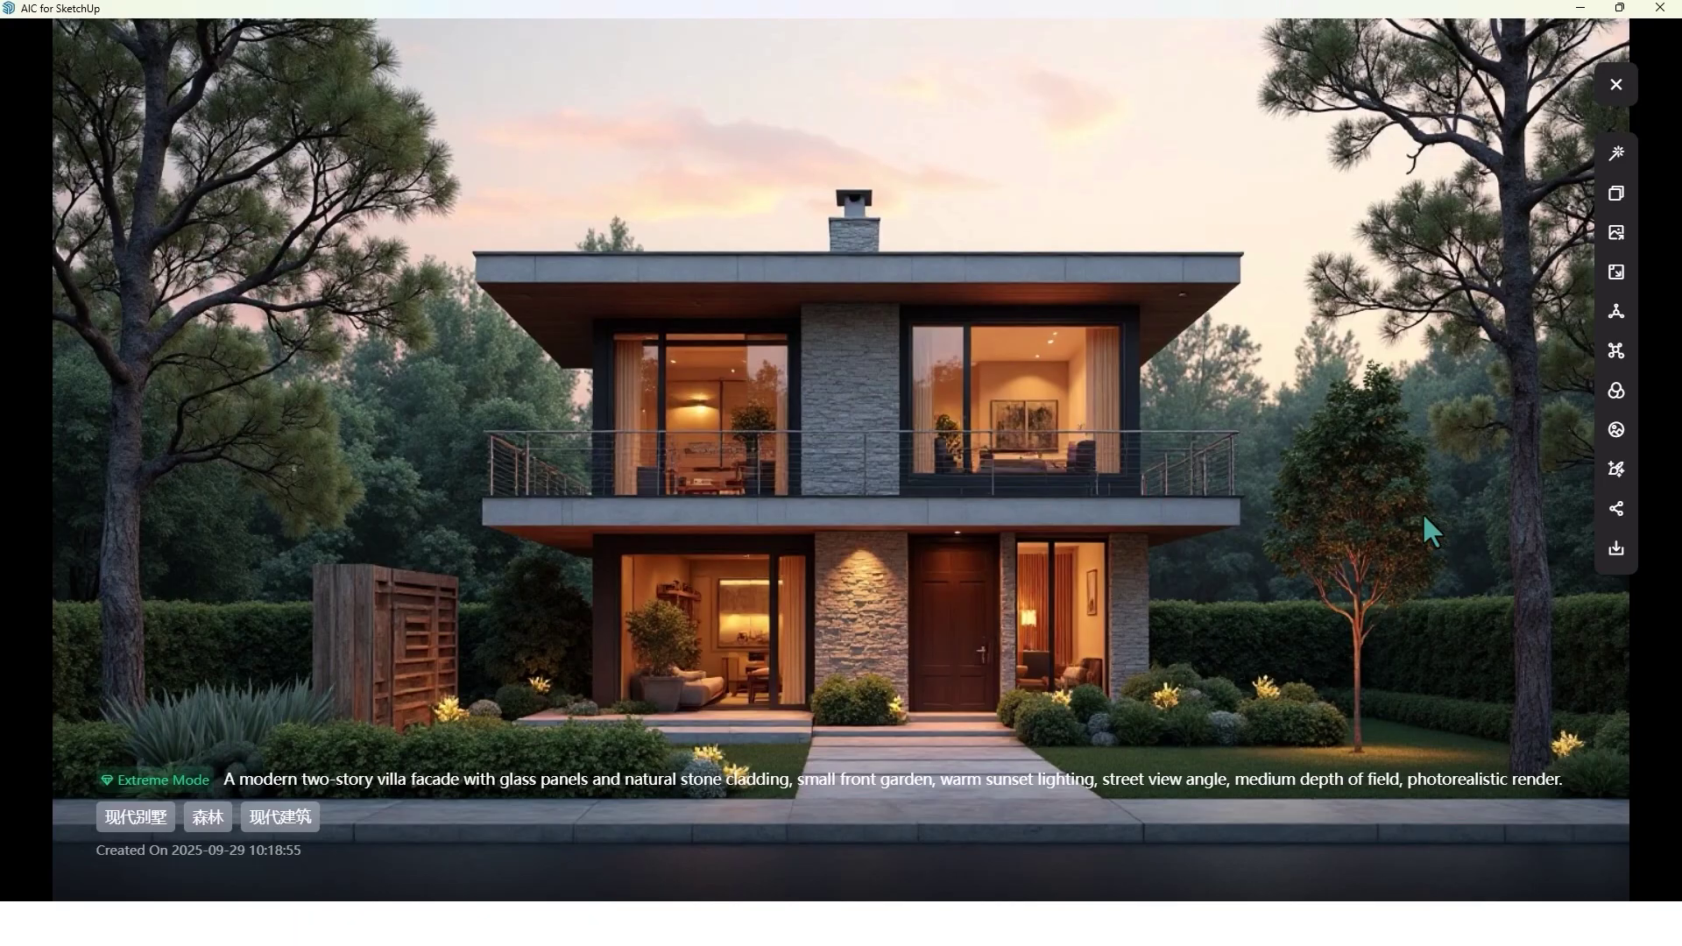
# View the four generated villa images one after another at full size, ending on the villa with the garage
pyautogui.press('Right')
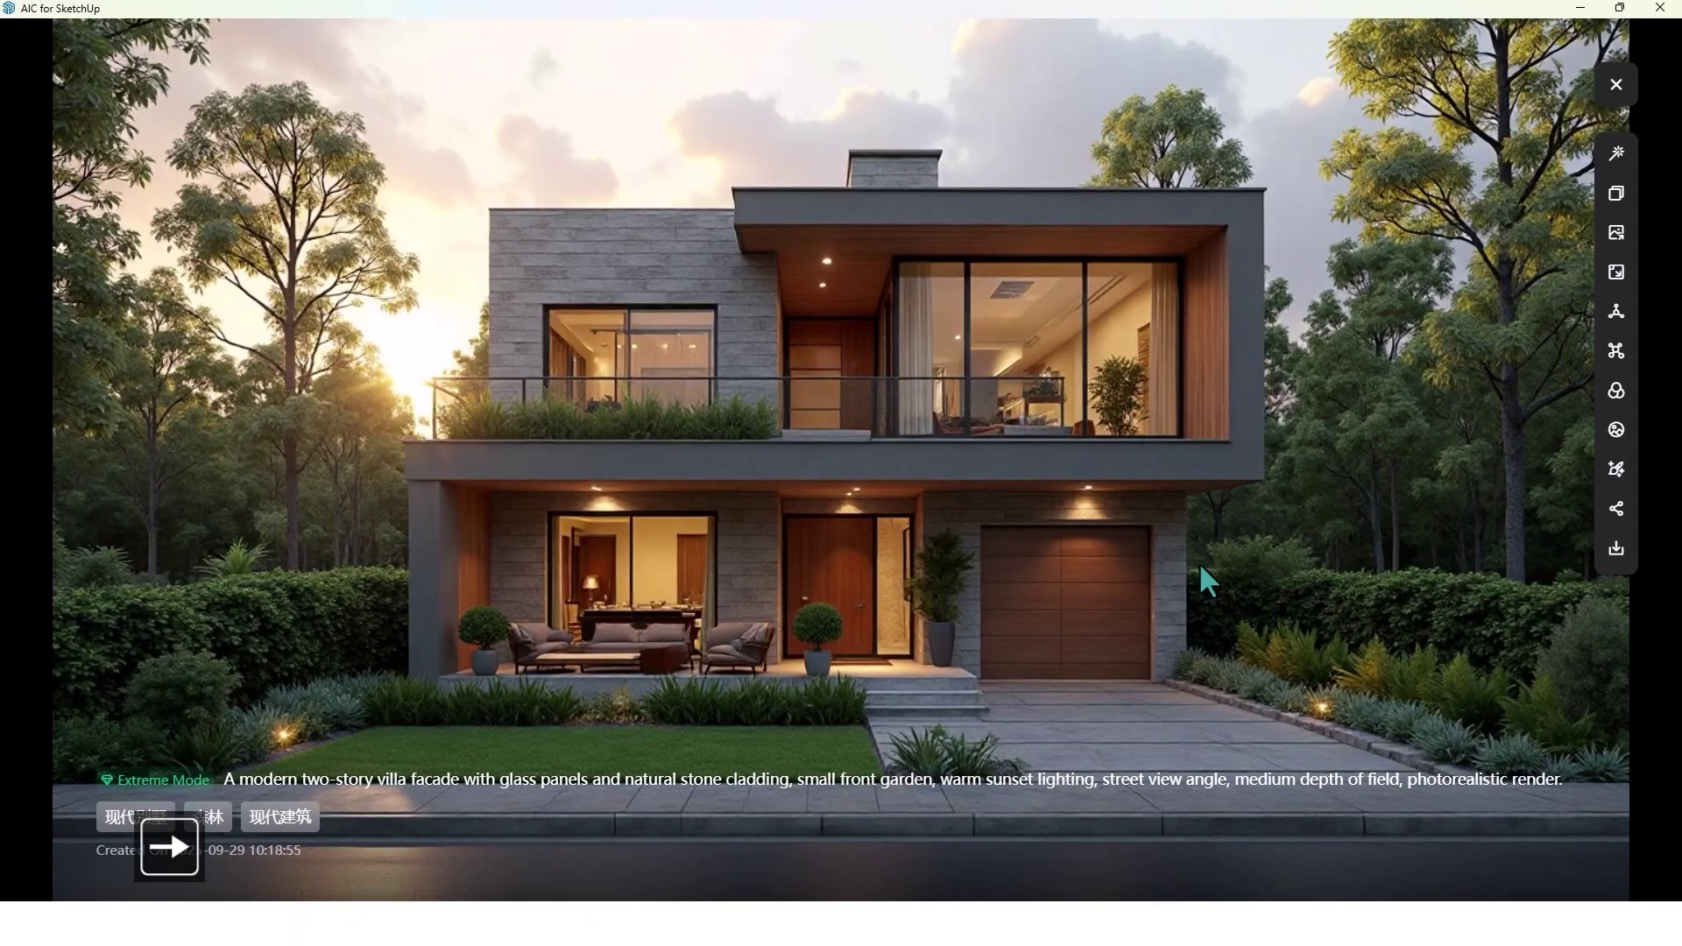
pyautogui.press('Right')
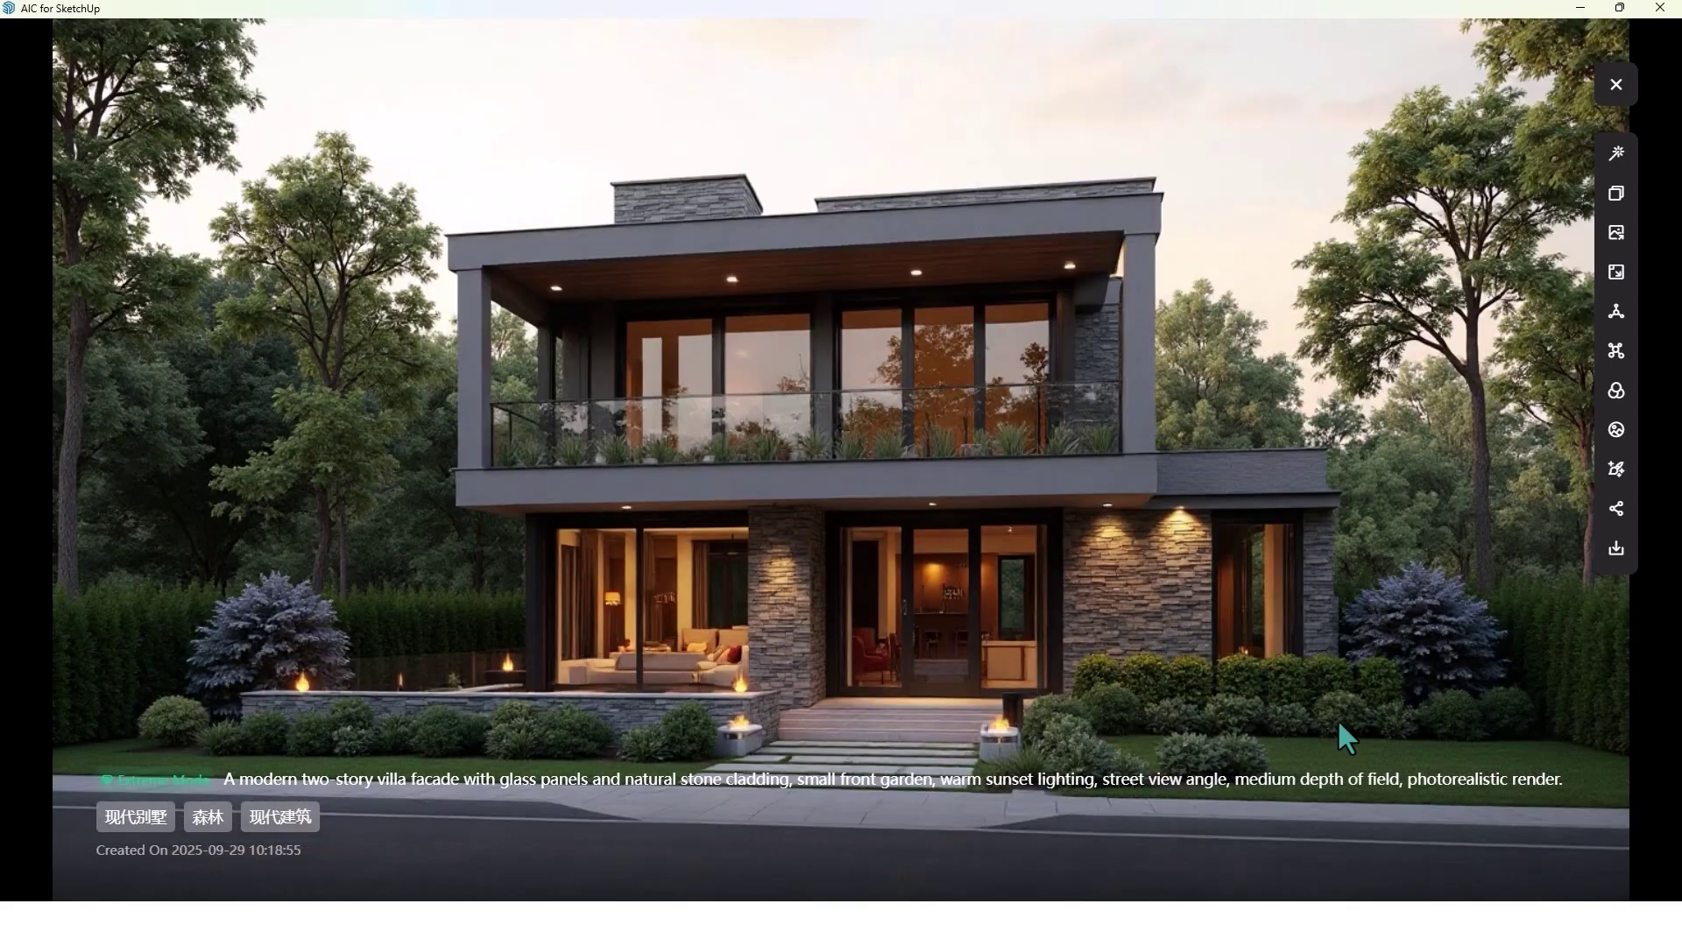
pyautogui.press('Right')
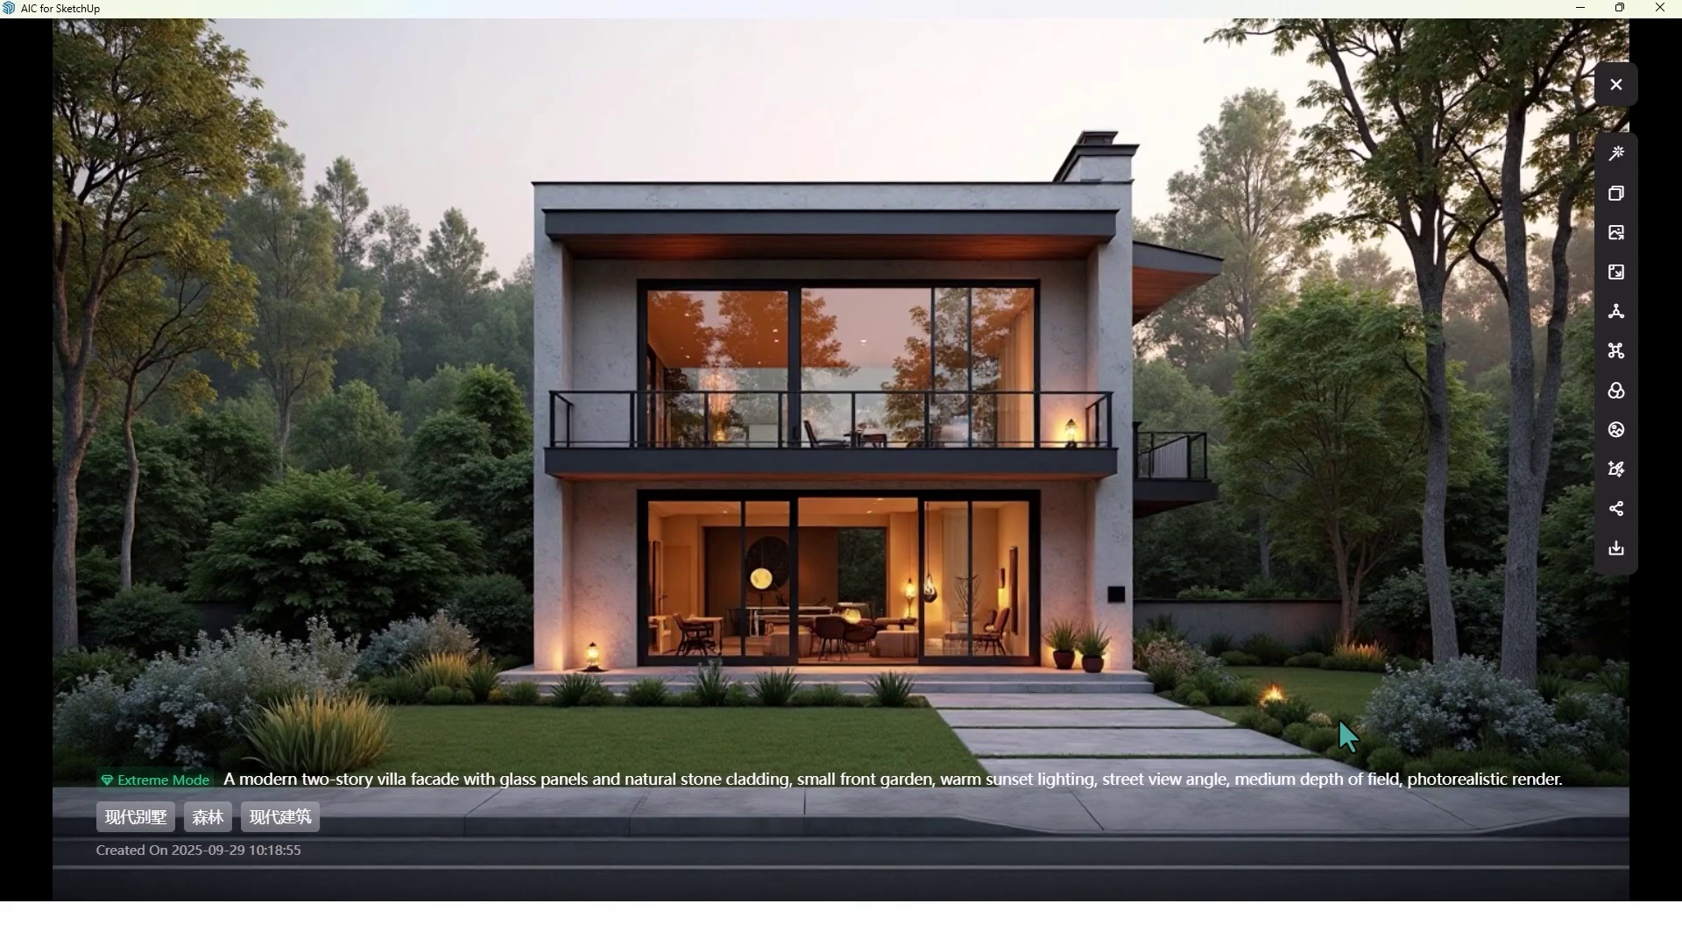
pyautogui.press('Right')
pyautogui.press('Left')
pyautogui.press('Right')
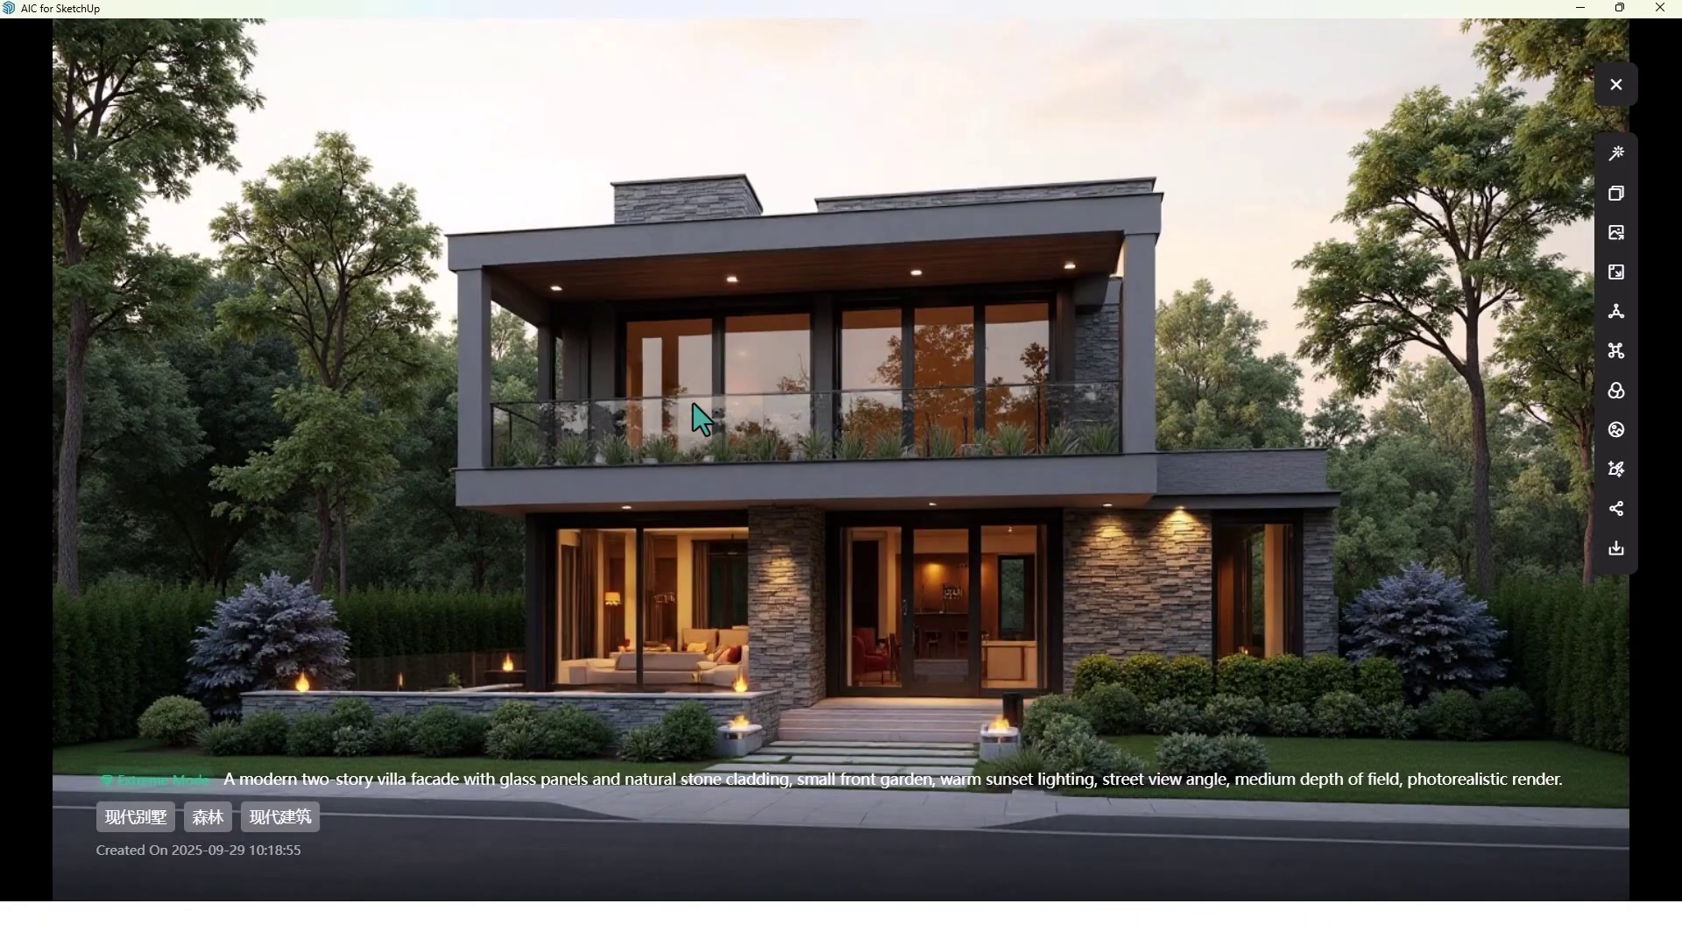
pyautogui.press('Left')
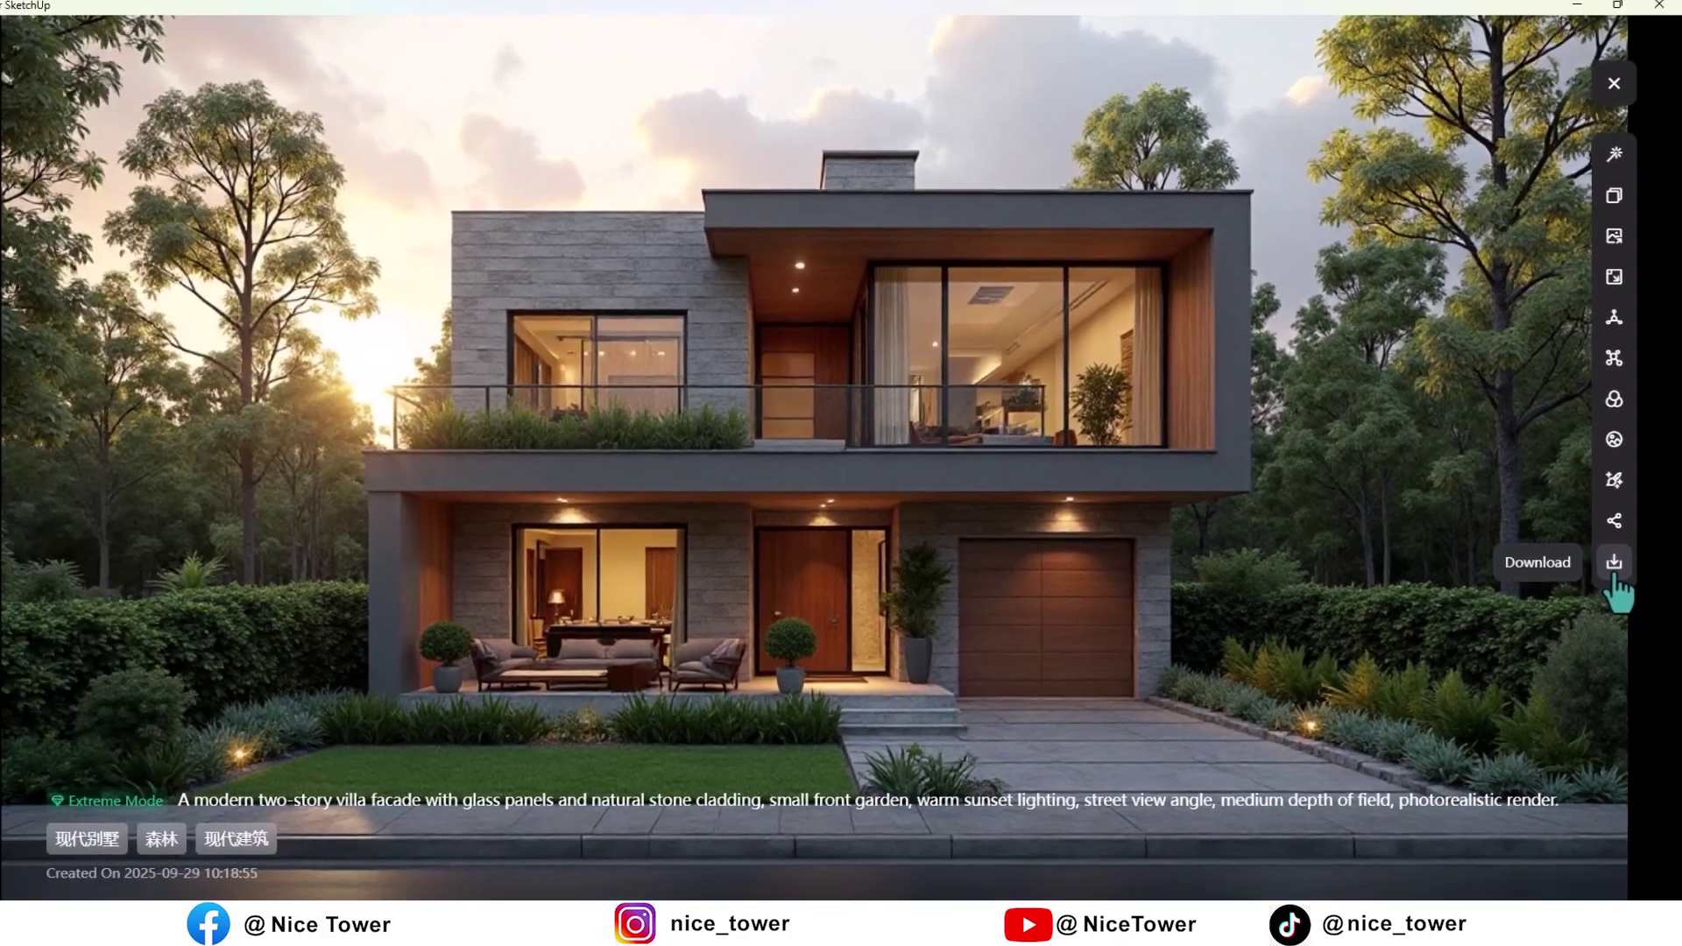
# Zoom in on the garage villa image and examine the detail of the terrace furniture and plants
pyautogui.scroll(5, 747, 523)
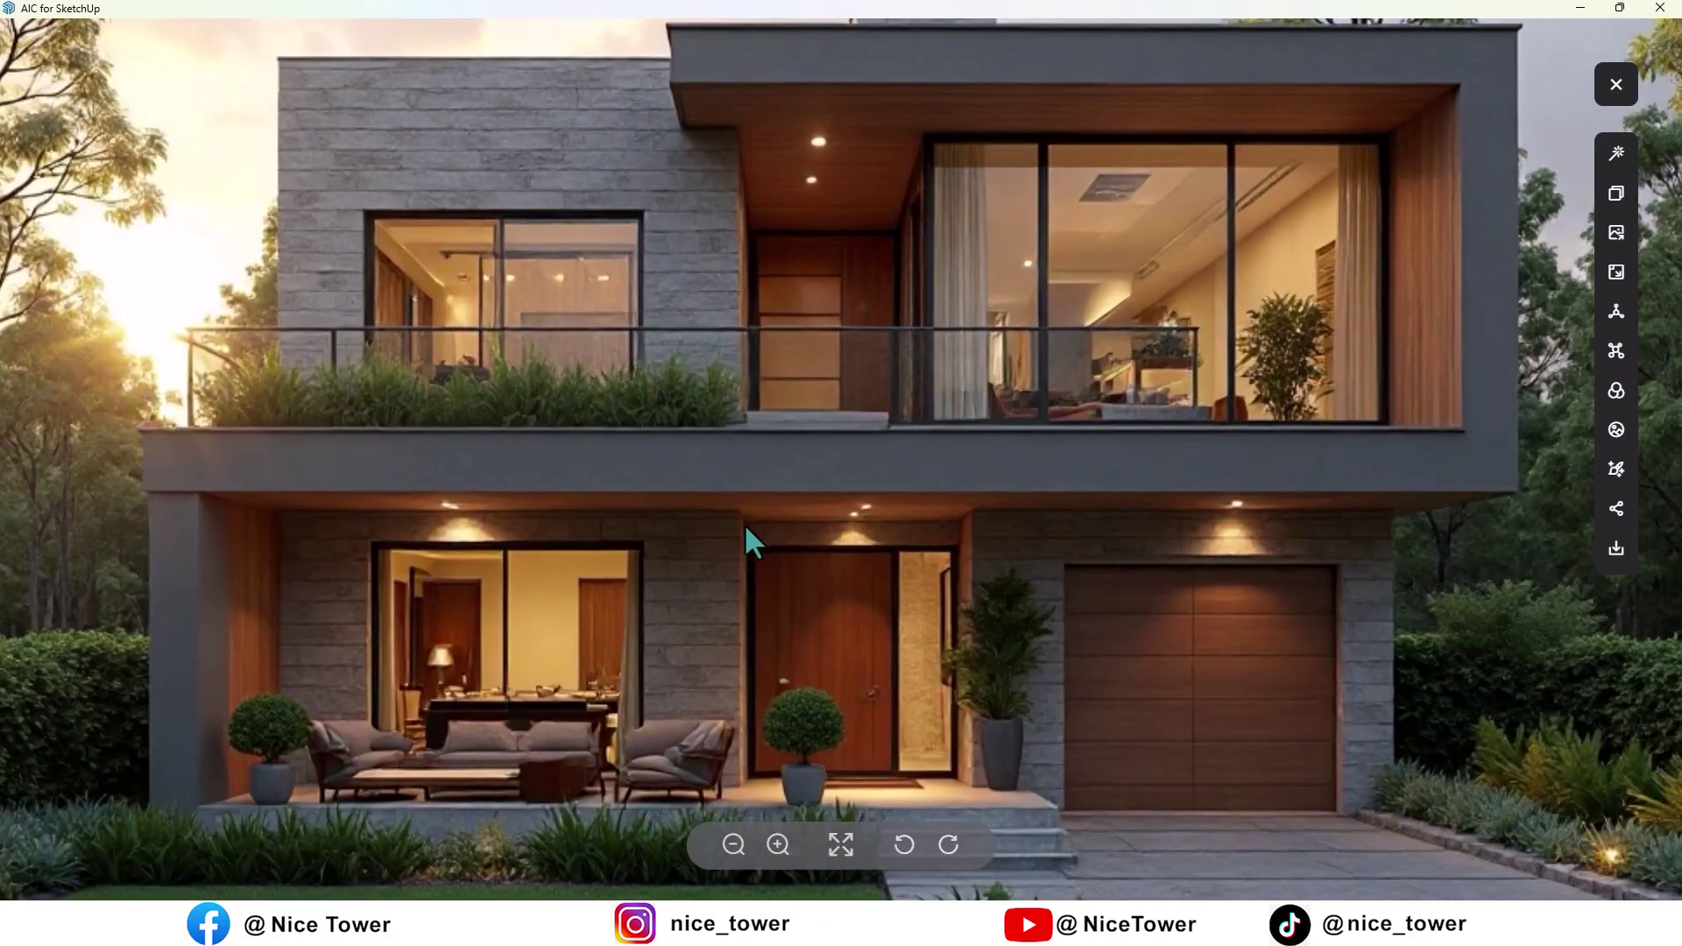
pyautogui.moveTo(748, 522); pyautogui.dragTo(1017, 327)
pyautogui.moveTo(687, 680); pyautogui.dragTo(736, 443)
pyautogui.scroll(2, 649, 535)
pyautogui.moveTo(650, 526); pyautogui.dragTo(996, 324)
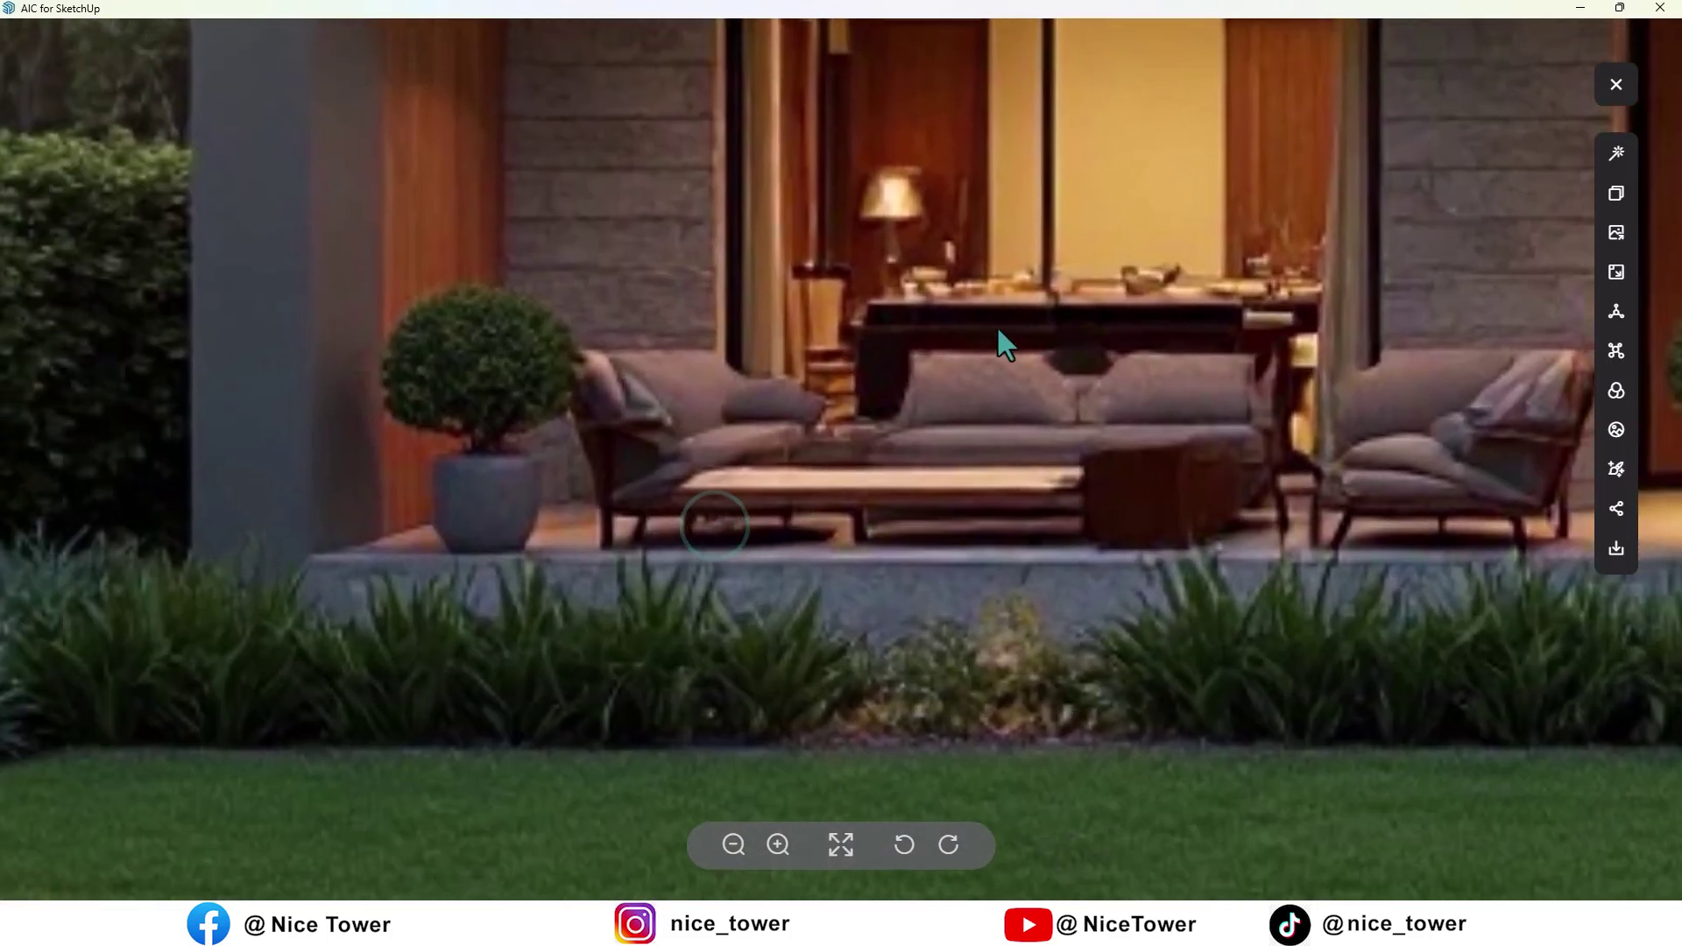
pyautogui.scroll(-4, 839, 405)
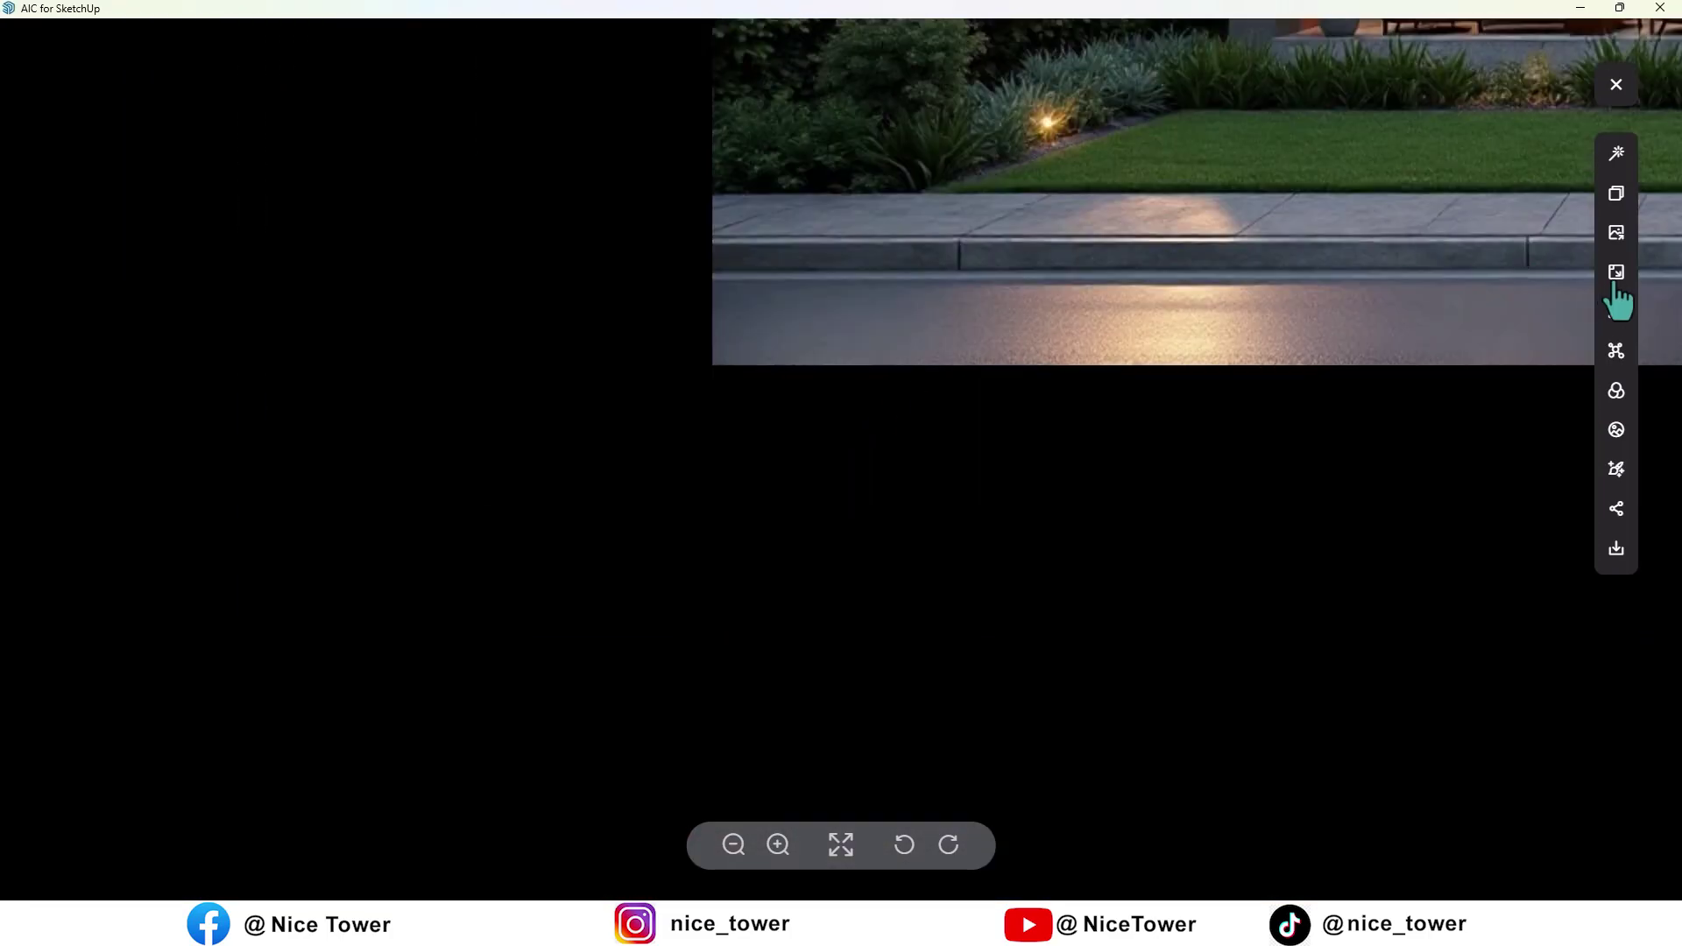
# Upscale the garage villa image with Image Upscaler and close the full-size view
pyautogui.click(842, 846)
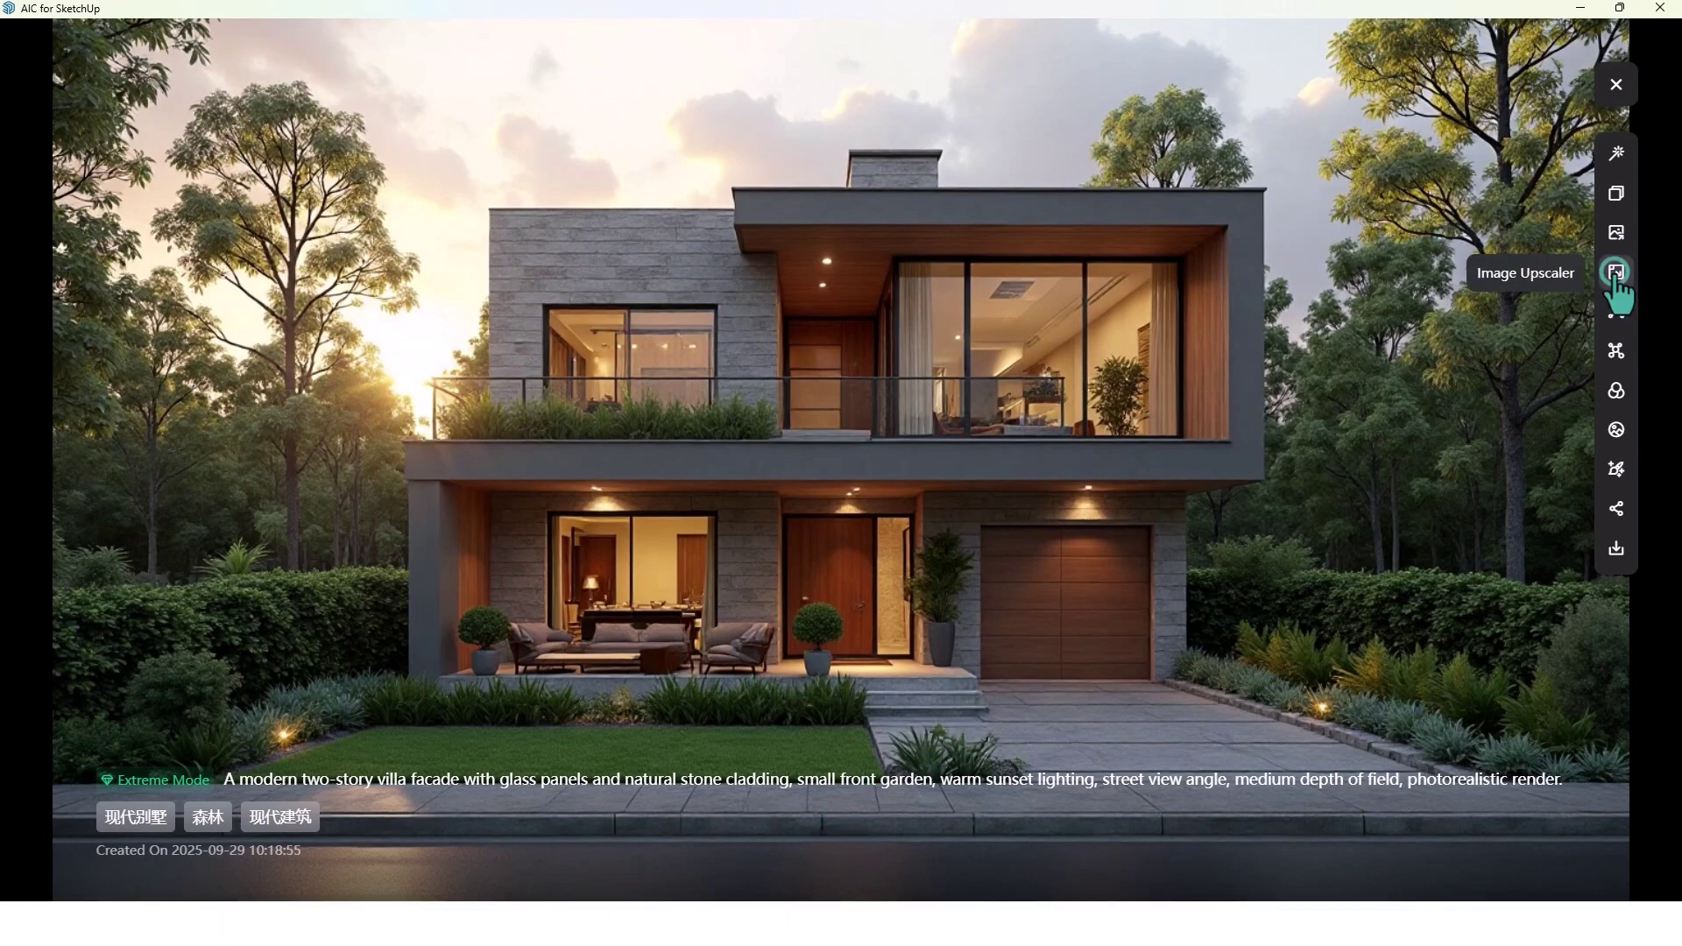
pyautogui.click(1620, 86)
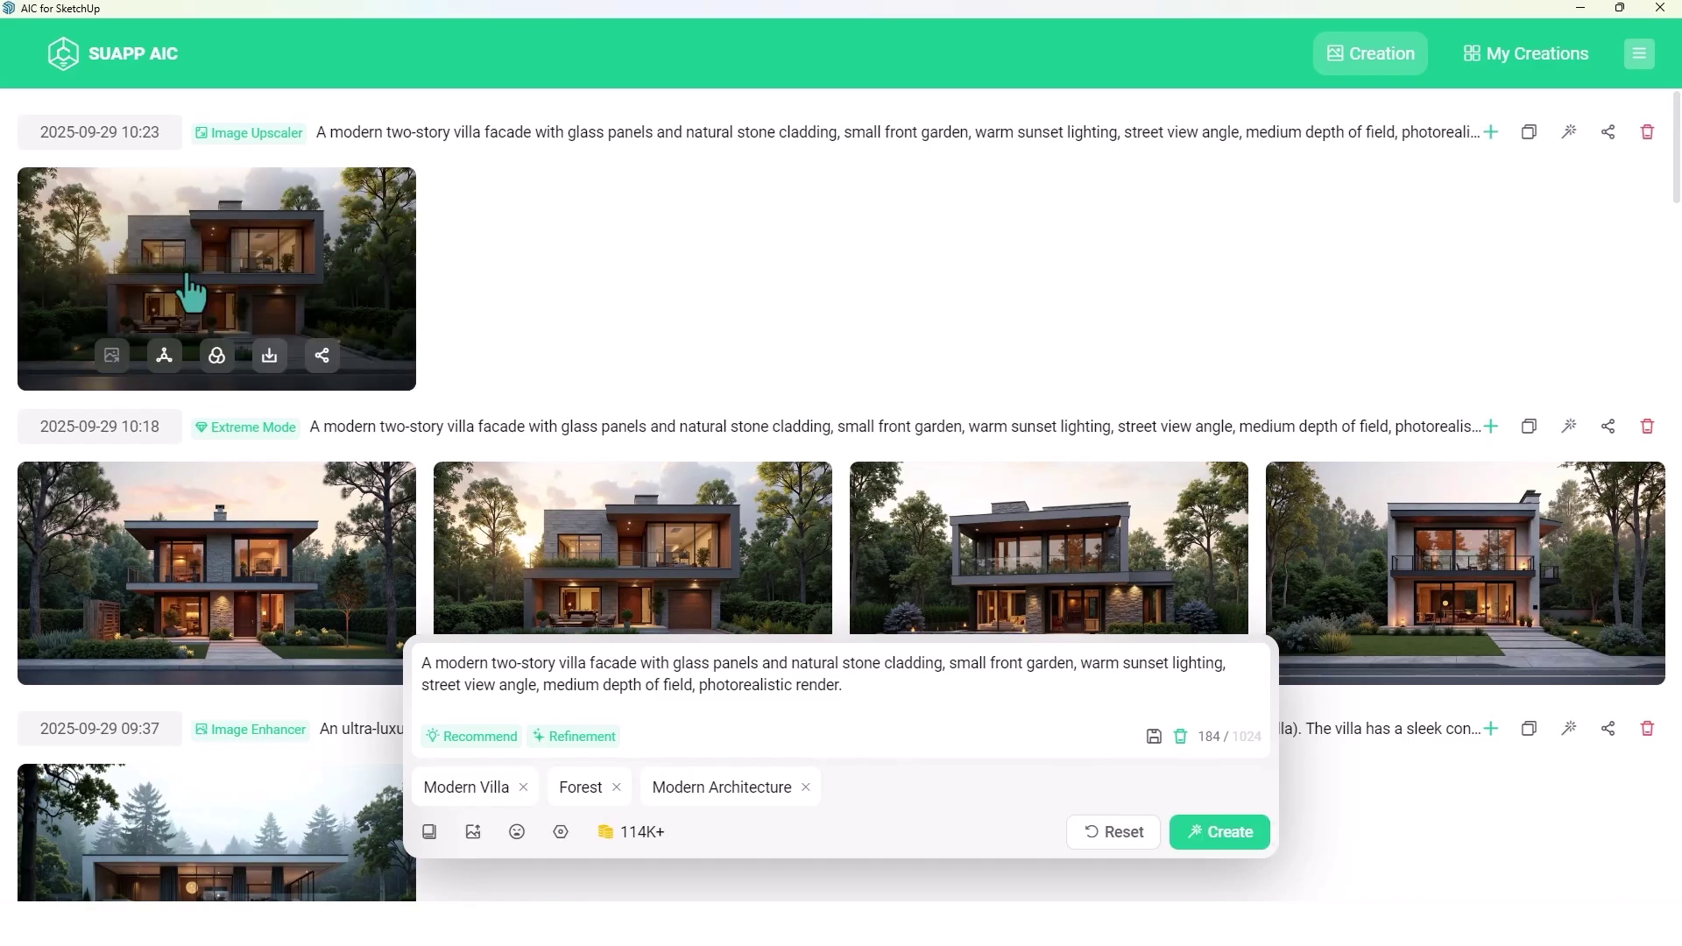
# Open the upscaled villa image at full size and examine the facade, windows and terrace seating up close
pyautogui.click(289, 293)
pyautogui.scroll(4, 603, 786)
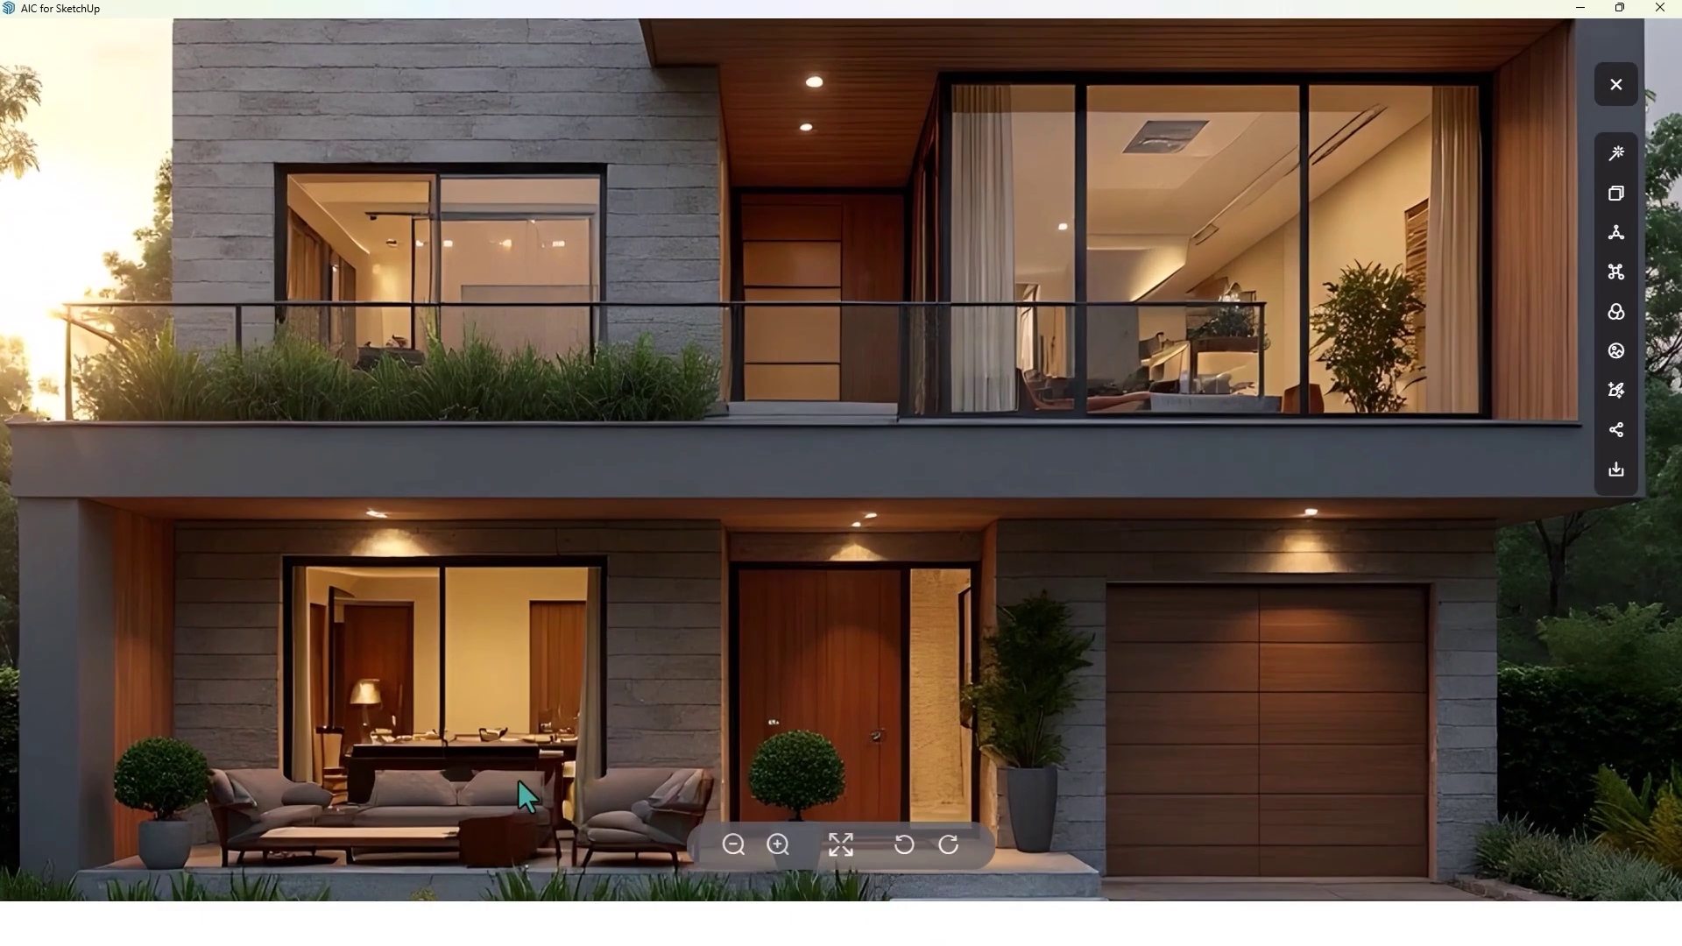
pyautogui.moveTo(650, 646); pyautogui.dragTo(968, 365)
pyautogui.scroll(2, 713, 613)
pyautogui.moveTo(712, 613); pyautogui.dragTo(902, 514)
pyautogui.scroll(-2, 890, 522)
pyautogui.scroll(-3, 1180, 360)
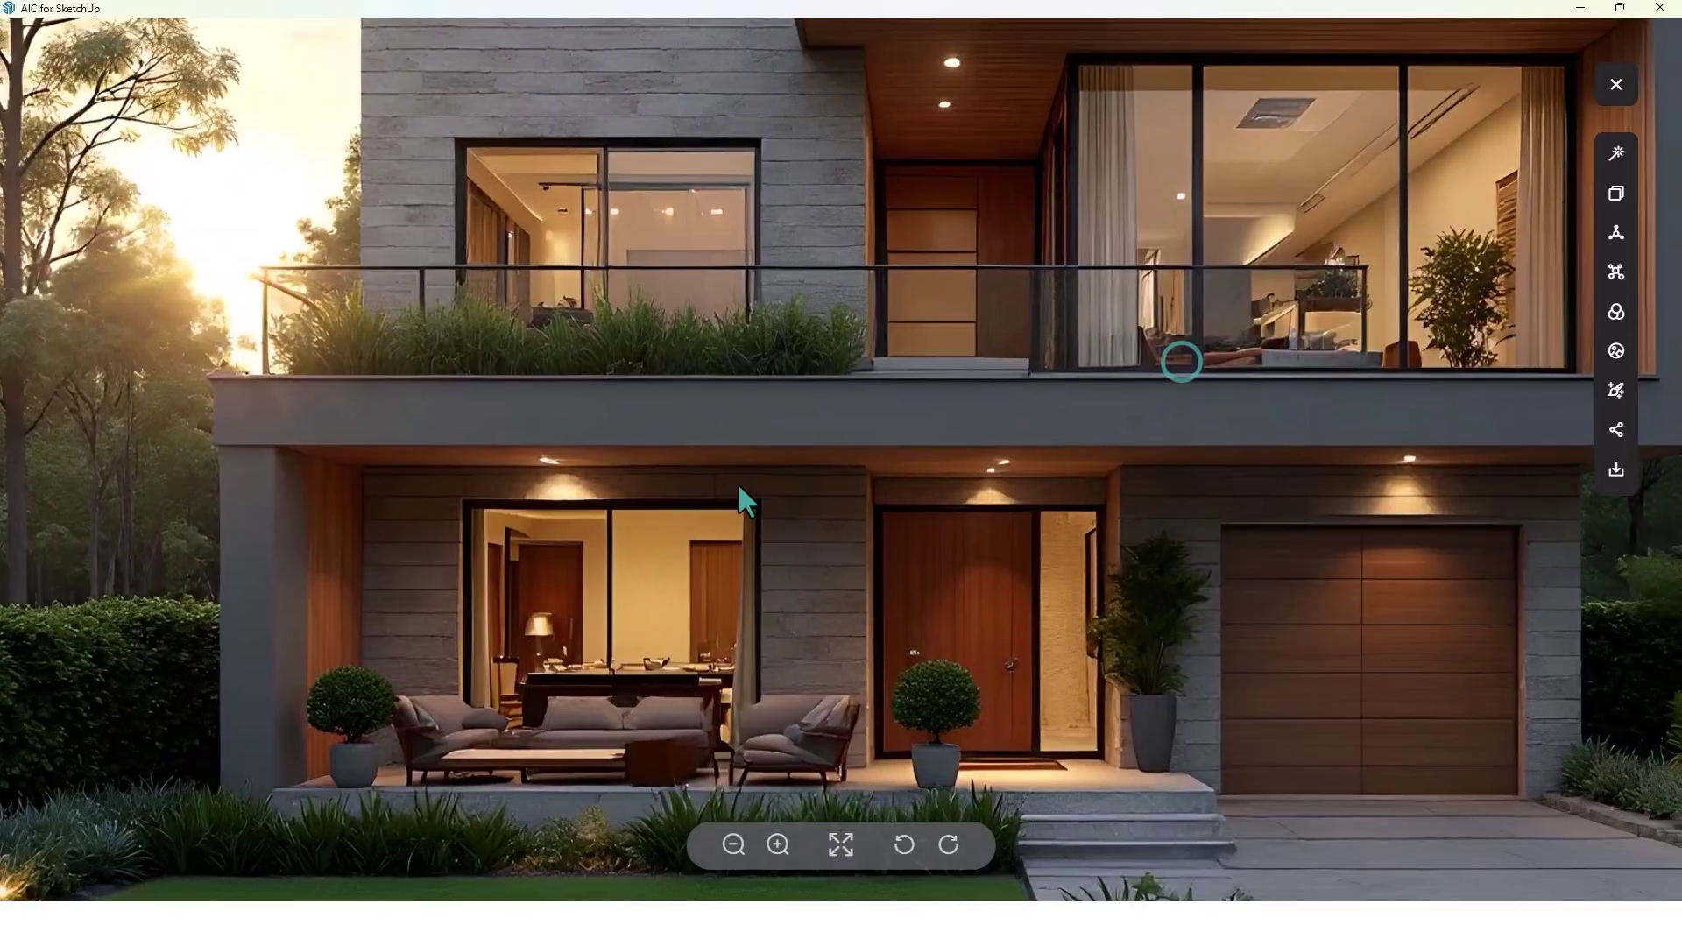
pyautogui.scroll(-2, 864, 469)
pyautogui.moveTo(860, 451); pyautogui.dragTo(701, 482)
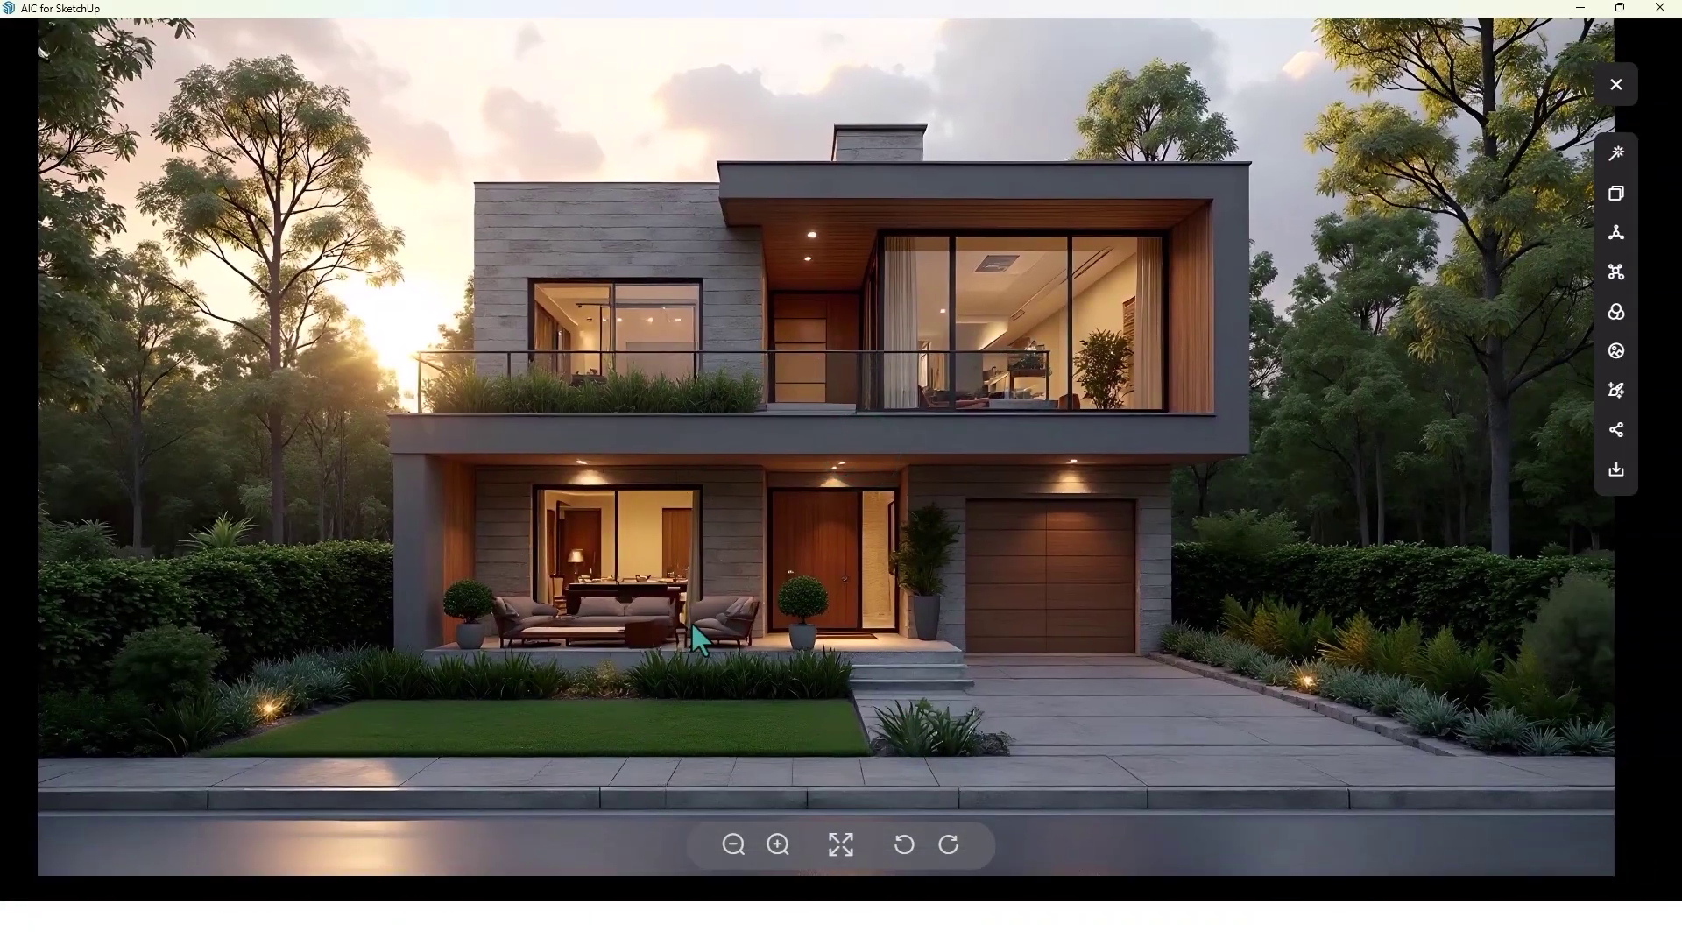
# Examine the front garden, hedge and planted balcony of the upscaled villa image, and return to the whole house
pyautogui.scroll(3, 813, 665)
pyautogui.moveTo(514, 619); pyautogui.dragTo(1080, 383)
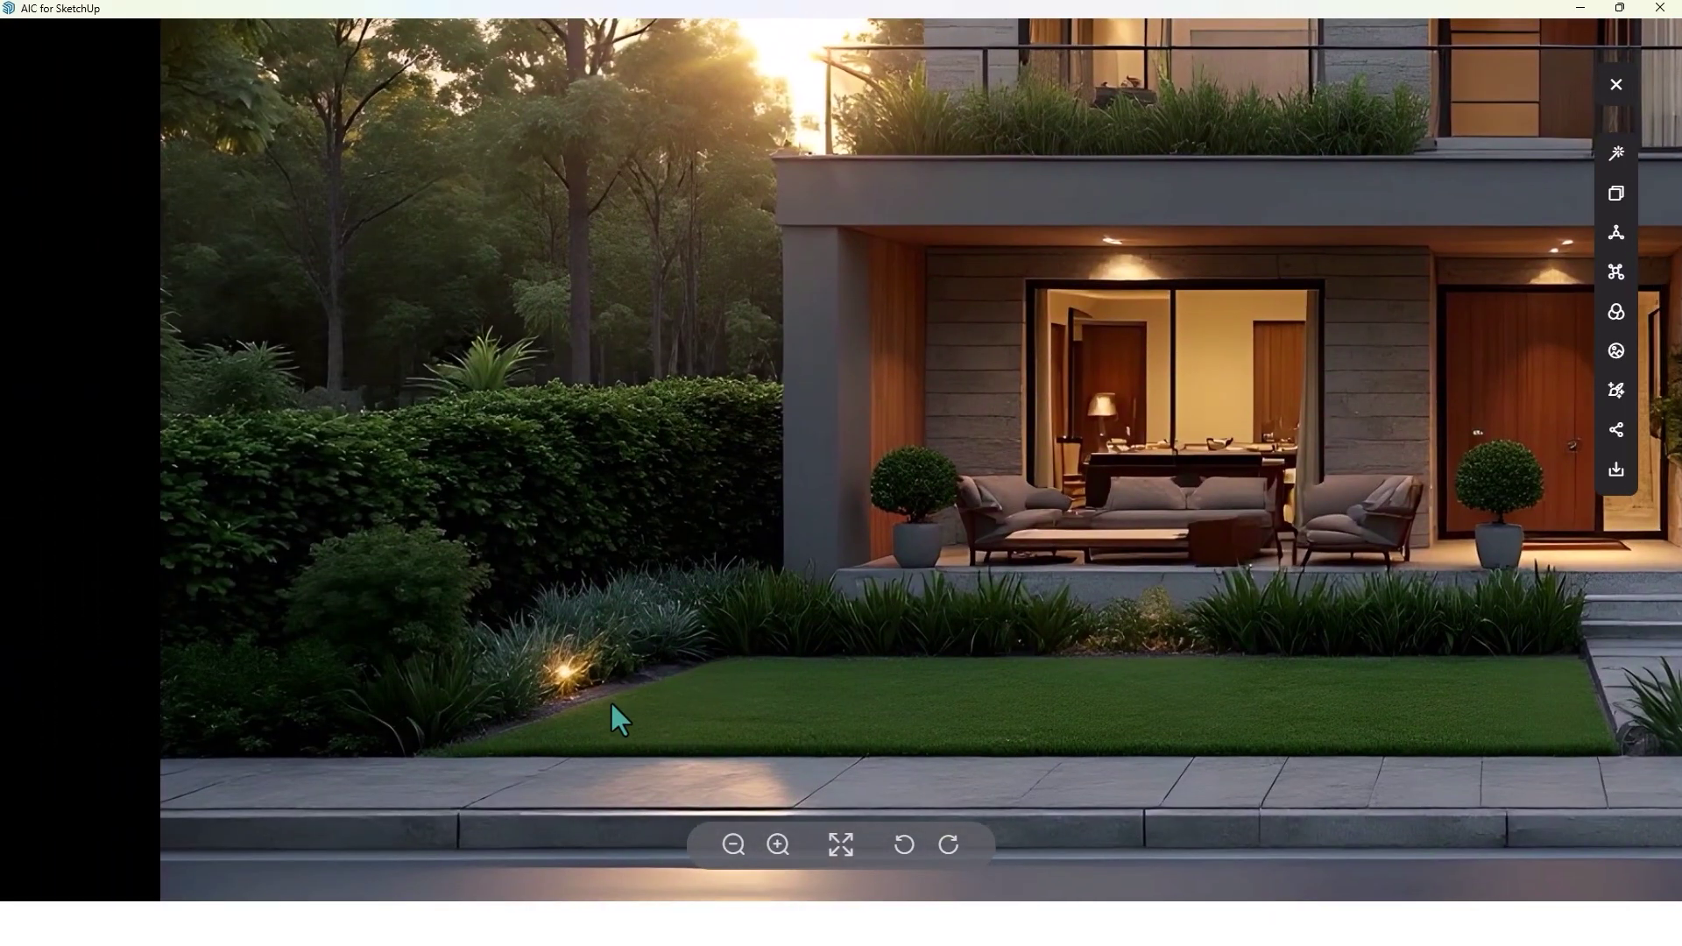
pyautogui.scroll(2, 587, 705)
pyautogui.scroll(-1, 780, 534)
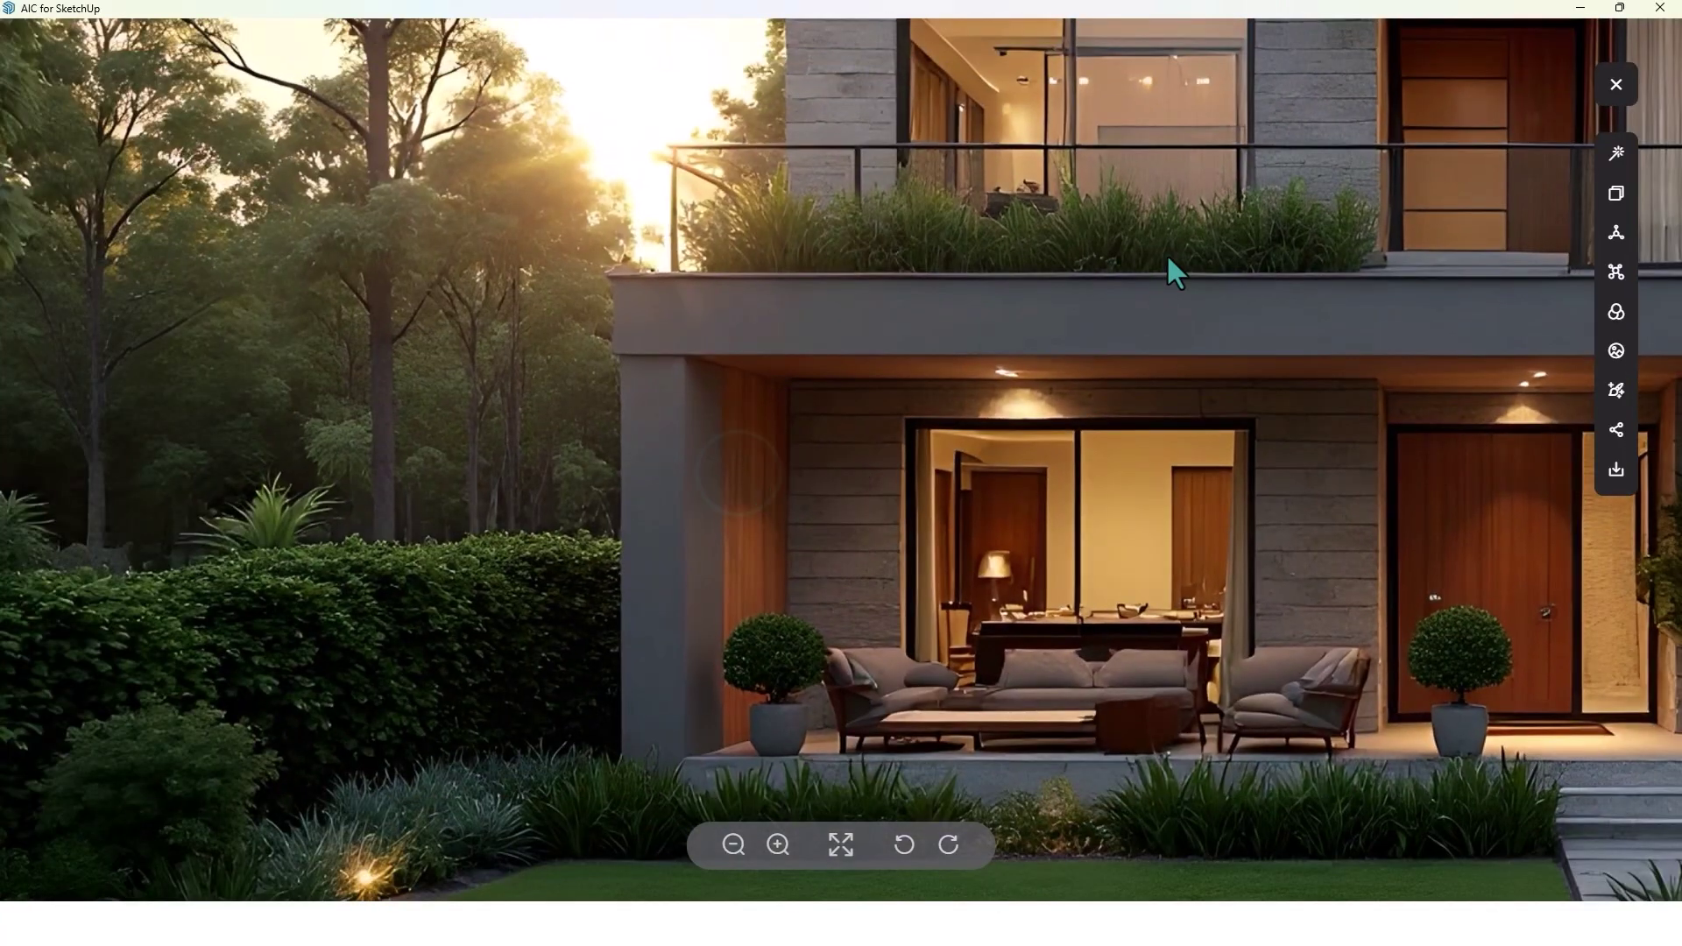
pyautogui.moveTo(1170, 260); pyautogui.dragTo(826, 431)
pyautogui.scroll(-3, 826, 432)
pyautogui.moveTo(1273, 443); pyautogui.dragTo(942, 459)
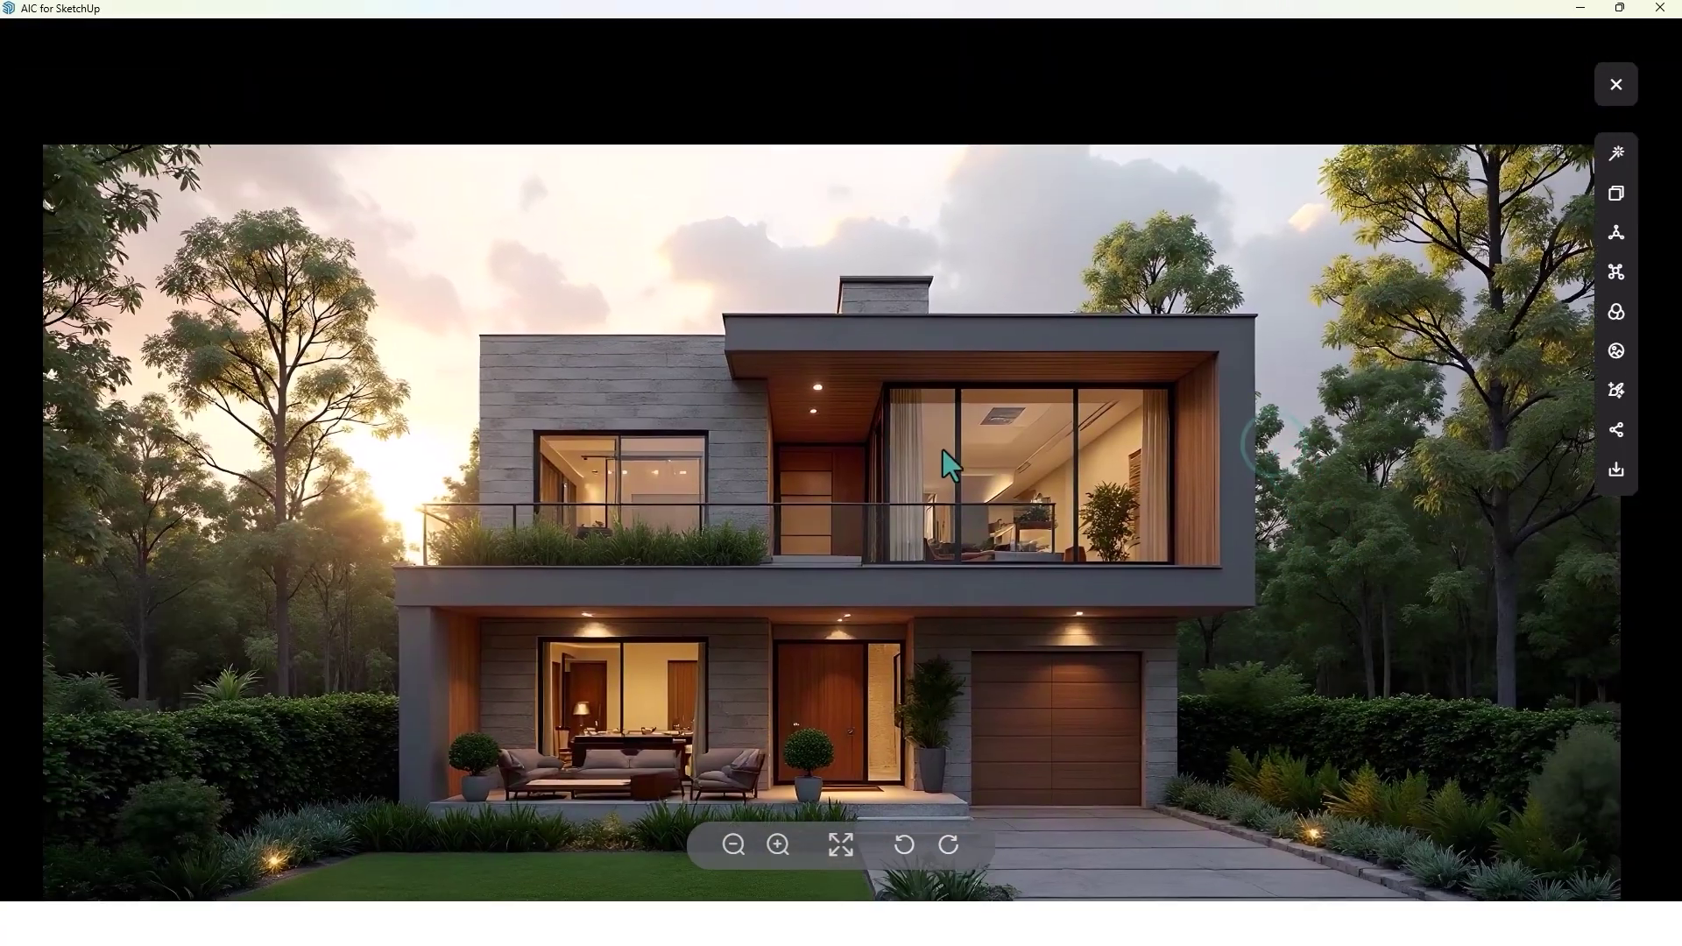
# Fit the whole upscaled villa image in the view and close the full-size view
pyautogui.moveTo(937, 659); pyautogui.dragTo(1037, 486)
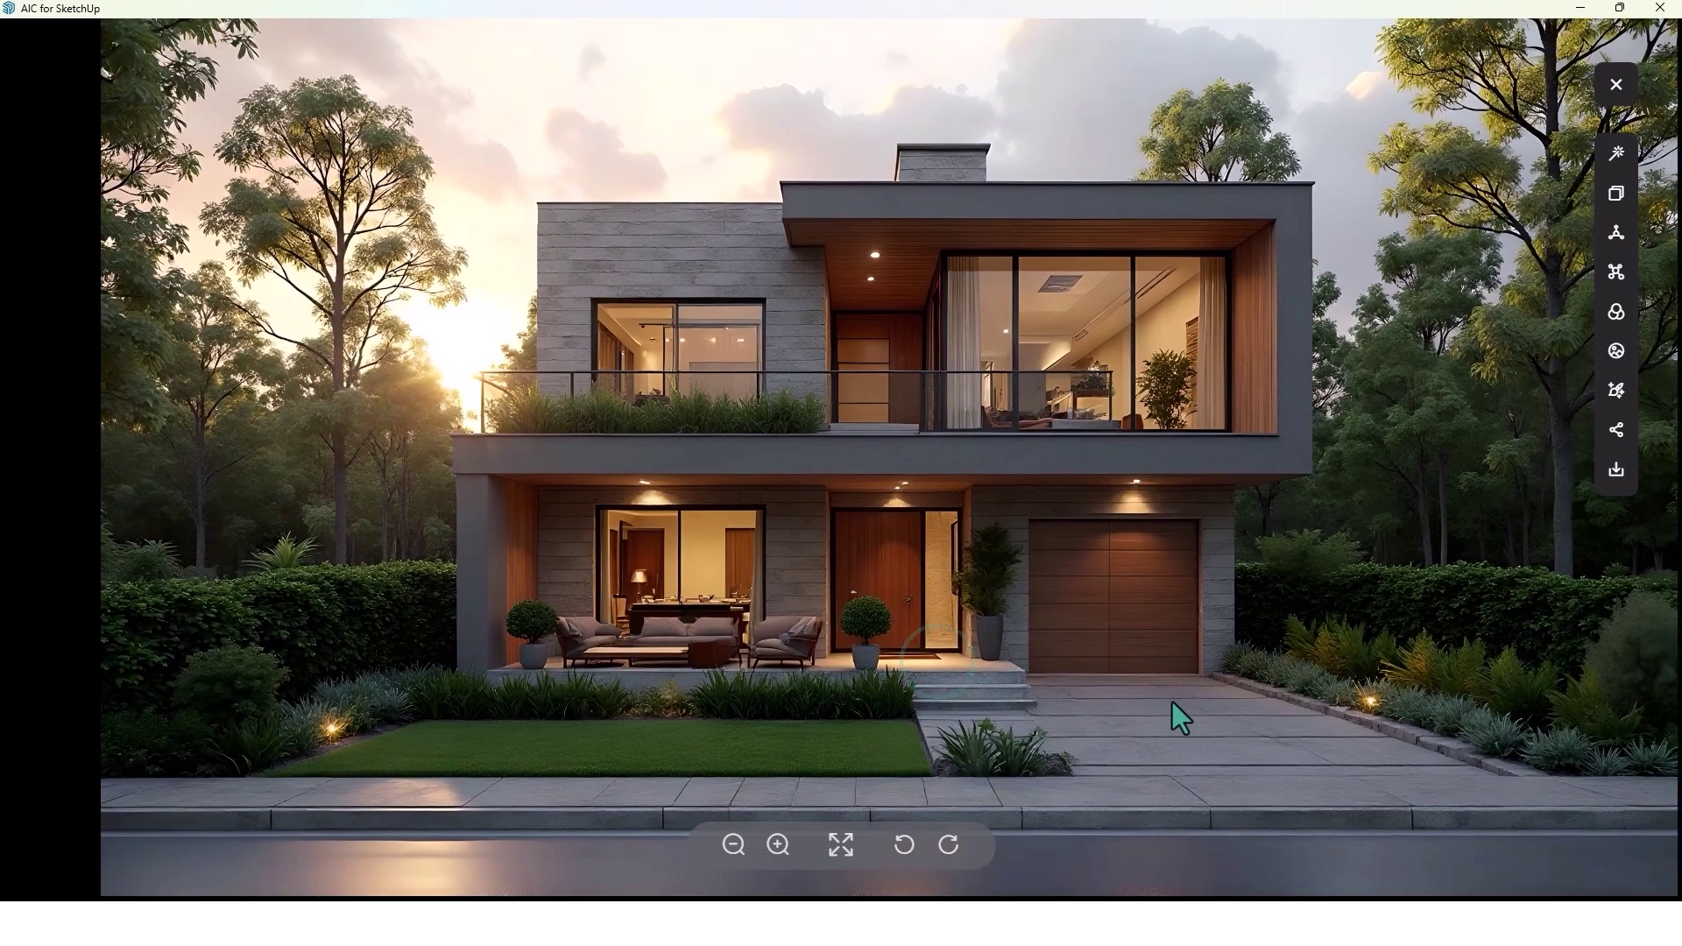
pyautogui.click(839, 842)
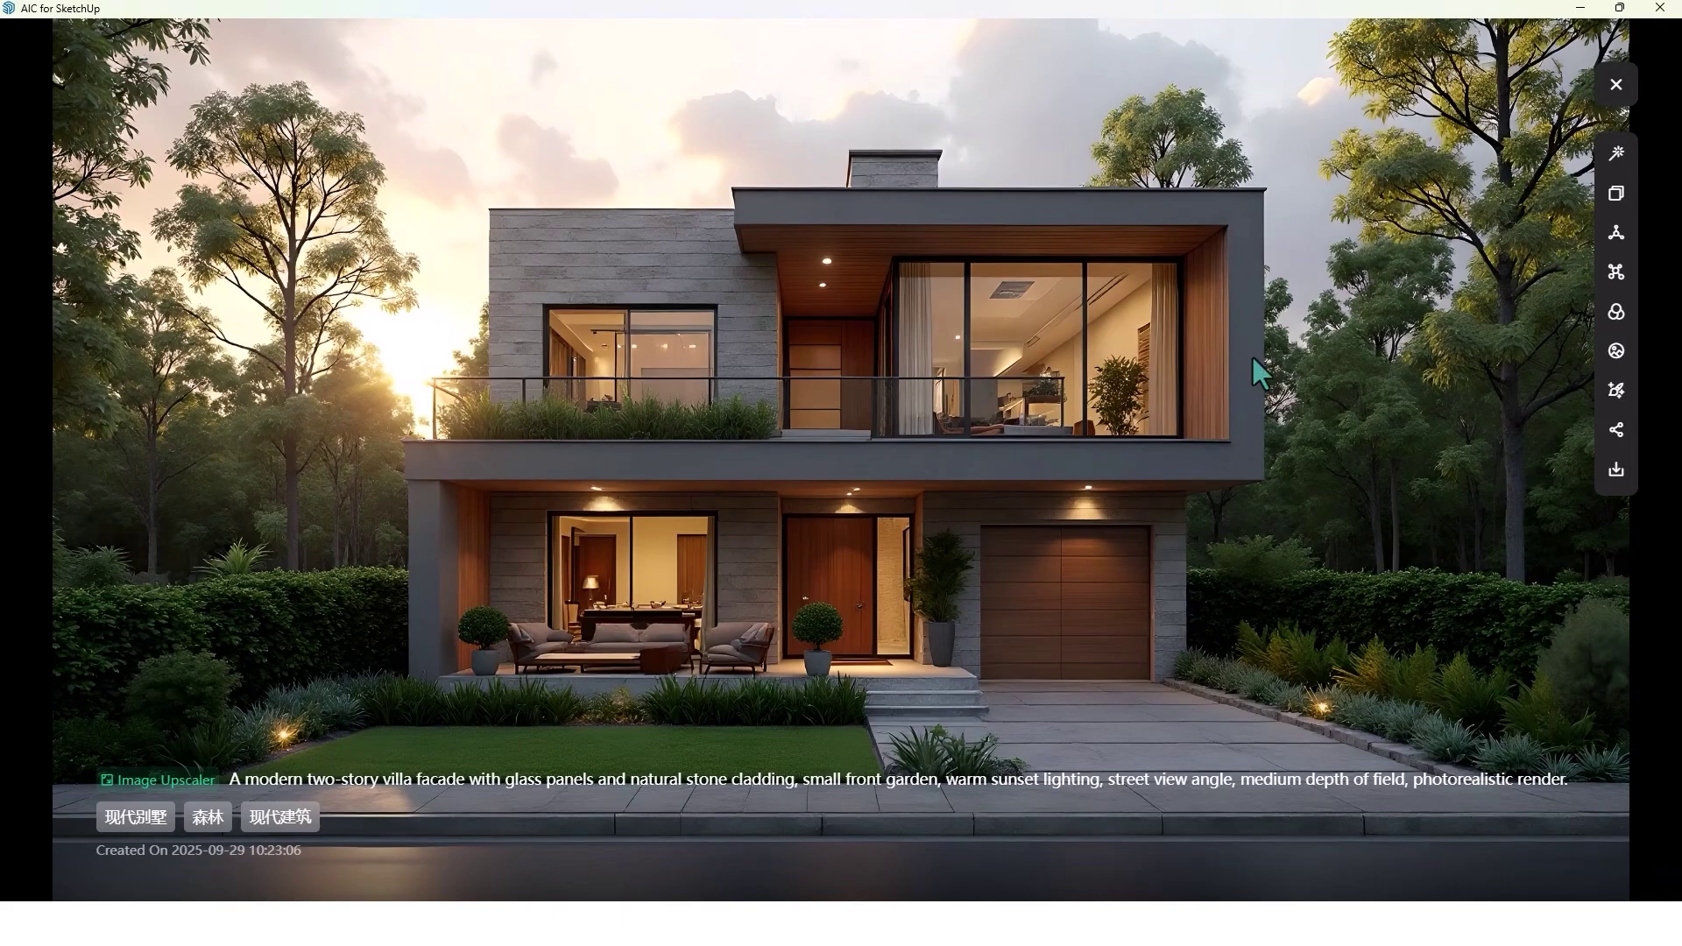
pyautogui.click(1616, 84)
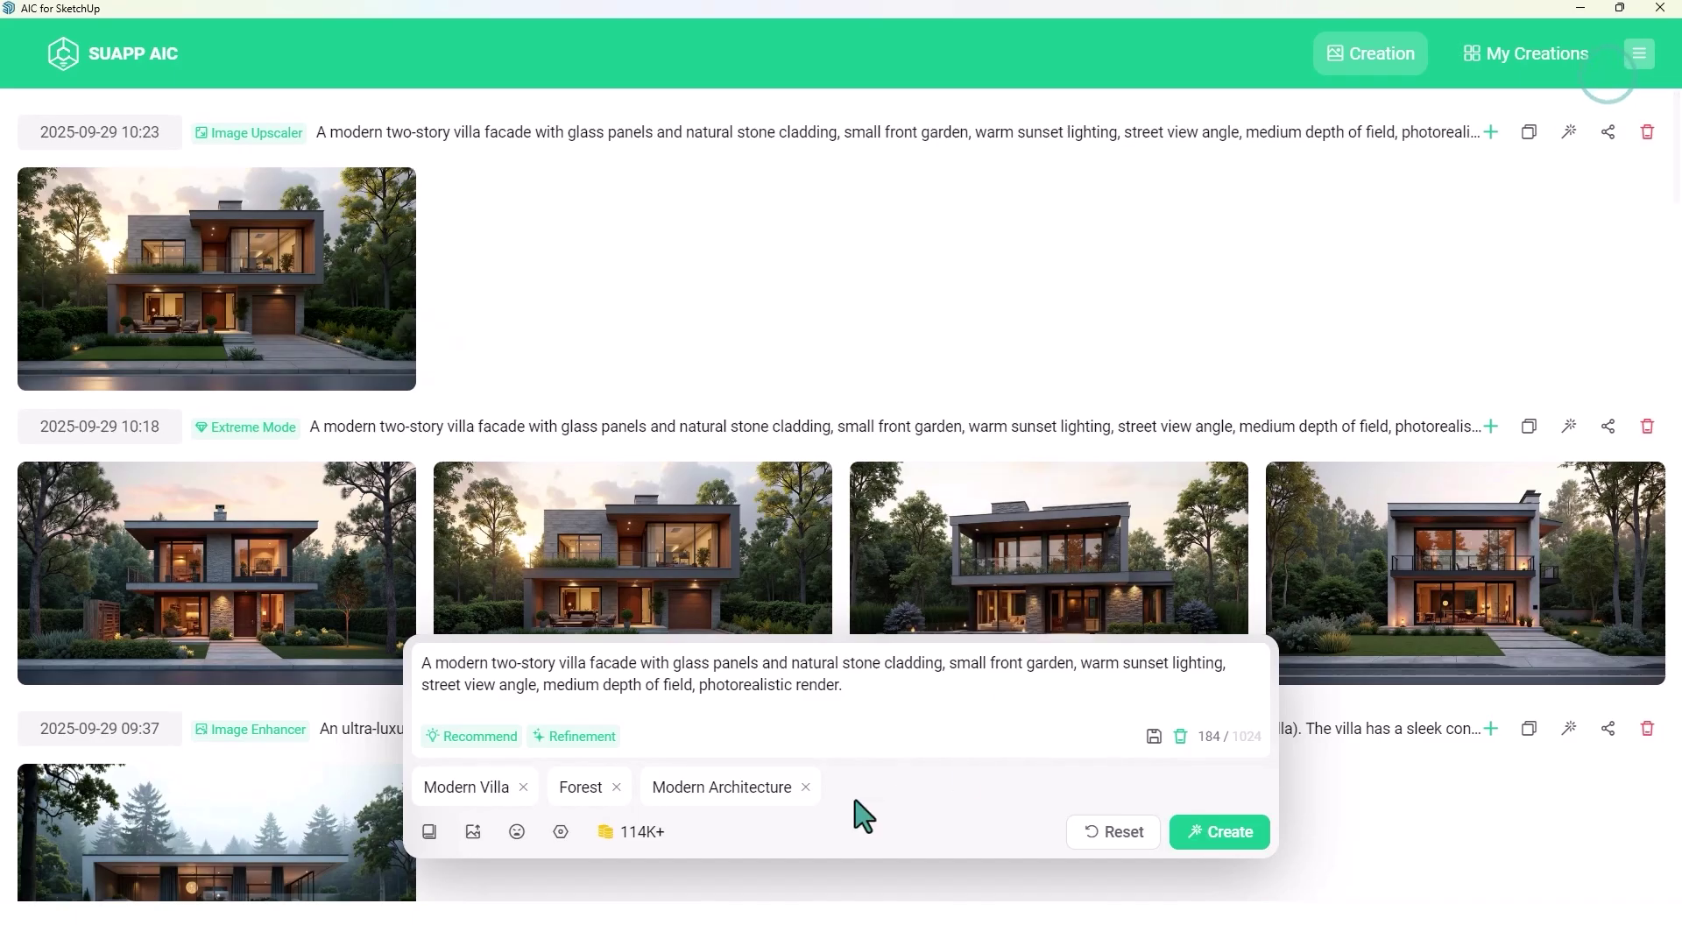
# Replace the prompt with the "ultra-luxurious modern two-story villa set inside a dense forest" description, including a front swimming pool and morning mist, and generate images
pyautogui.tripleClick(882, 675)
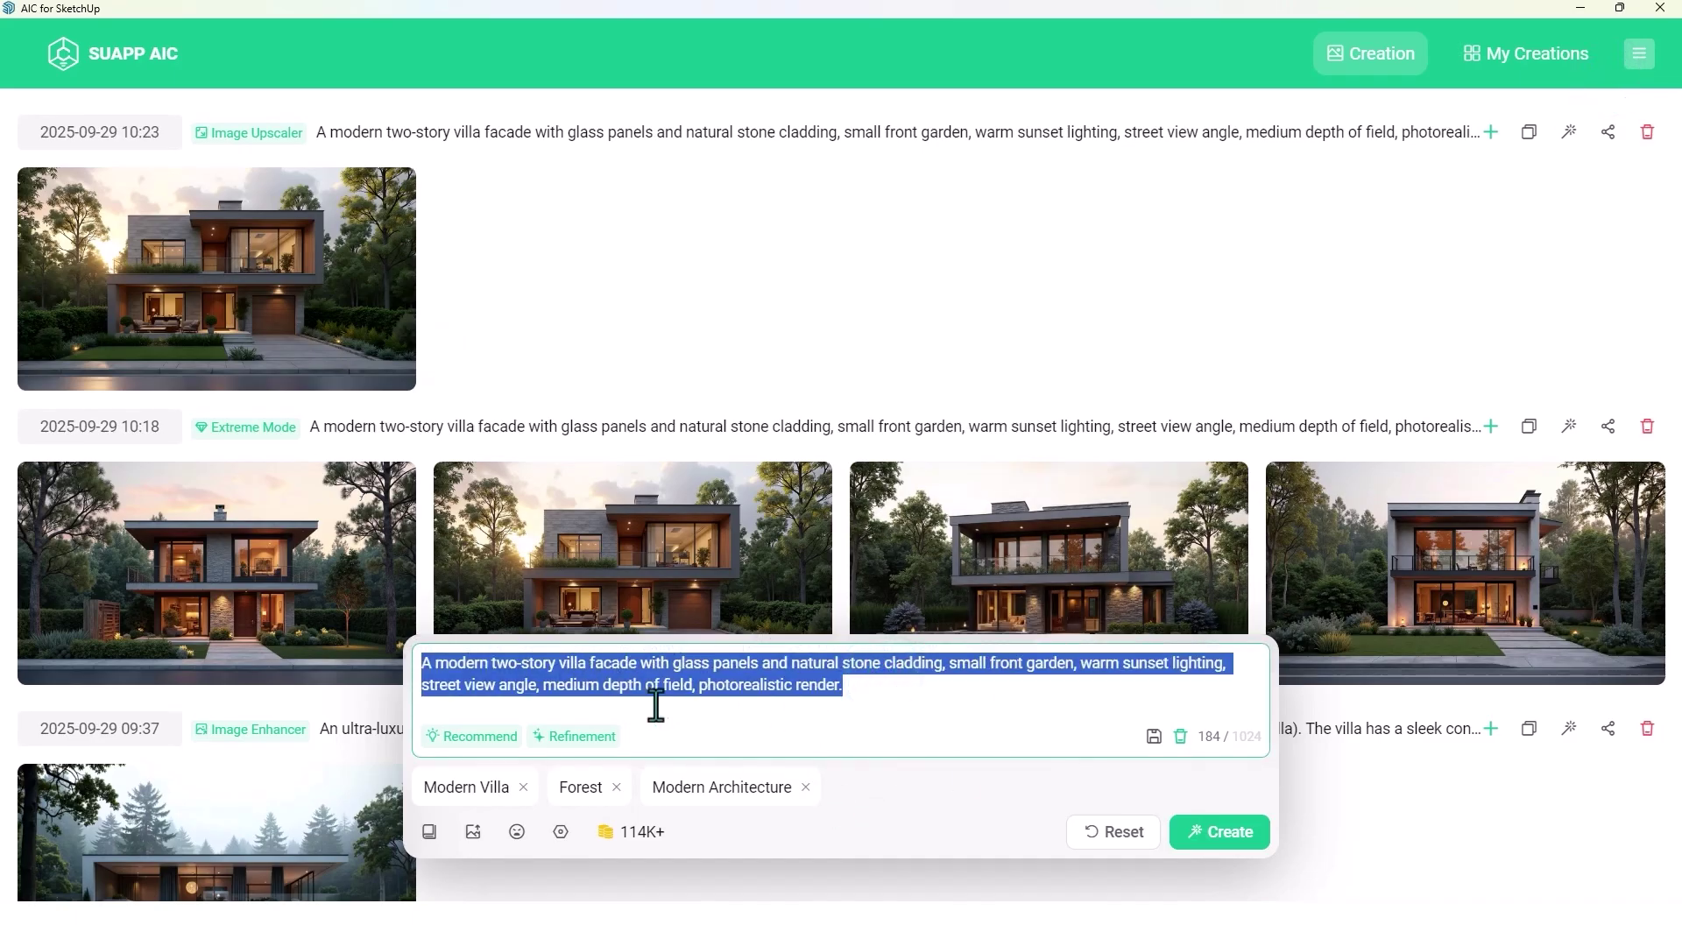
pyautogui.write('An ultra-luxurious modern two-story villa set inside a dense forest, positioned elegantly beside a clean, well-paved road (not overlapping the villa). The villa has a sleek contemporary architectural design with expansive floor-to-ceiling glass windows, minimalist yet luxurious facade materials such as white concrete, natural stone, and black steel accents. A stunning swimming pool lies directly in front of the villa, reflecting the building and soft ambient lights. Through the wide glass windows, the interior design is visible, glowing warmly with modern chandeliers and elegant ambient lighting. Curtains are partially drawn, adding realism and depth. The surrounding forest trees rise taller than the villa, fully embracing it, while soft morning mist drifts across the scene, creating a cinematic, atmospheric mood. The entire composition should feel ultra-detailed, photorealistic, with a sense of exclusivity and refined luxury lifestyle.')
pyautogui.moveTo(412, 591); pyautogui.dragTo(1121, 762)
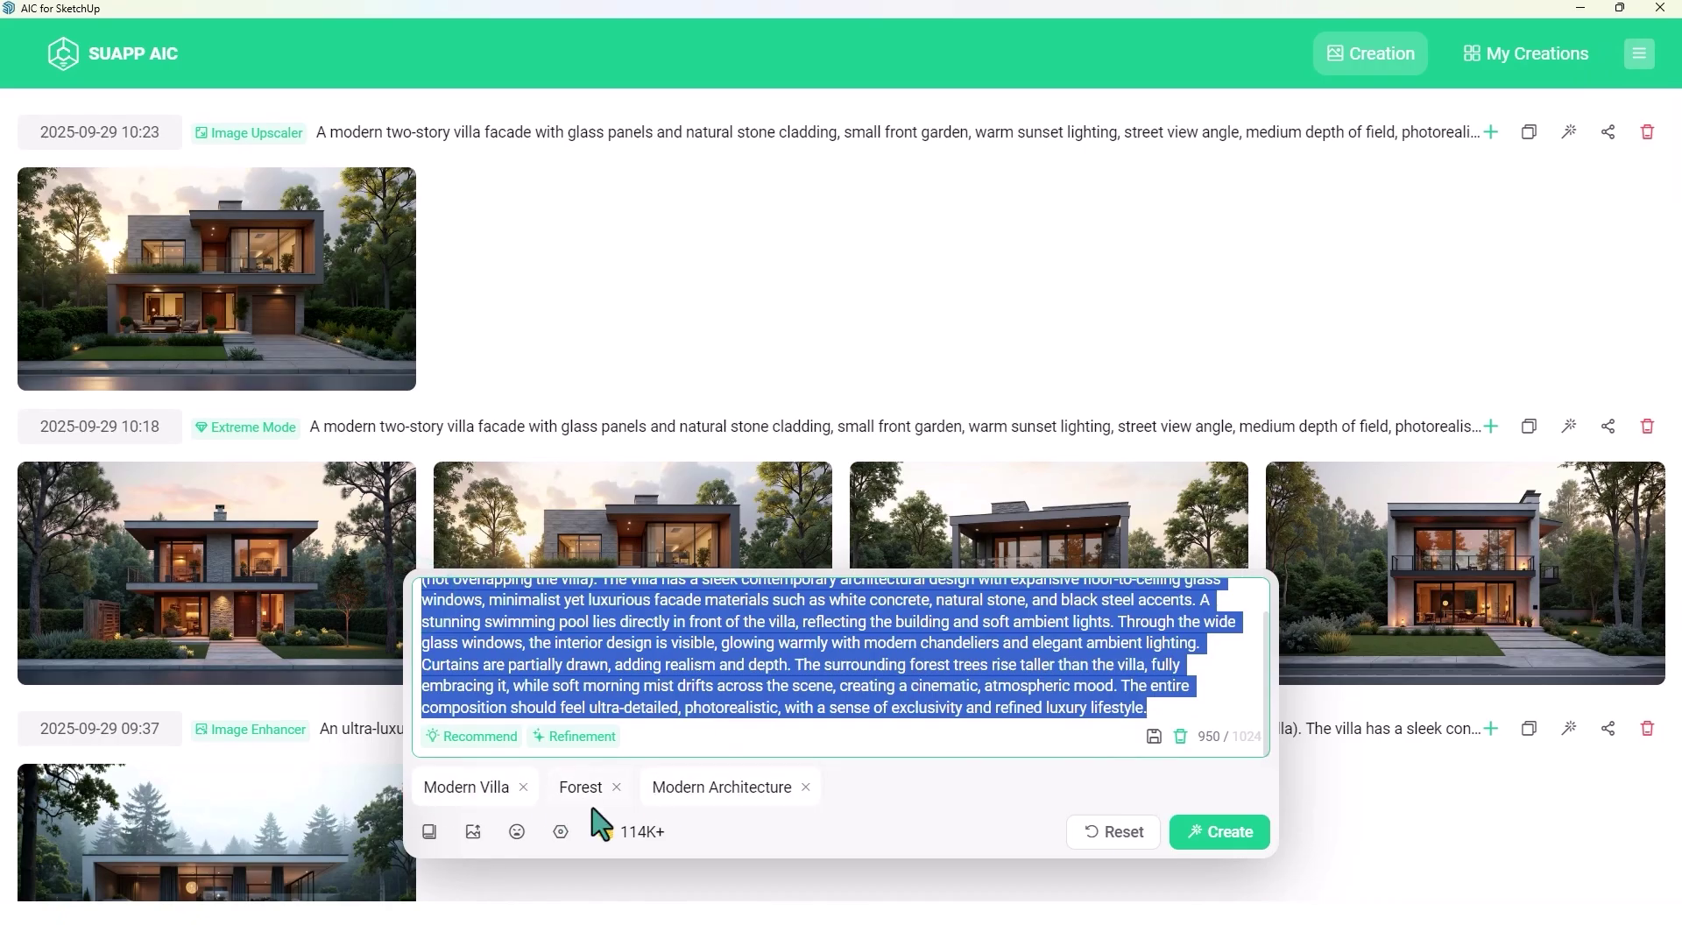
pyautogui.click(1241, 847)
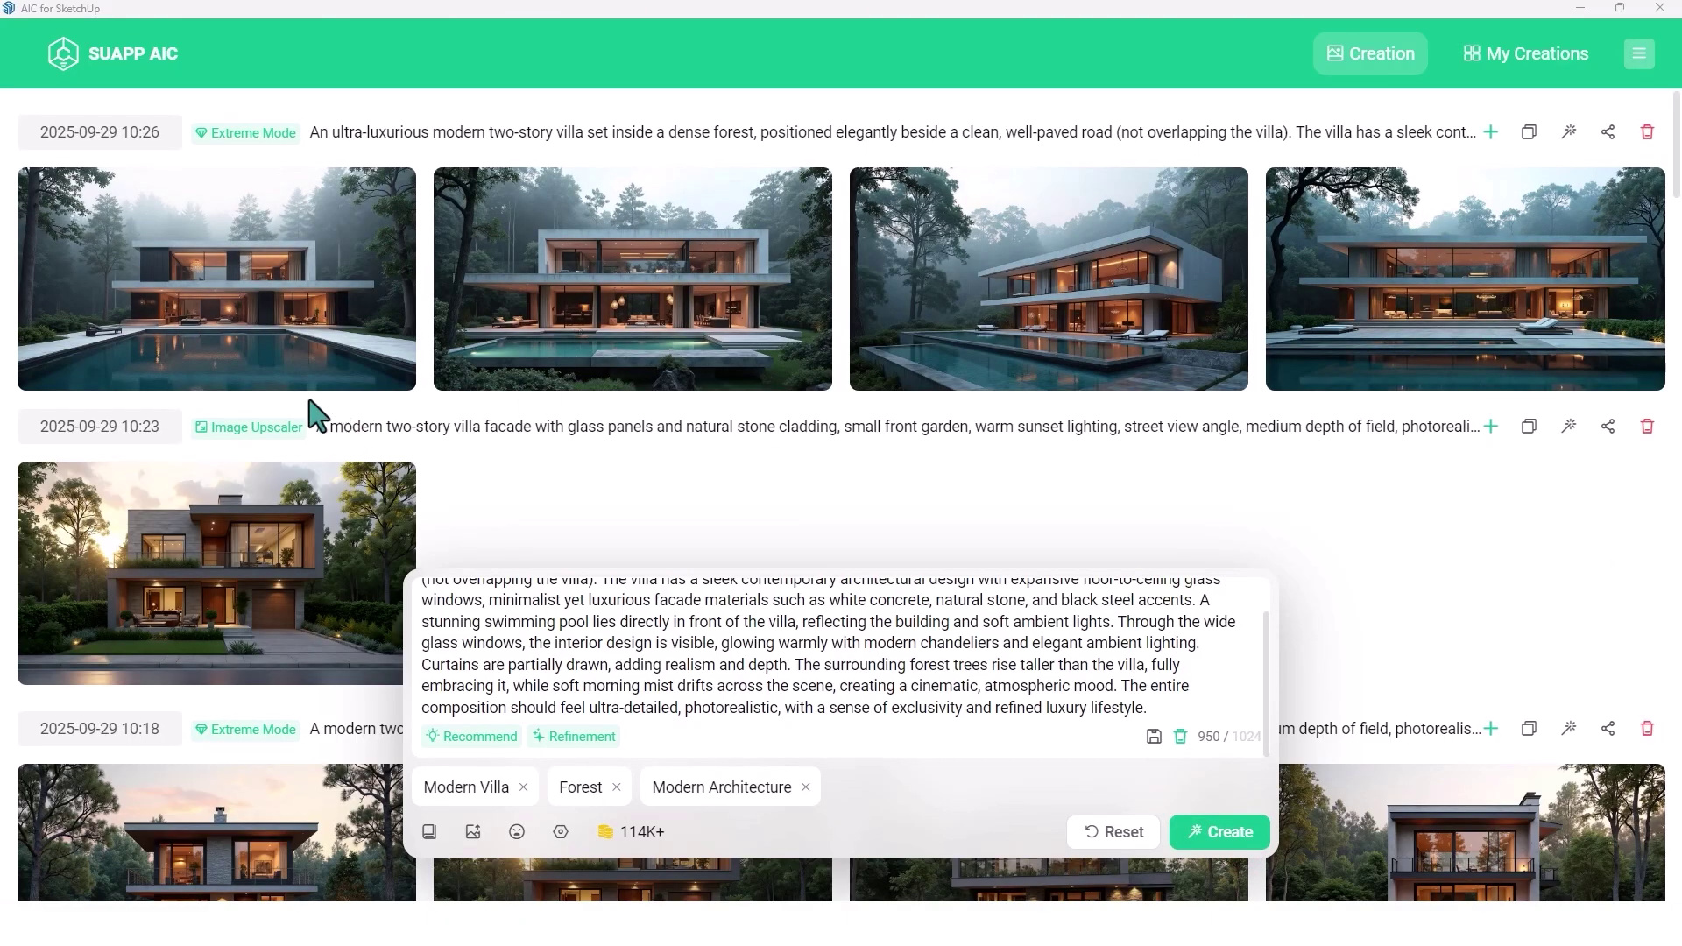
# Open the first misty forest villa image at full size, compare it with the others in its set, and close the view
pyautogui.click(159, 271)
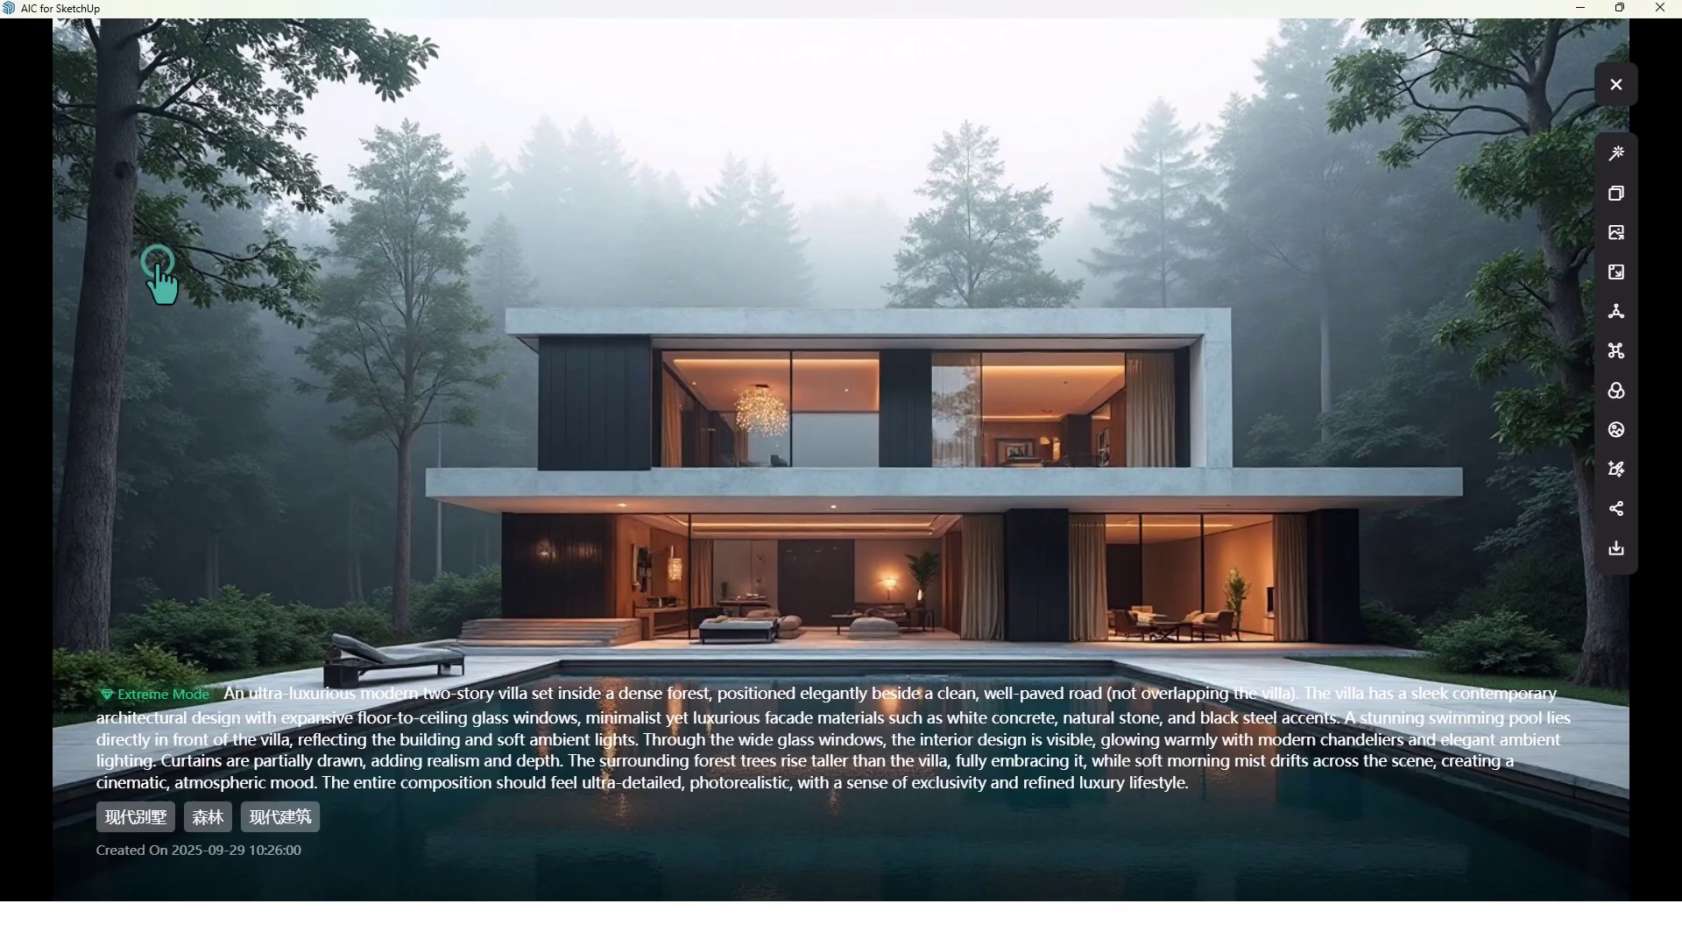
pyautogui.press('Right')
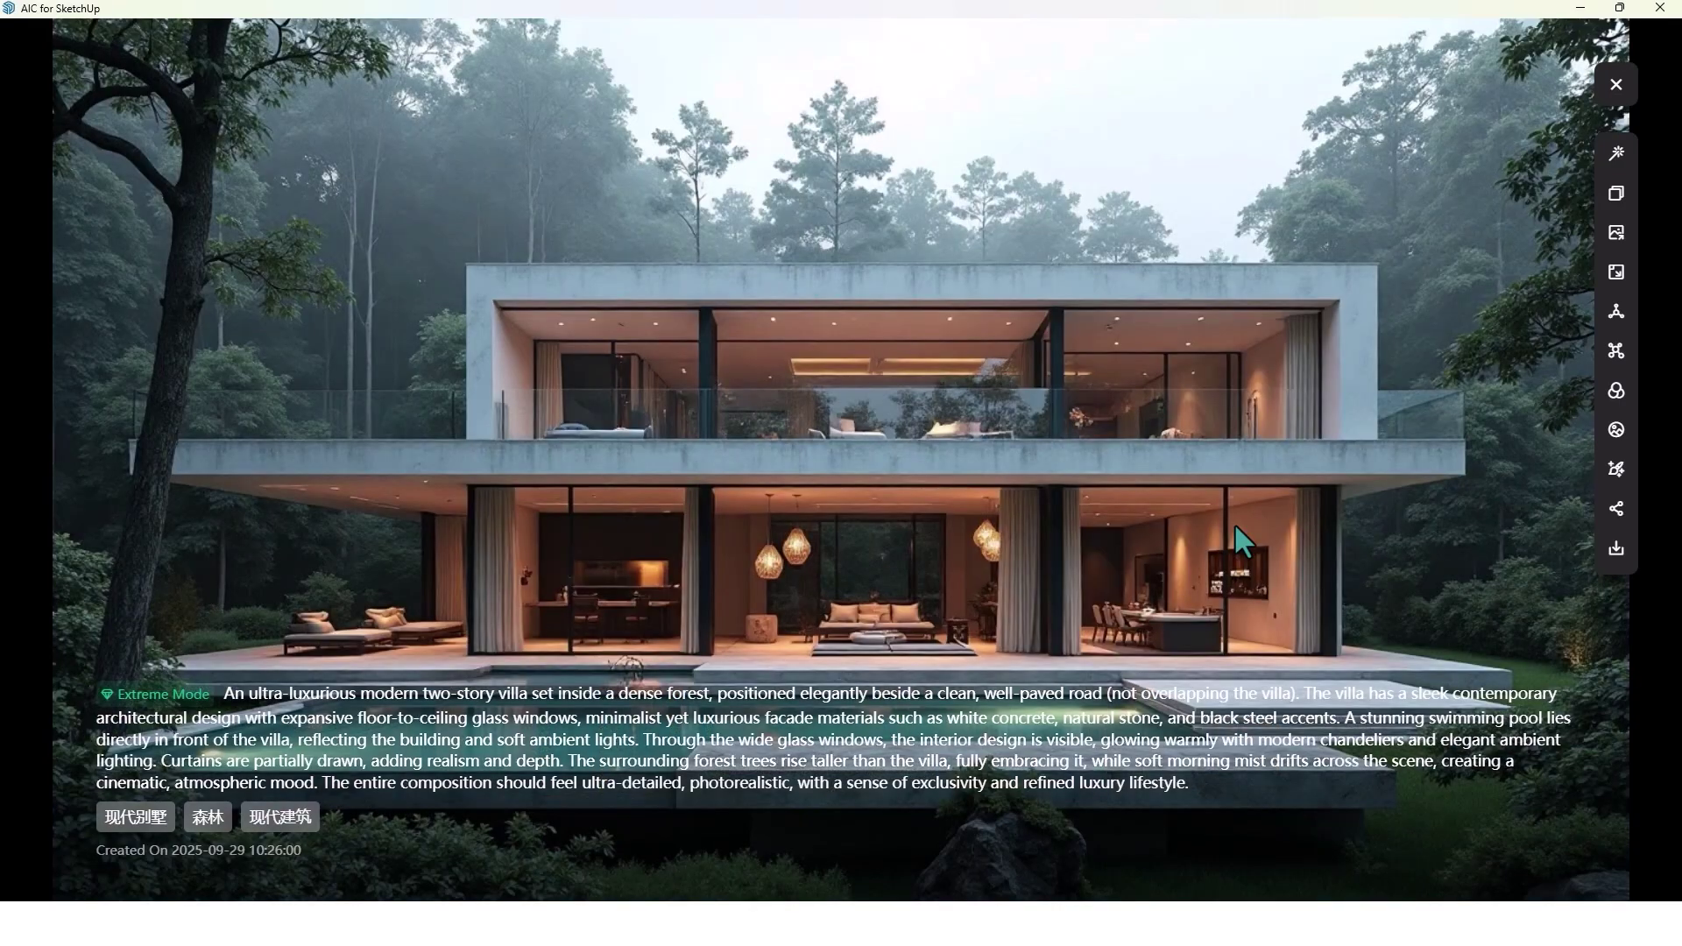
pyautogui.press('Right')
pyautogui.press('Right')
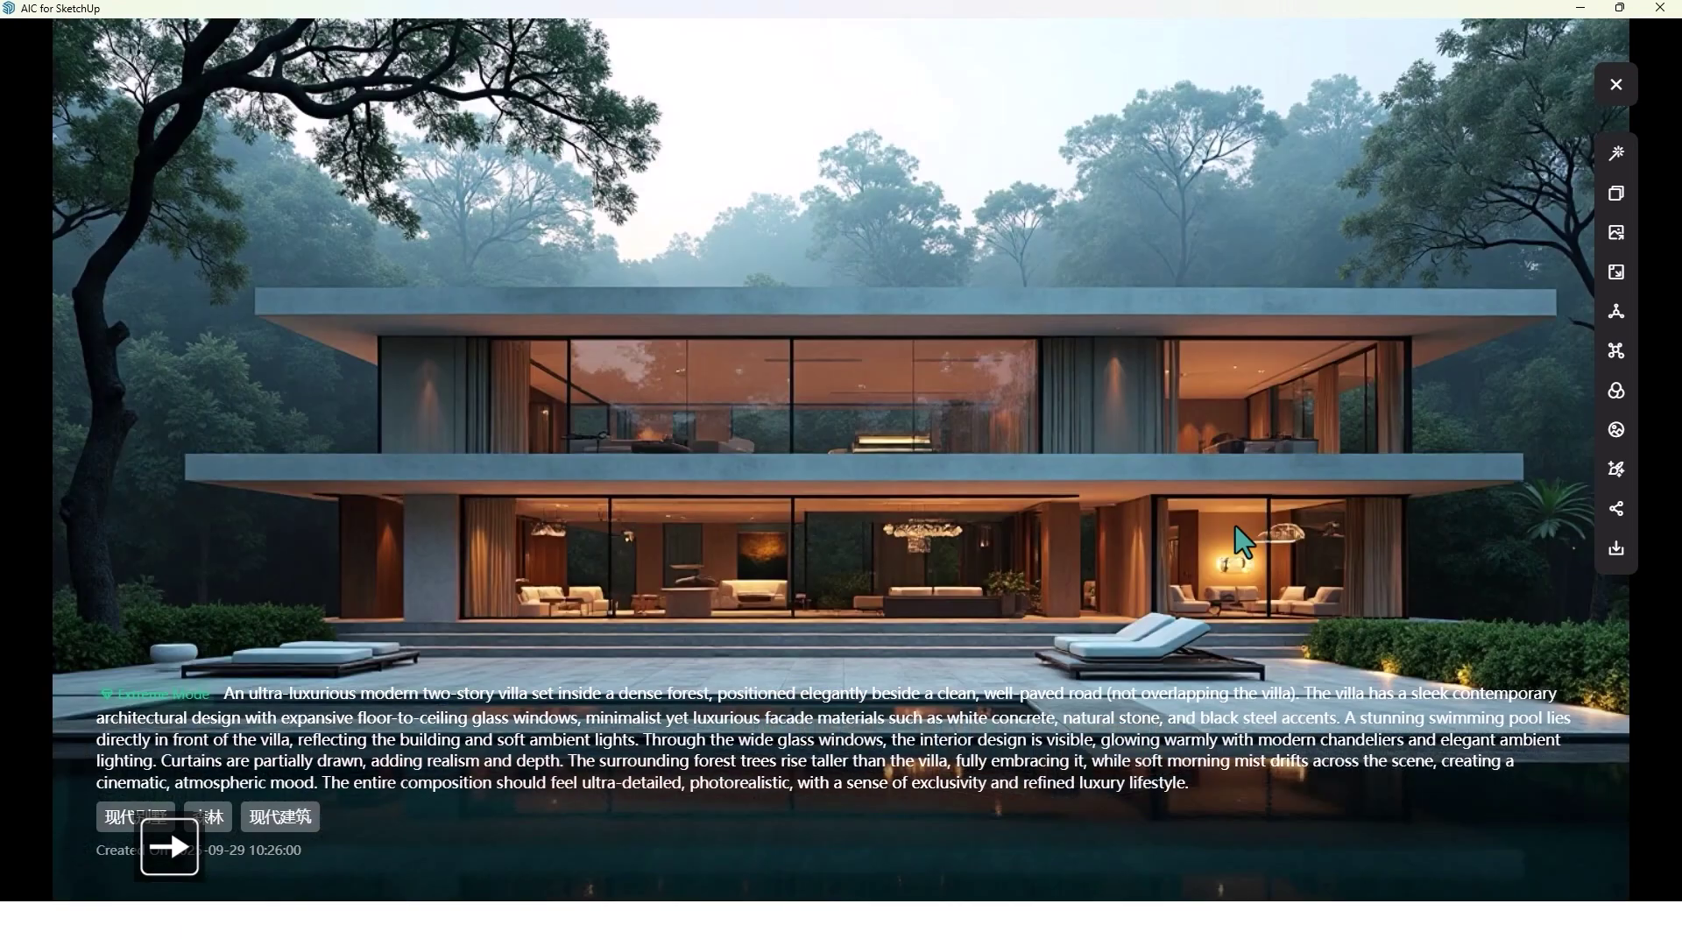
pyautogui.press('Left')
pyautogui.press('Left')
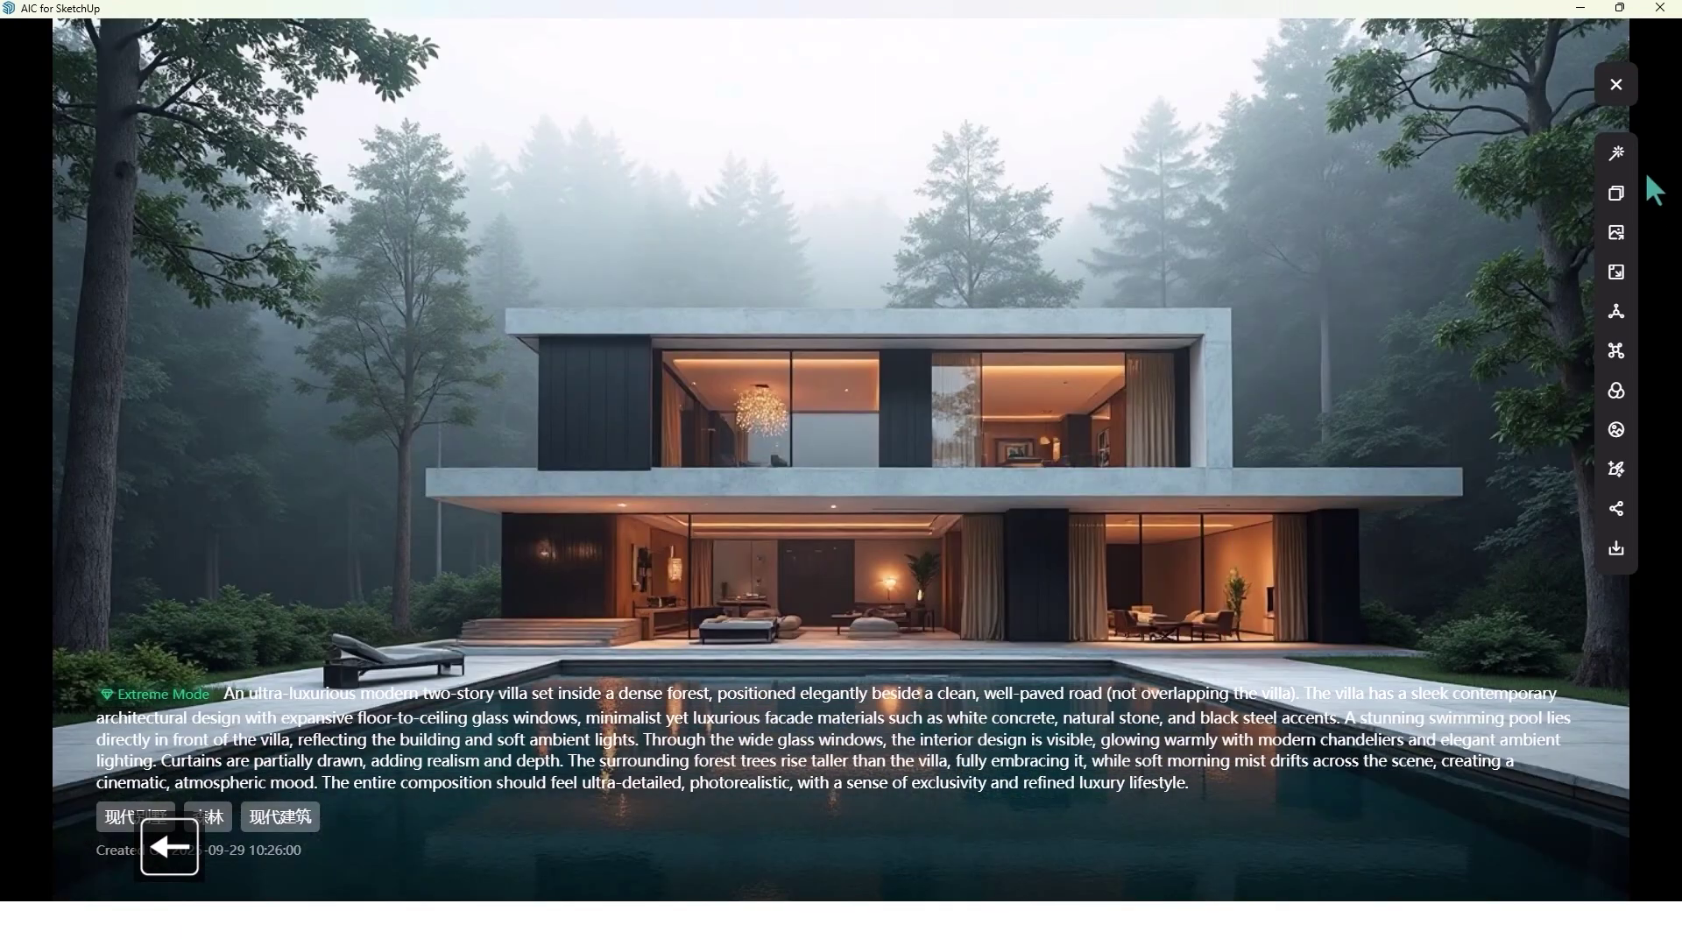
pyautogui.click(1616, 84)
# Add the image atmosphere presets Summer for the season and Noon for the time
pyautogui.click(428, 833)
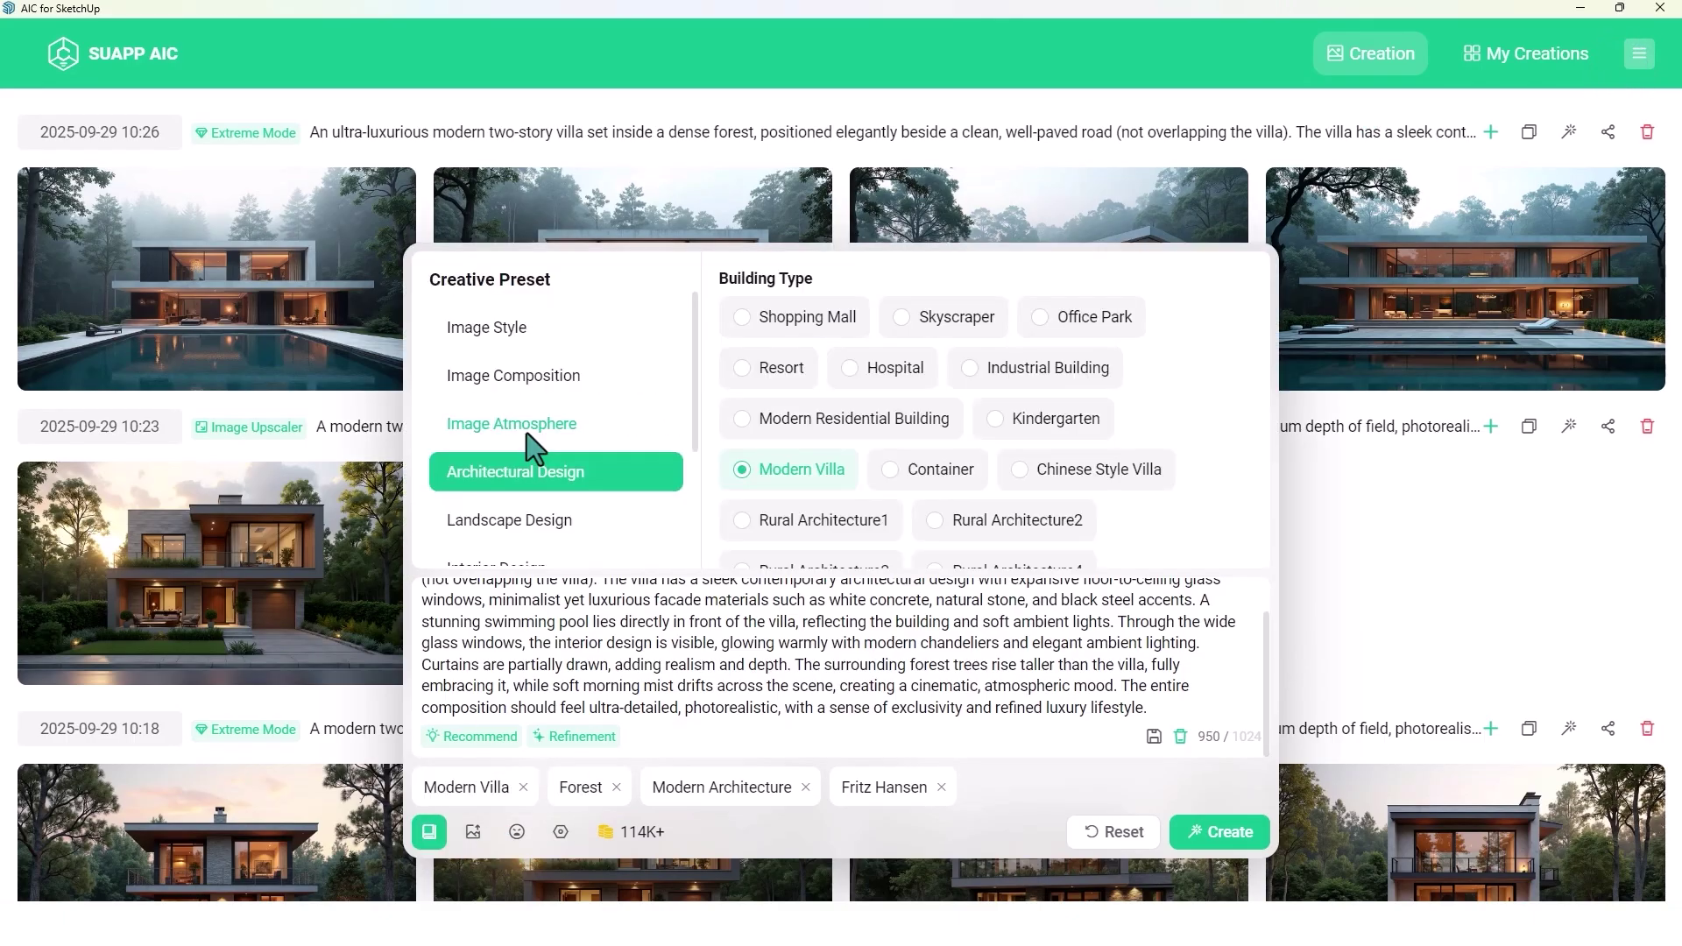
pyautogui.click(526, 429)
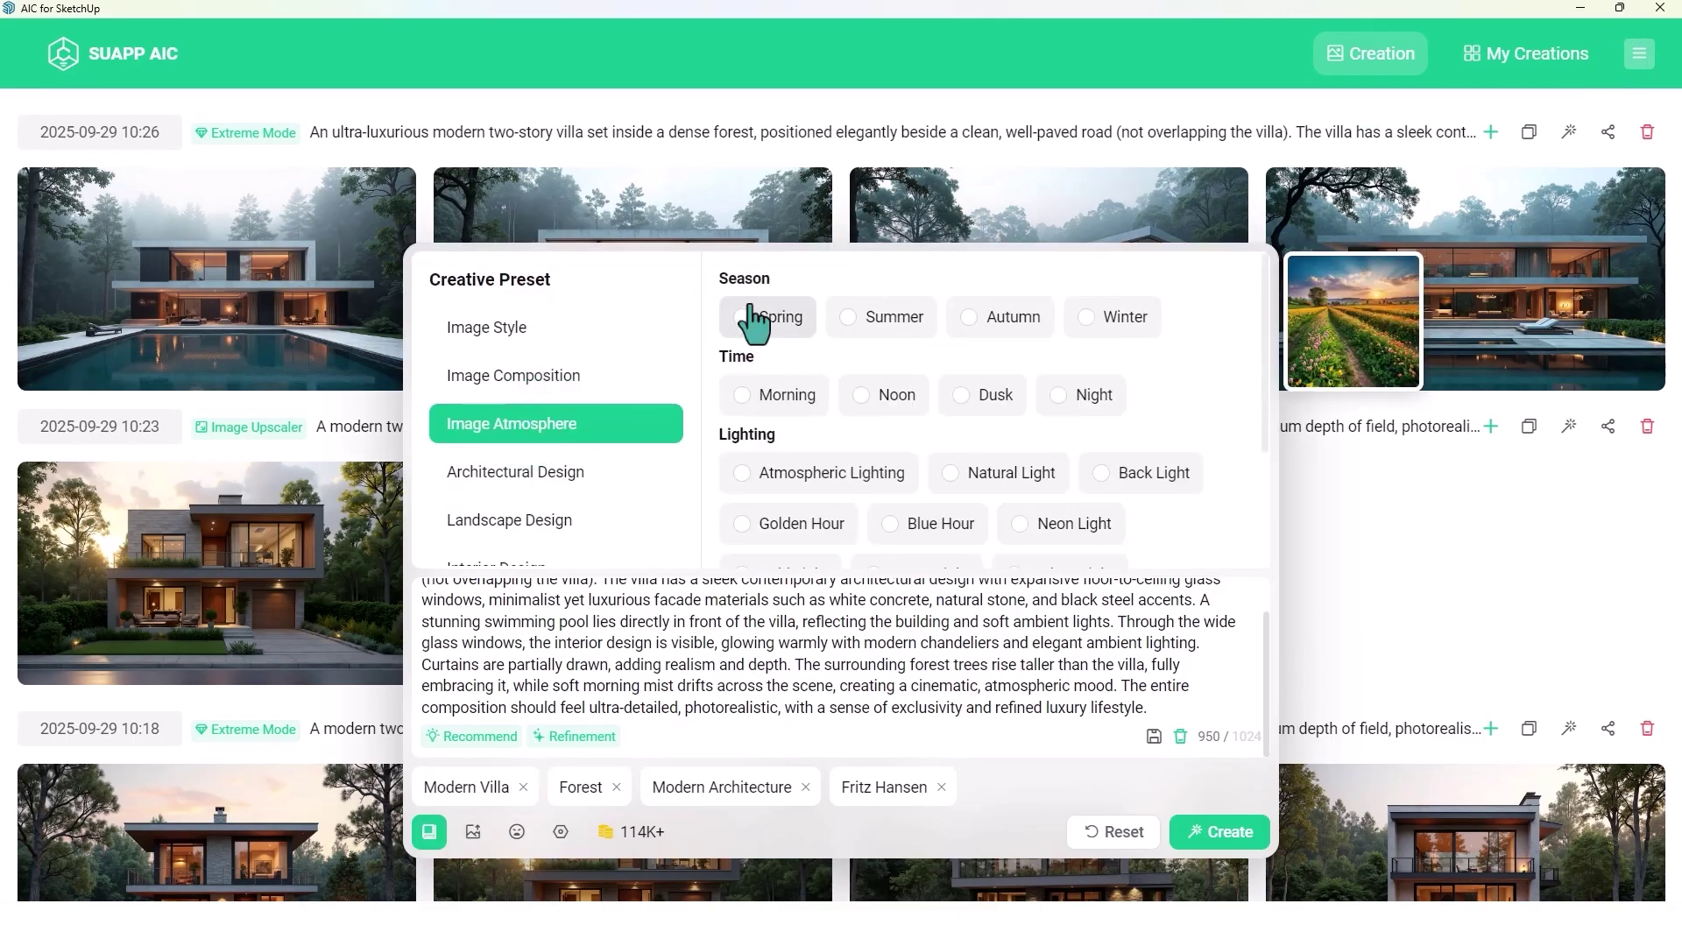
pyautogui.moveTo(839, 326)
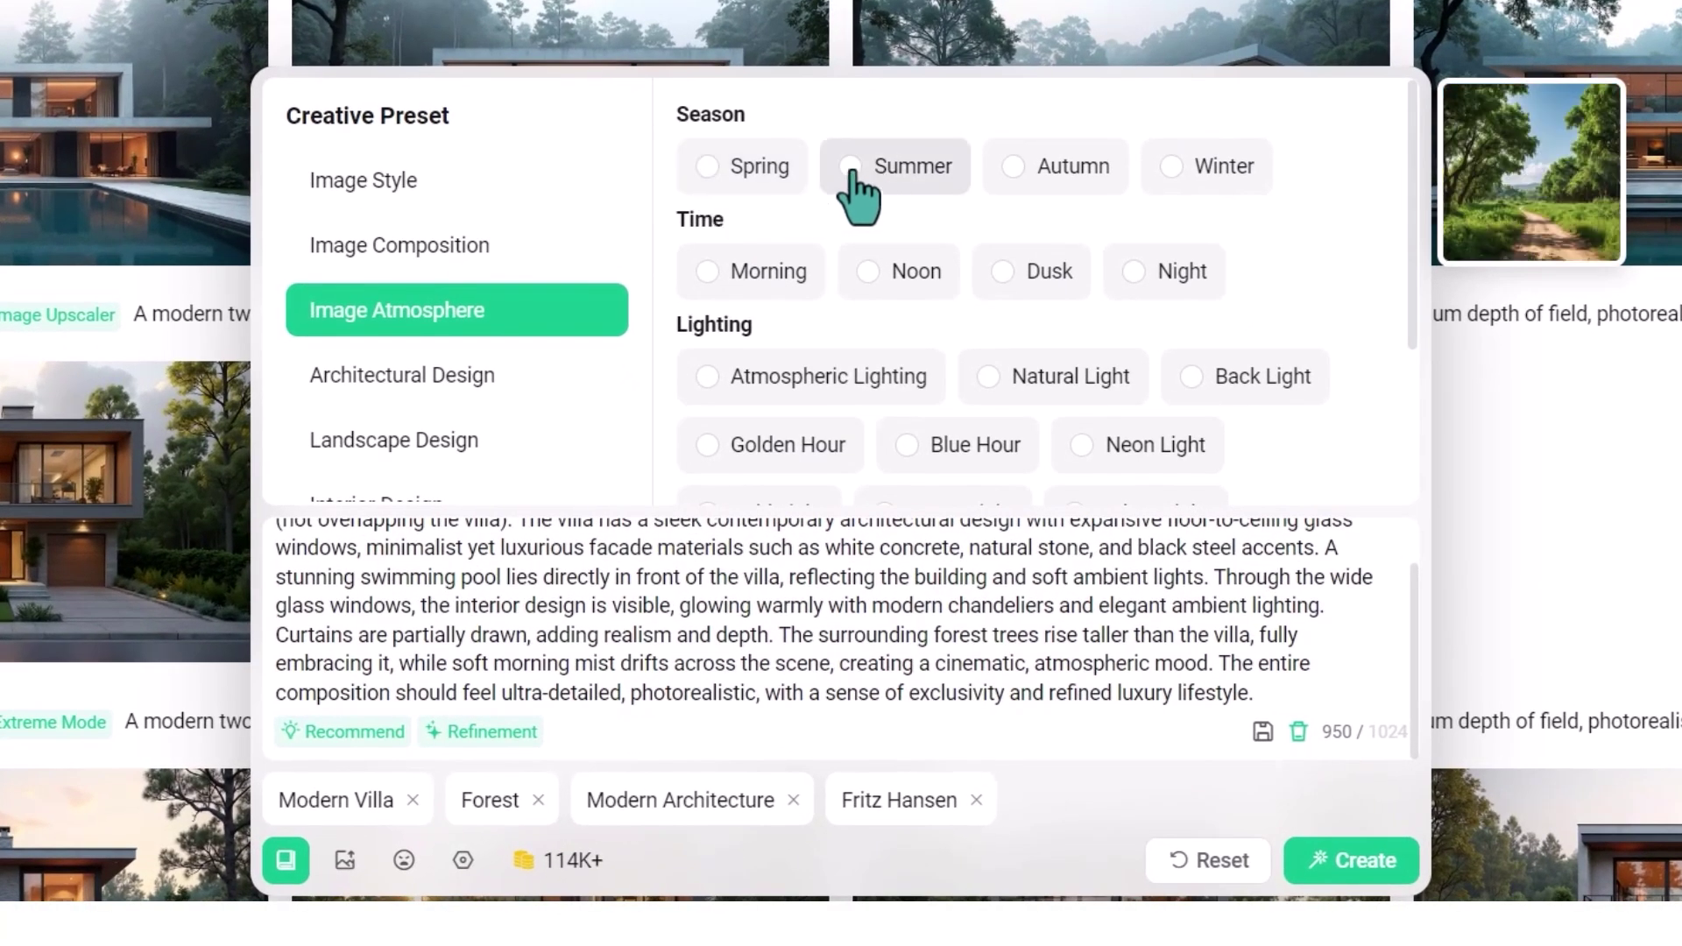
pyautogui.click(843, 230)
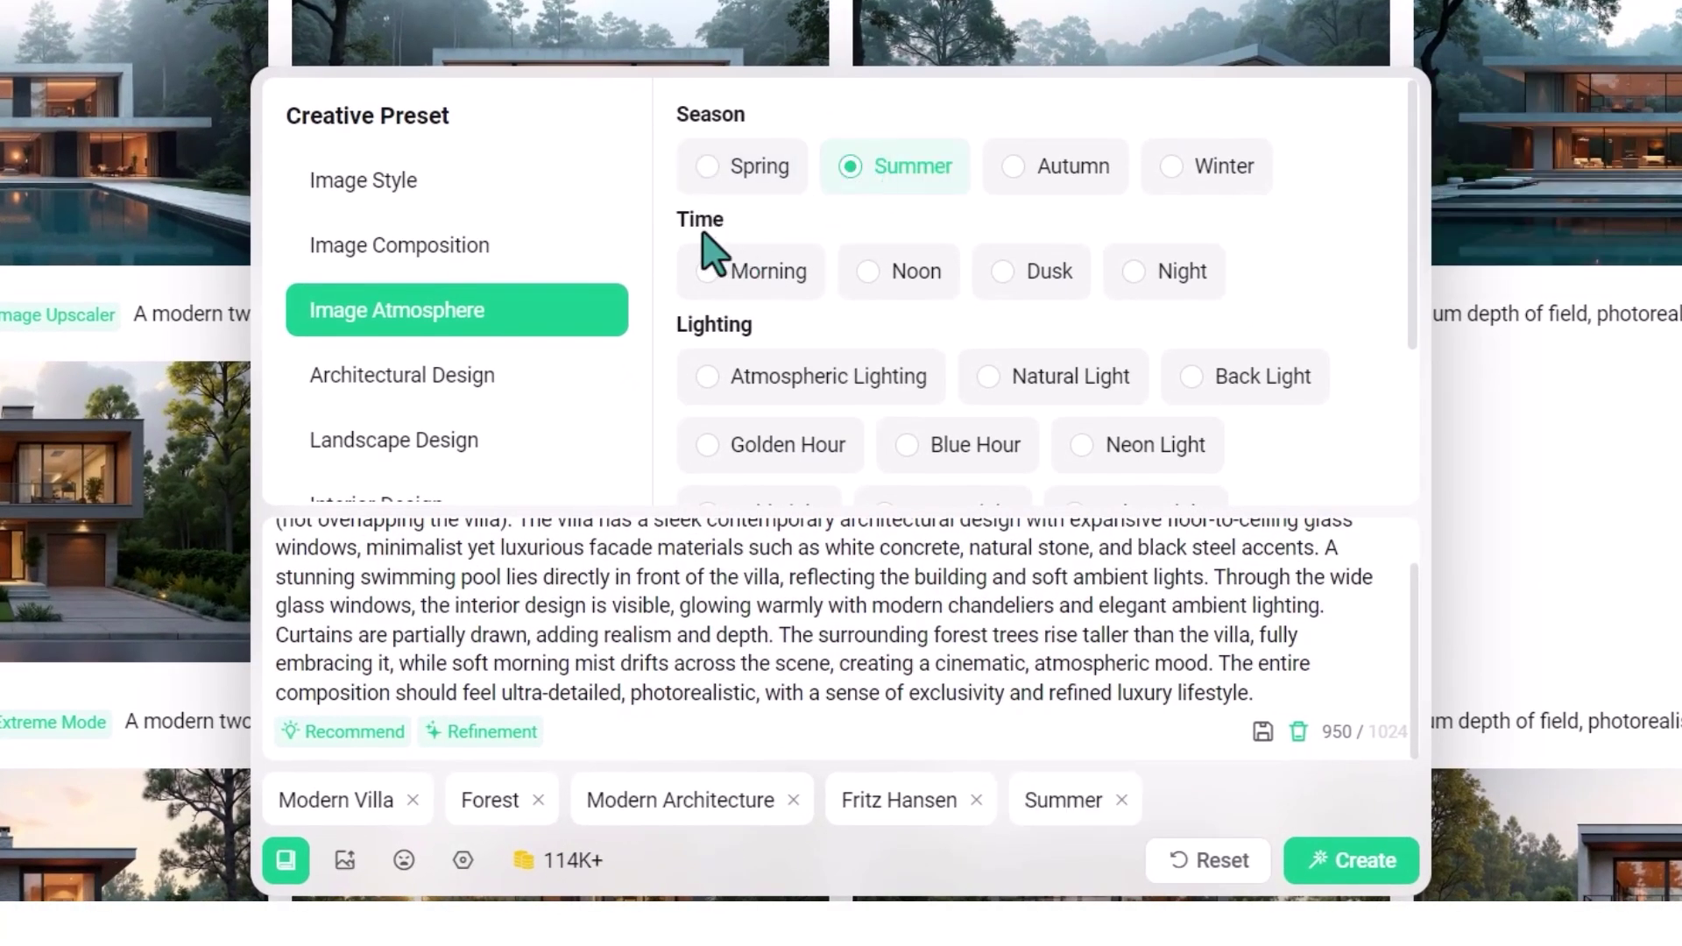
pyautogui.moveTo(692, 279)
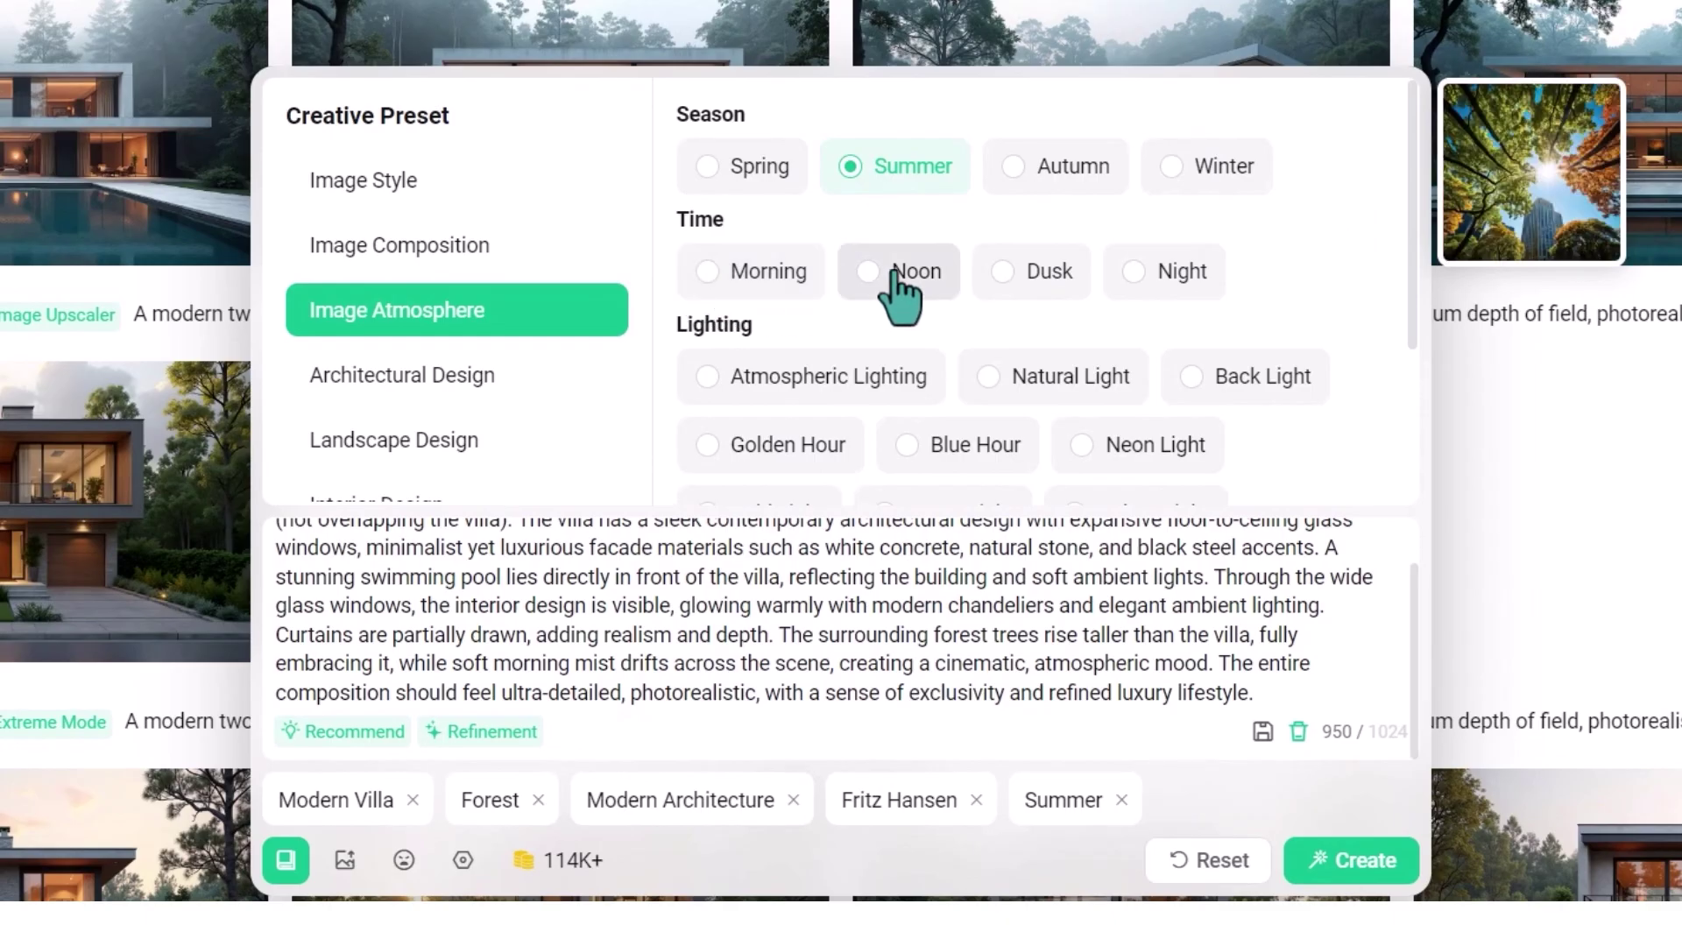
pyautogui.moveTo(1016, 276)
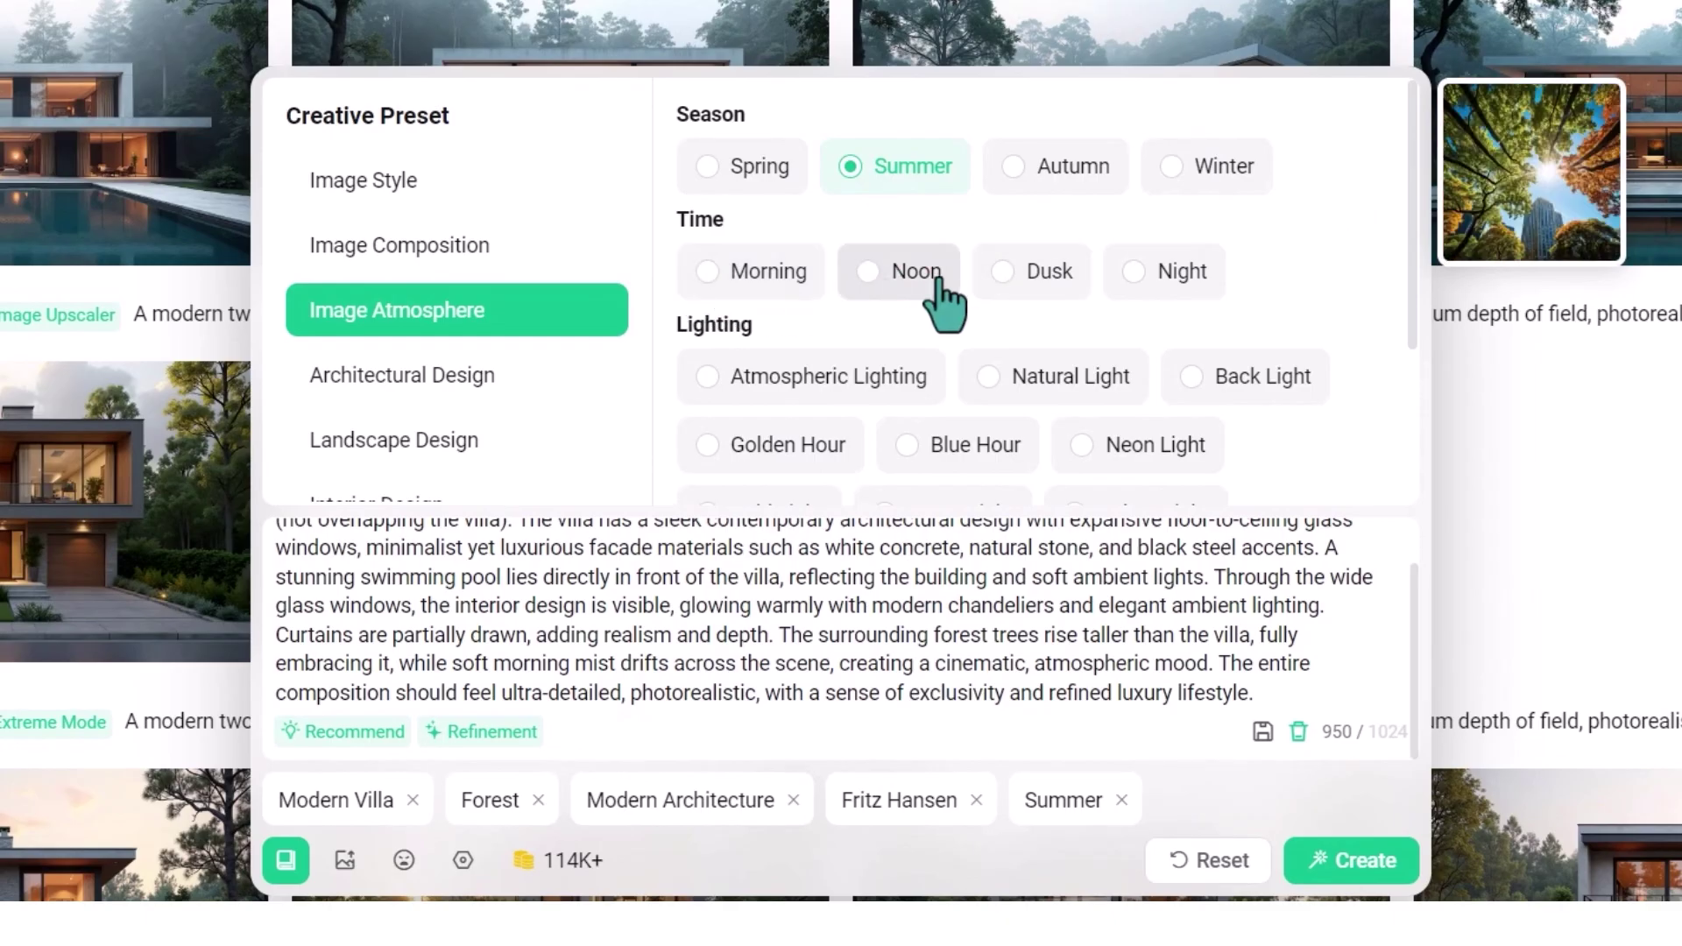
pyautogui.click(885, 272)
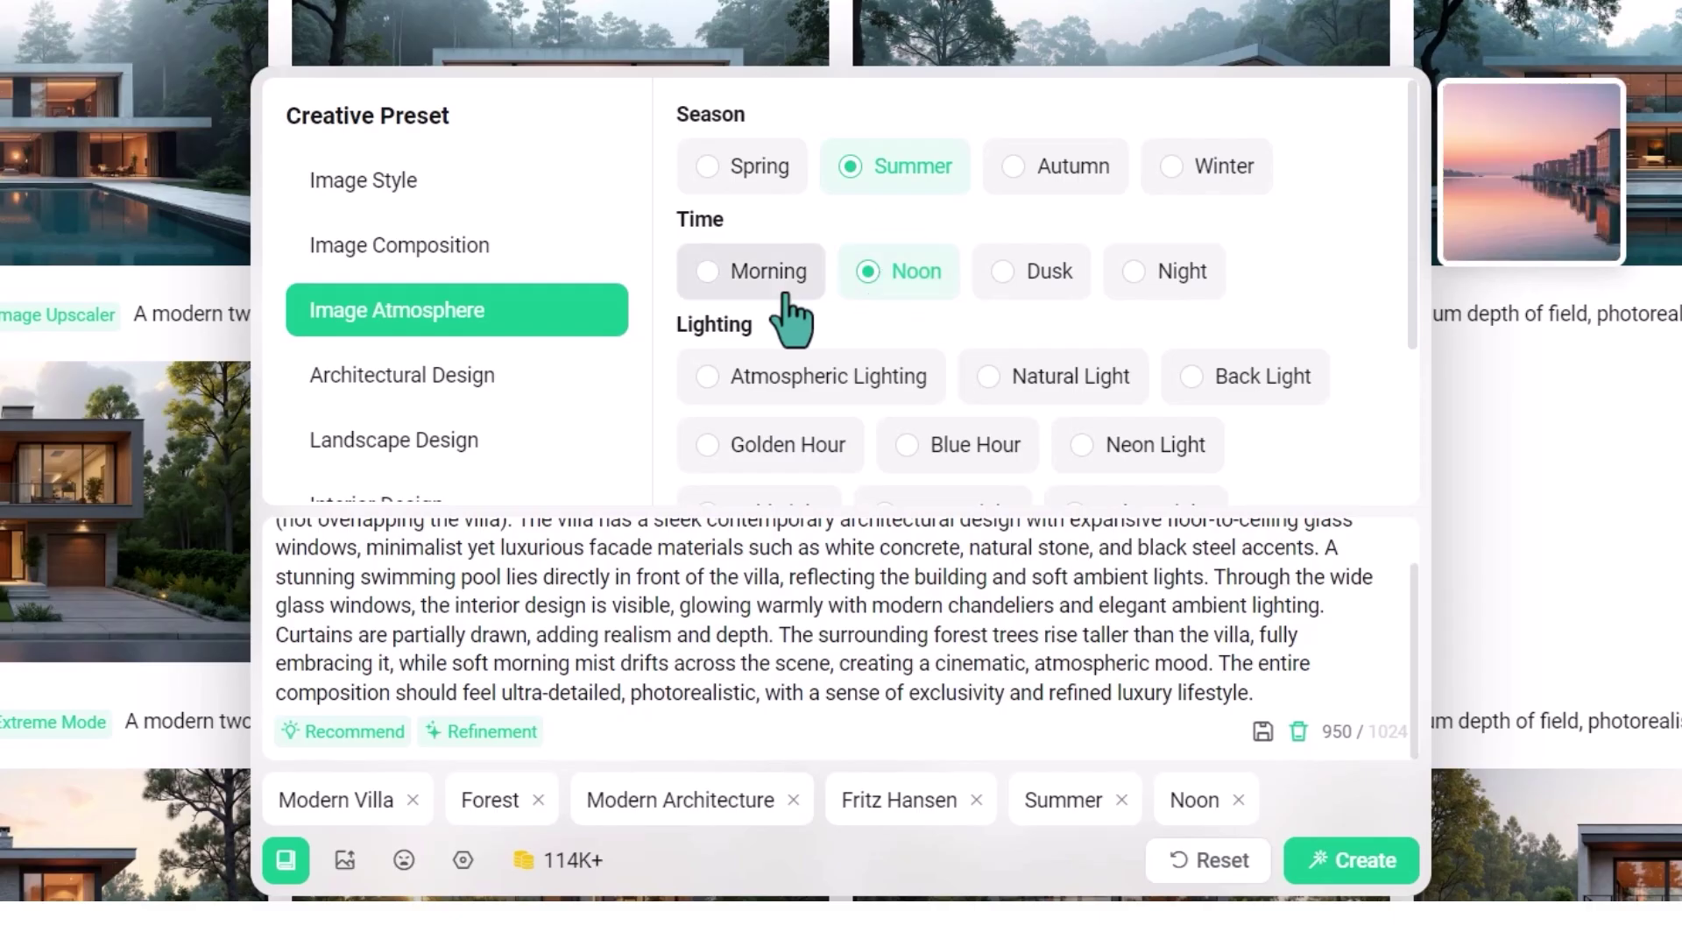
# Add the Warm Light preset as the lighting of the image atmosphere
pyautogui.moveTo(698, 378)
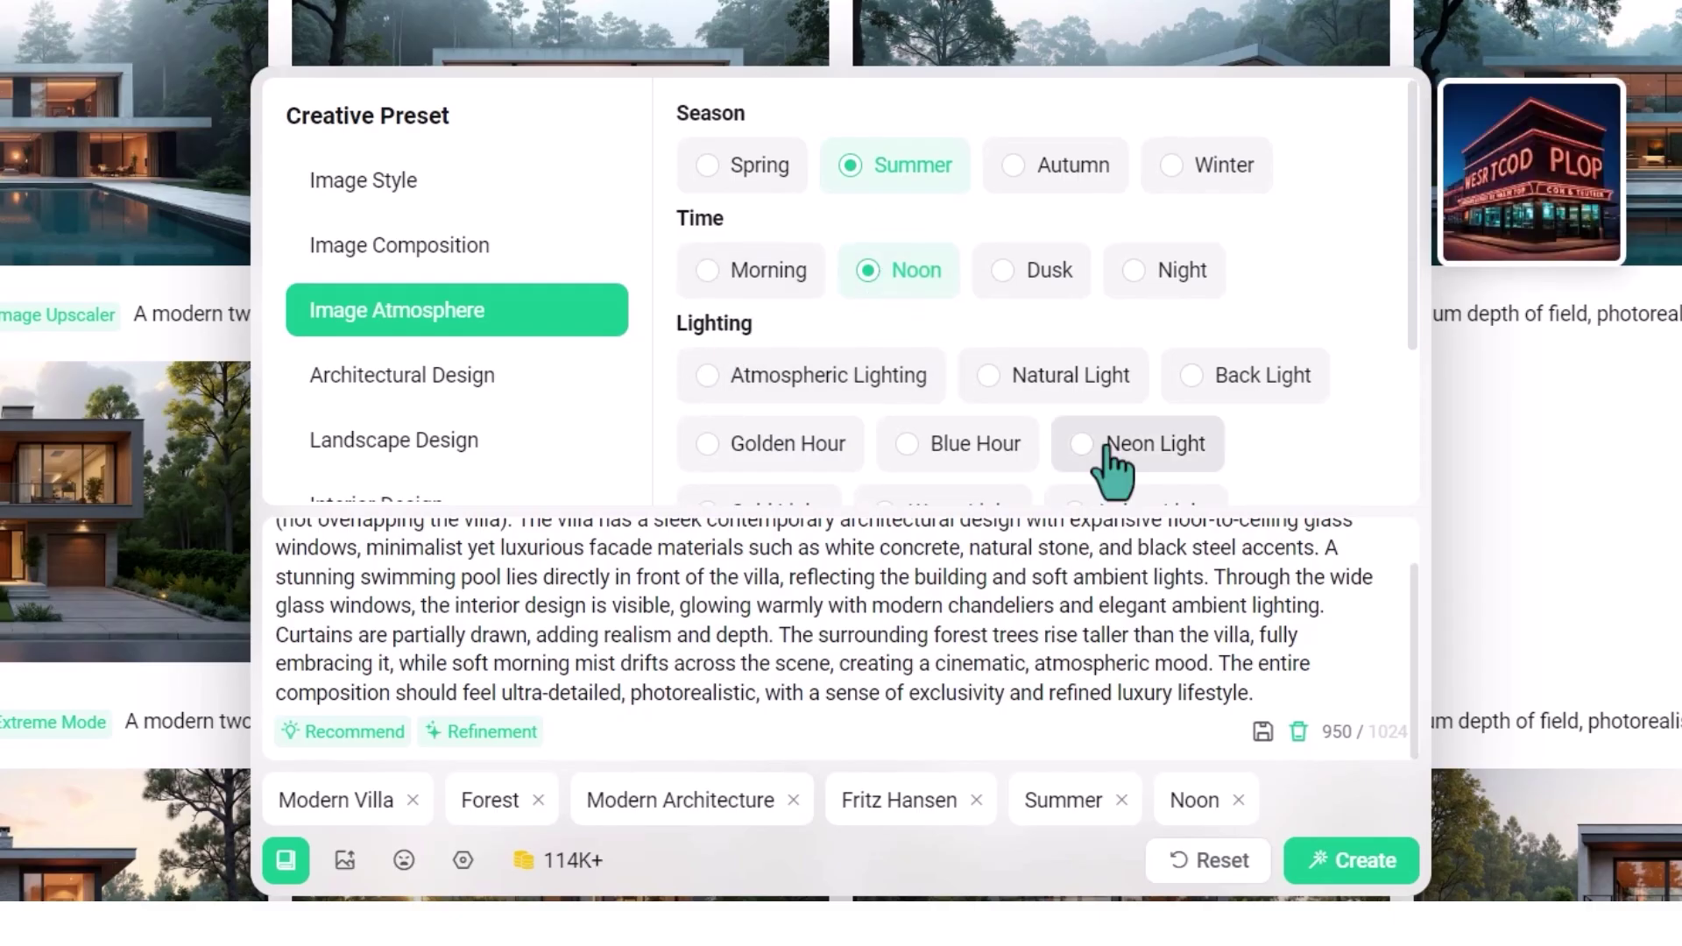
pyautogui.scroll(-3, 1107, 450)
pyautogui.moveTo(764, 235)
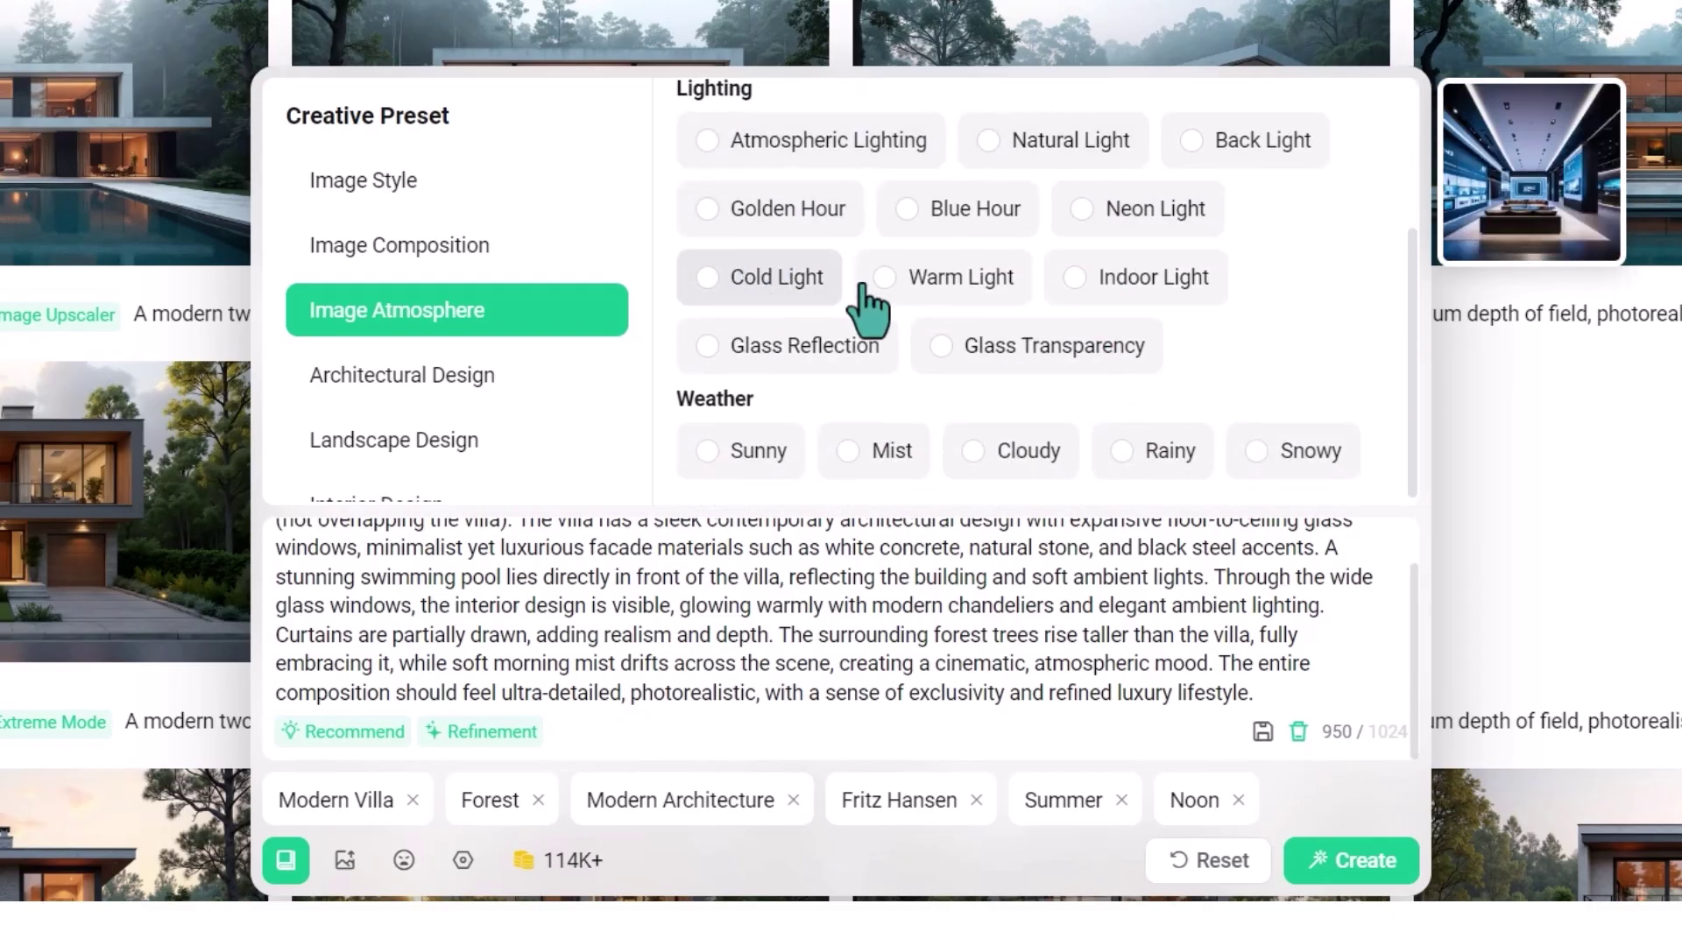
pyautogui.moveTo(907, 279)
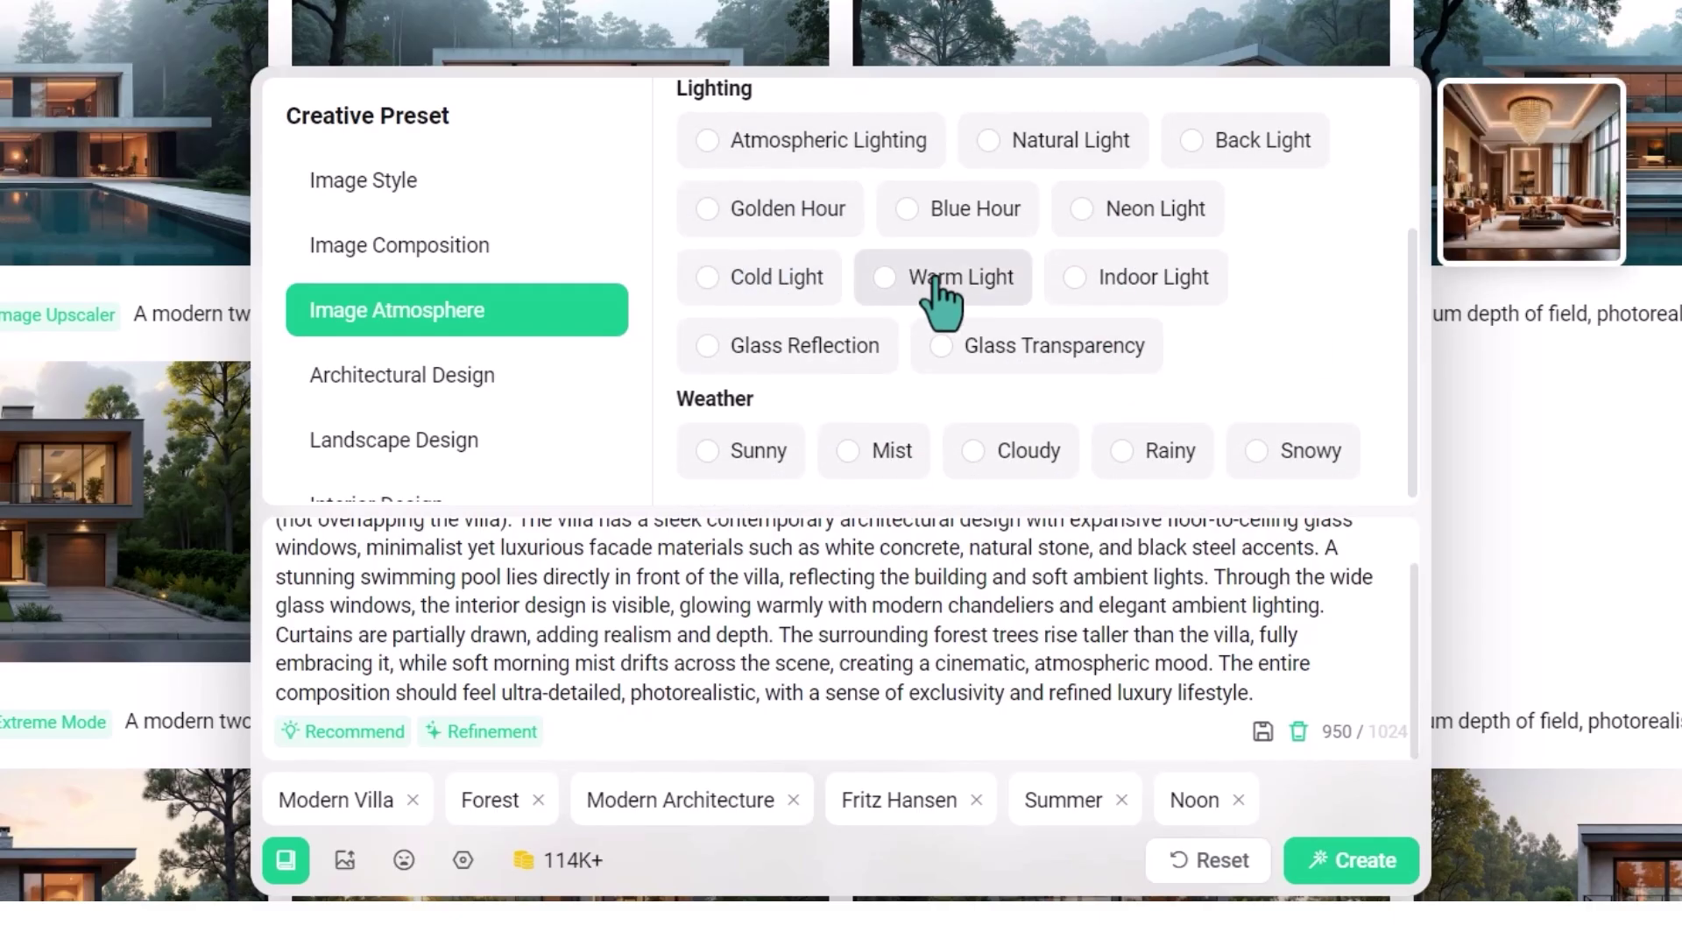
pyautogui.click(885, 277)
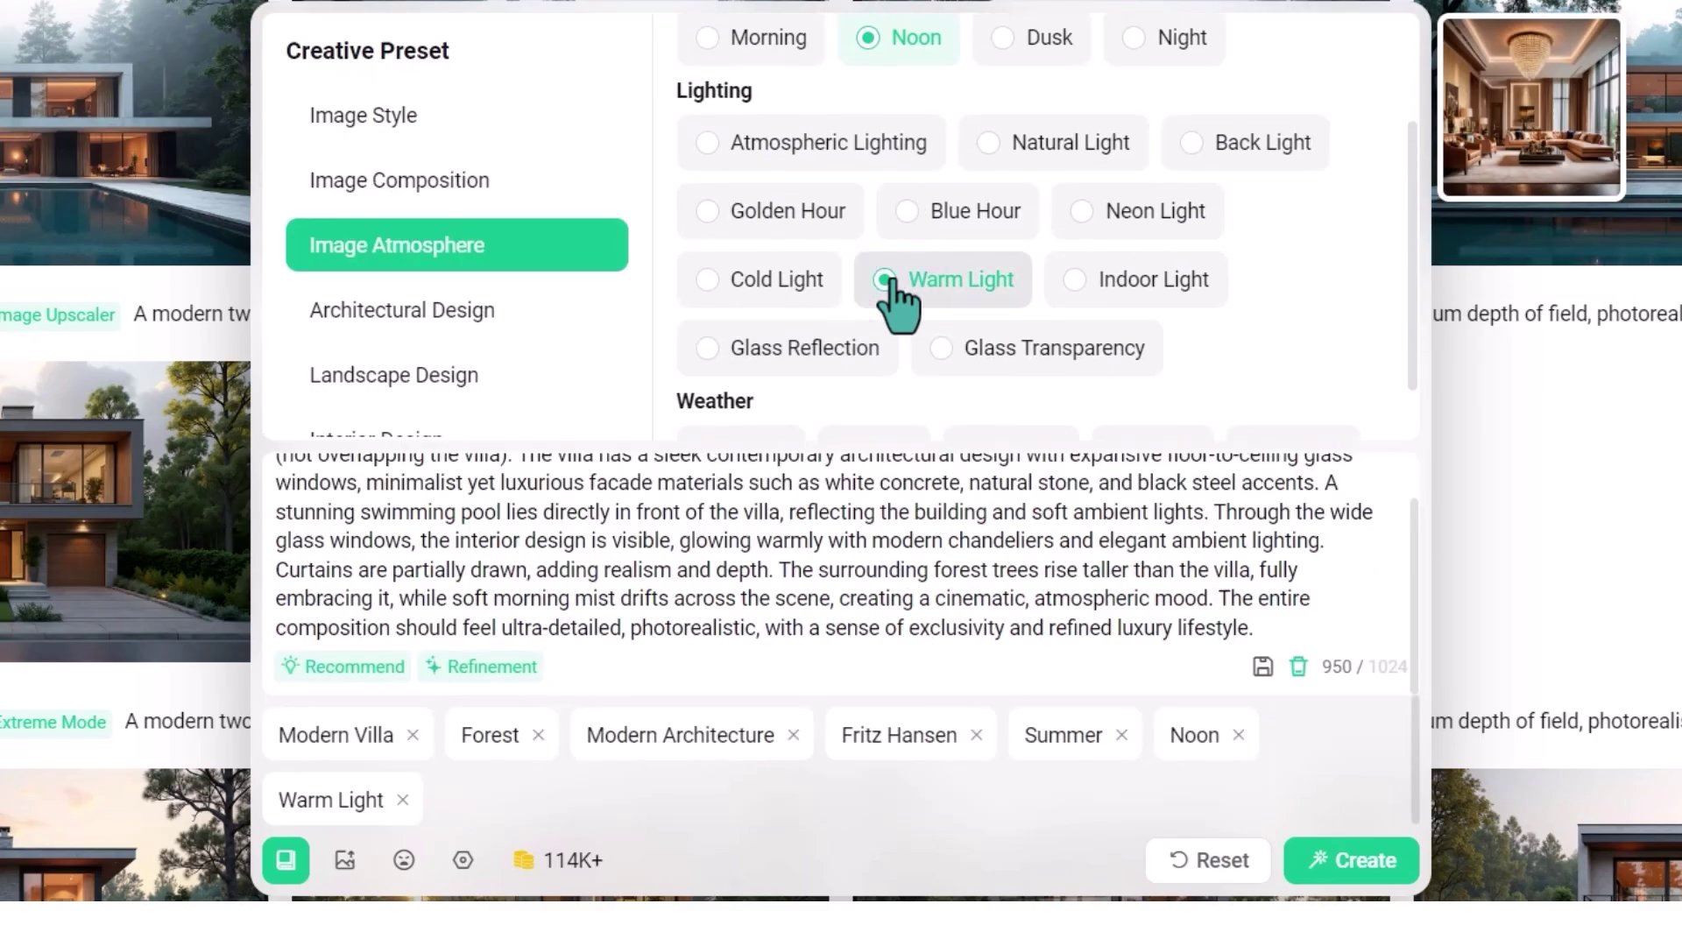
# Add the Sunny weather preset to the image atmosphere
pyautogui.scroll(-1, 750, 354)
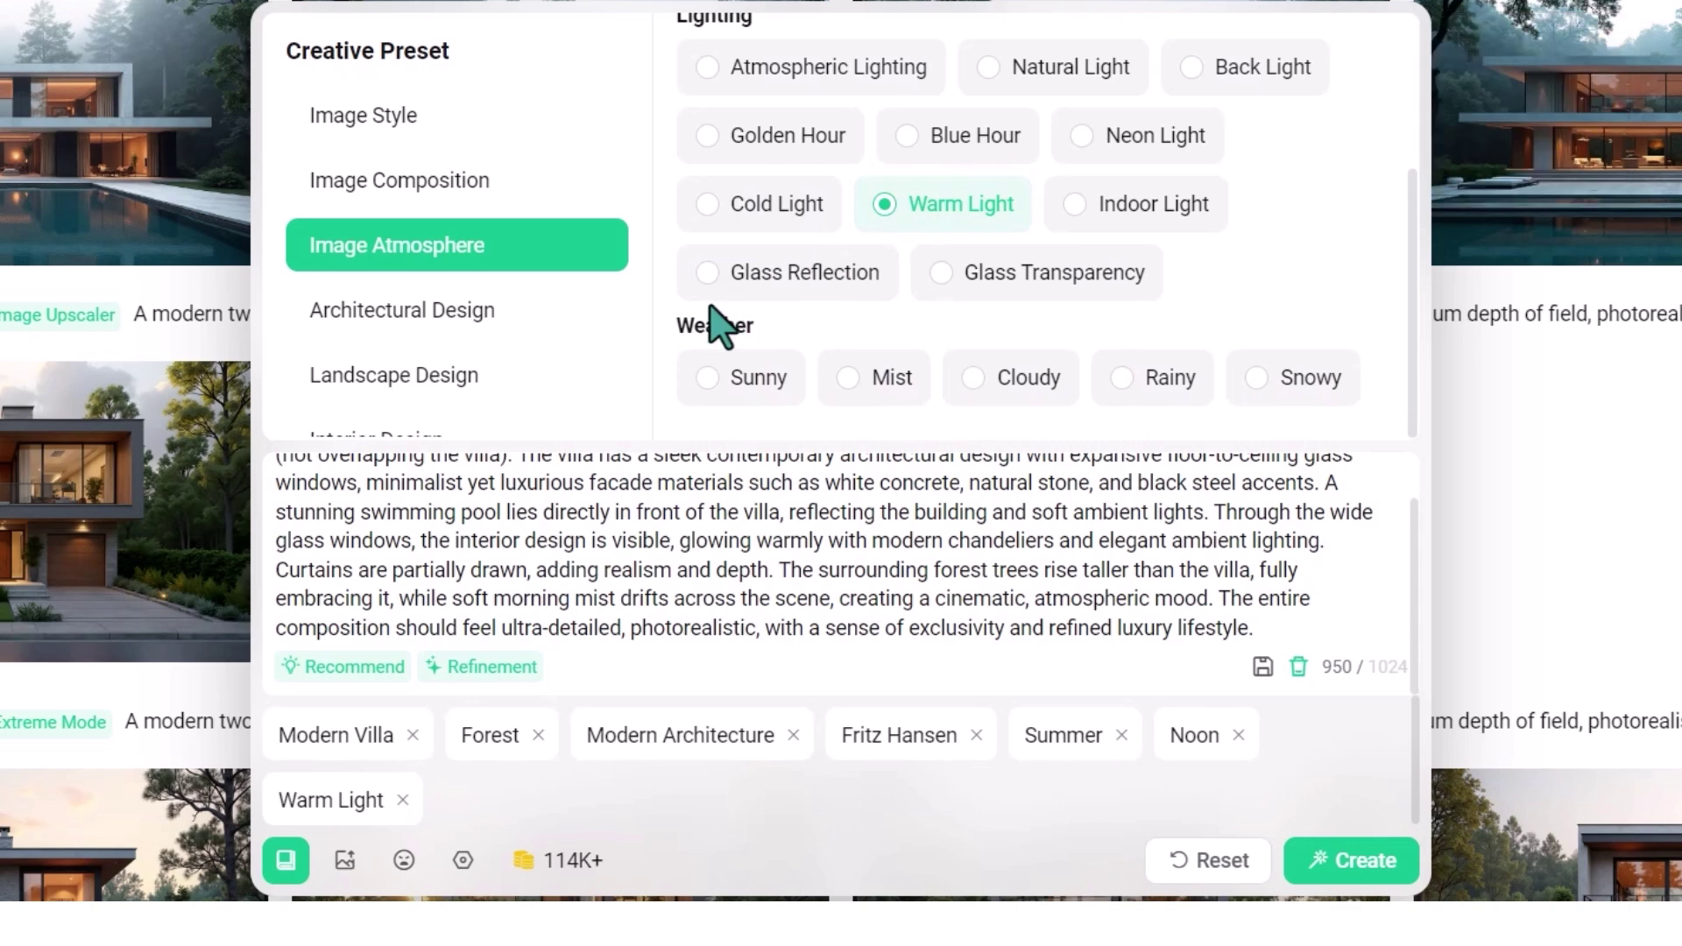
pyautogui.moveTo(855, 388)
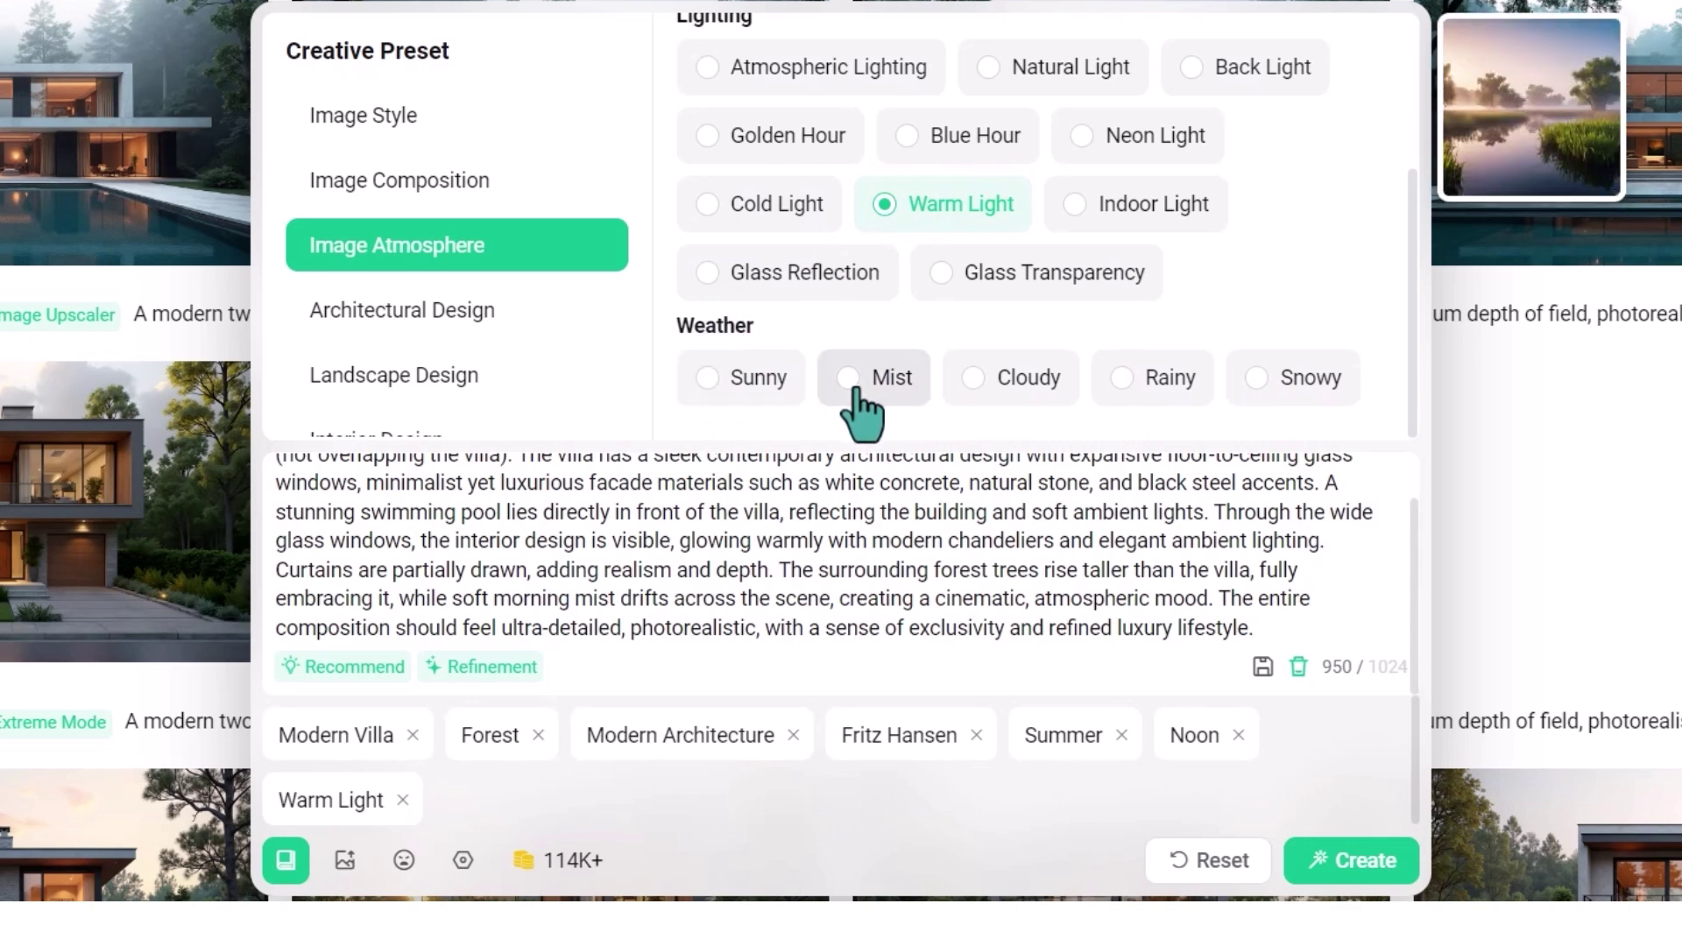
pyautogui.moveTo(997, 407)
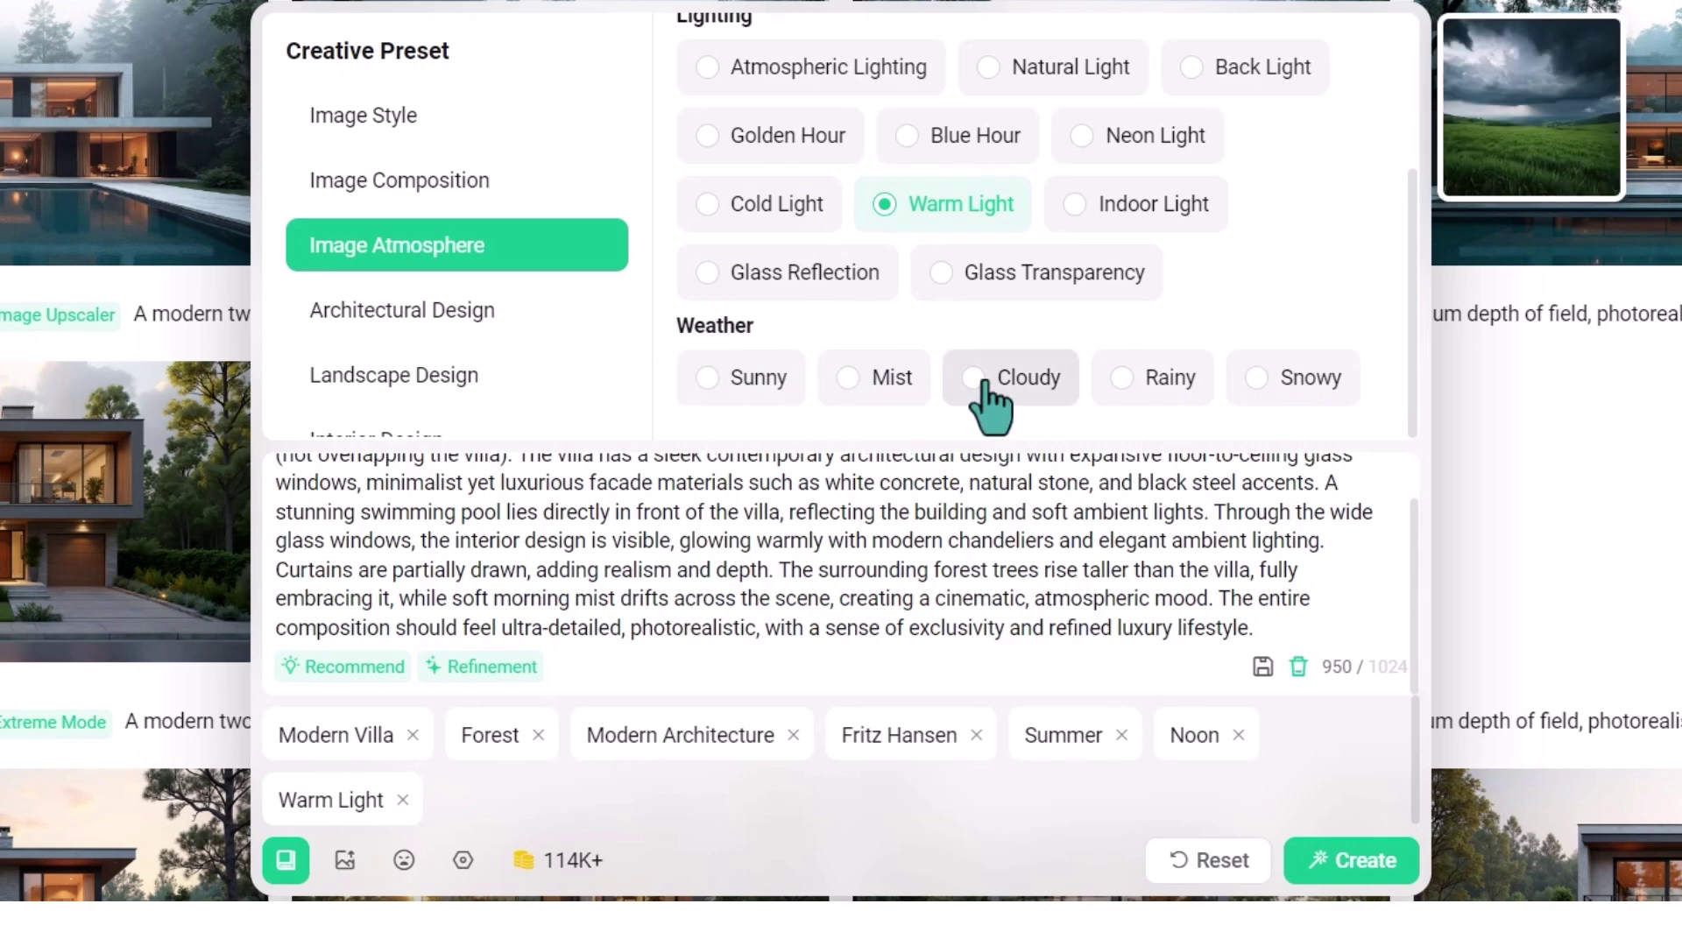
pyautogui.moveTo(1149, 388)
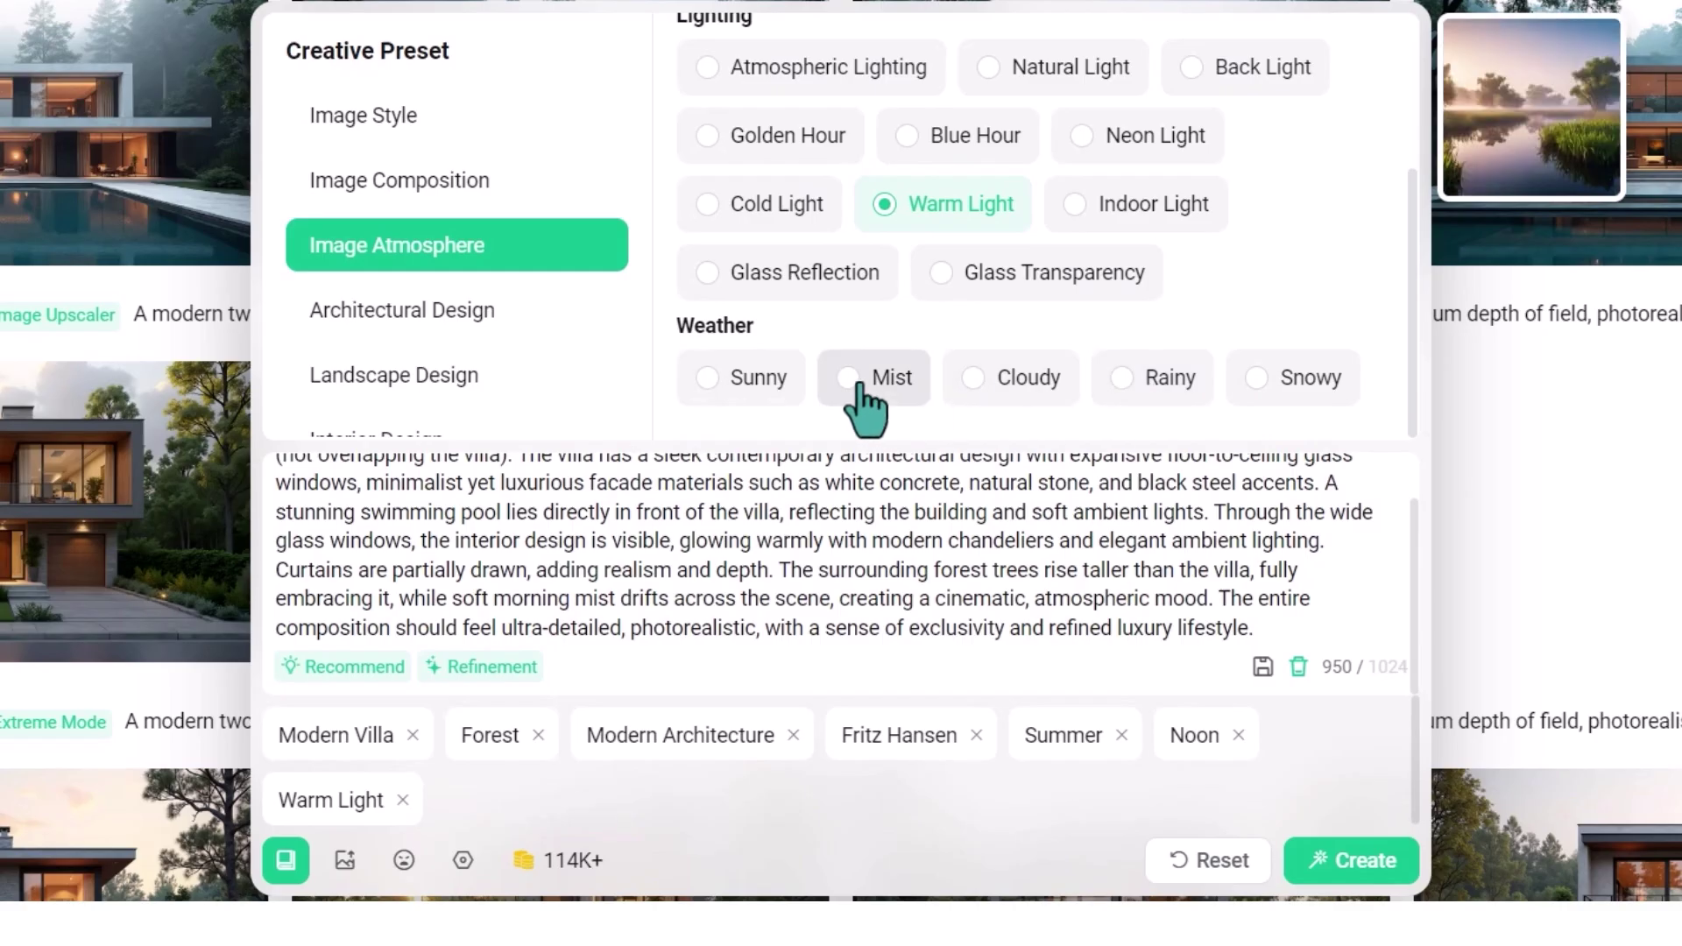
pyautogui.moveTo(752, 385)
pyautogui.click(716, 387)
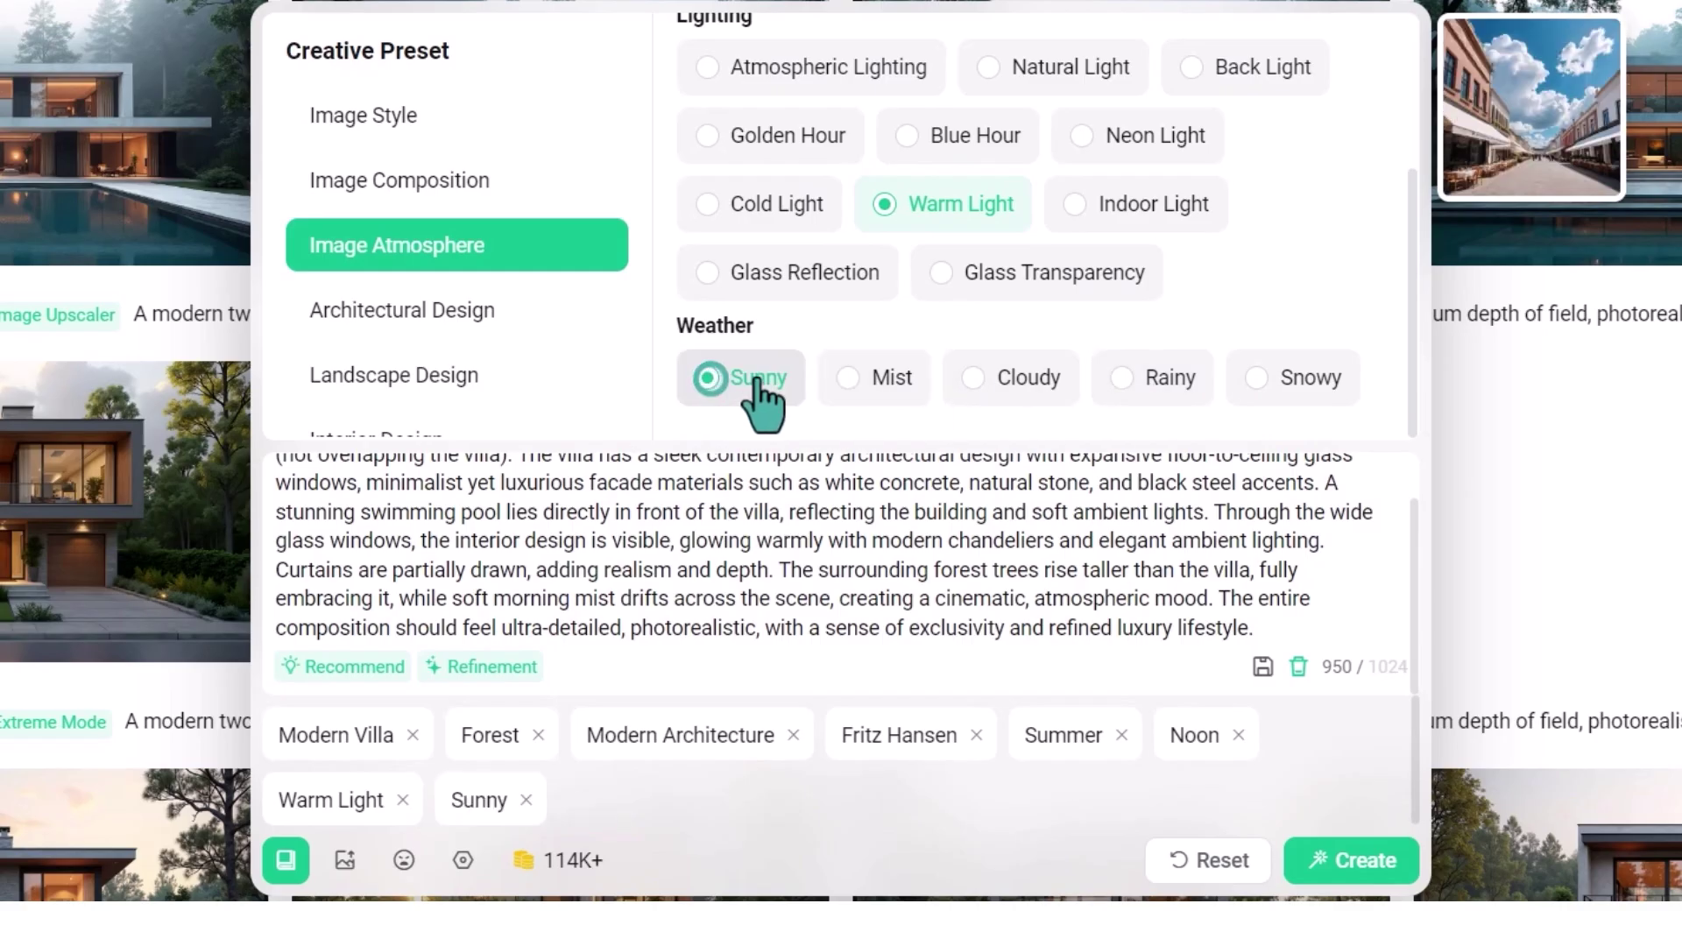
# Show the negative description setting, leave it empty, and generate new villa images from the current prompt and presets
pyautogui.moveTo(855, 356)
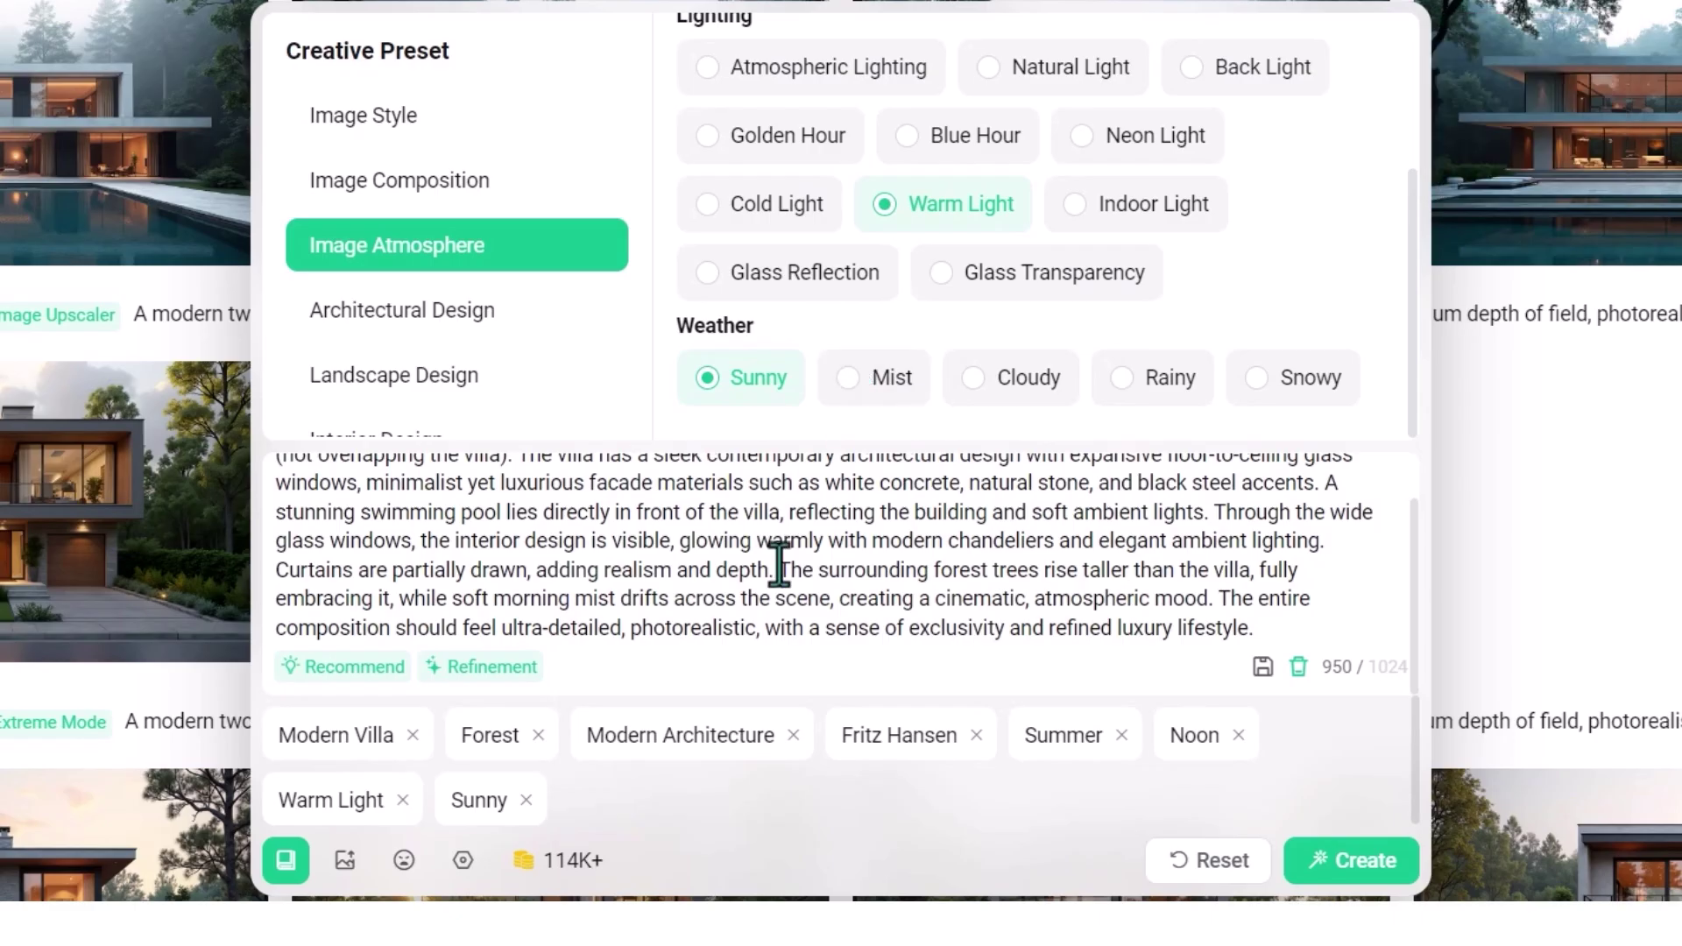
pyautogui.click(404, 860)
pyautogui.tripleClick(613, 520)
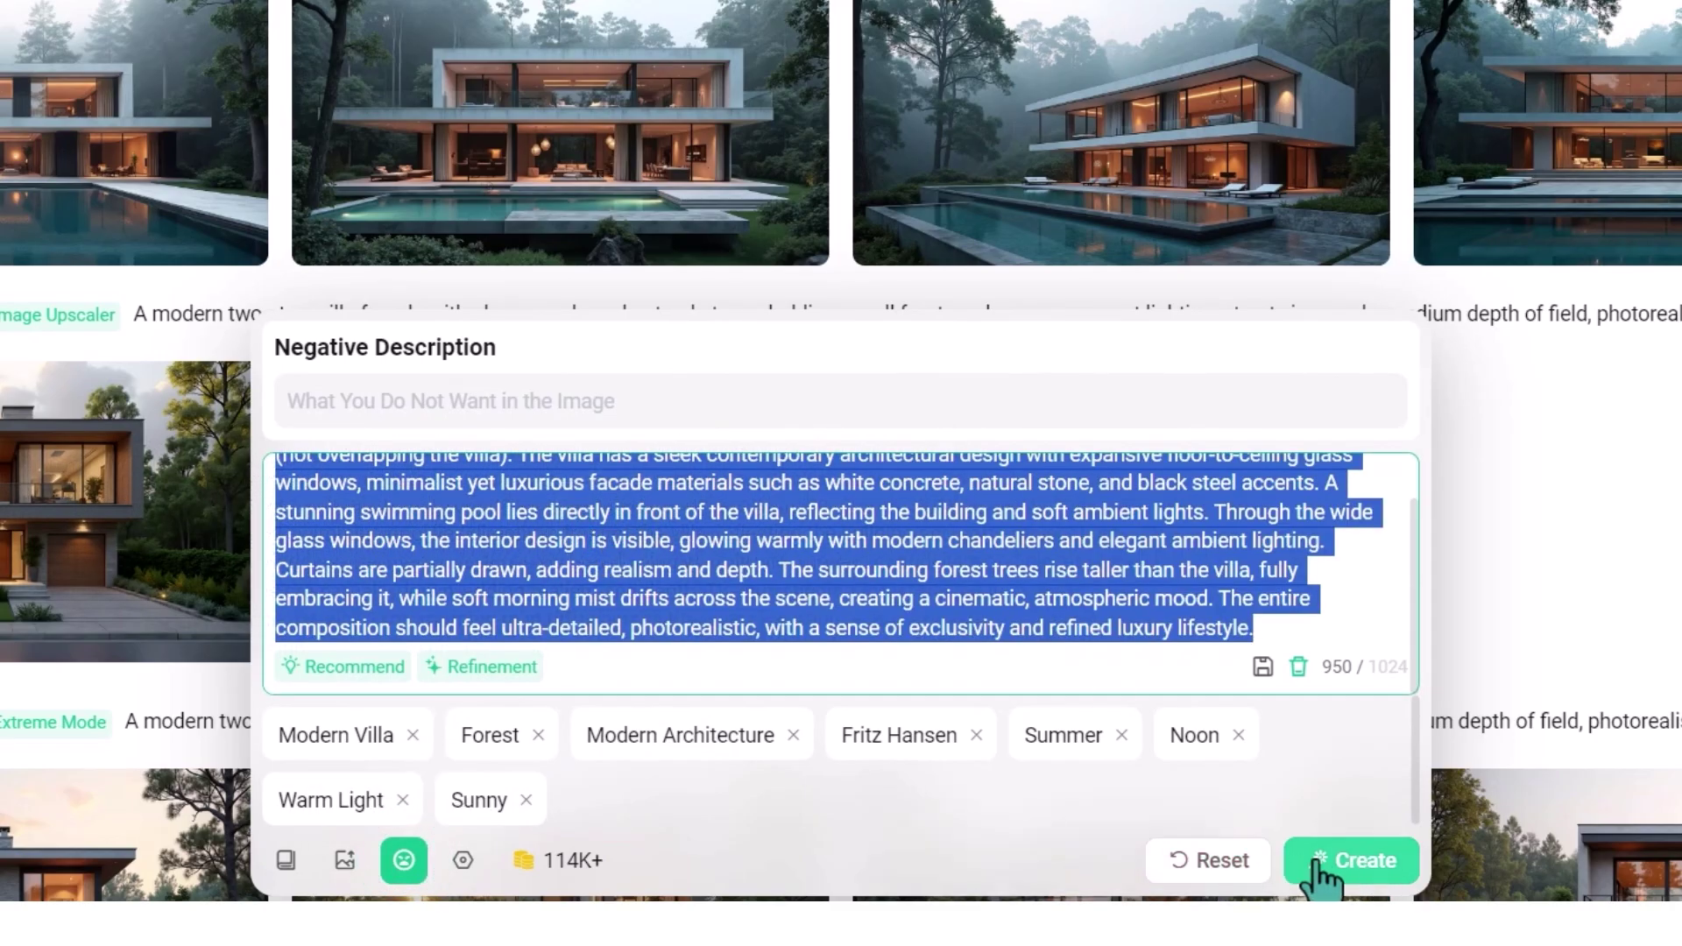
pyautogui.click(1347, 862)
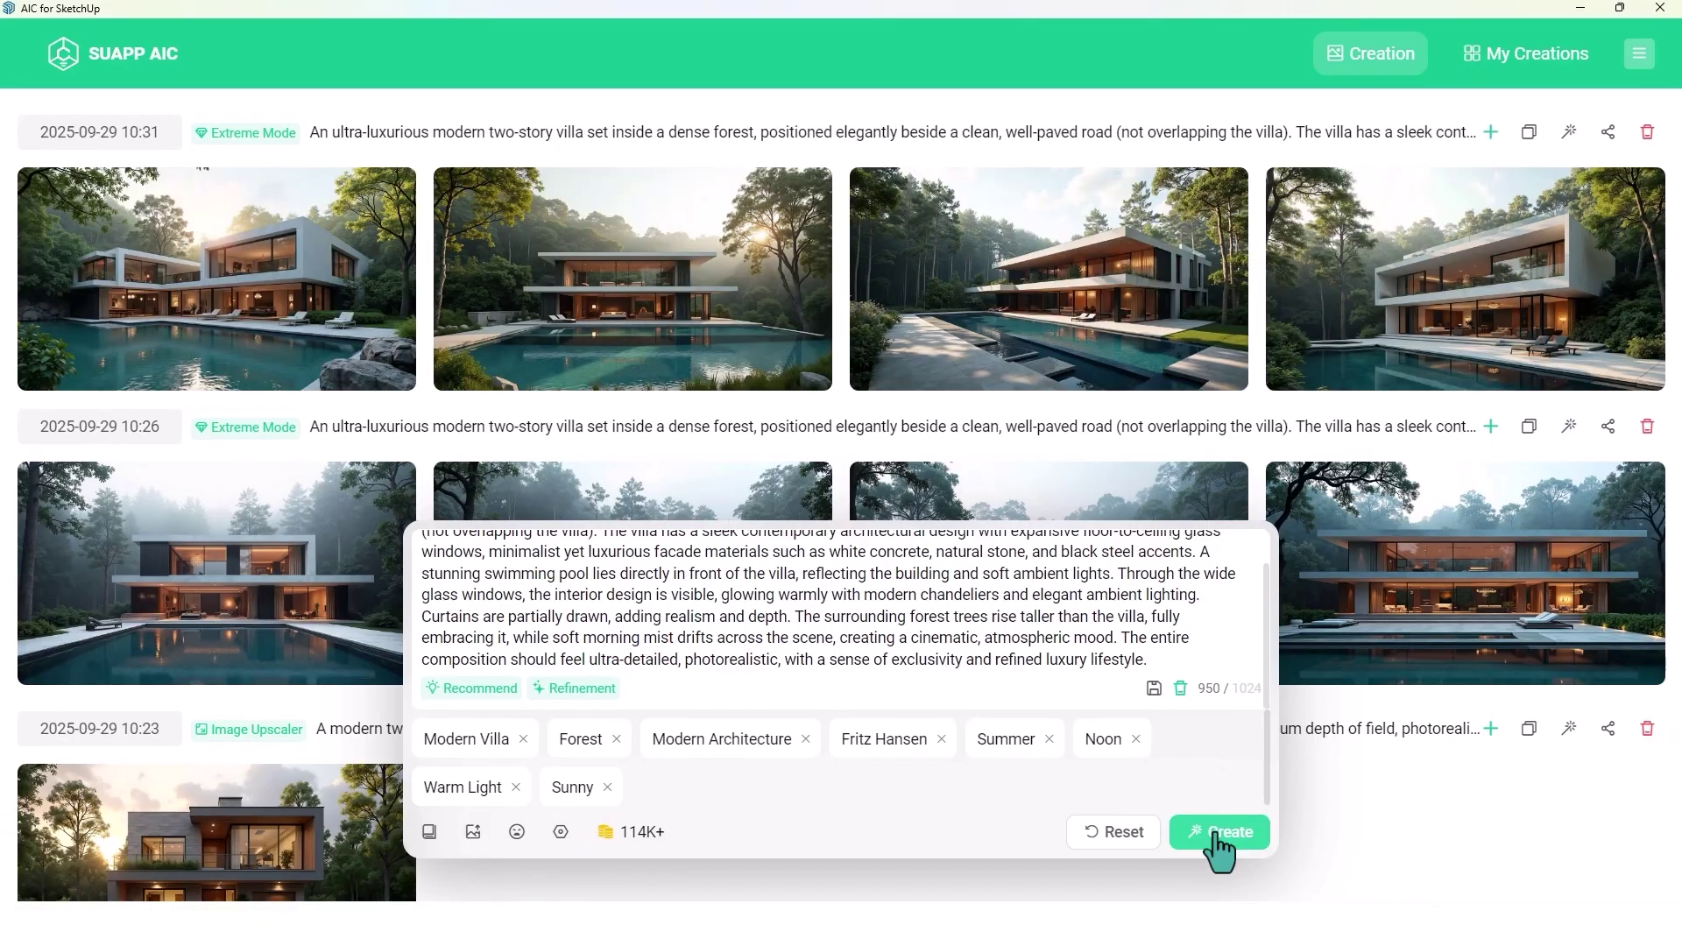
# Open the first sunny pool villa image at full size and compare all the images of the new set
pyautogui.moveTo(251, 342)
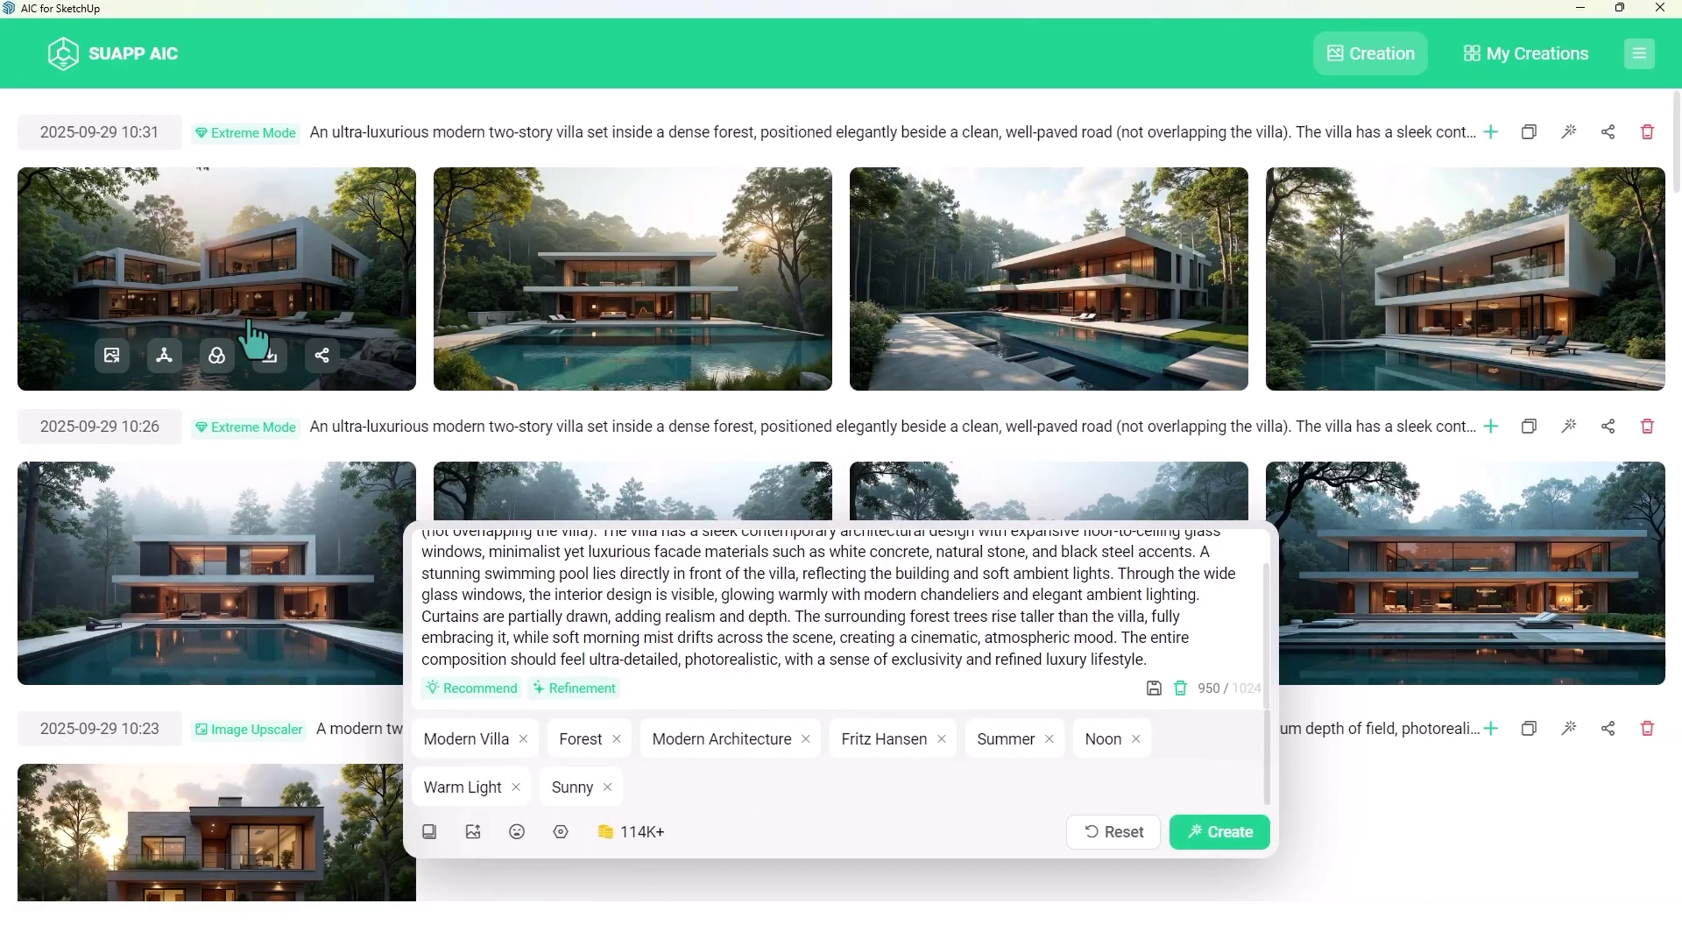
pyautogui.click(248, 294)
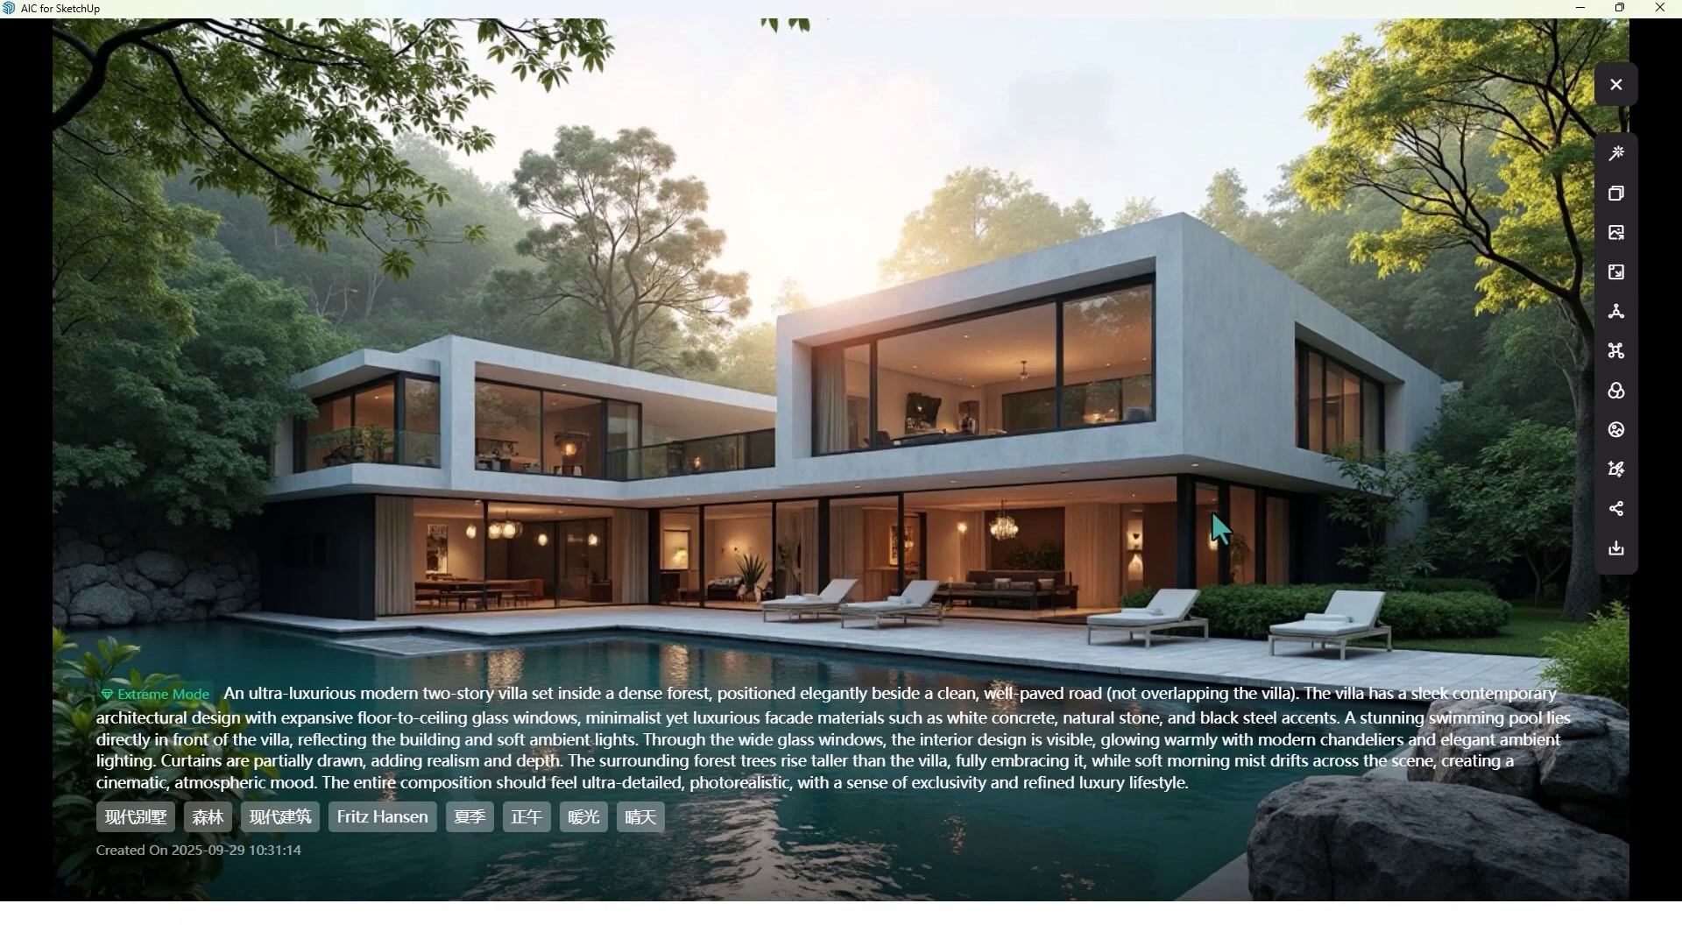
pyautogui.press('Right')
pyautogui.press('Right')
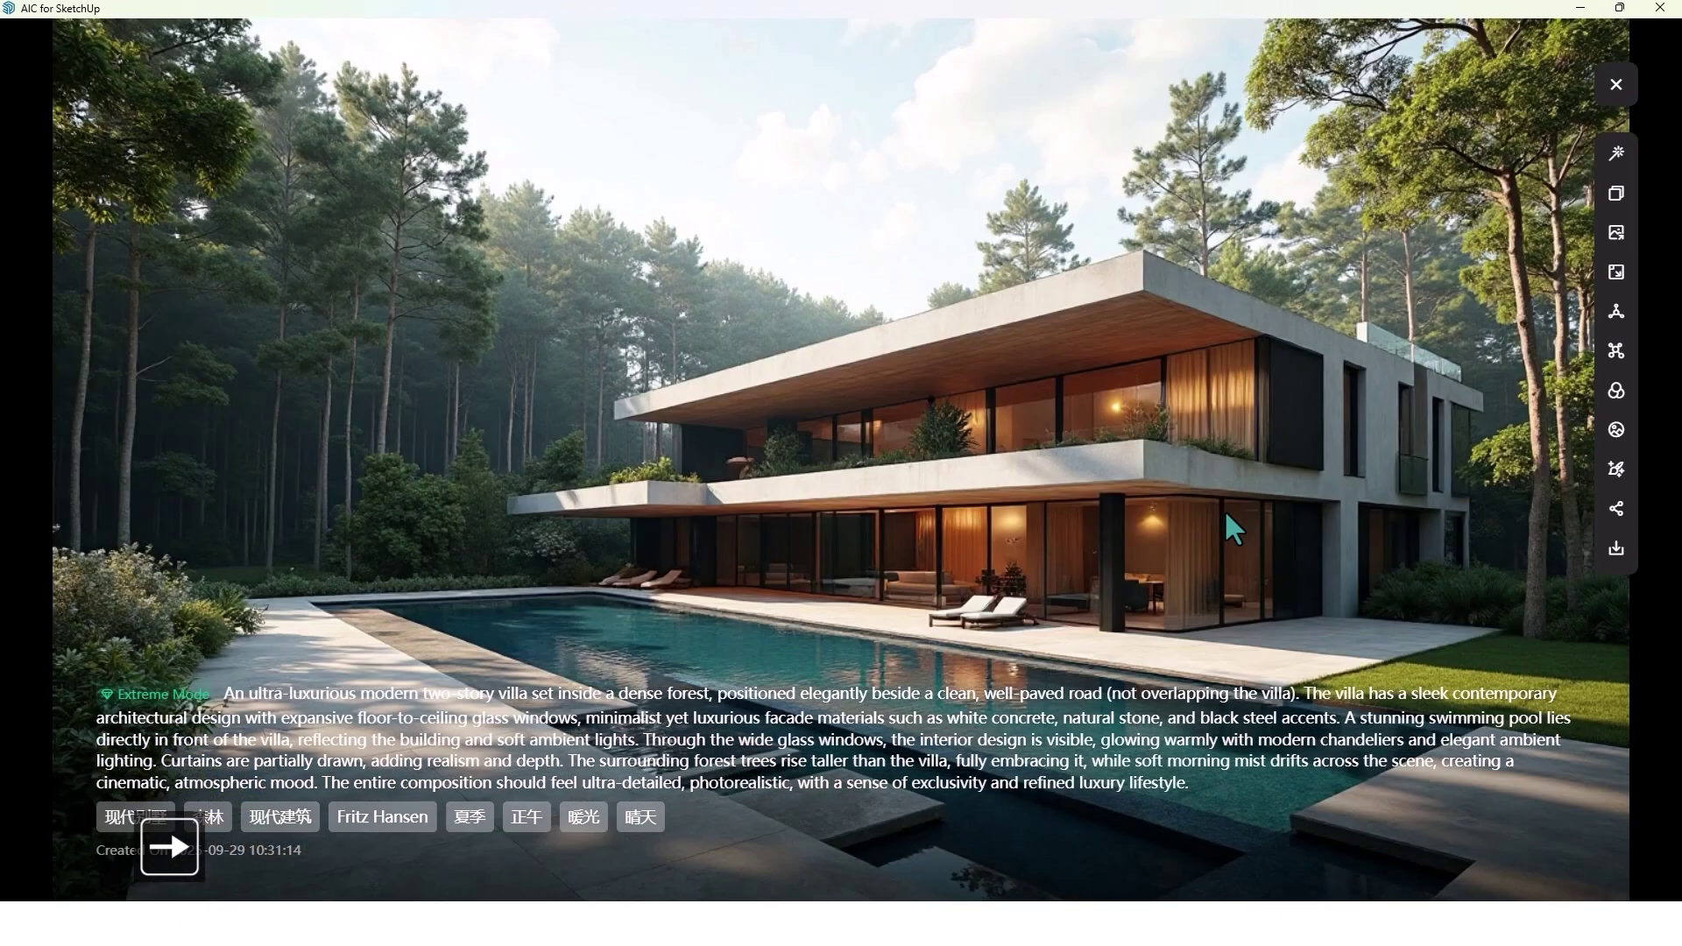
pyautogui.press('Right')
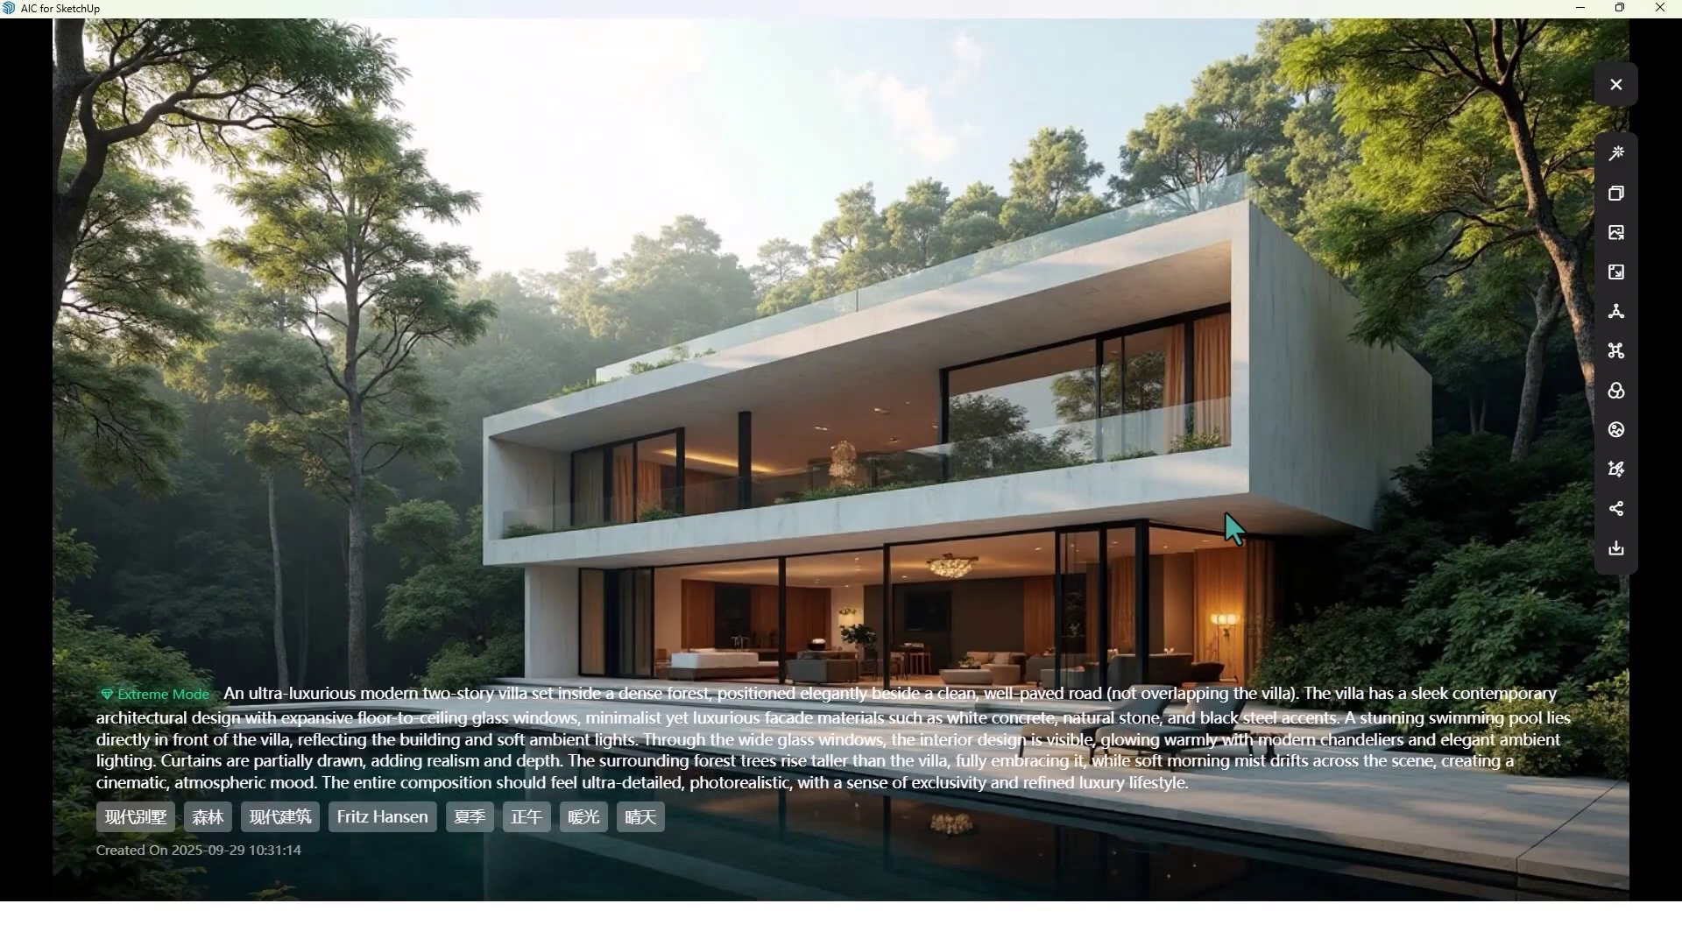
pyautogui.press('Left')
pyautogui.press('Left')
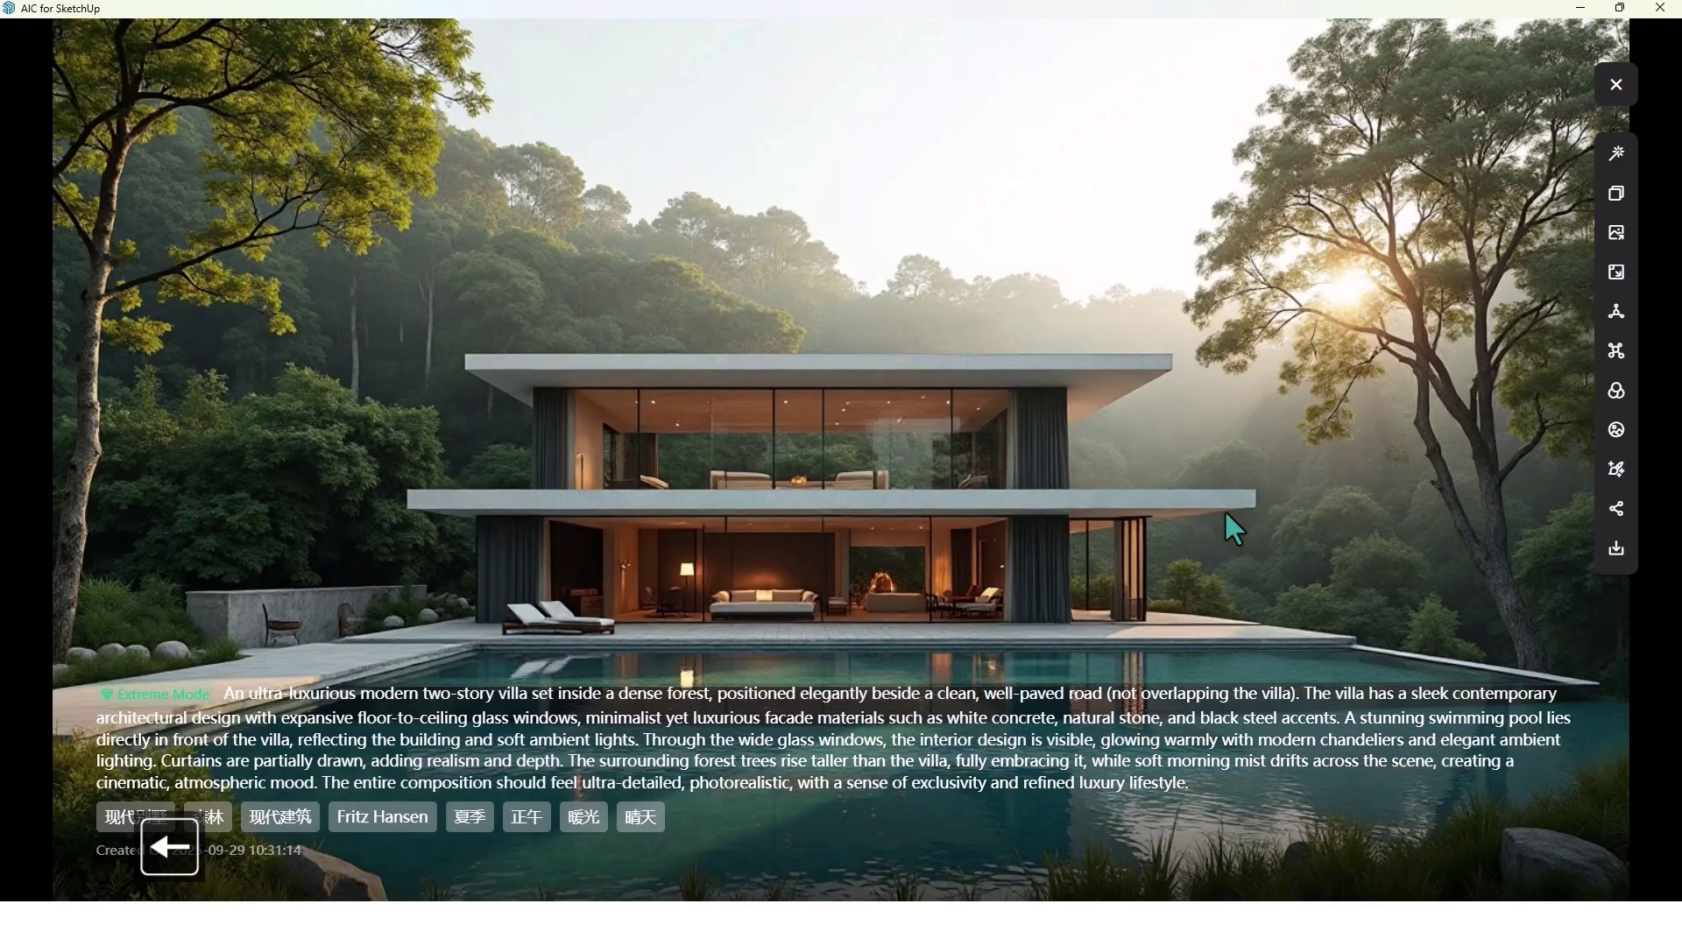
pyautogui.press('Left')
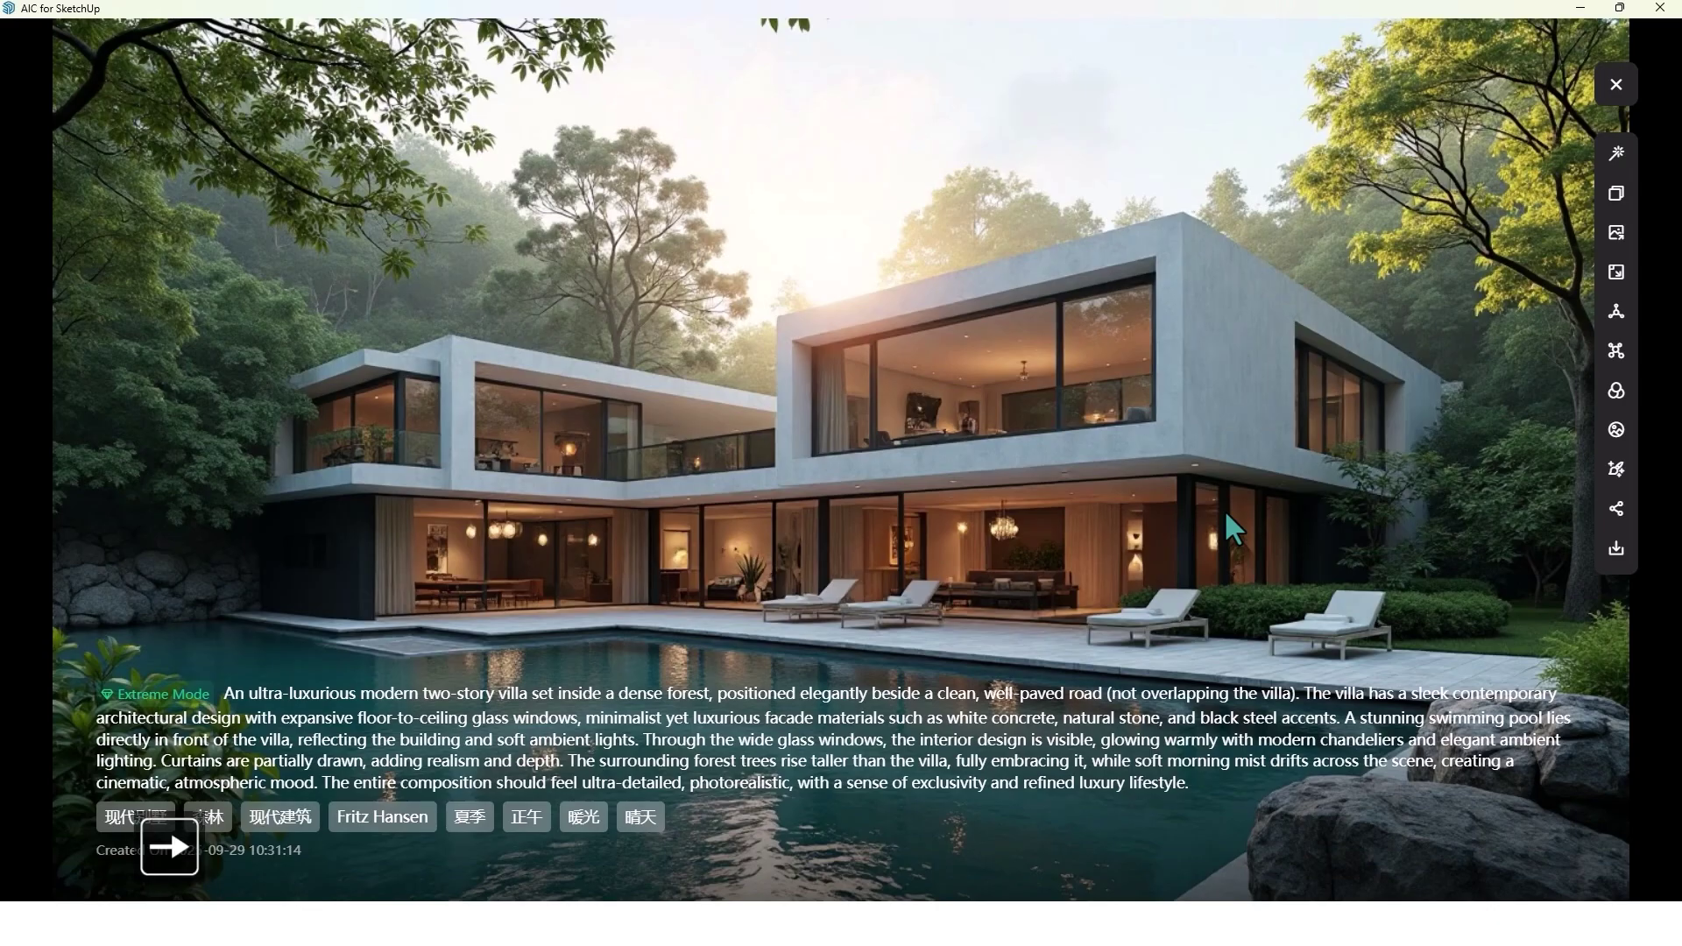
# Return to the first sunny pool villa image and examine its windows, interior and facade details up close
pyautogui.press('Right')
pyautogui.press('Left')
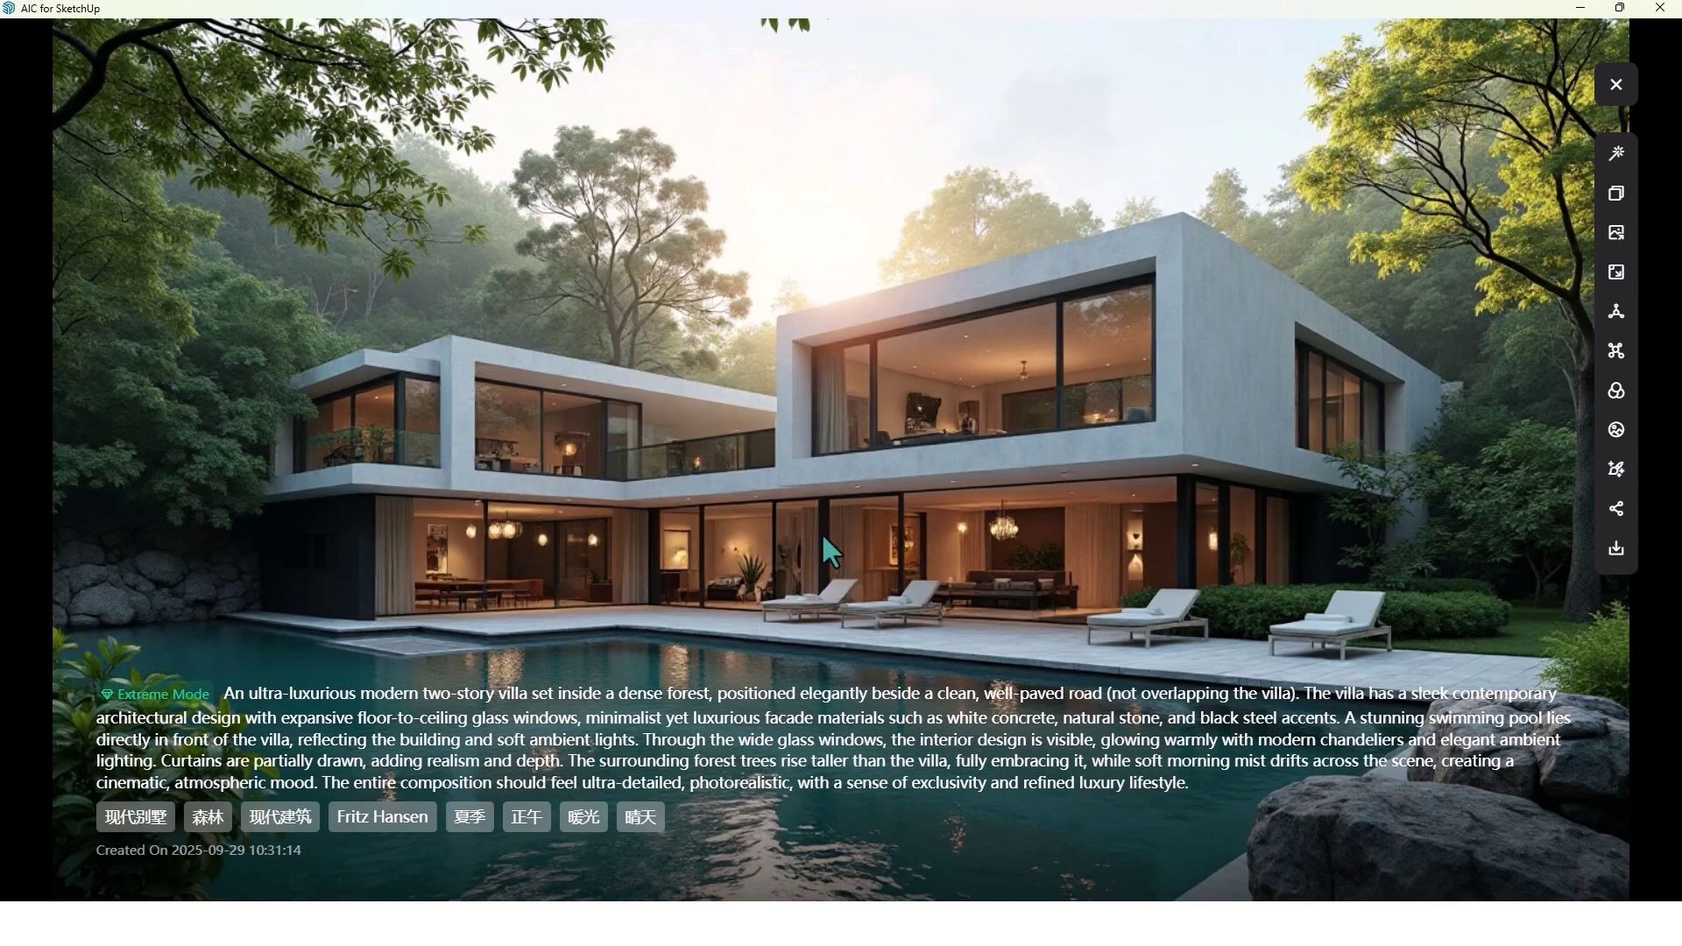
pyautogui.scroll(5, 1090, 592)
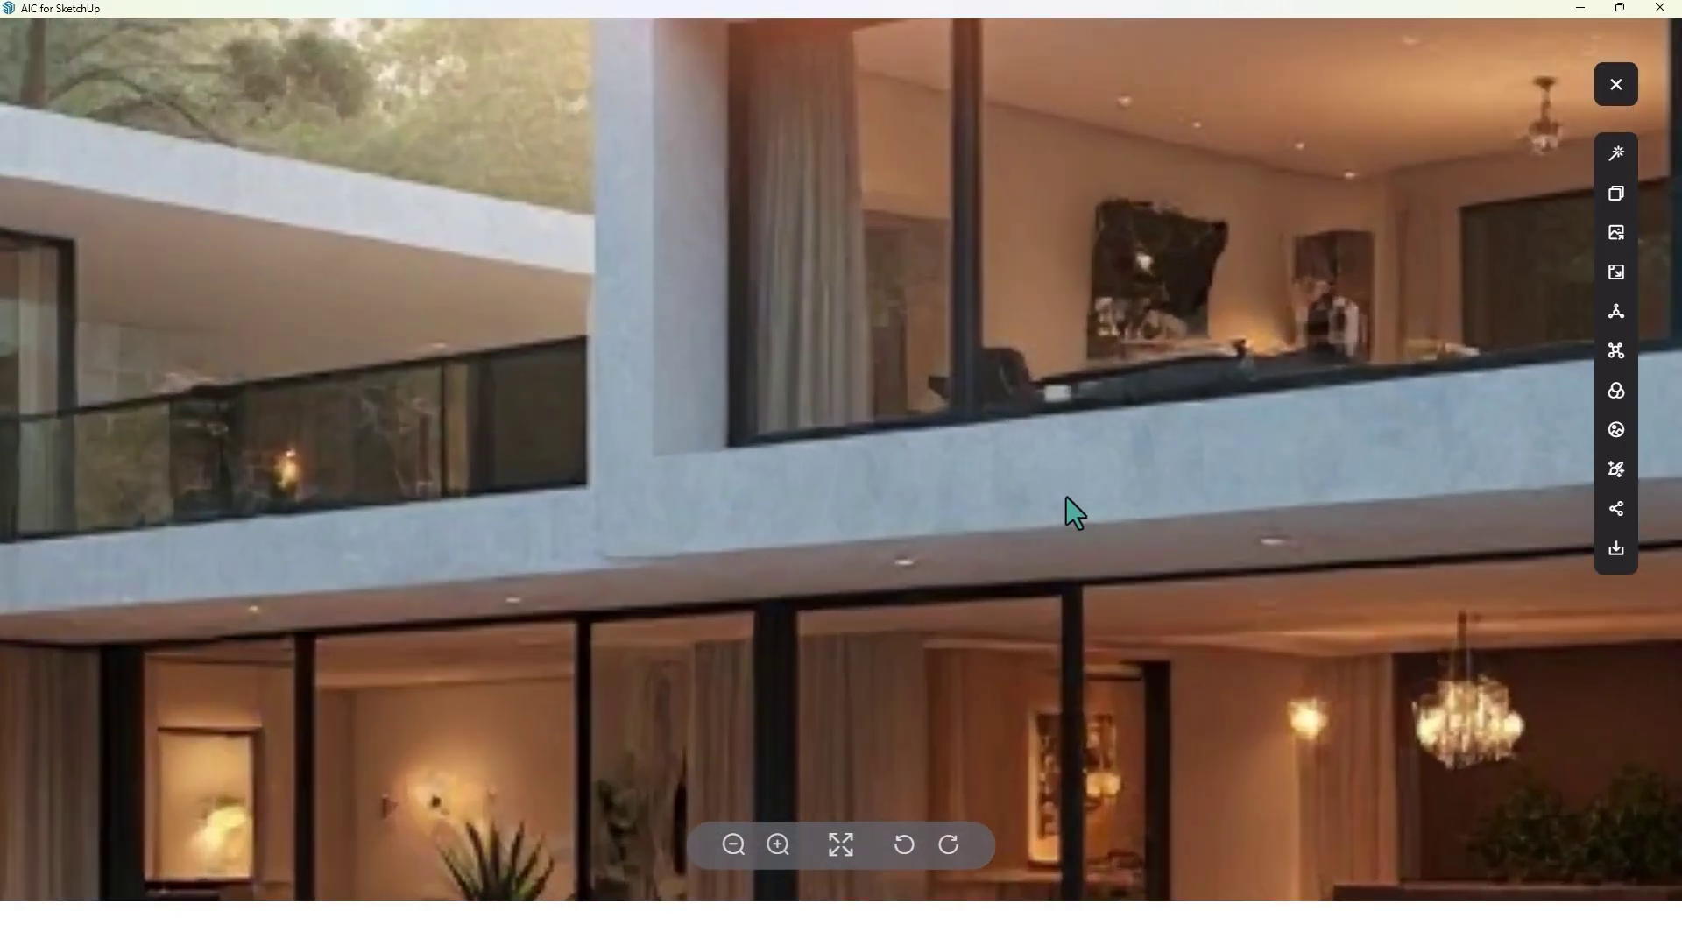
pyautogui.scroll(-3, 739, 800)
pyautogui.scroll(3, 893, 455)
pyautogui.scroll(-4, 732, 487)
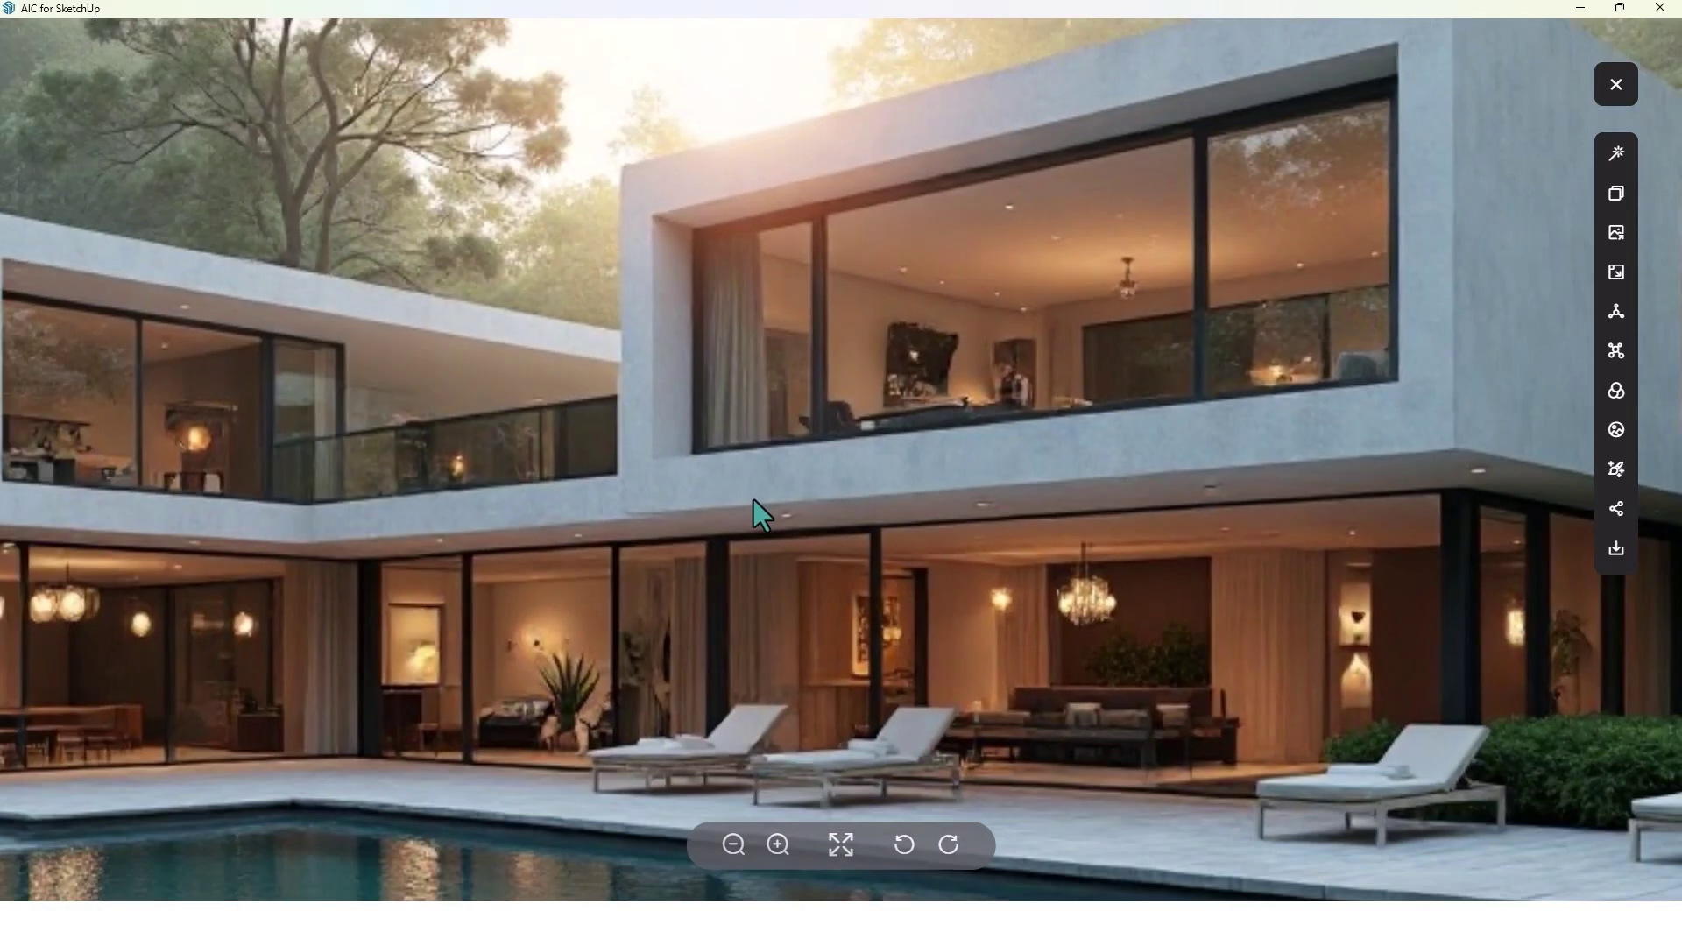
# Run the Image Enhancer on the sunny pool villa image and leave the full-size view
pyautogui.scroll(-5, 760, 515)
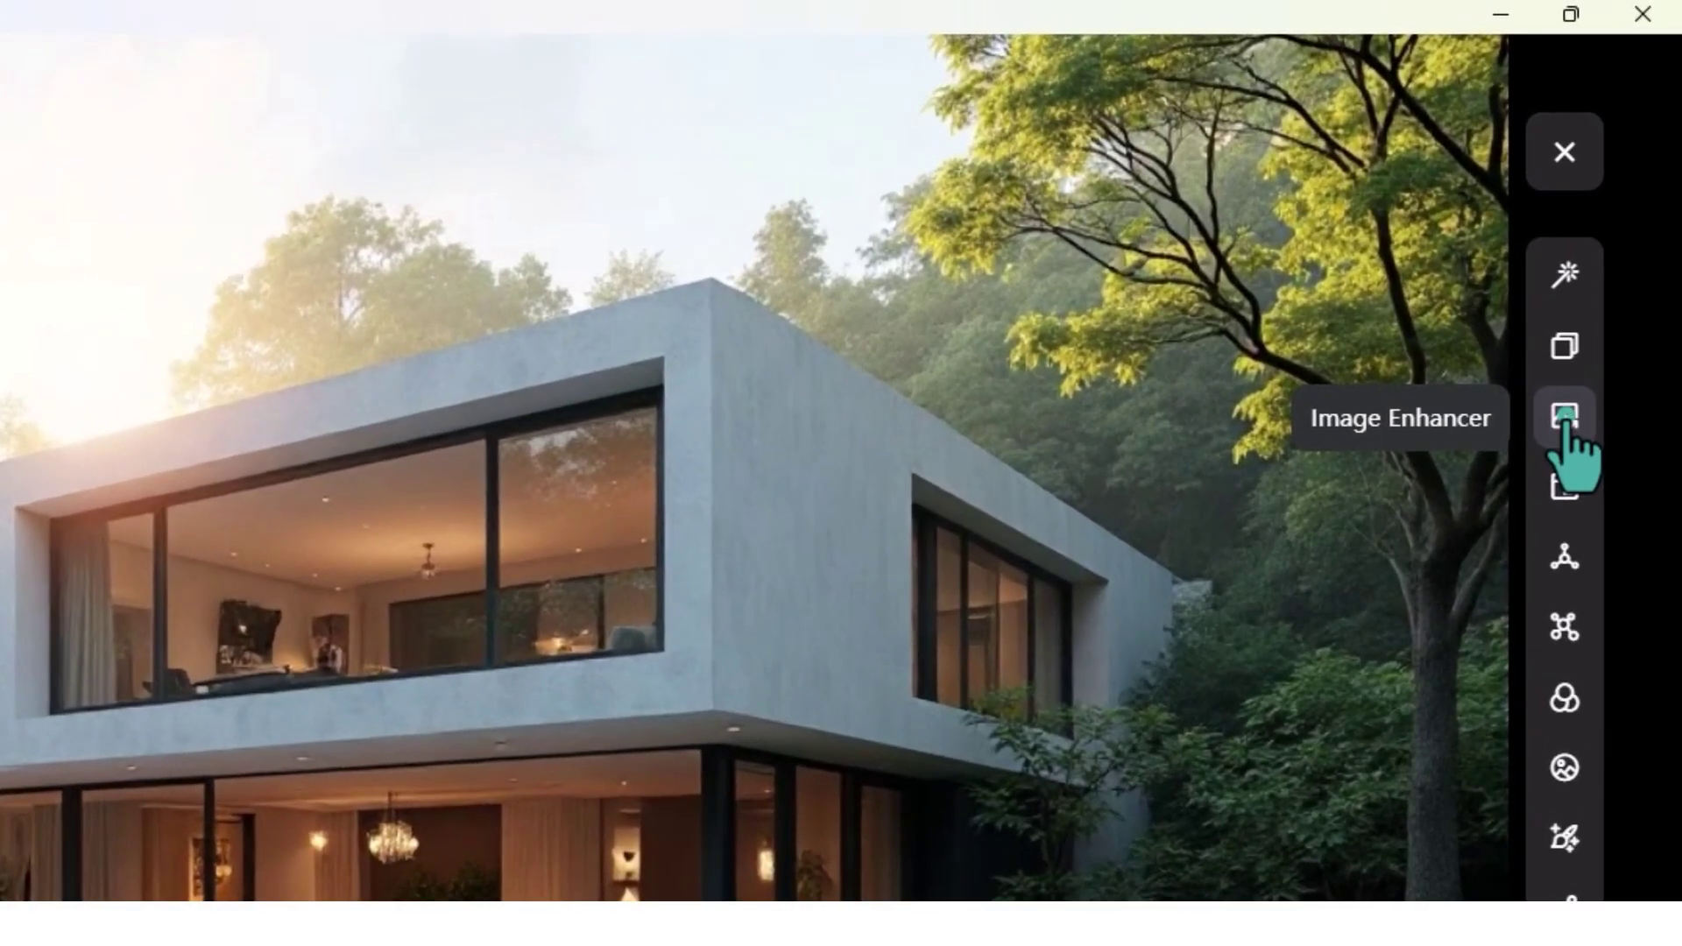
pyautogui.click(1616, 235)
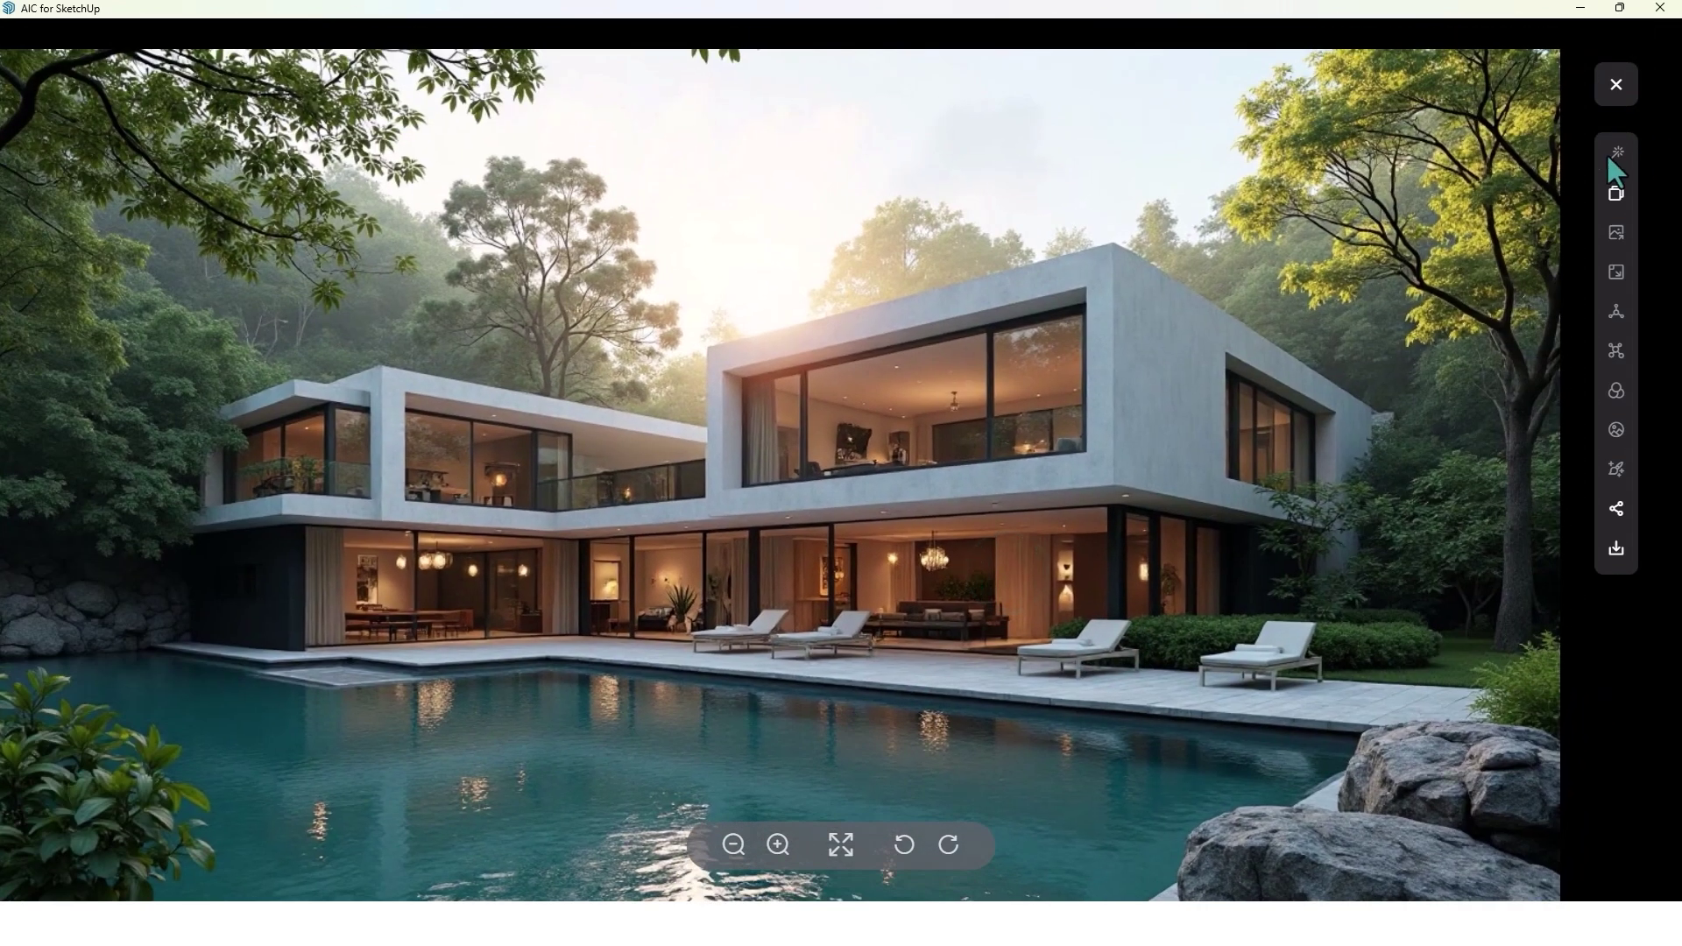
pyautogui.click(1616, 86)
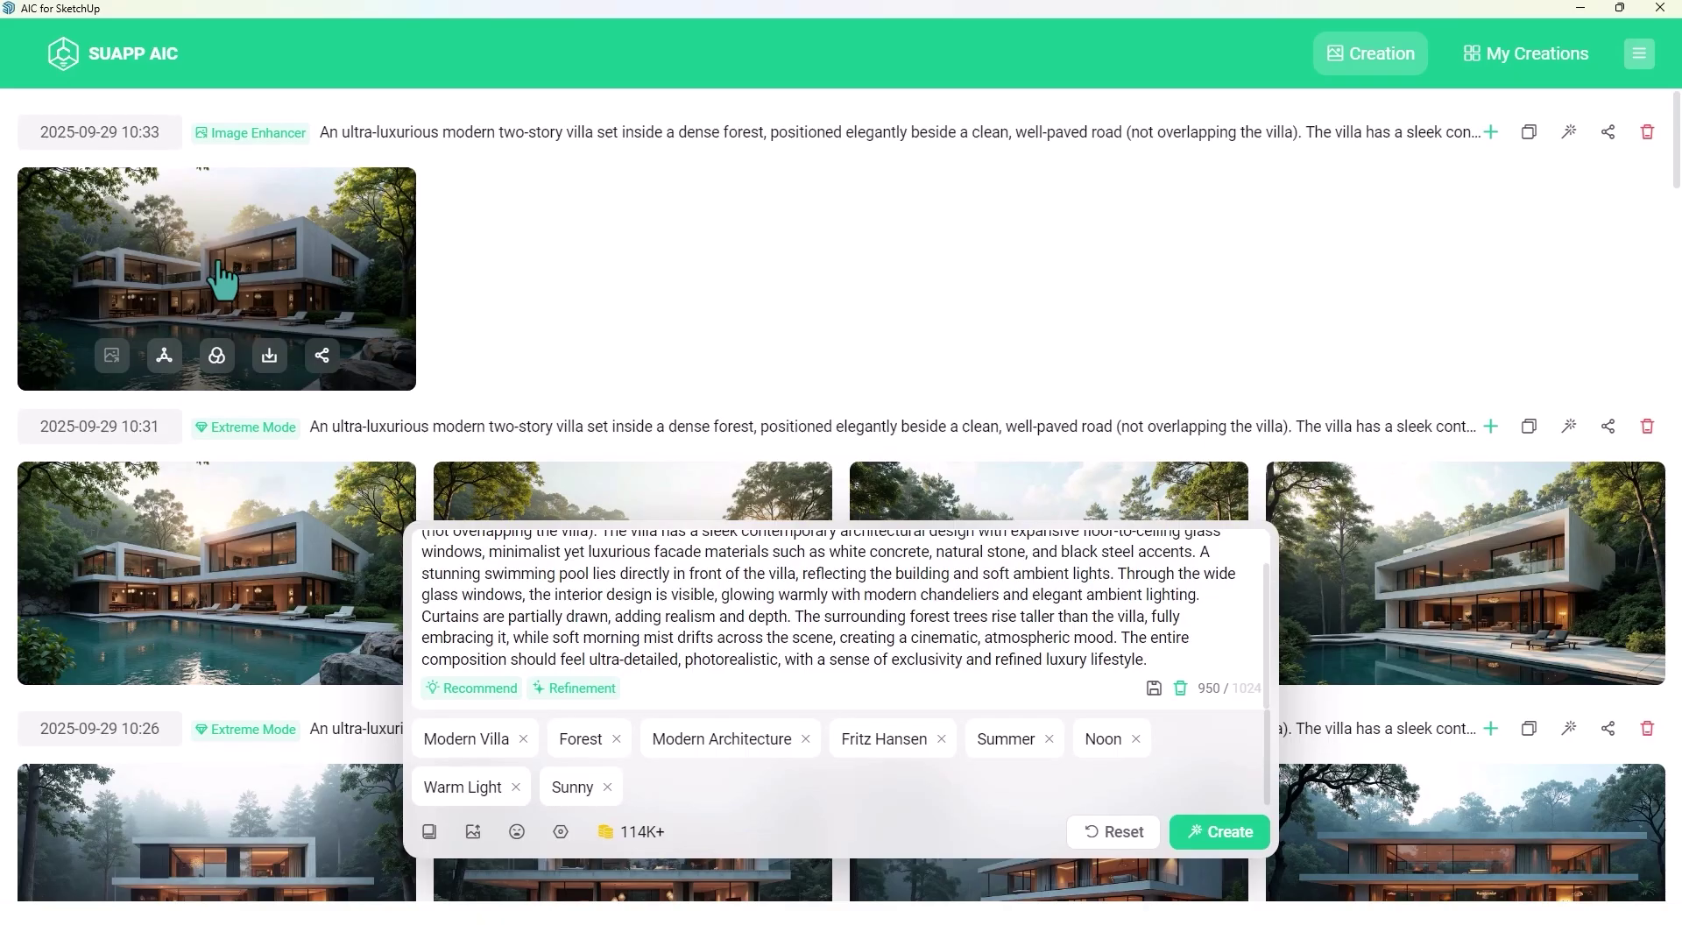
# Open the enhanced sunny pool villa image at full size and examine its facade, interior and surrounding forest
pyautogui.click(222, 281)
pyautogui.scroll(5, 961, 560)
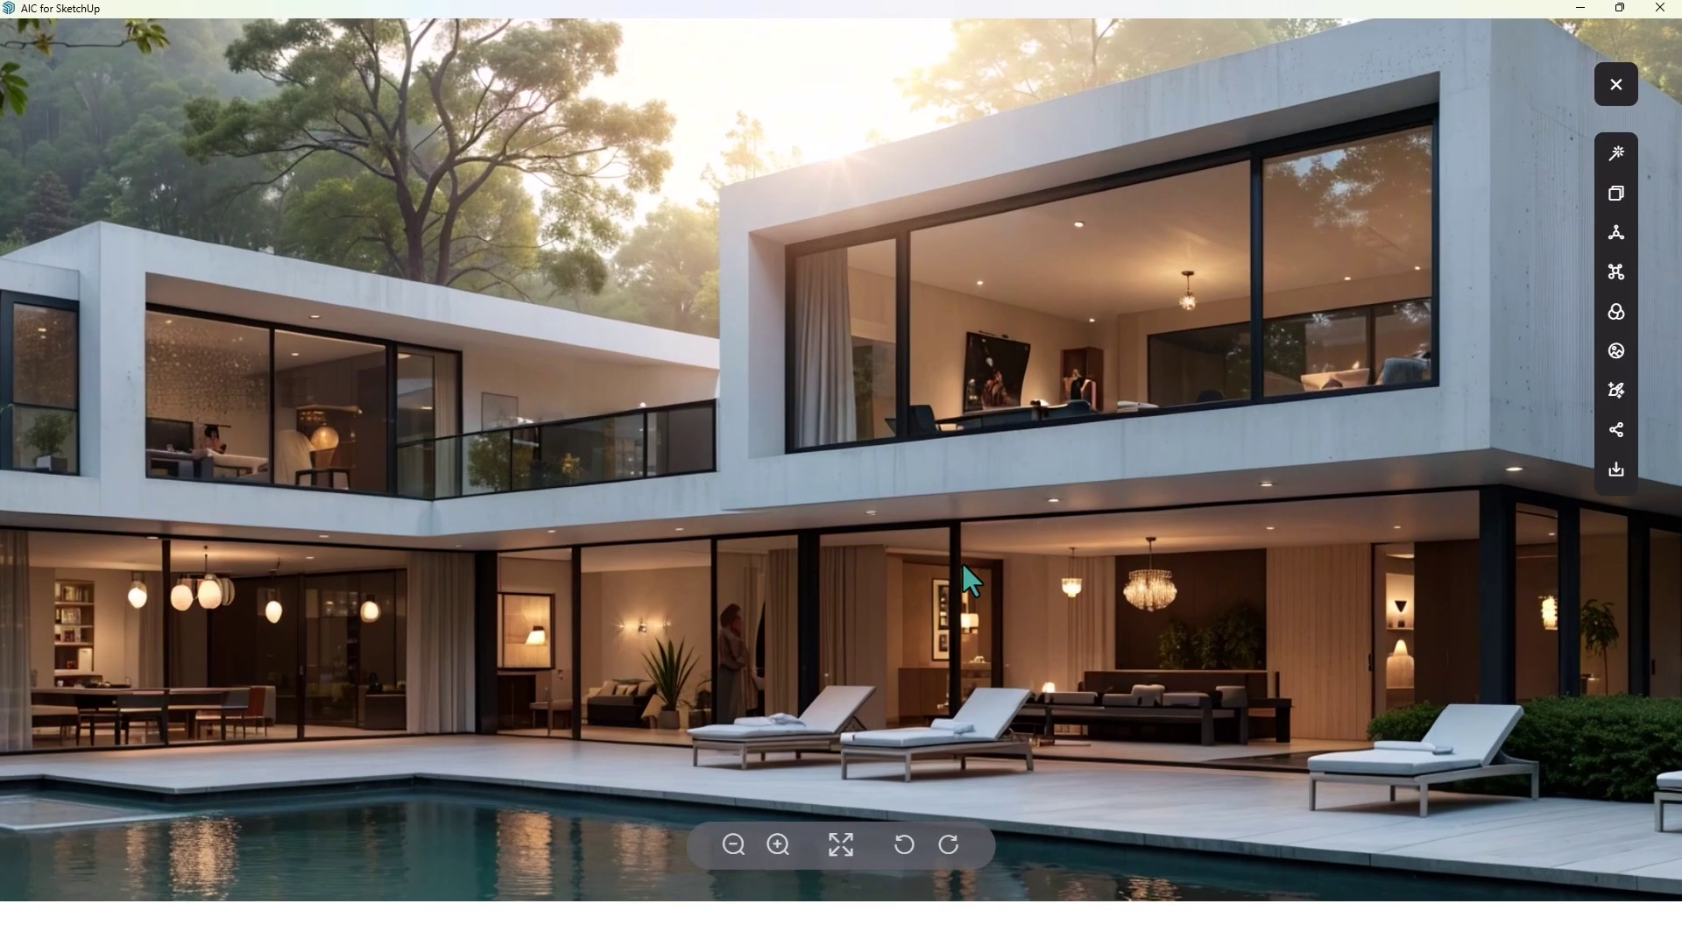
pyautogui.scroll(-6, 960, 560)
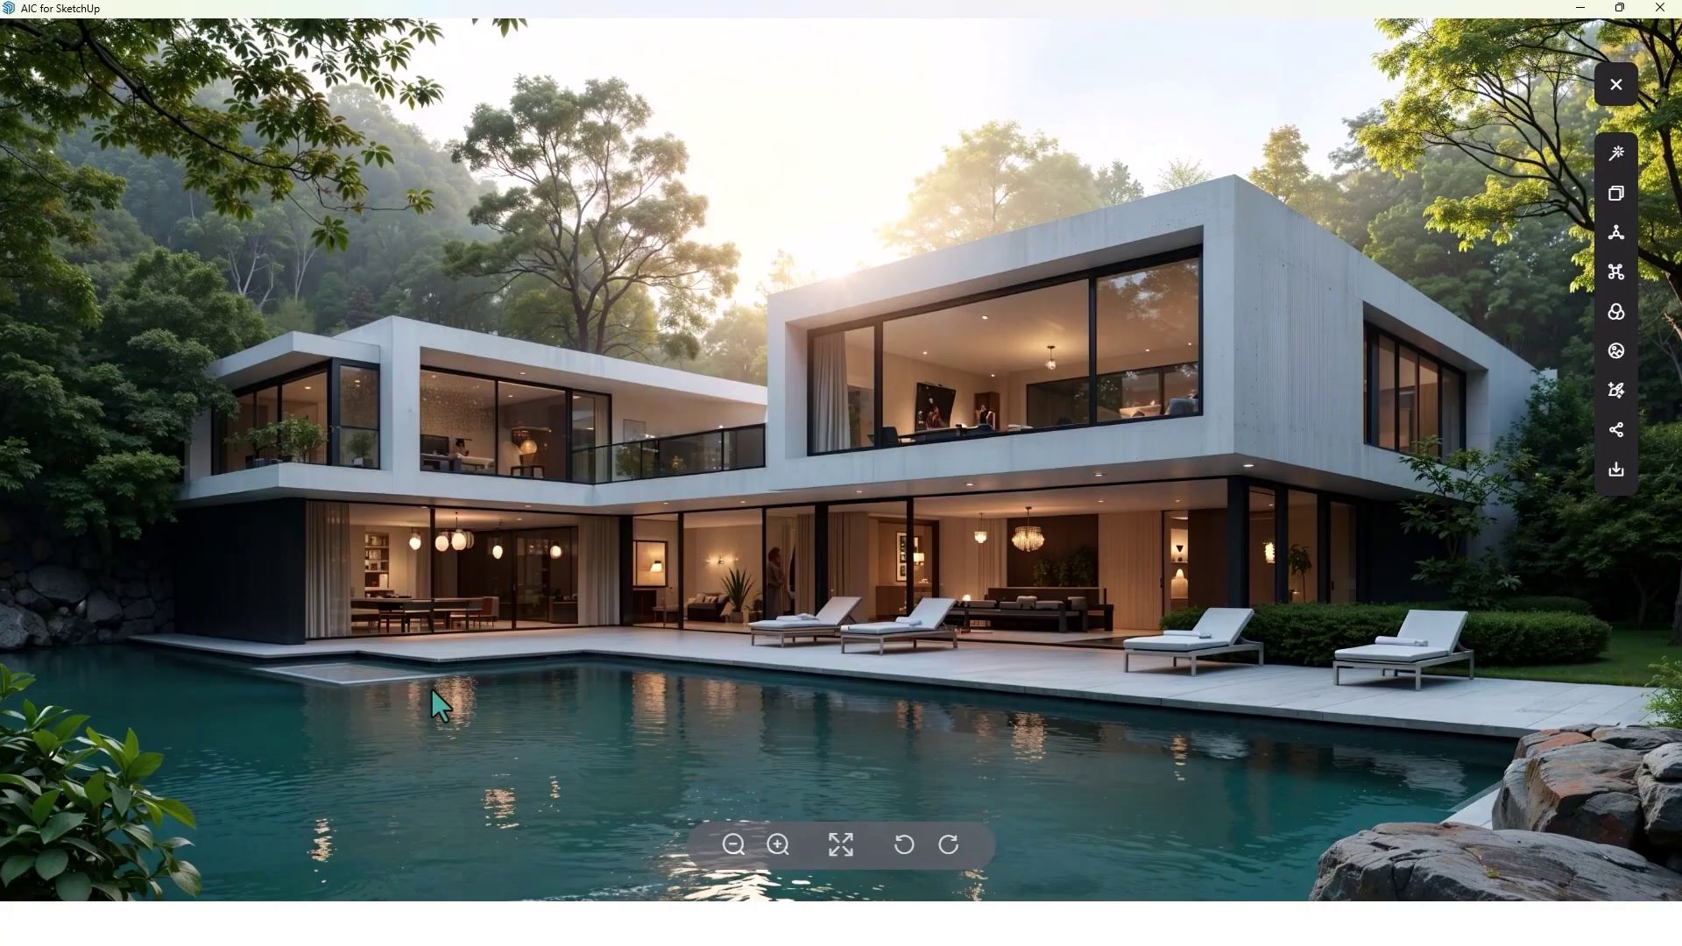
pyautogui.scroll(2, 450, 622)
pyautogui.moveTo(455, 632); pyautogui.dragTo(679, 398)
pyautogui.scroll(-1, 471, 449)
pyautogui.moveTo(464, 435); pyautogui.dragTo(736, 496)
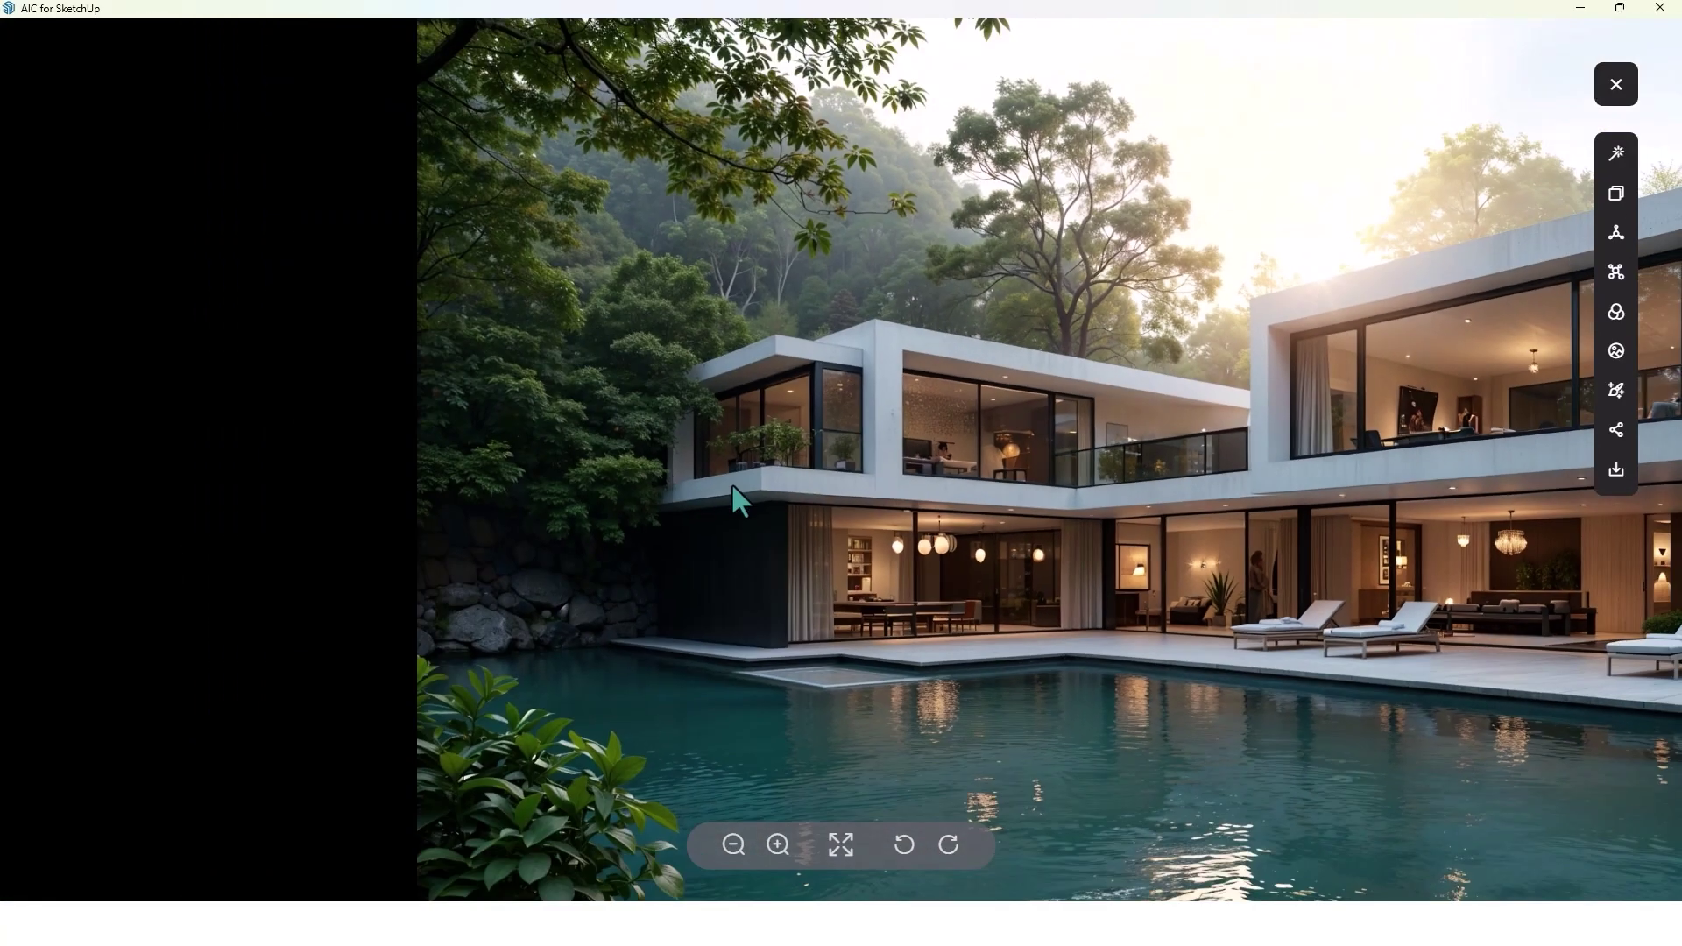
# Examine the pool and terrace loungers of the enhanced villa image, fit it back to the screen and close it
pyautogui.scroll(-3, 970, 534)
pyautogui.scroll(3, 1095, 707)
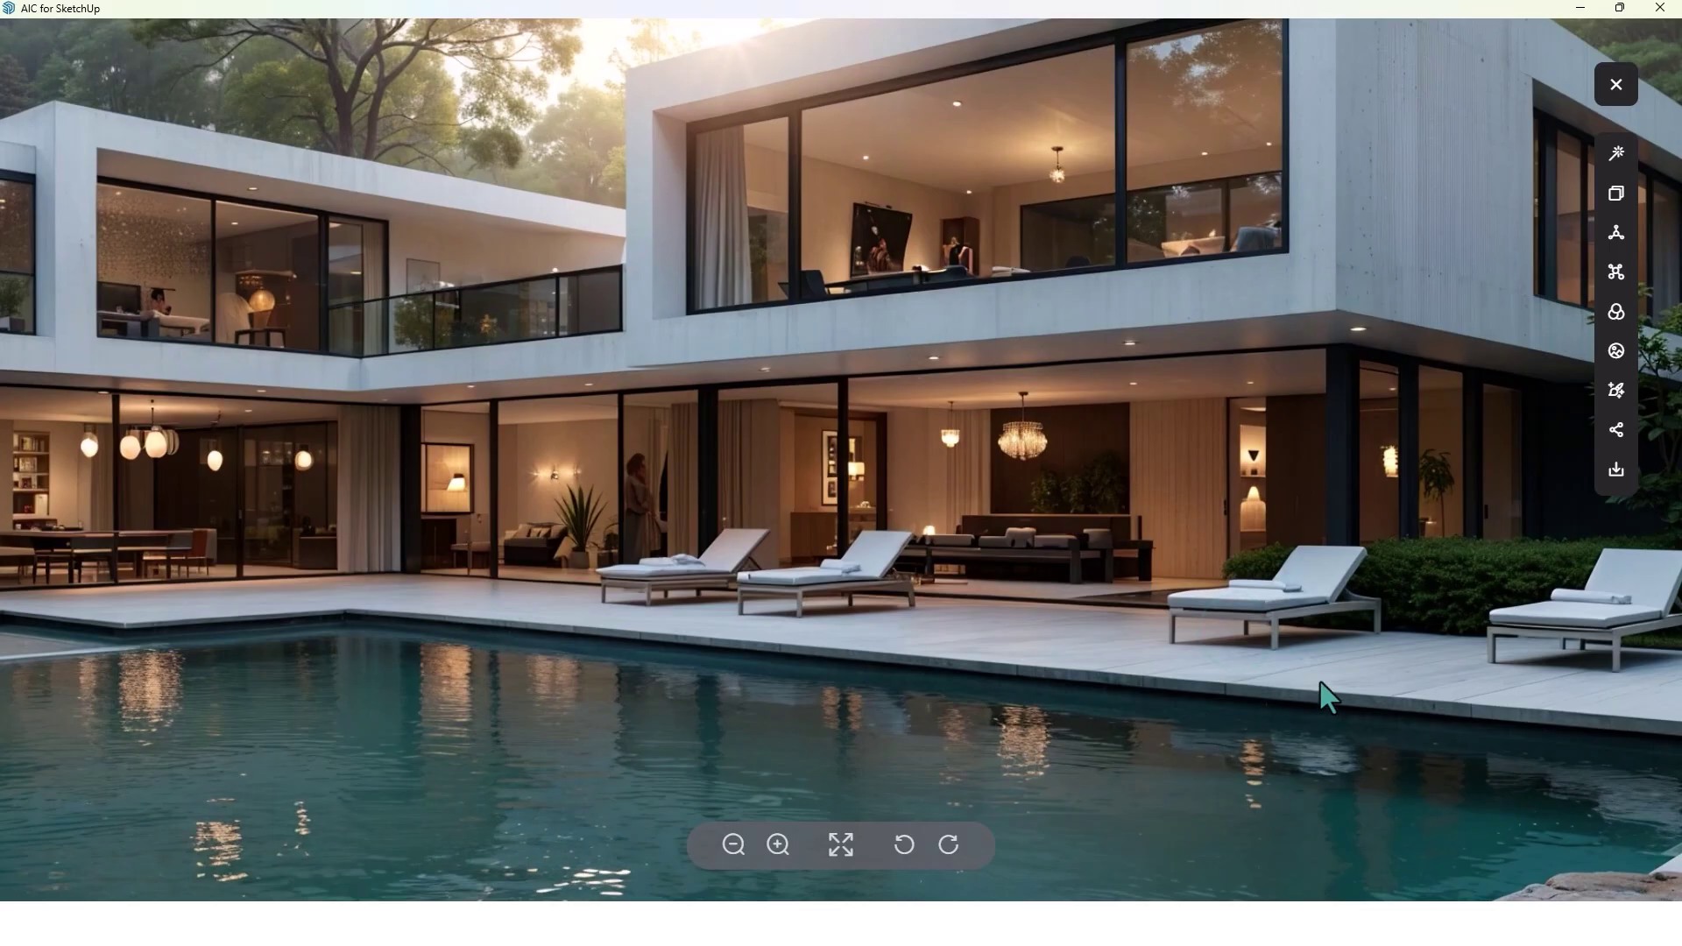
pyautogui.moveTo(1320, 694); pyautogui.dragTo(879, 536)
pyautogui.scroll(-2, 613, 367)
pyautogui.scroll(-4, 471, 211)
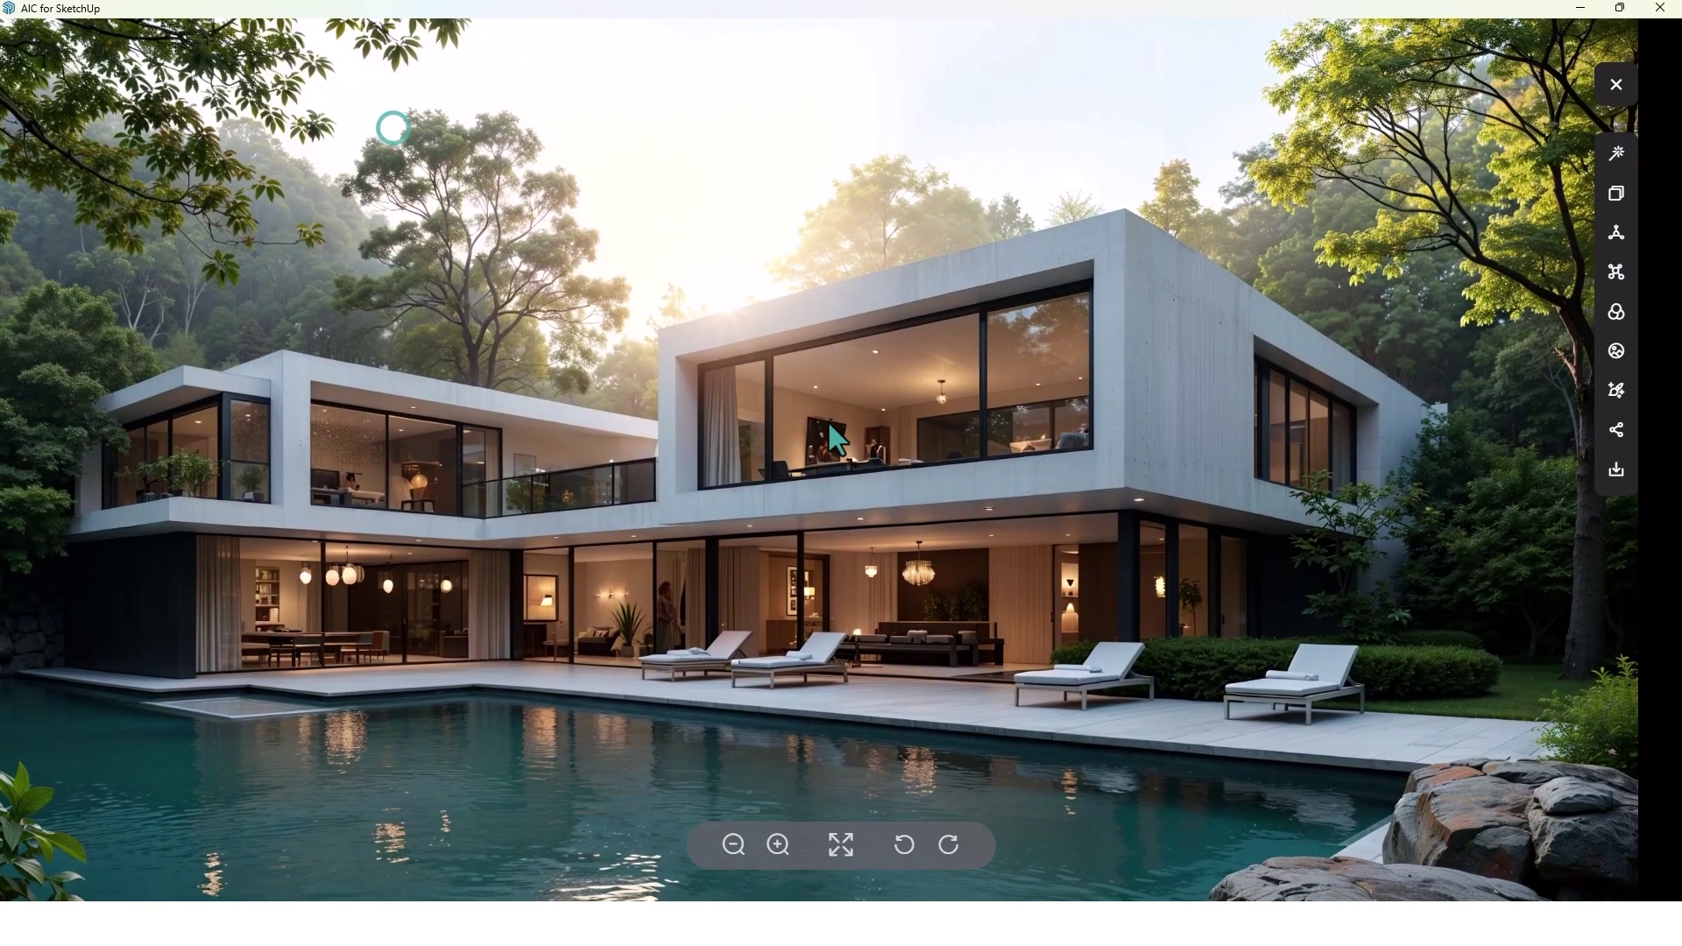
pyautogui.click(838, 846)
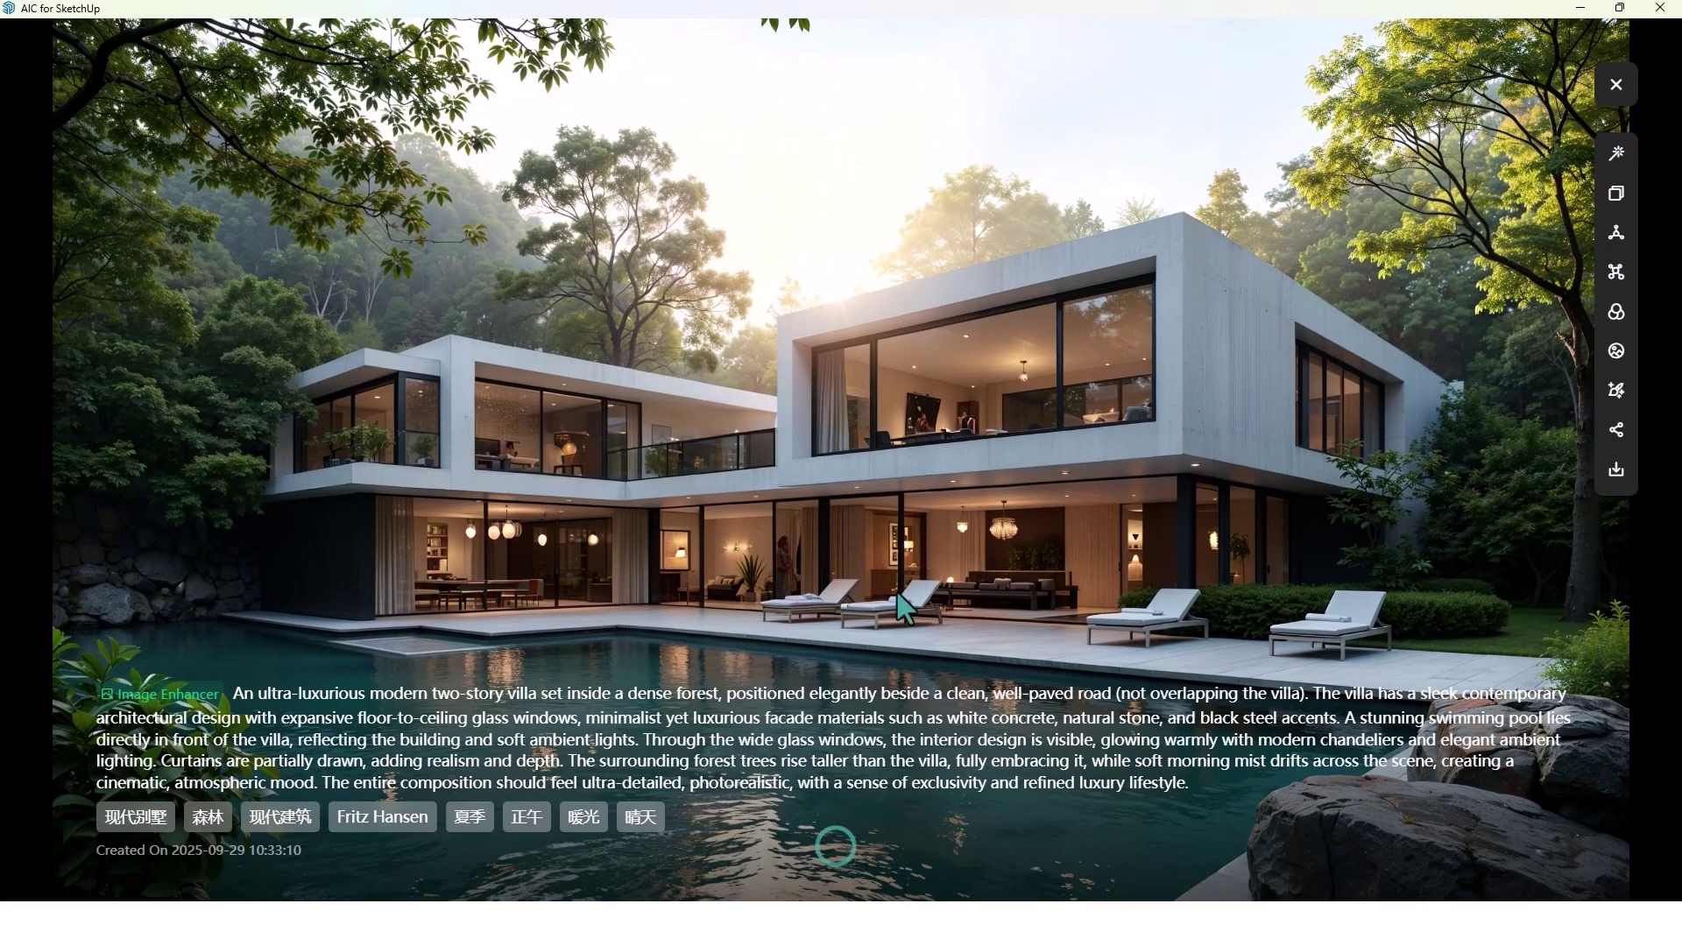
pyautogui.click(1615, 86)
# Find the upscaled minimalist living room image from 09:34 in the creation history, examine it at full size and close it
pyautogui.scroll(-8, 339, 303)
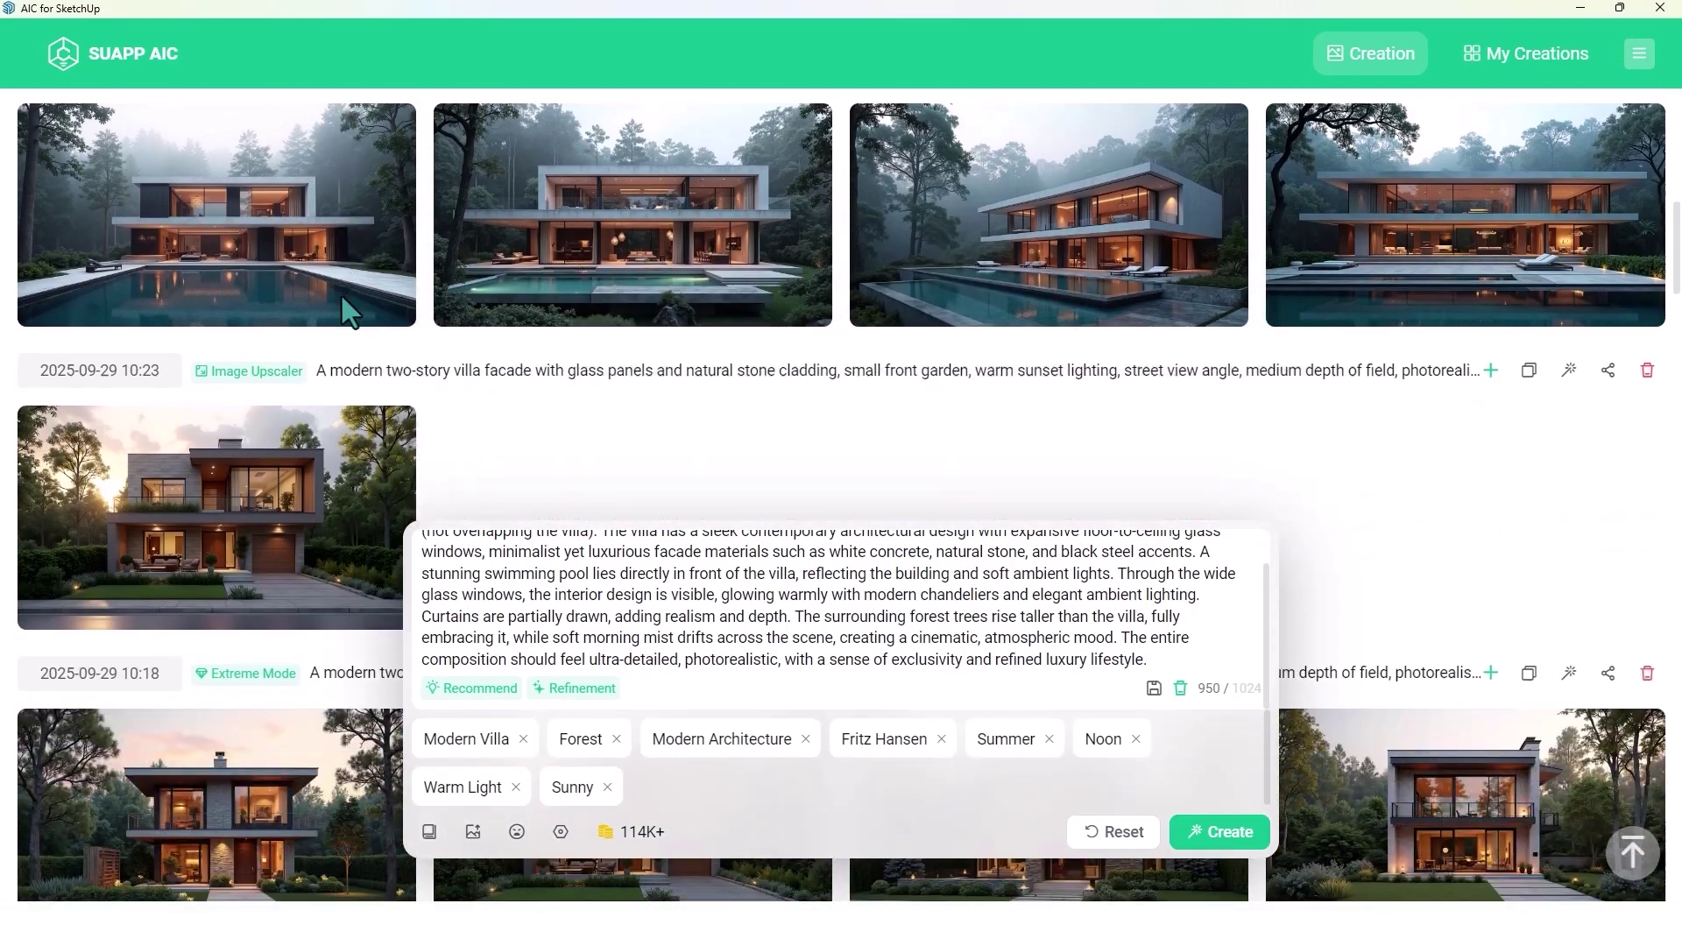
pyautogui.moveTo(342, 299)
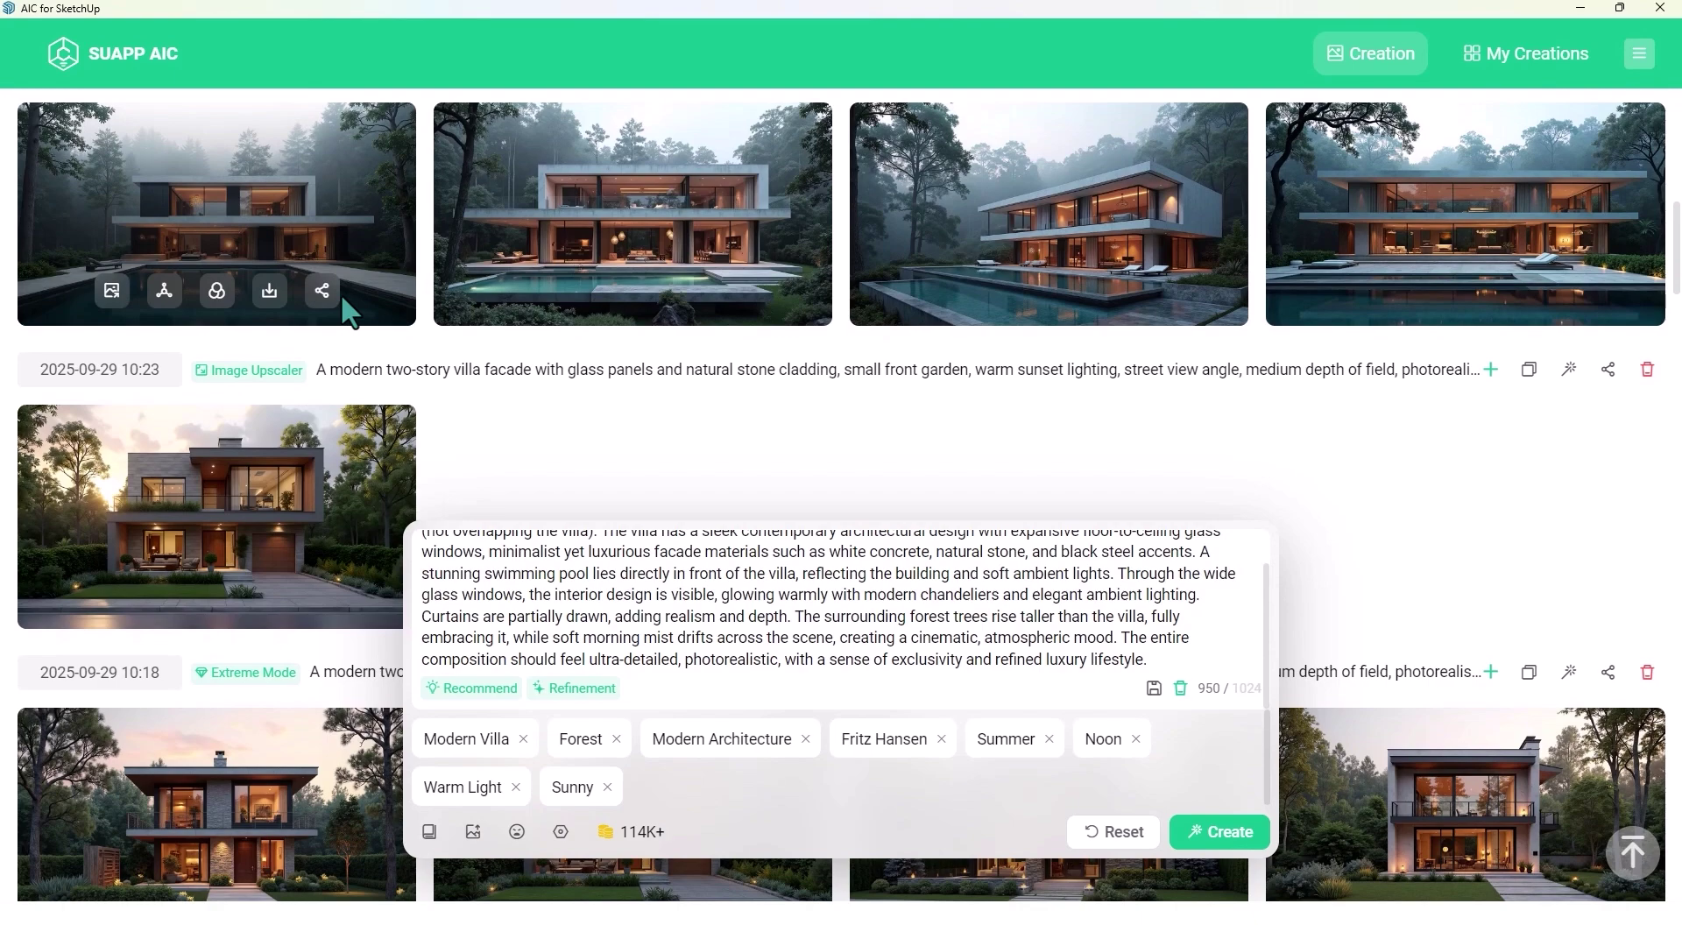
pyautogui.scroll(-15, 343, 299)
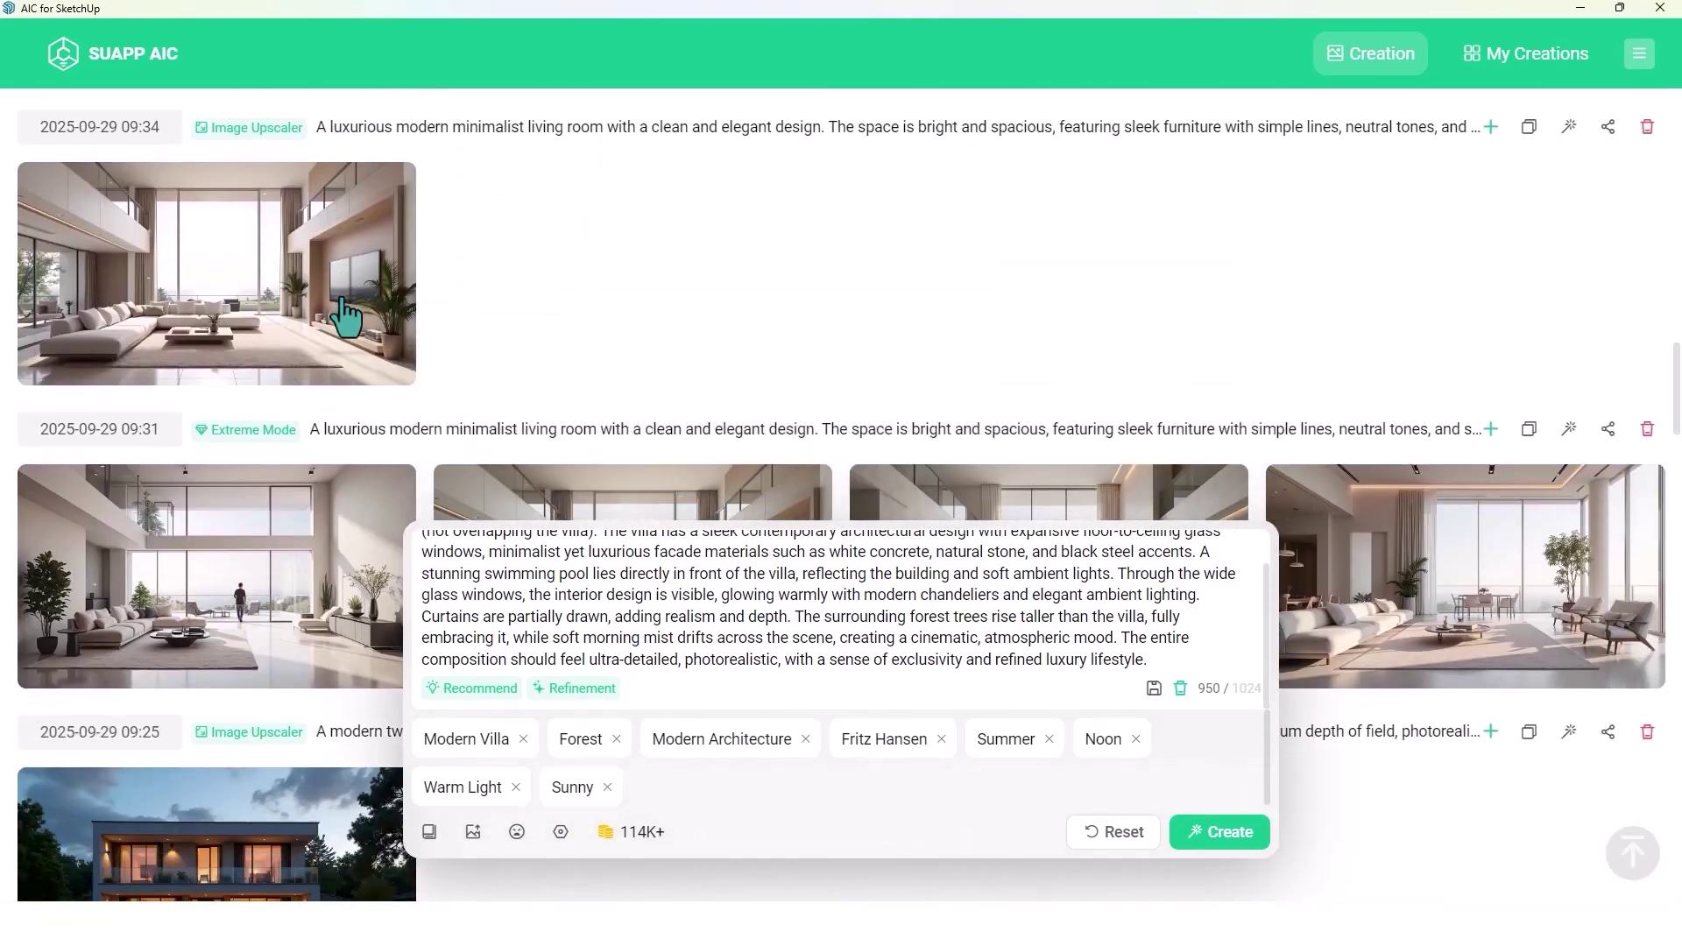
pyautogui.scroll(-1, 344, 316)
pyautogui.moveTo(178, 278)
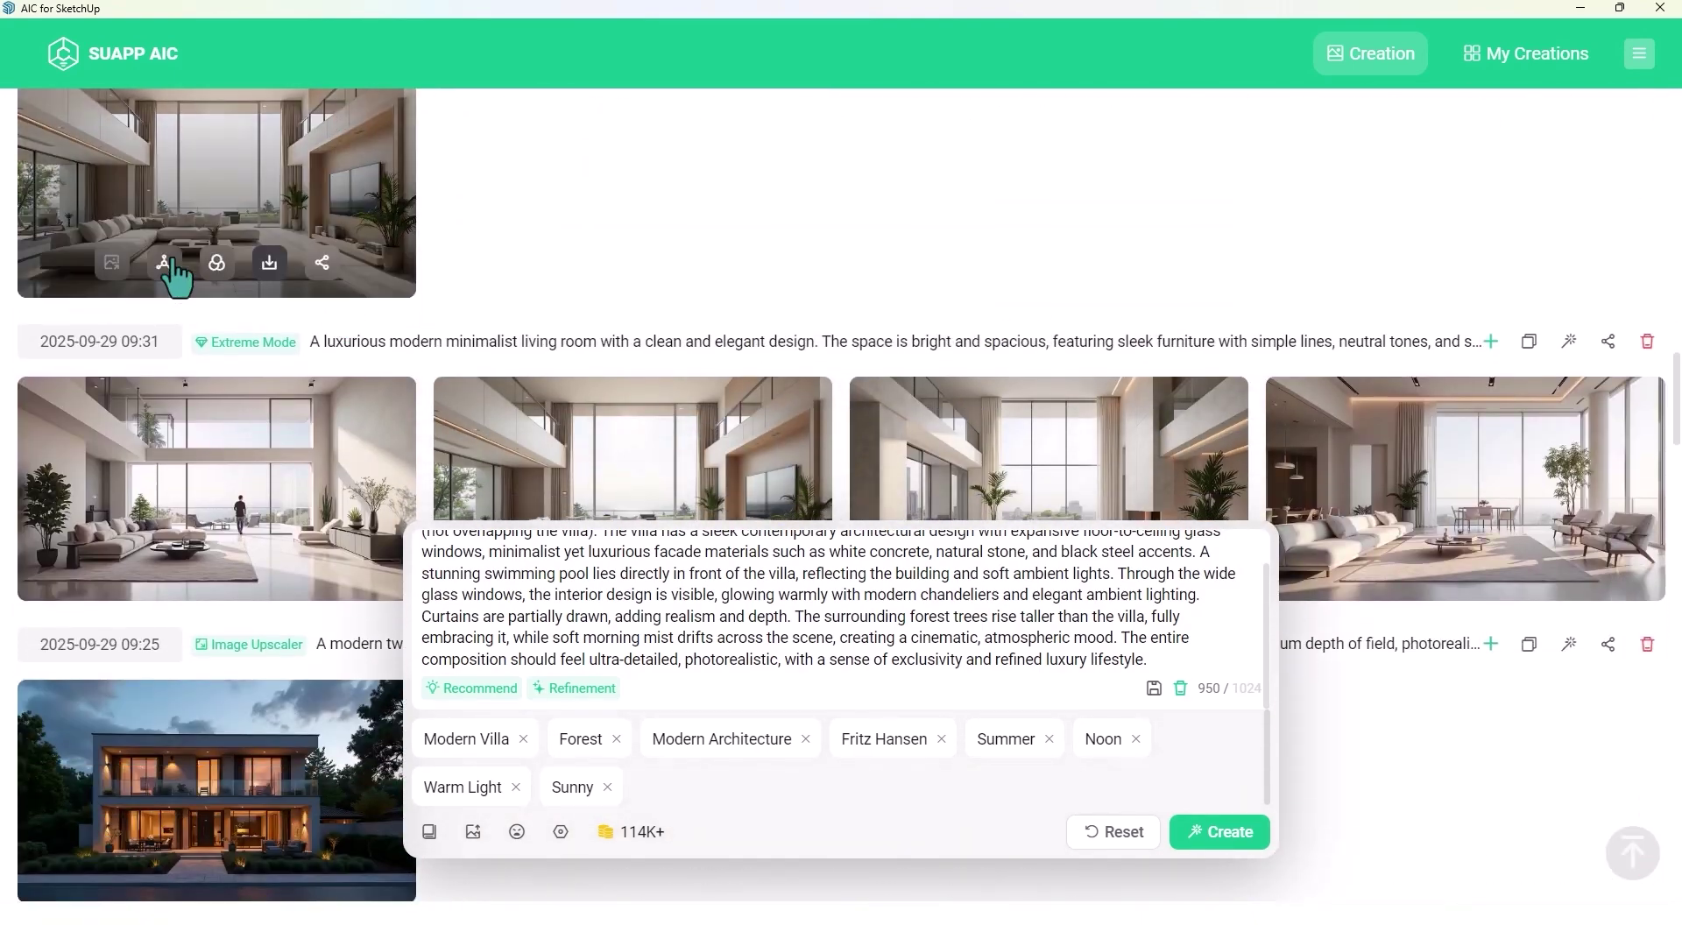
pyautogui.click(267, 197)
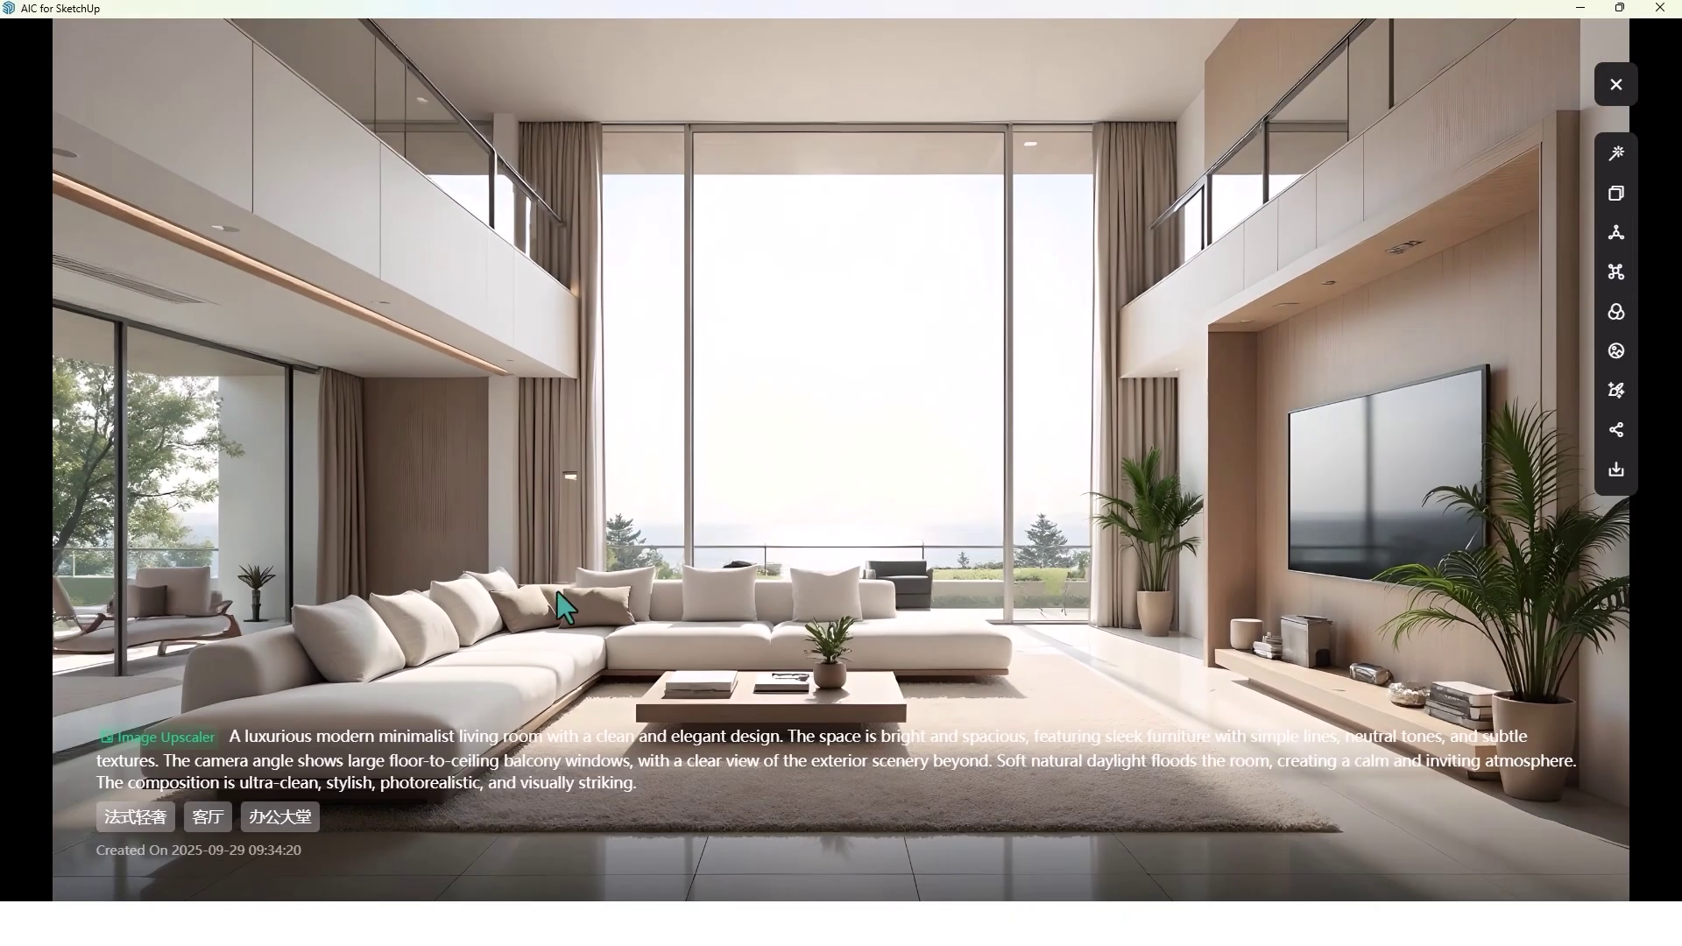
pyautogui.scroll(2, 1073, 618)
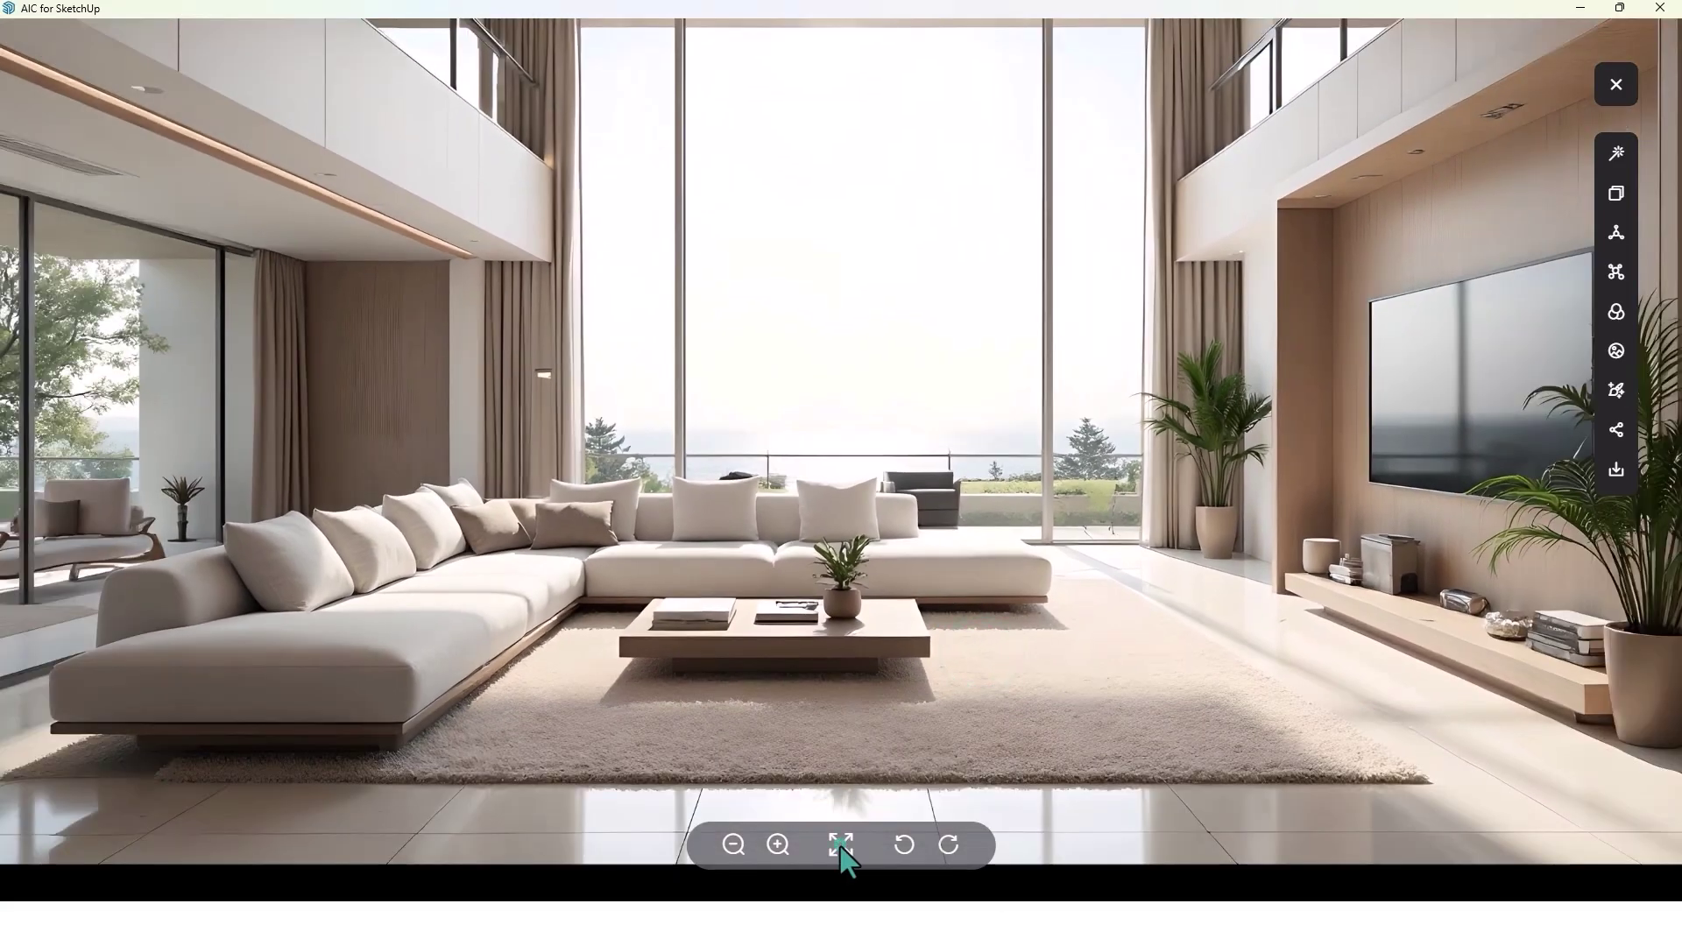
pyautogui.click(841, 846)
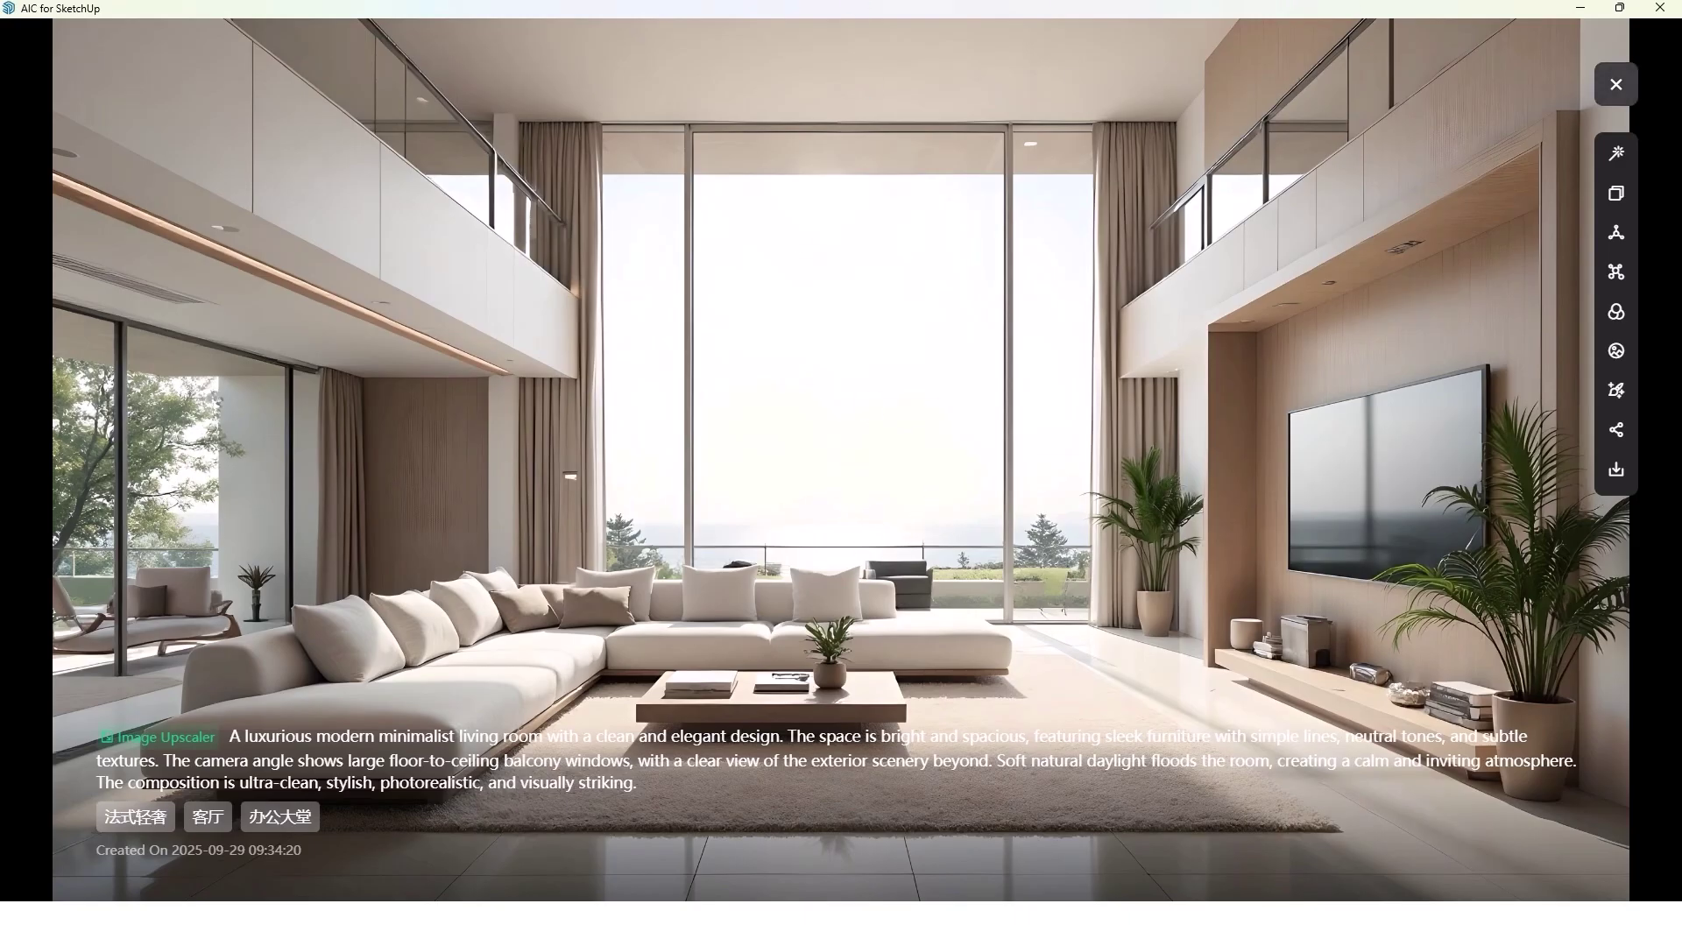
pyautogui.click(1617, 87)
# Find the enhanced misty forest villa image in the creation history and examine its rooms, pool and surroundings at full size
pyautogui.scroll(-10, 593, 417)
pyautogui.scroll(-15, 516, 359)
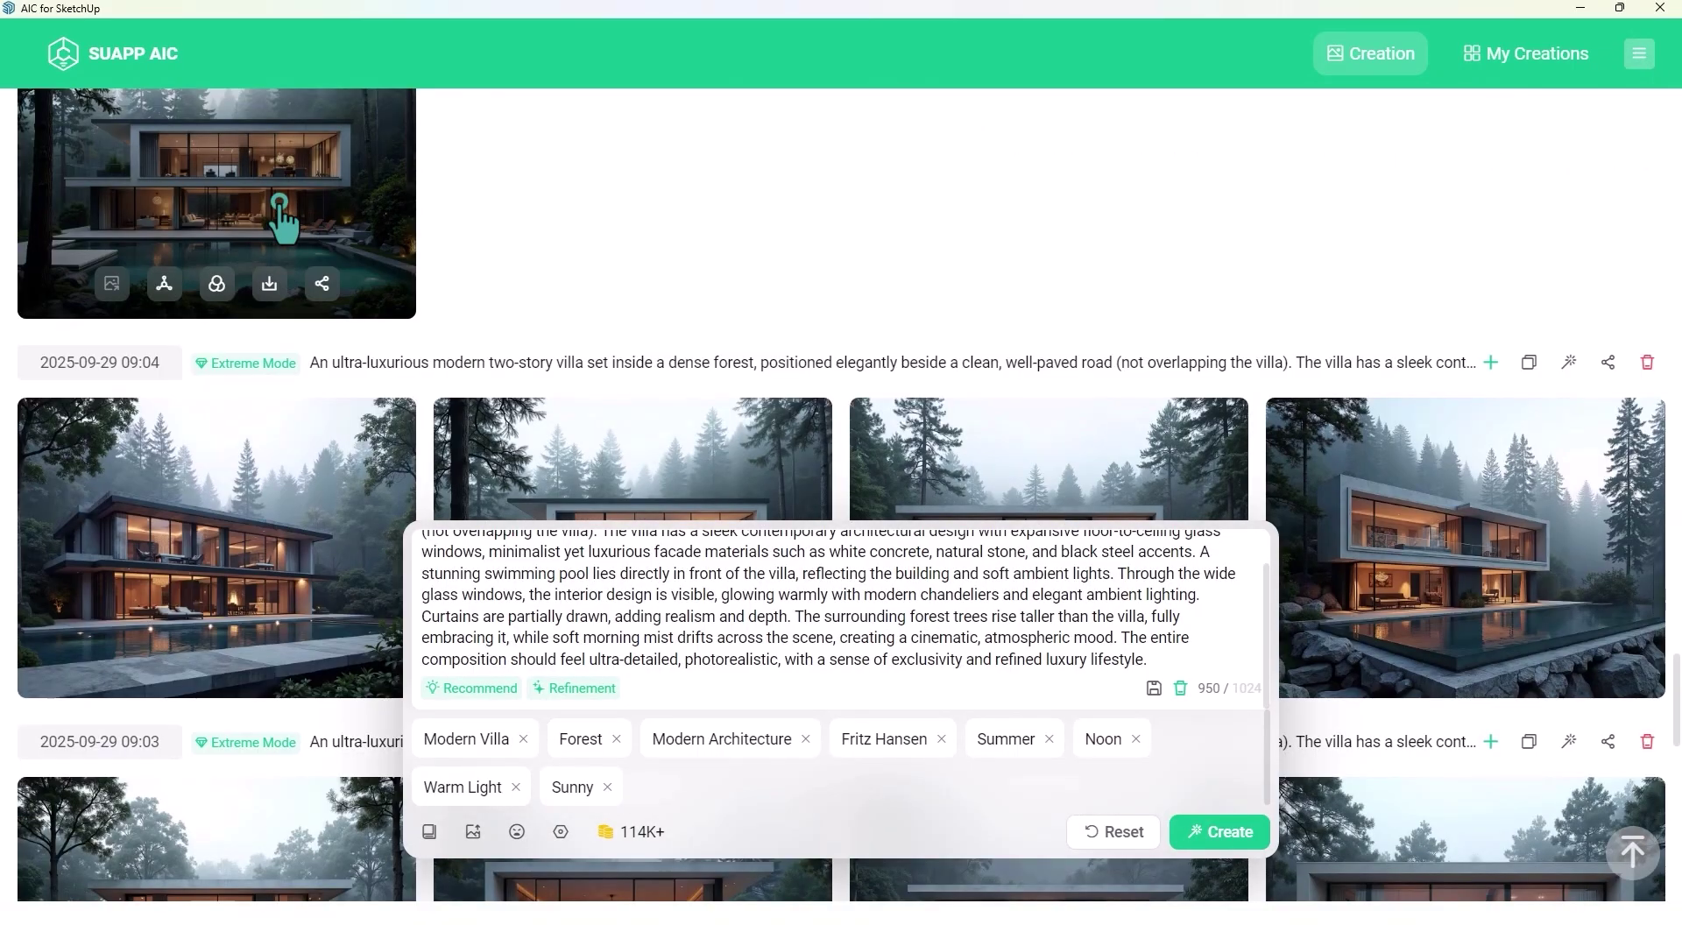
pyautogui.click(278, 202)
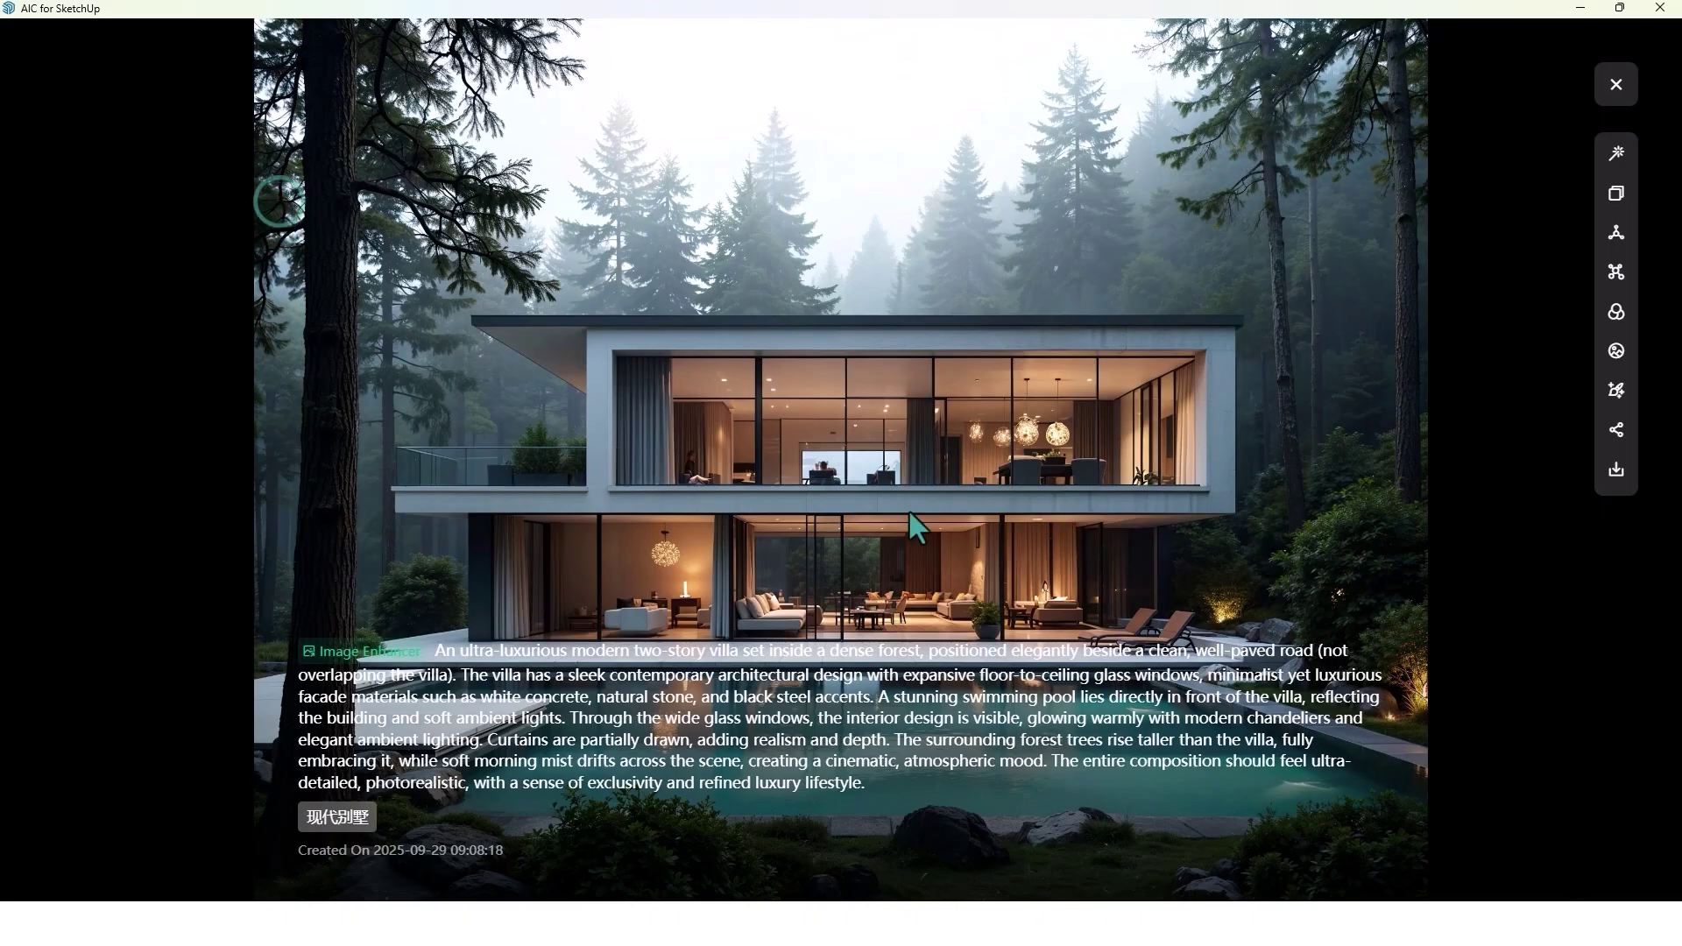
pyautogui.scroll(5, 914, 578)
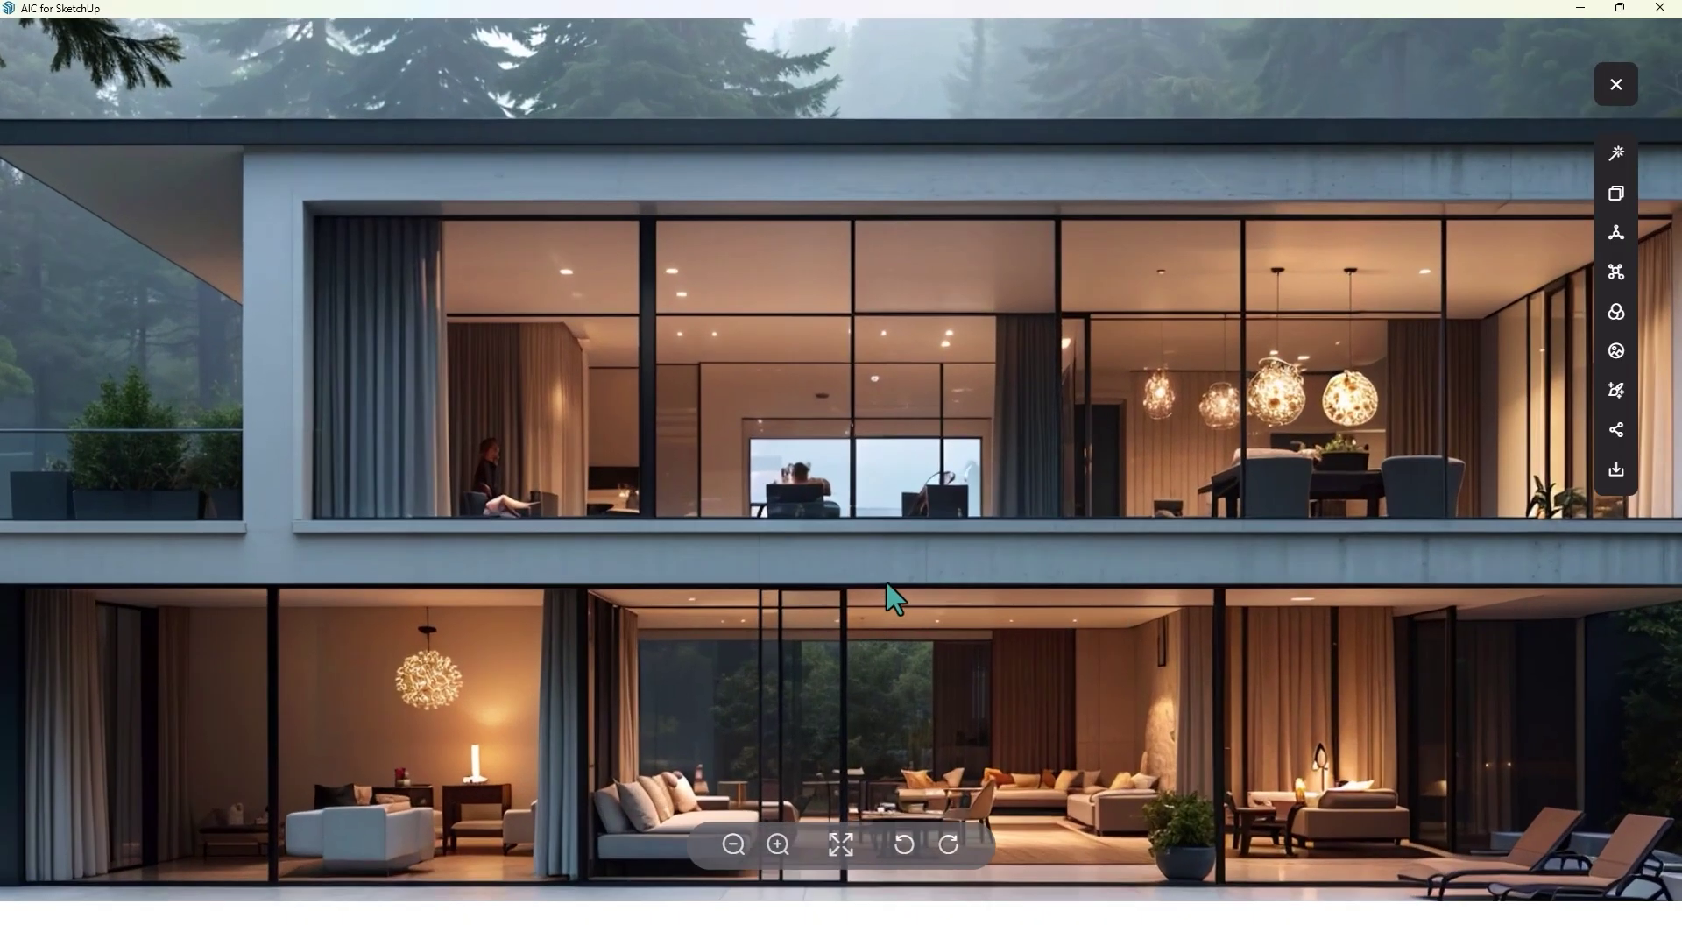
pyautogui.scroll(-5, 875, 350)
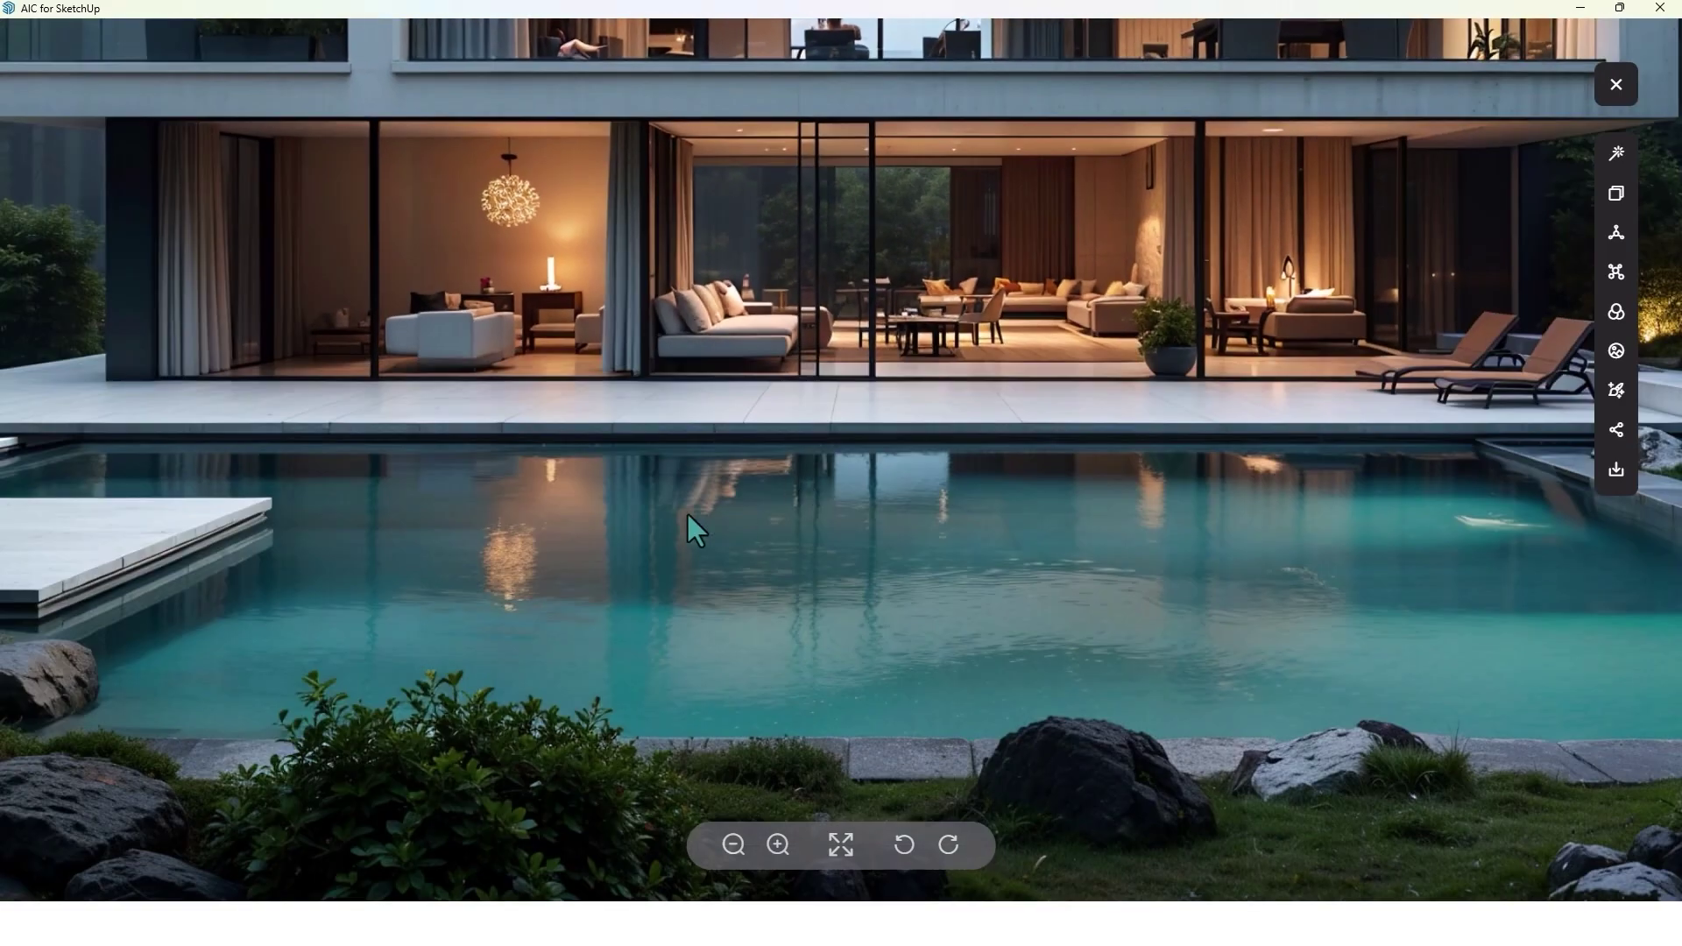
pyautogui.moveTo(1265, 575); pyautogui.dragTo(582, 635)
pyautogui.moveTo(1359, 581); pyautogui.dragTo(1060, 550)
pyautogui.scroll(-2, 592, 361)
pyautogui.moveTo(592, 360); pyautogui.dragTo(1088, 737)
pyautogui.scroll(-3, 613, 429)
pyautogui.moveTo(558, 431); pyautogui.dragTo(1261, 436)
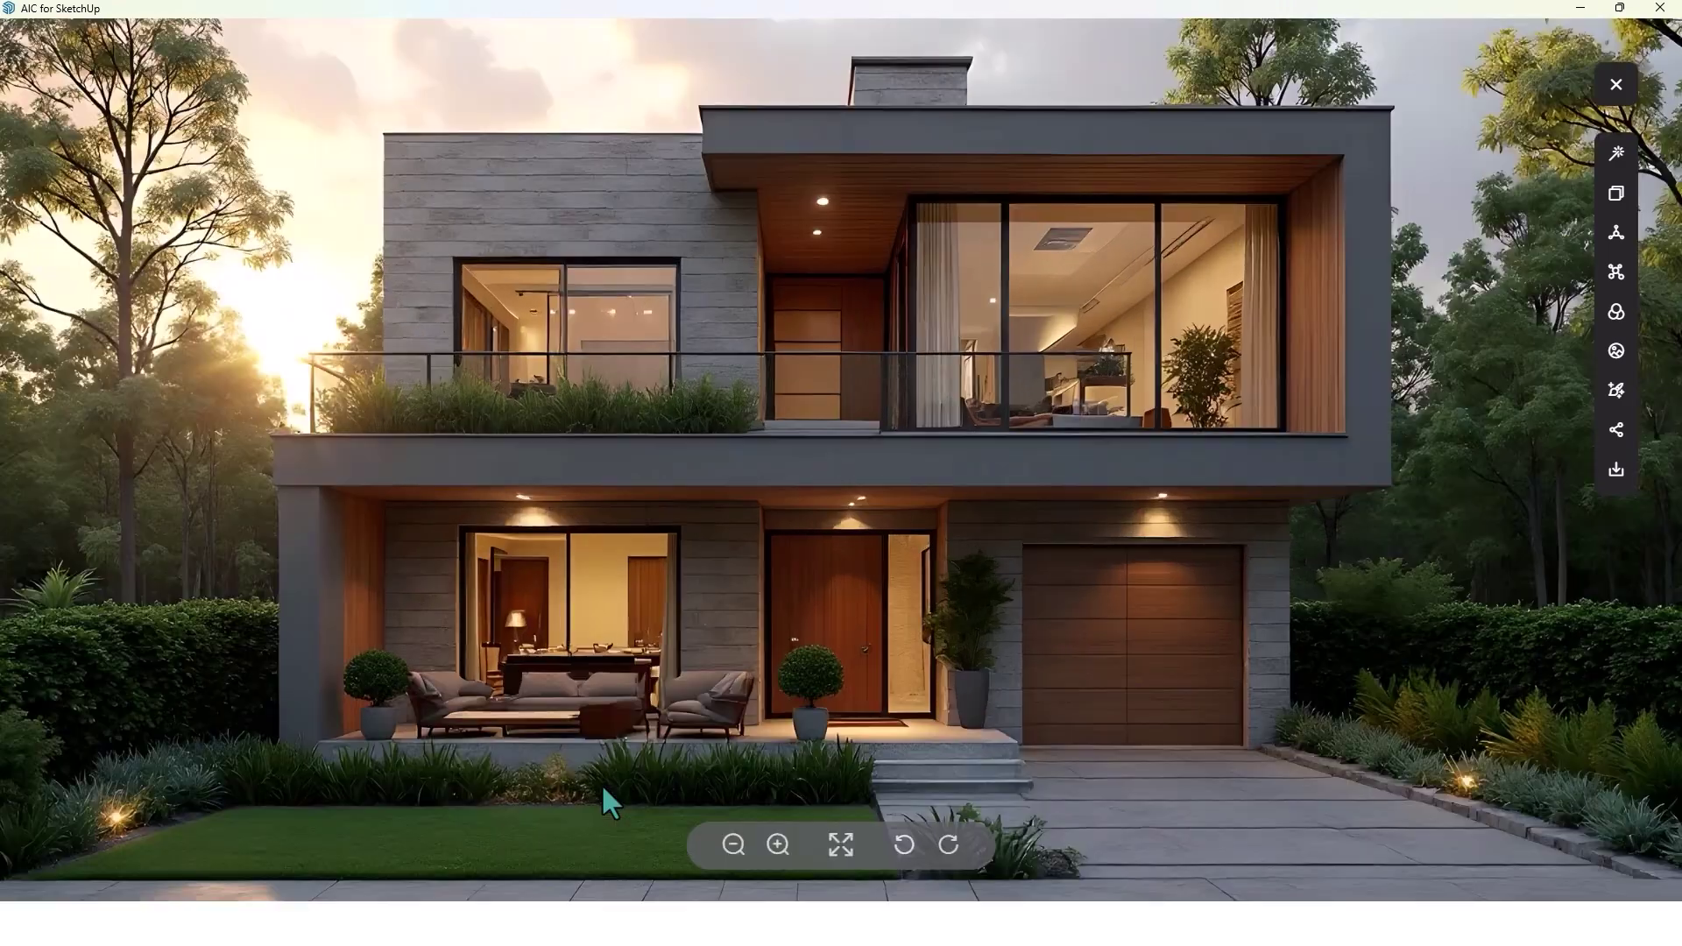
# Examine the upscaled stone-clad sunset villa's facade, porch and garden up close, and fit the image back to the screen
pyautogui.scroll(3, 506, 795)
pyautogui.scroll(2, 942, 386)
pyautogui.moveTo(734, 588); pyautogui.dragTo(619, 713)
pyautogui.scroll(-3, 888, 501)
pyautogui.scroll(-3, 706, 514)
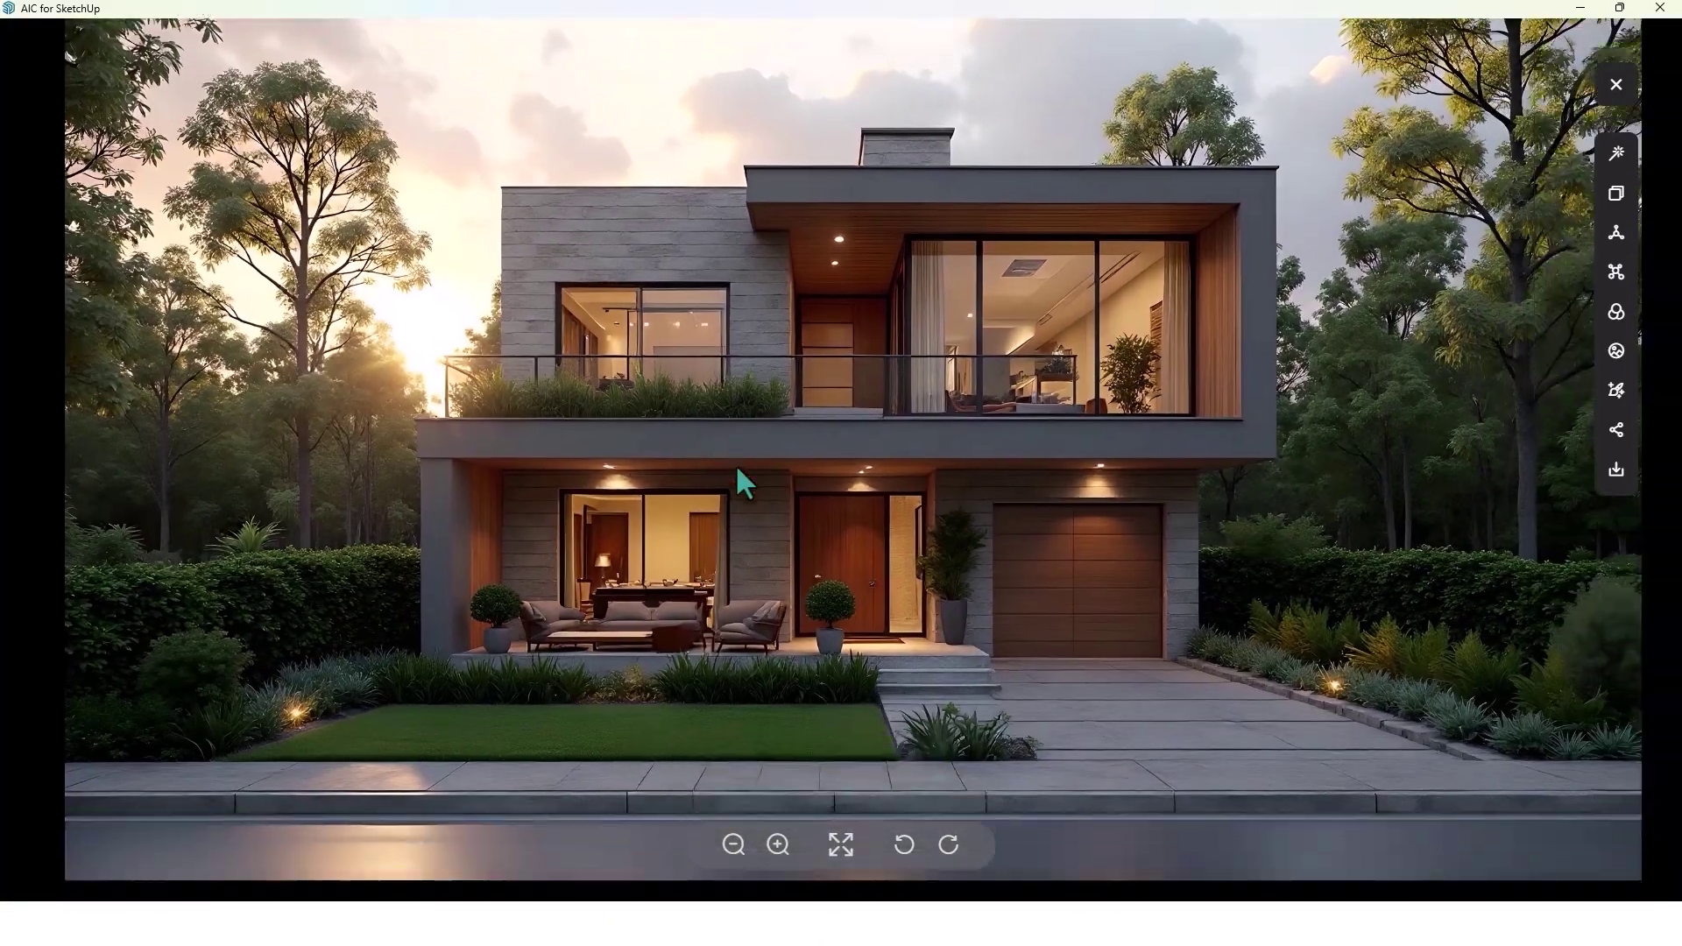
pyautogui.scroll(4, 657, 615)
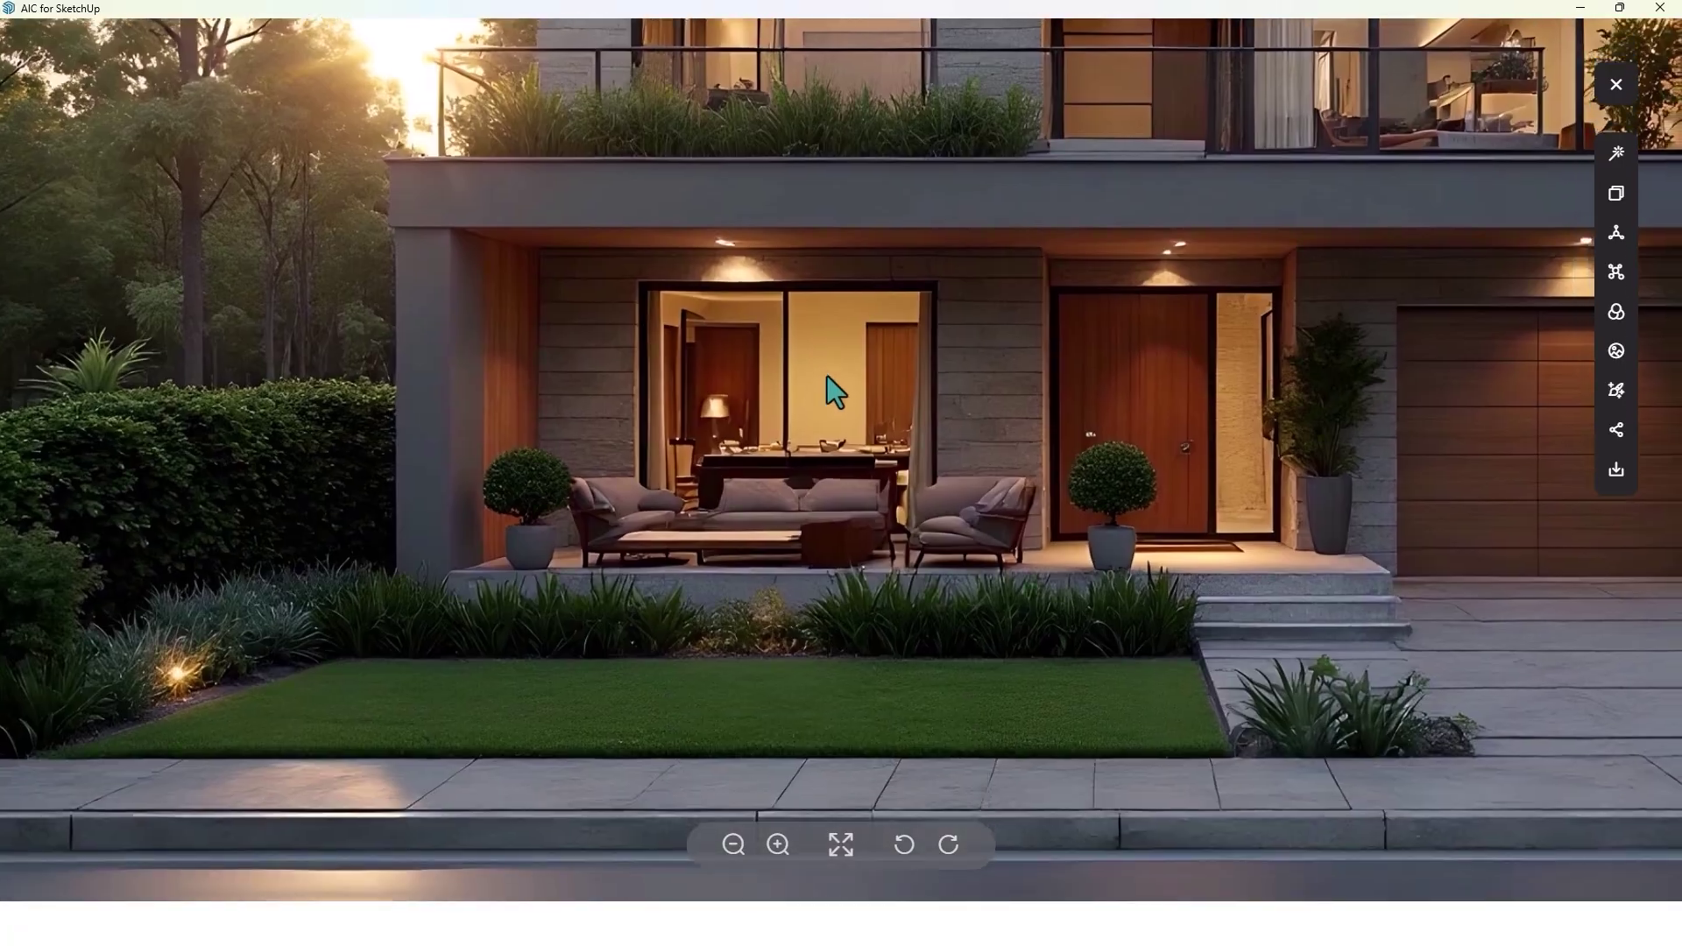
pyautogui.moveTo(821, 378); pyautogui.dragTo(1174, 379)
pyautogui.scroll(4, 605, 648)
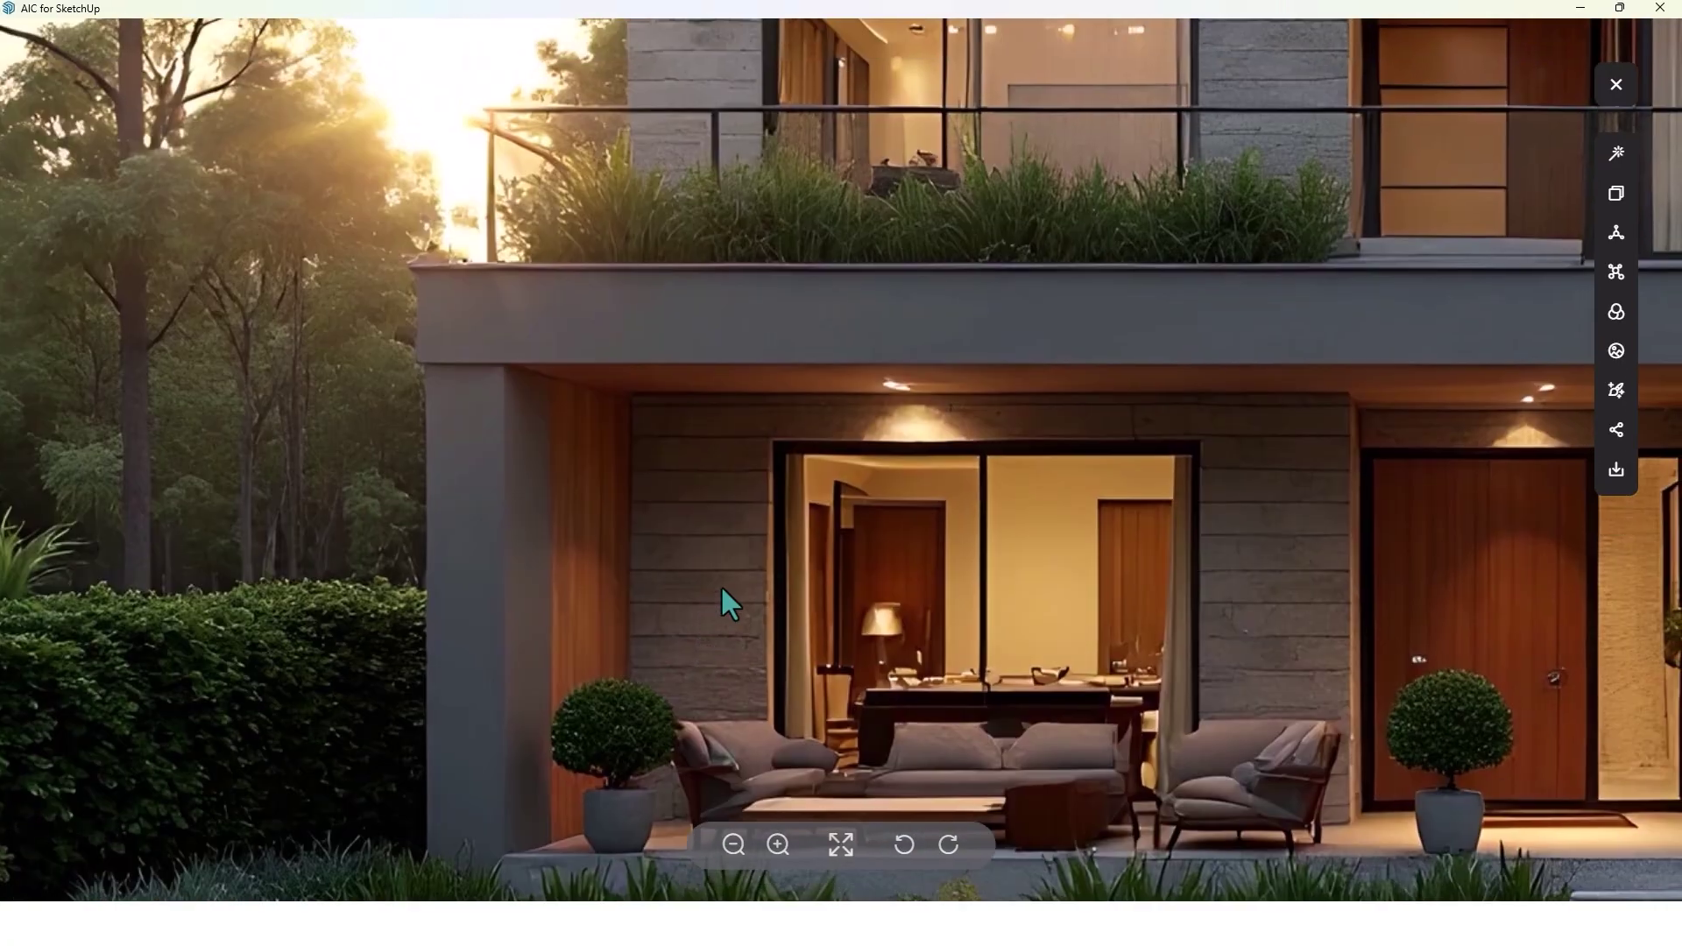
pyautogui.scroll(-5, 708, 602)
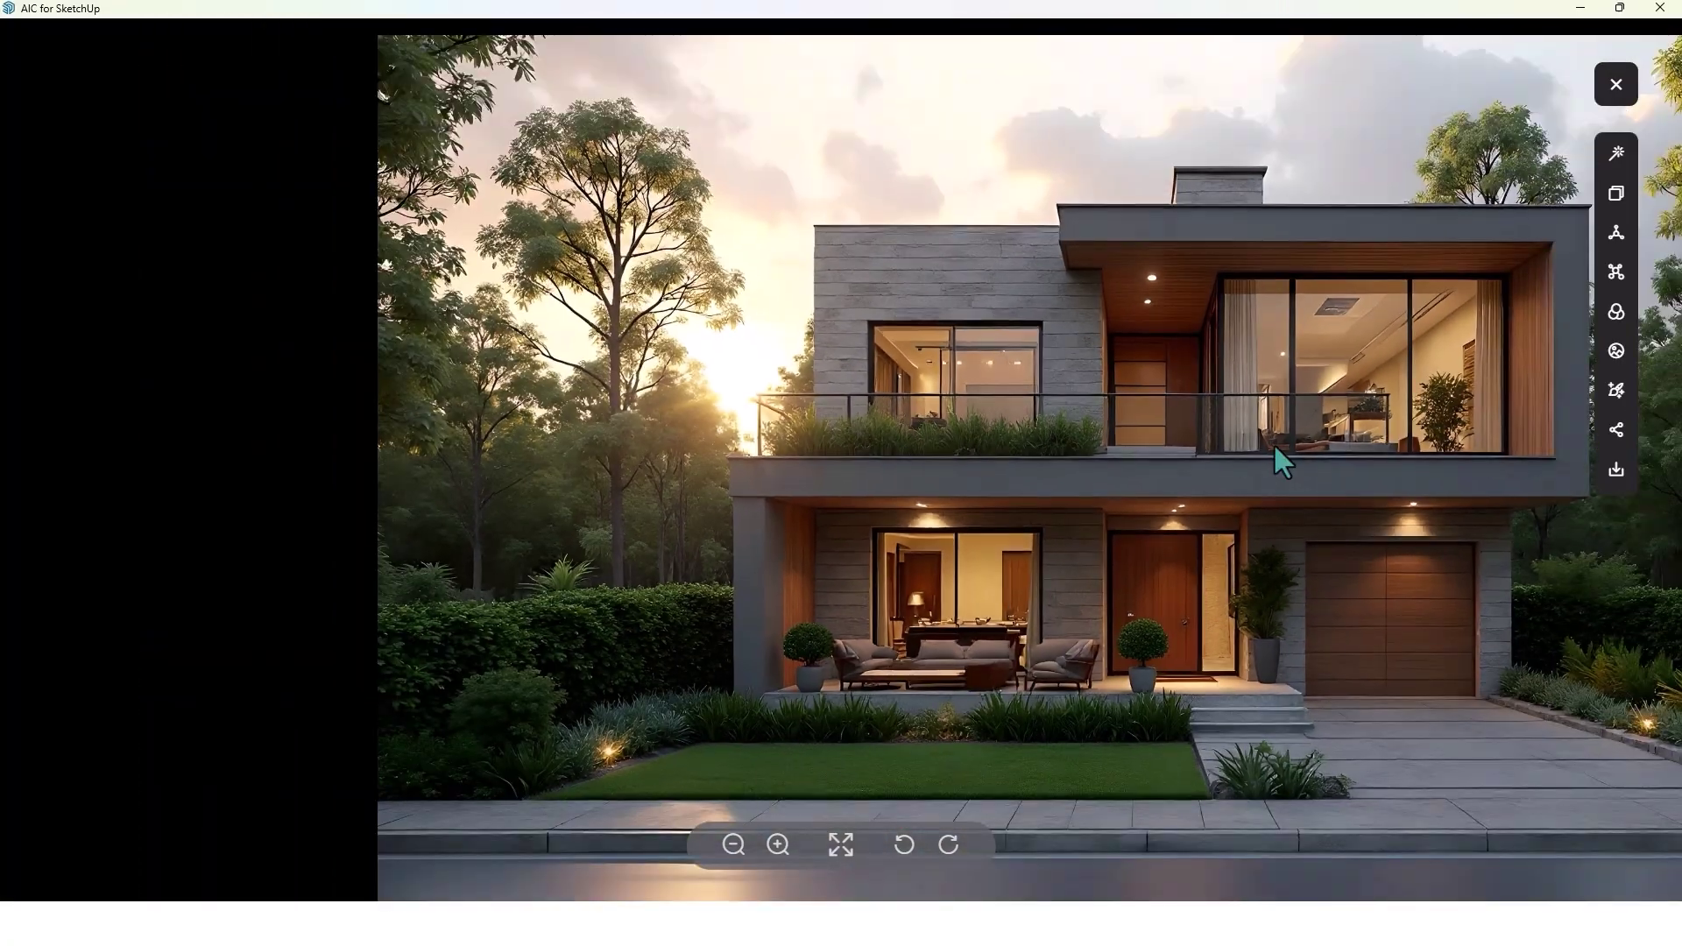
pyautogui.moveTo(1282, 463); pyautogui.dragTo(942, 444)
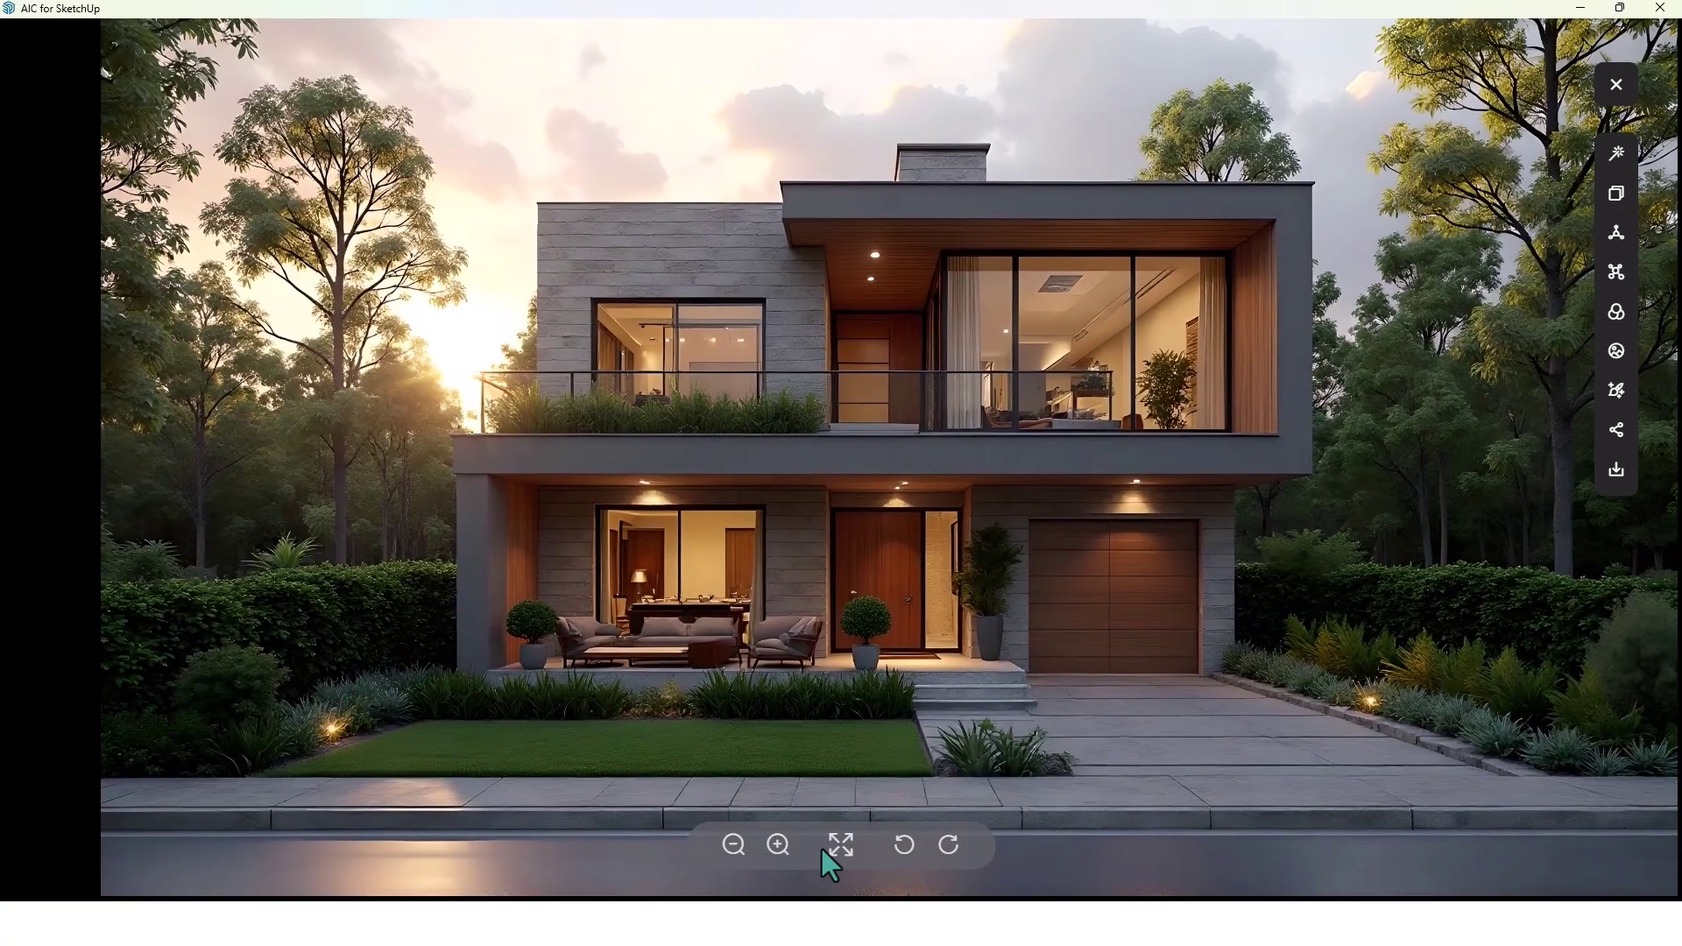
pyautogui.click(840, 844)
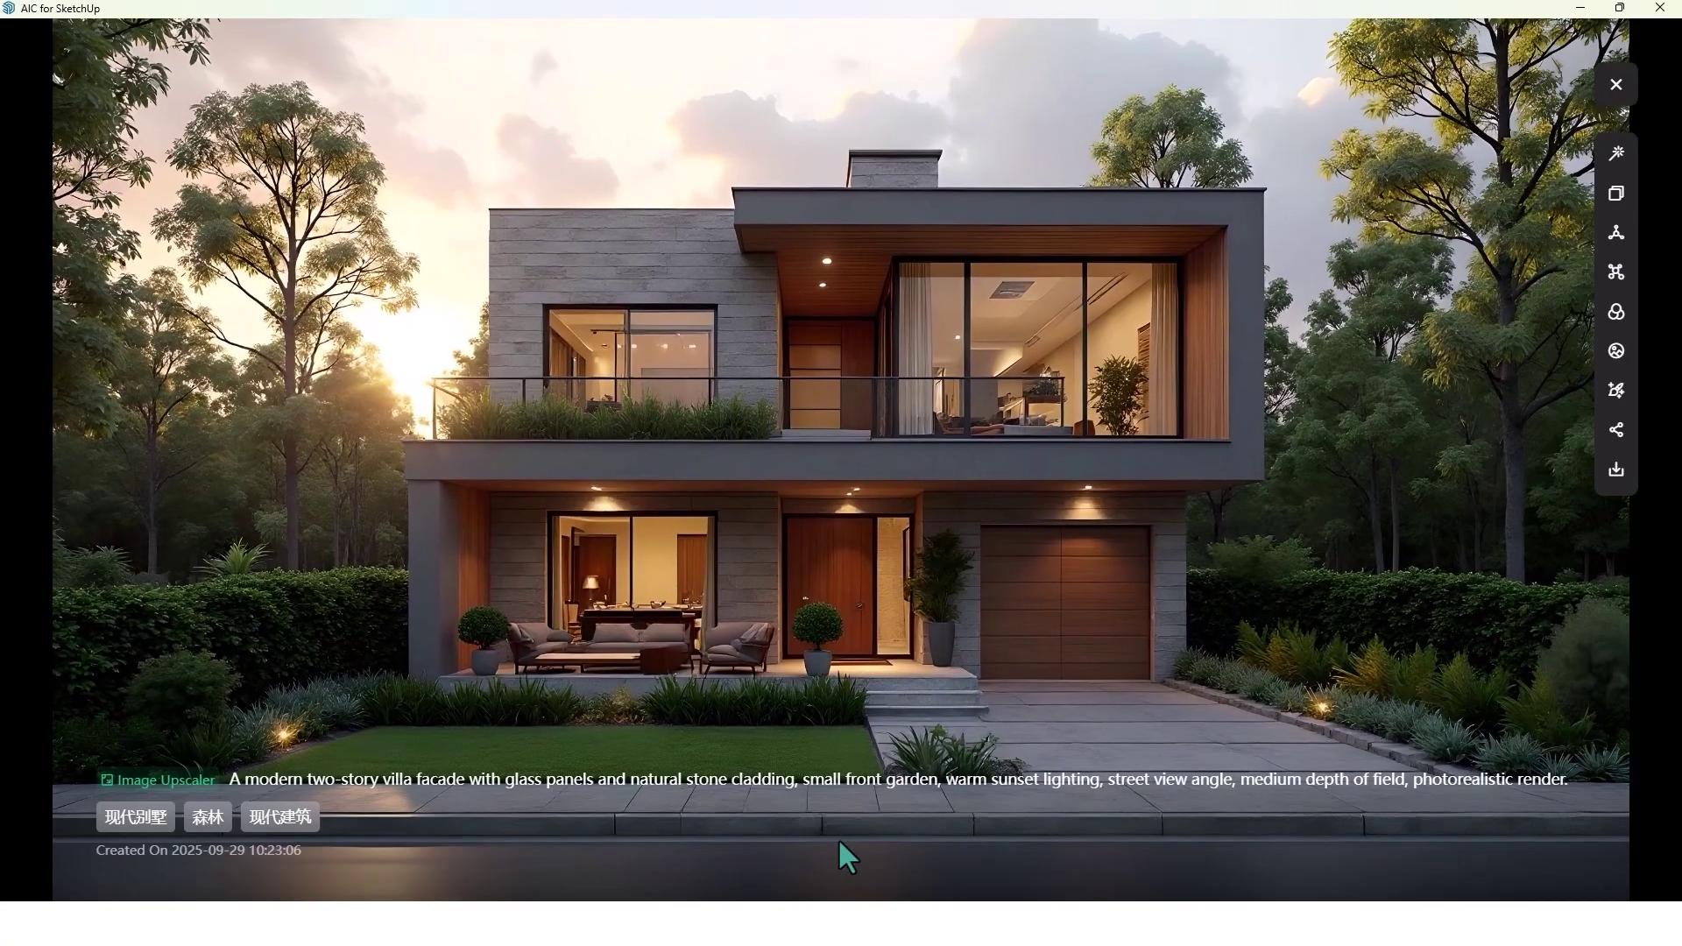
# Show the upscaled living room image again, examine its sofa, rug and windows, and fit it back to the screen
pyautogui.press('Right')
pyautogui.scroll(3, 898, 626)
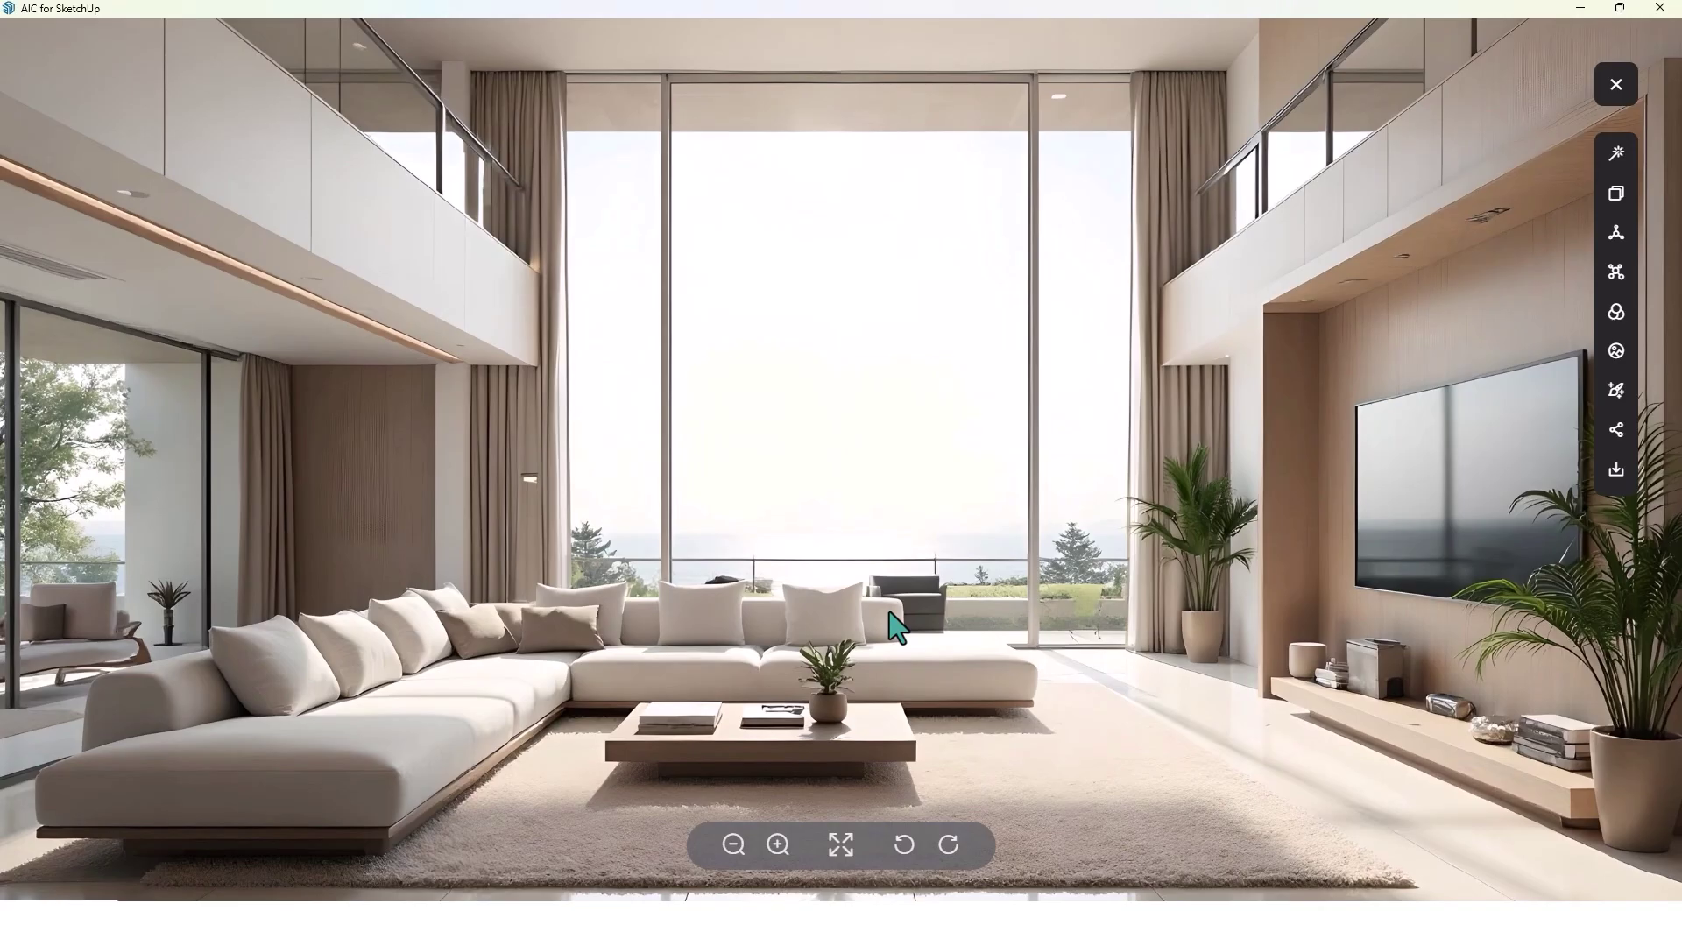
pyautogui.scroll(-3, 897, 627)
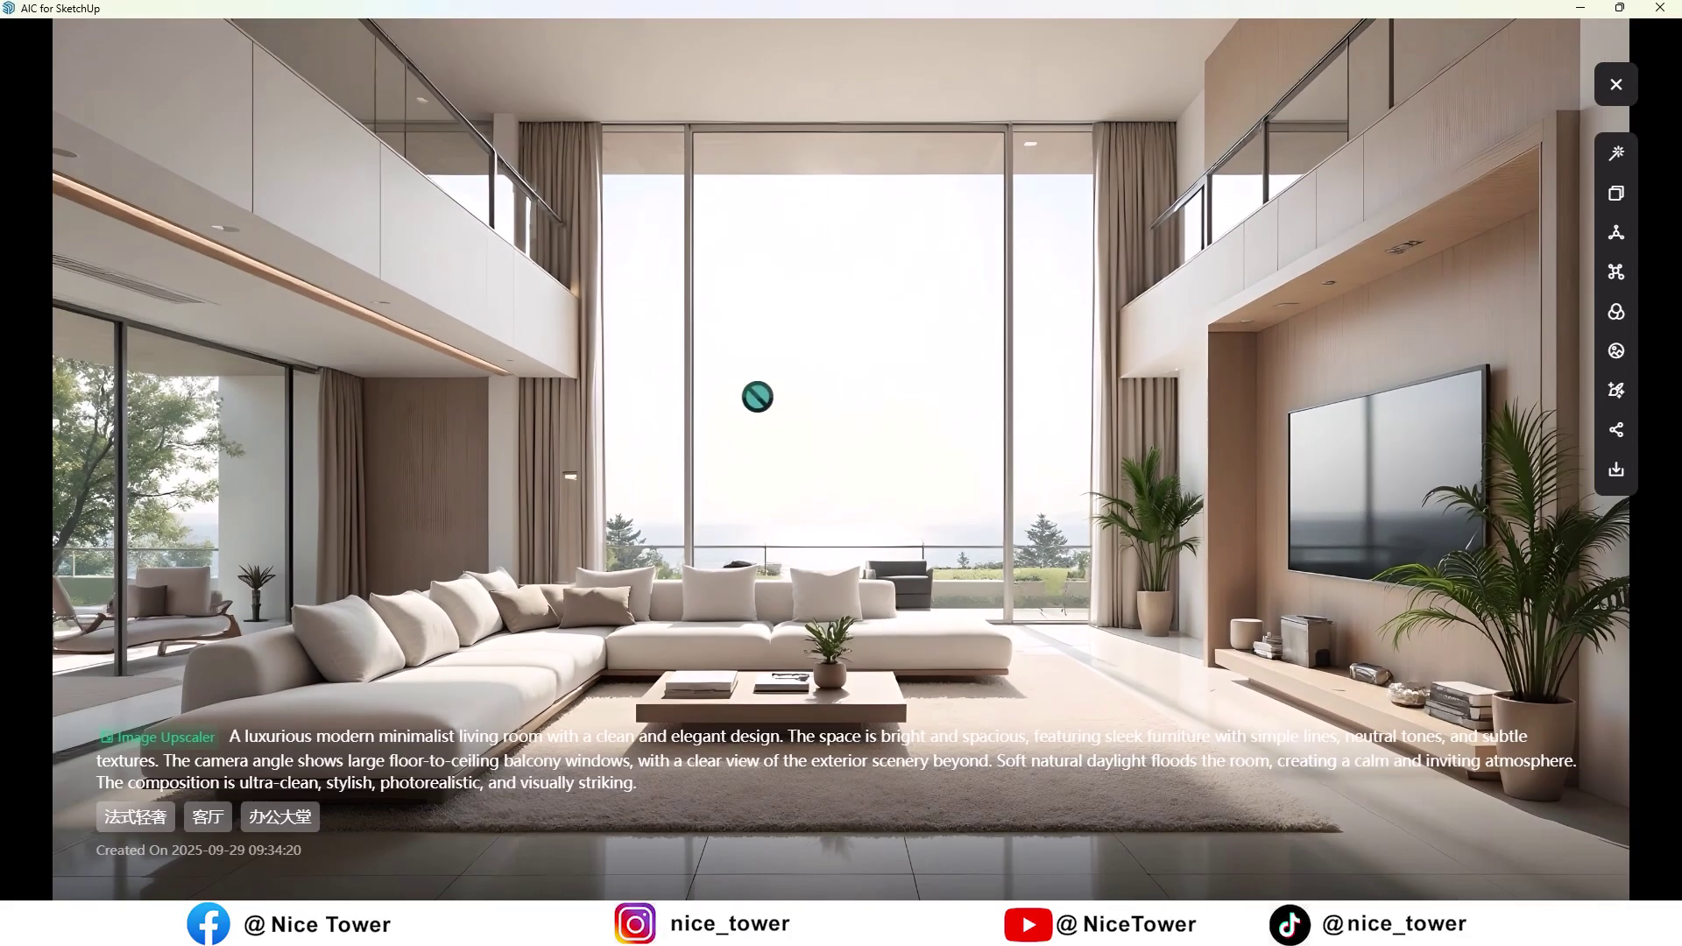
pyautogui.scroll(3, 994, 487)
pyautogui.scroll(-2, 885, 706)
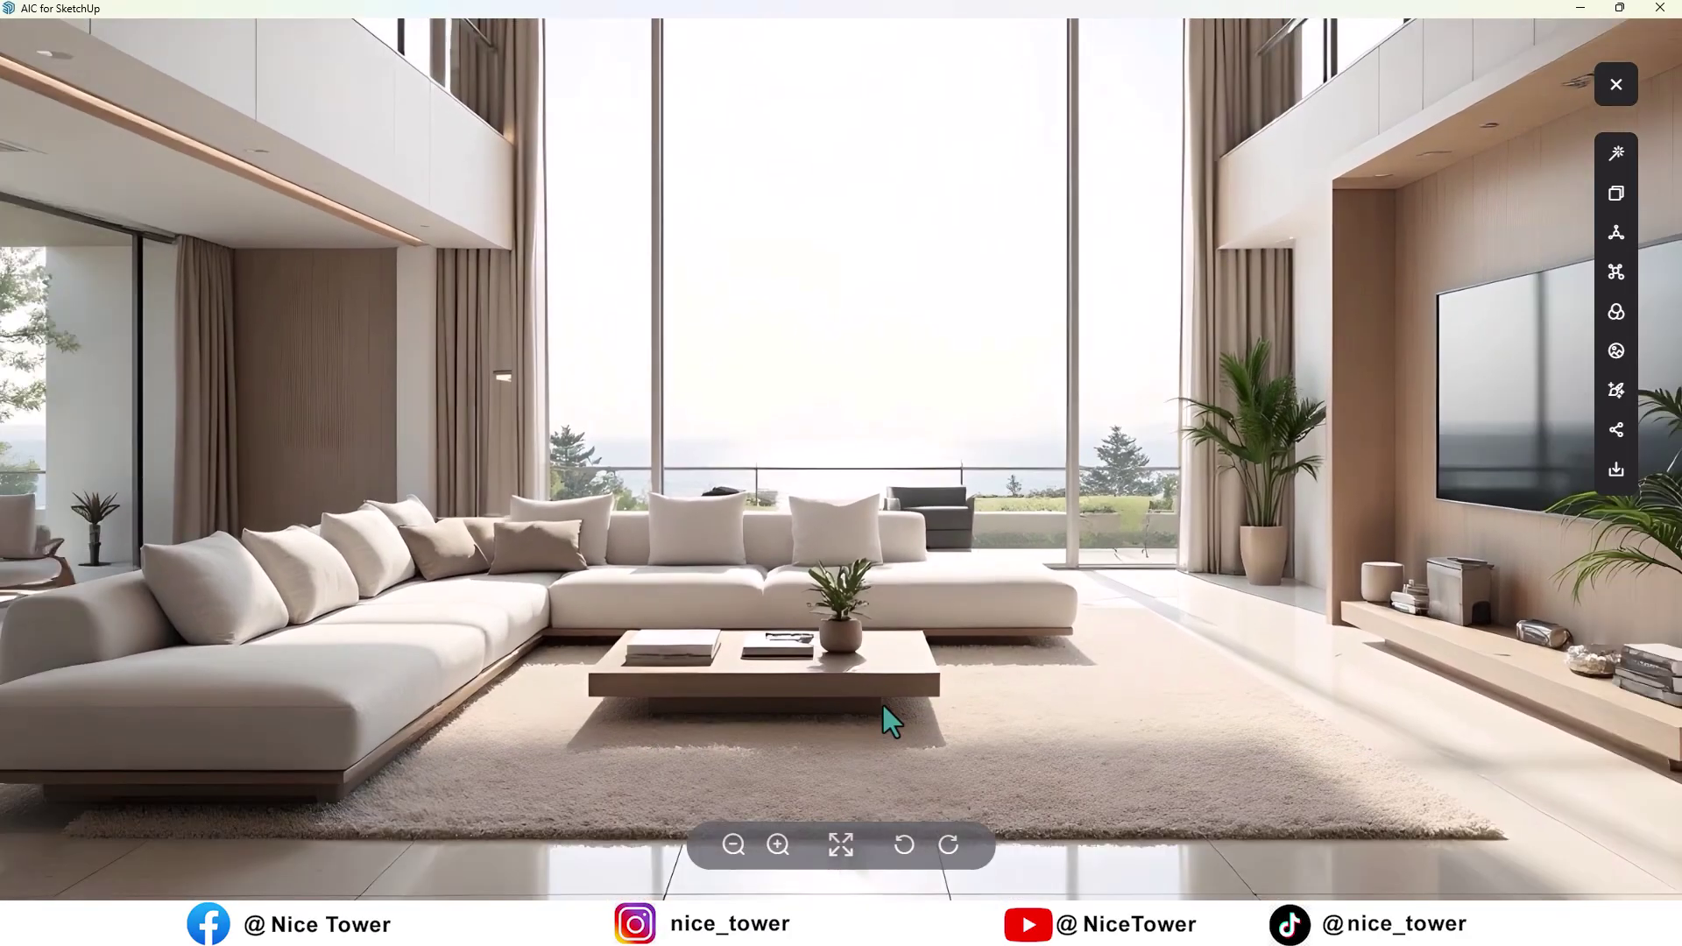
pyautogui.click(841, 846)
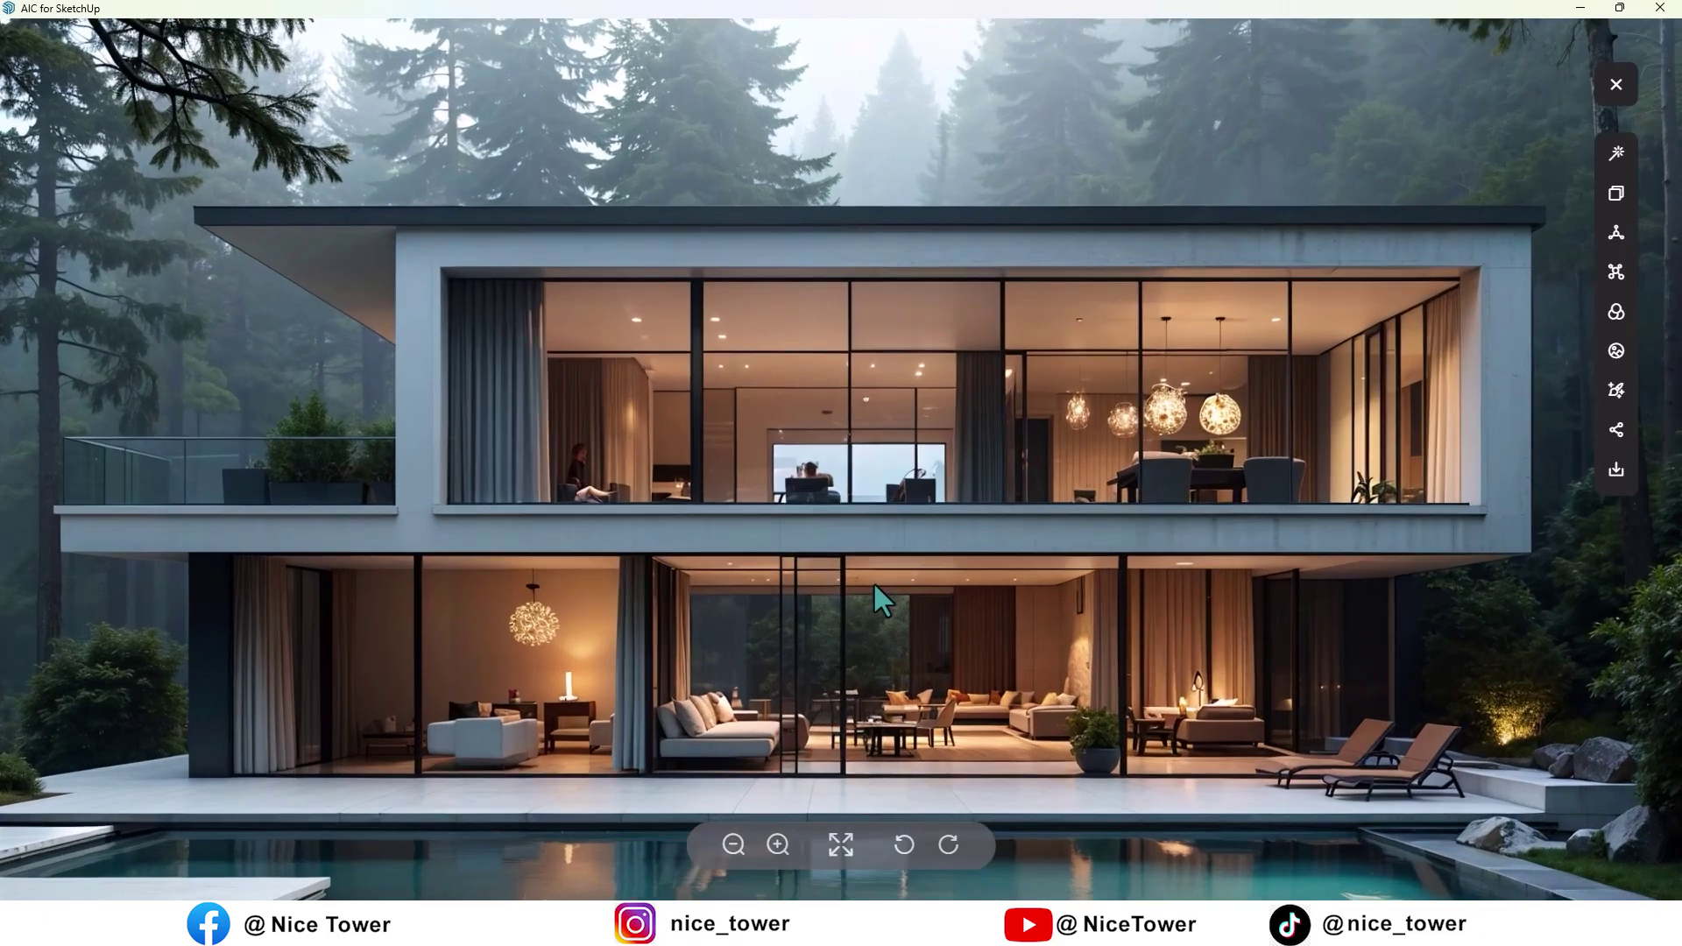
# Examine the ground-floor rooms and pool of the enhanced misty forest villa image up close
pyautogui.scroll(5, 876, 585)
pyautogui.moveTo(902, 603); pyautogui.dragTo(938, 153)
pyautogui.scroll(-3, 799, 471)
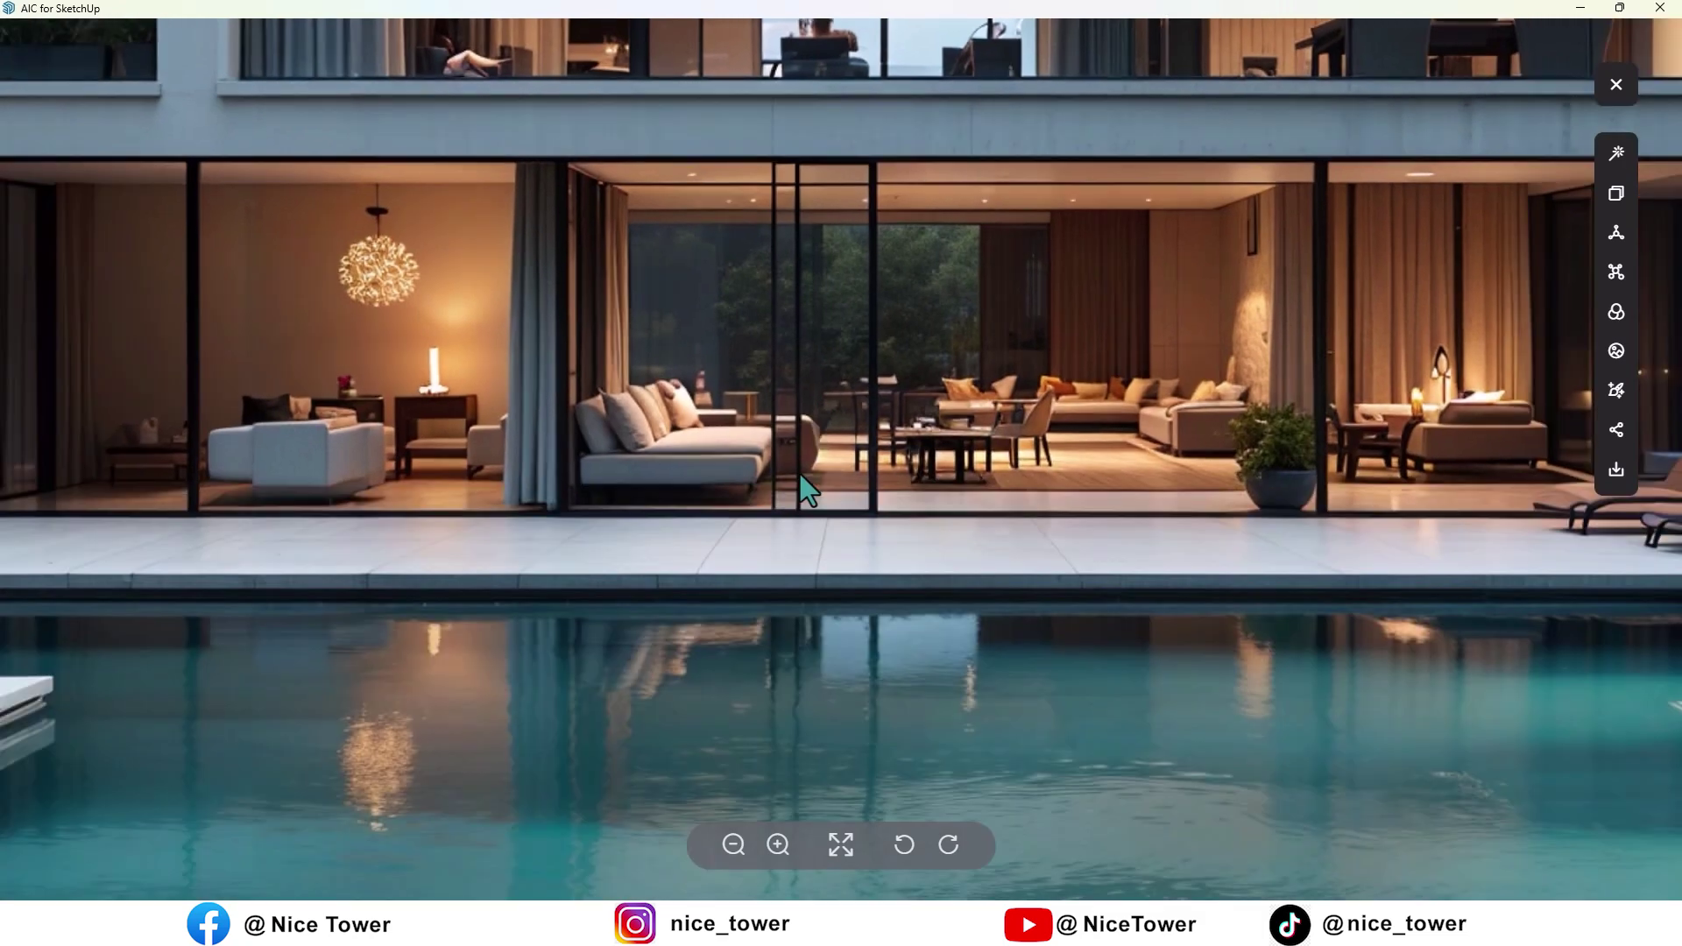